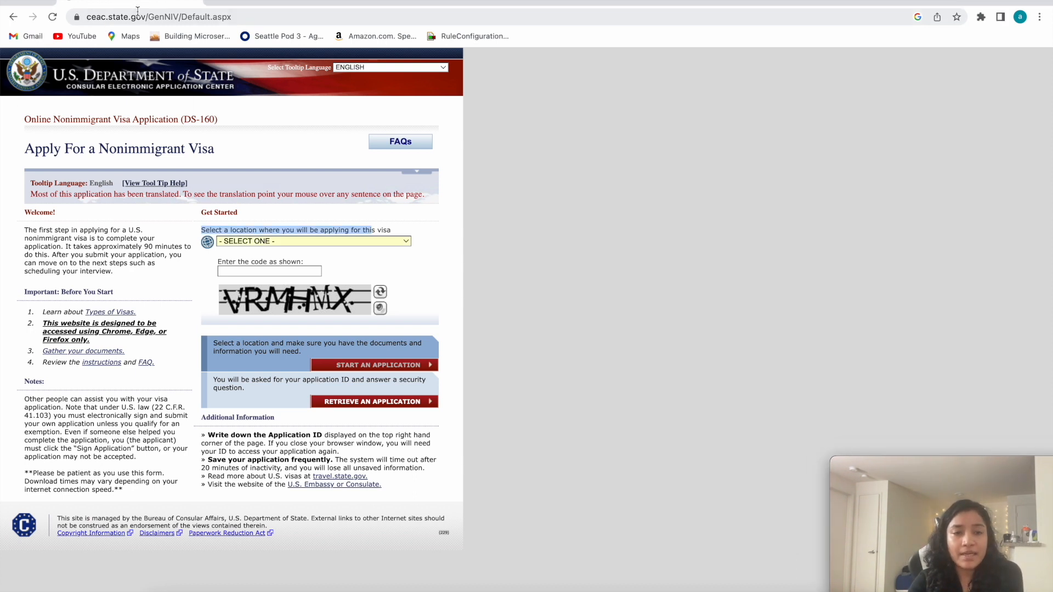
Return to the "ds160 form" Google results and open the Online Nonimmigrant Visa Application (DS-160) page on ceac.state.gov.
{"action": "left_click", "coordinate": [239, 17]}
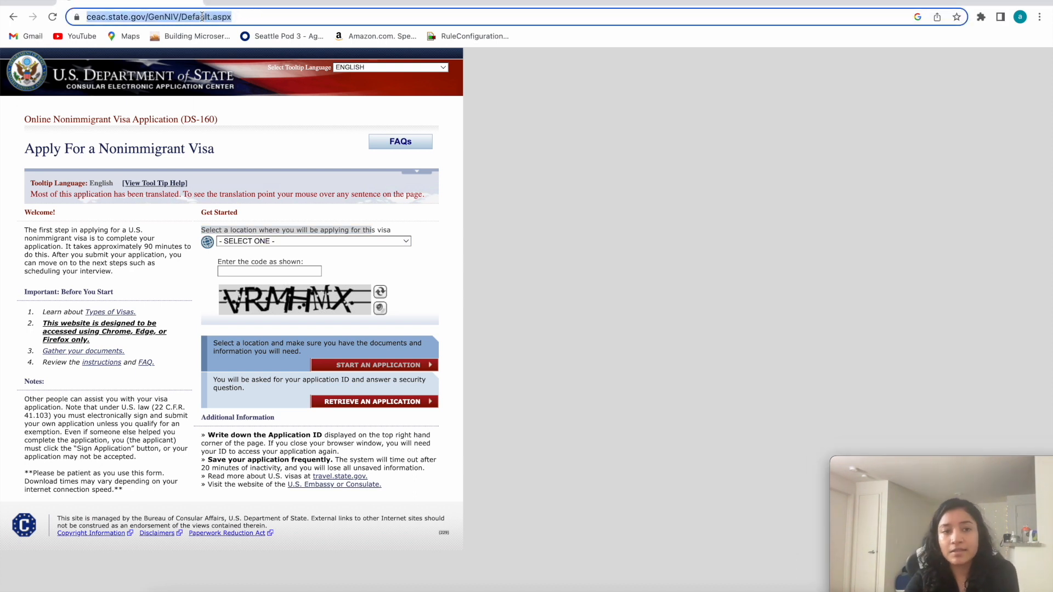
{"action": "left_click", "coordinate": [13, 16]}
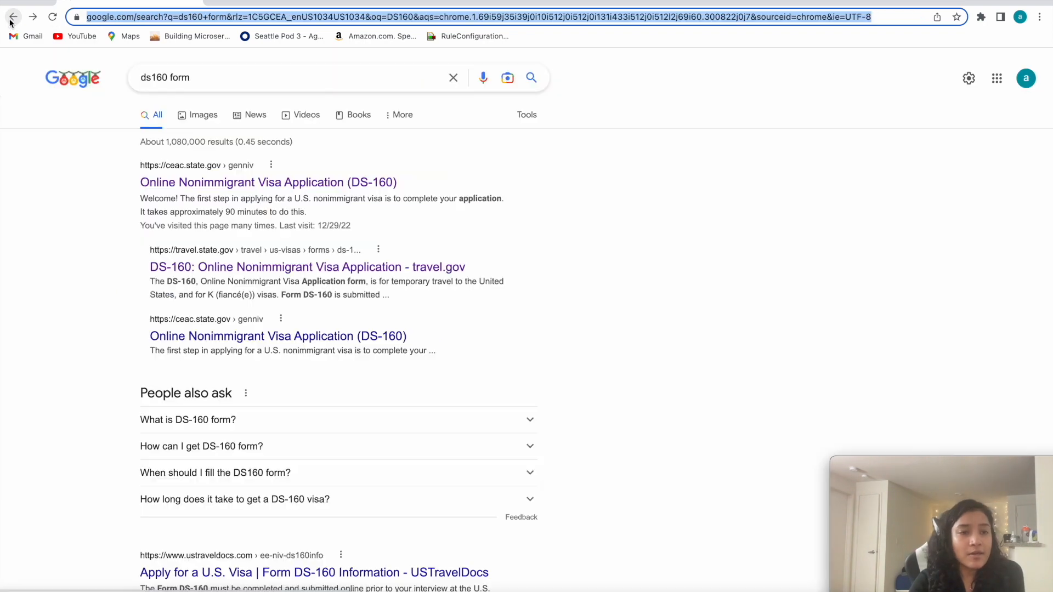
{"action": "left_click", "coordinate": [206, 79]}
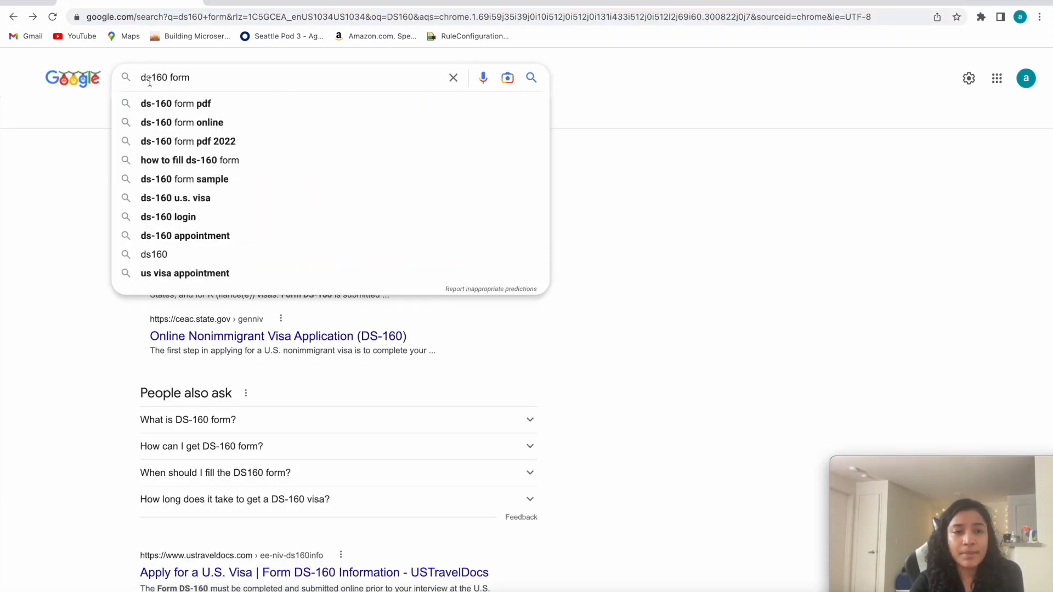
{"action": "left_click", "coordinate": [53, 162]}
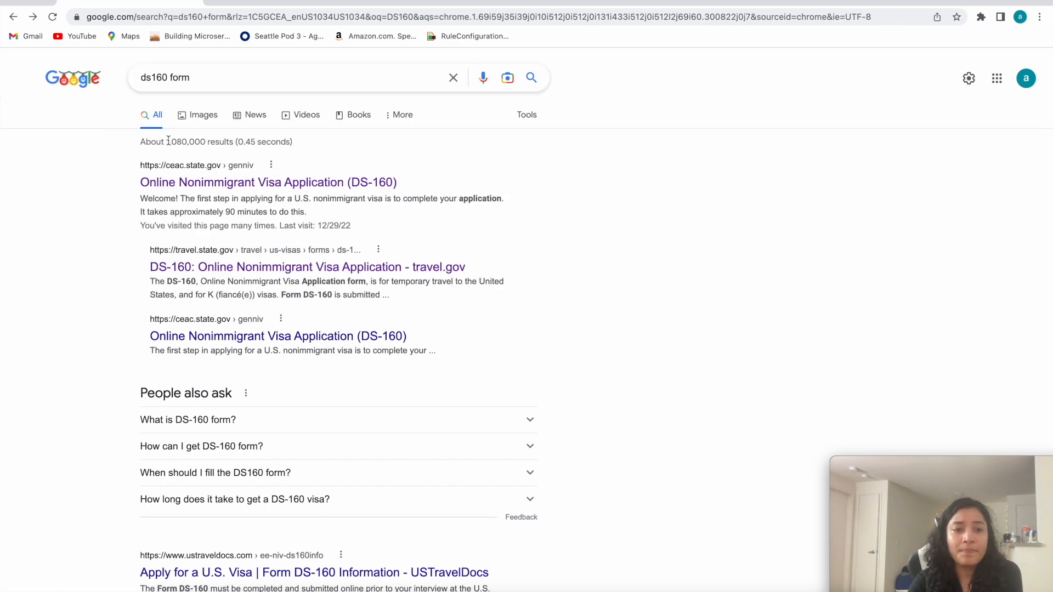
{"action": "left_click", "coordinate": [234, 187]}
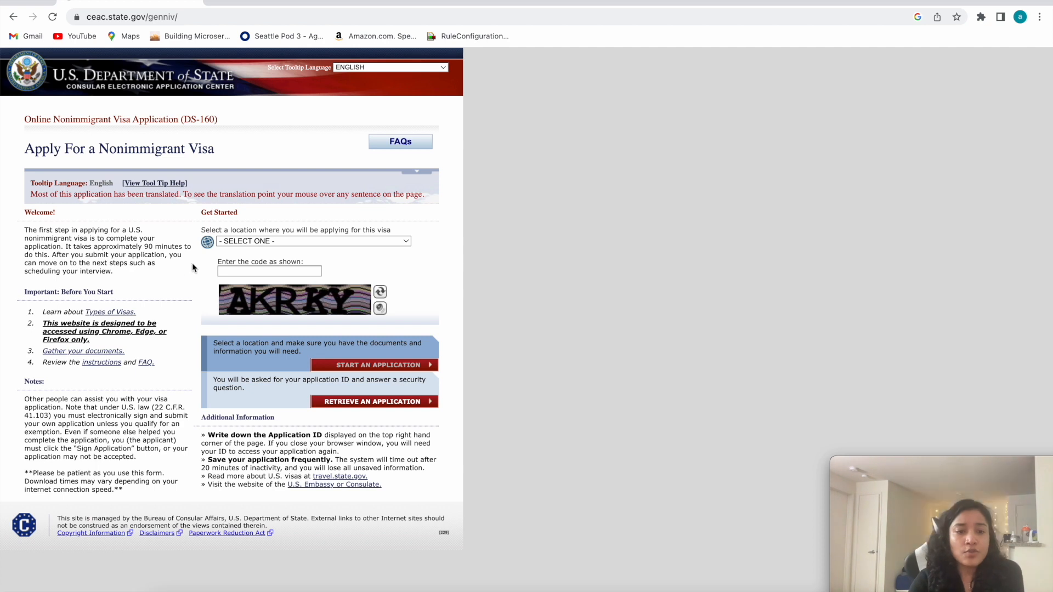
Set the location where the visa application will be made to INDIA, NEW DELHI.
{"action": "left_click_drag", "start_coordinate": [201, 231], "coordinate": [317, 239]}
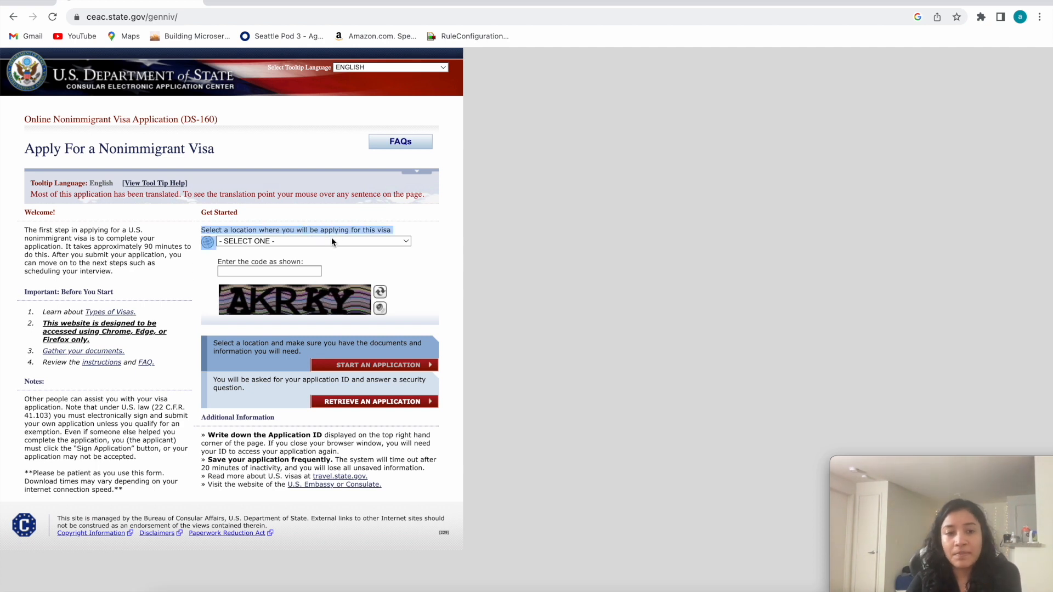
{"action": "left_click", "coordinate": [331, 240]}
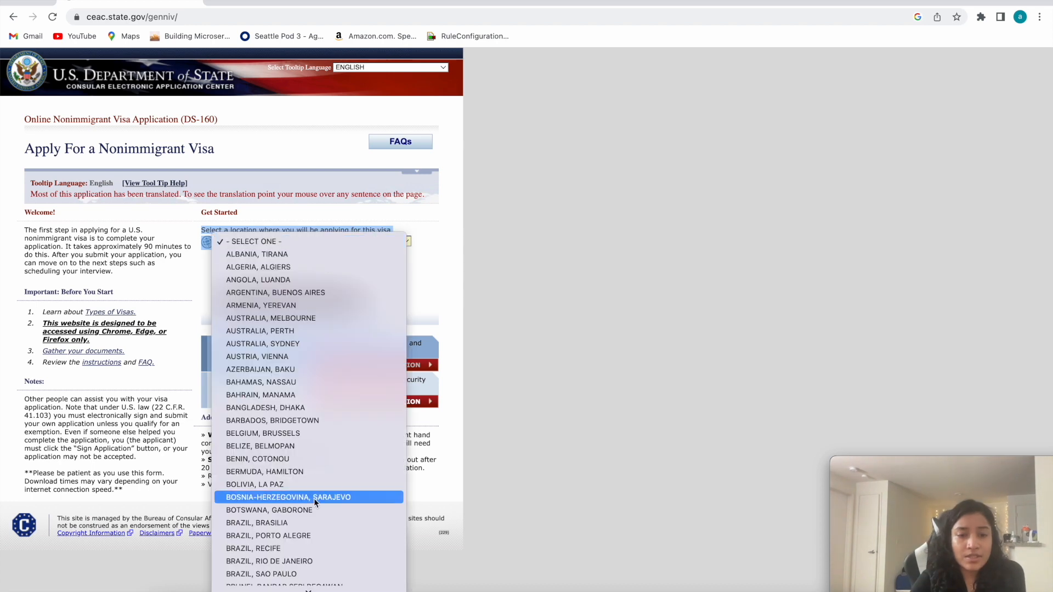
{"action": "scroll", "coordinate": [313, 500], "scroll_direction": "down", "scroll_amount": 10}
{"action": "scroll", "coordinate": [314, 498], "scroll_direction": "down", "scroll_amount": 10}
{"action": "scroll", "coordinate": [313, 498], "scroll_direction": "up", "scroll_amount": 4}
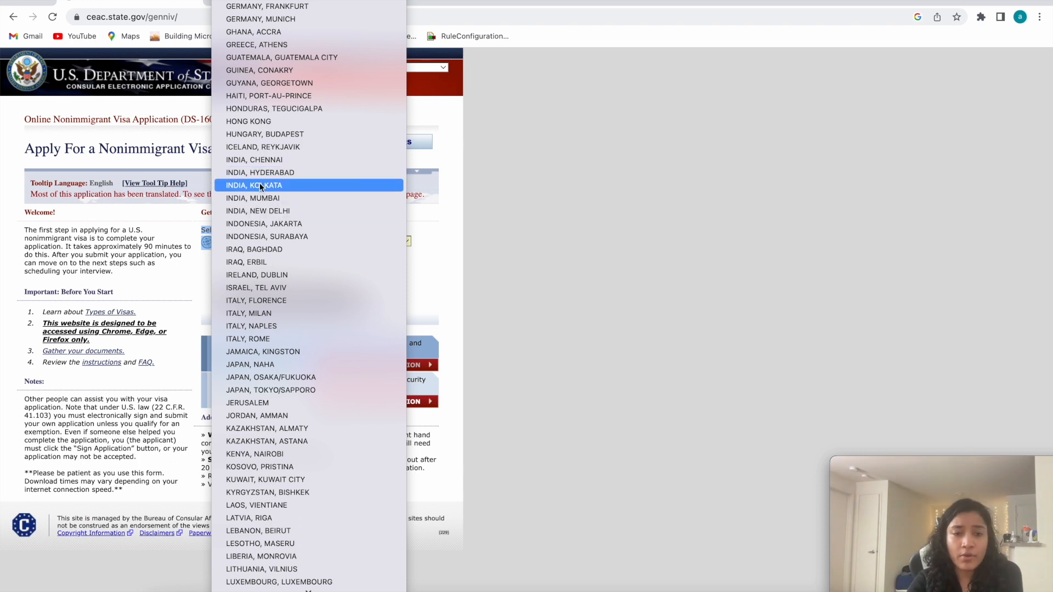
{"action": "left_click", "coordinate": [279, 215]}
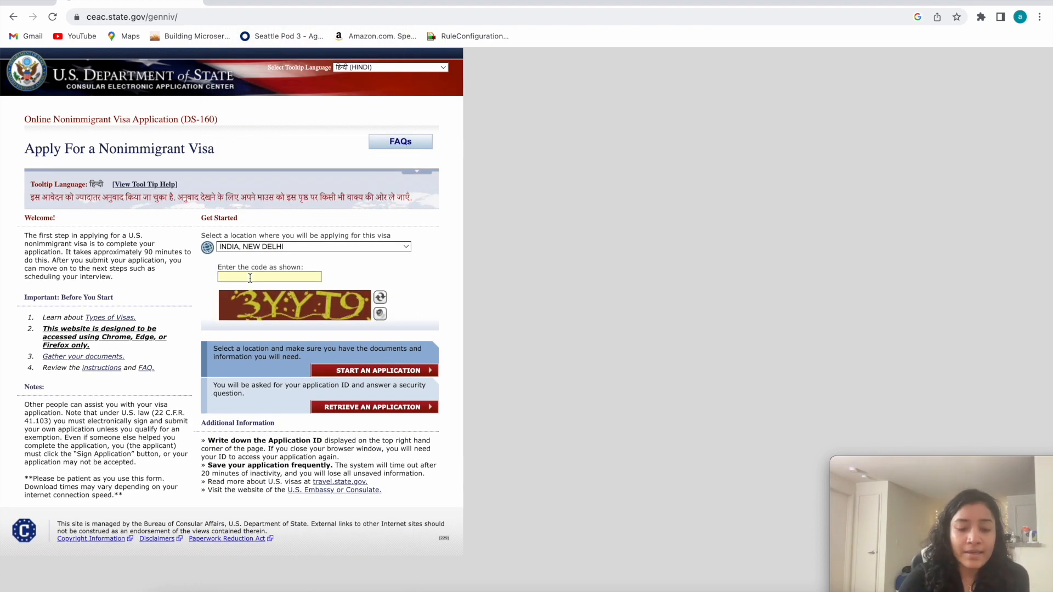
Enter the captcha code shown in the image and start a new visa application.
{"action": "type", "text": "3"}
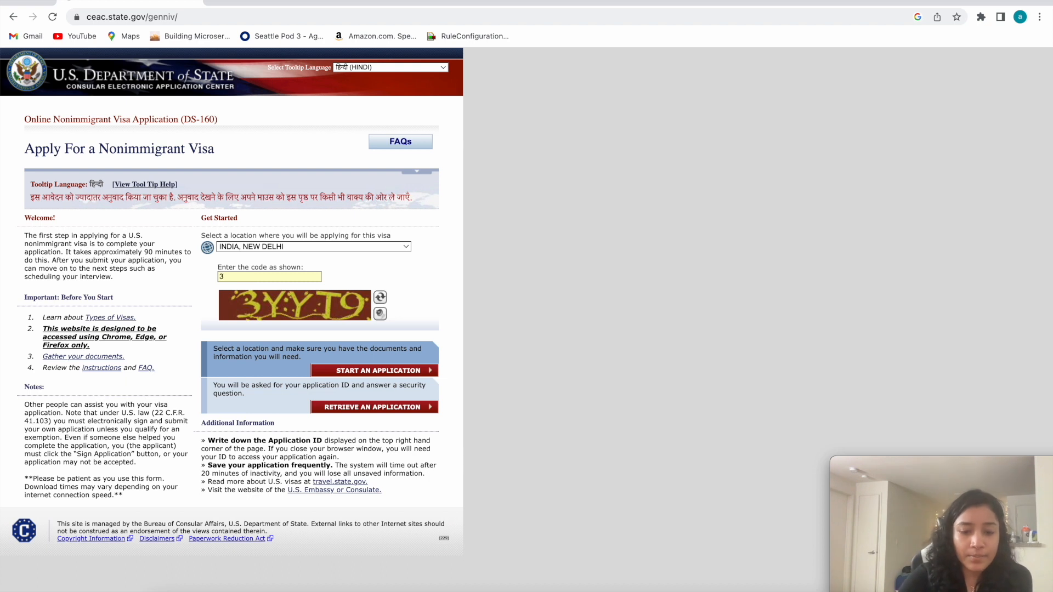
{"action": "type", "text": "YYT9"}
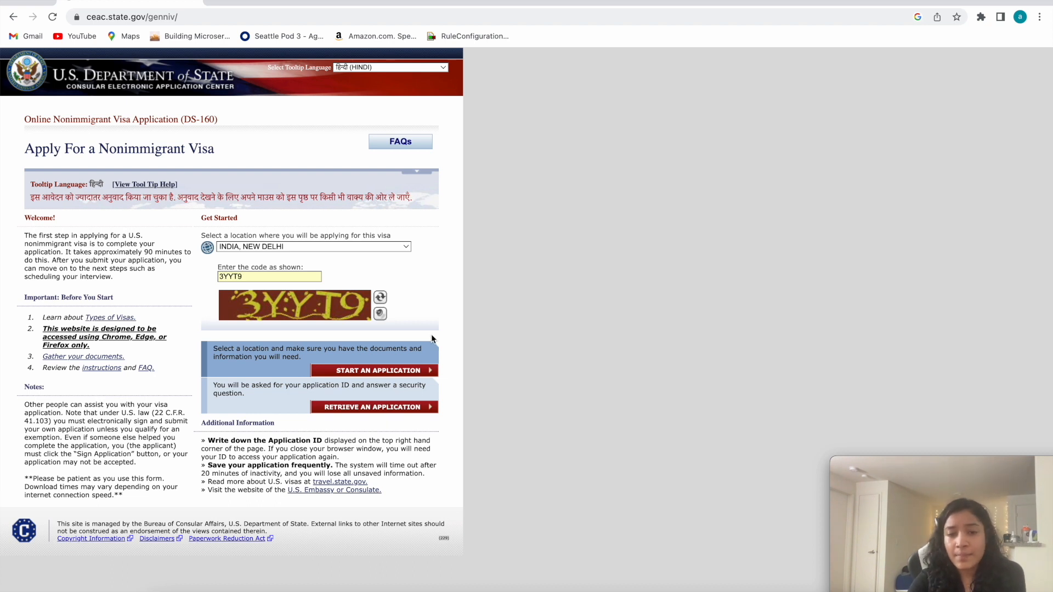
{"action": "left_click", "coordinate": [360, 372]}
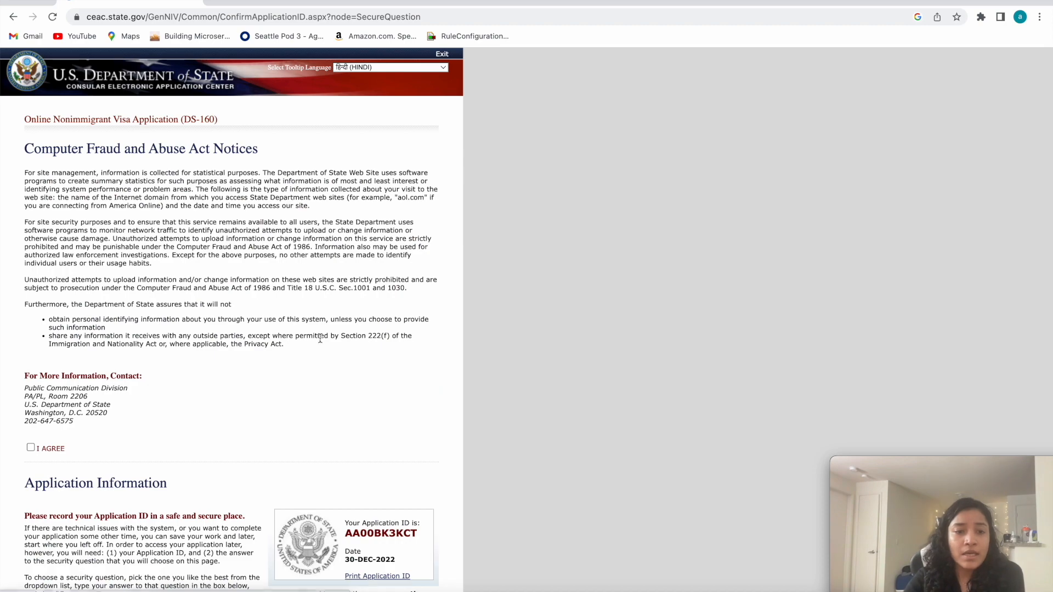
Agree to the Computer Fraud and Abuse Act notices.
{"action": "scroll", "coordinate": [199, 258], "scroll_direction": "down", "scroll_amount": 1}
{"action": "scroll", "coordinate": [93, 187], "scroll_direction": "down", "scroll_amount": 4}
{"action": "left_click", "coordinate": [31, 207]}
{"action": "scroll", "coordinate": [147, 386], "scroll_direction": "up", "scroll_amount": 2}
{"action": "scroll", "coordinate": [146, 386], "scroll_direction": "down", "scroll_amount": 3}
{"action": "scroll", "coordinate": [146, 387], "scroll_direction": "up", "scroll_amount": 1}
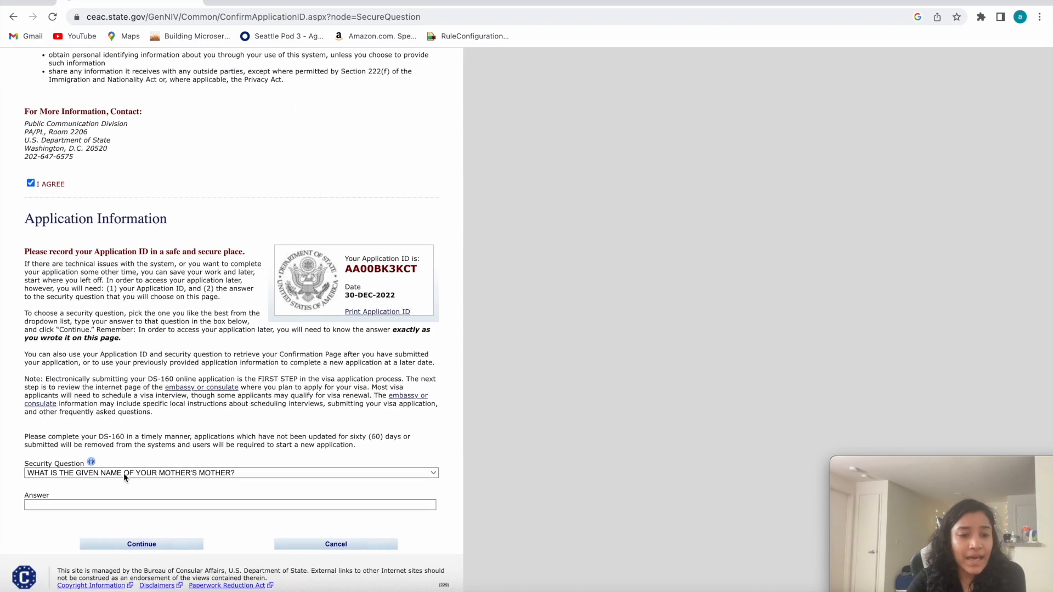
Choose the security question about the given name of the mother's mother and fill in the security answer.
{"action": "left_click", "coordinate": [231, 473]}
{"action": "scroll", "coordinate": [188, 494], "scroll_direction": "down", "scroll_amount": 3}
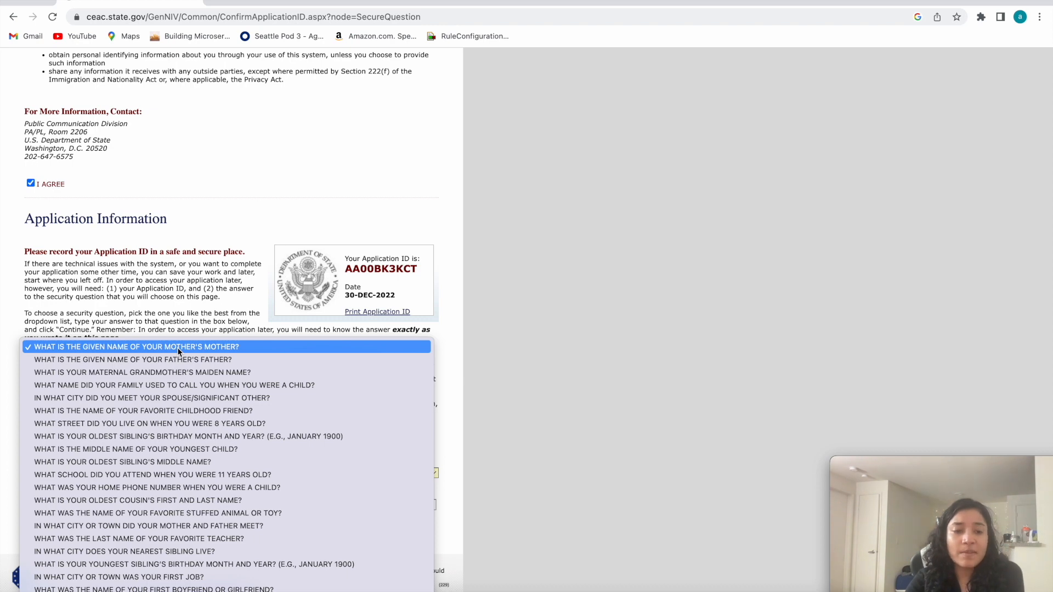
{"action": "left_click", "coordinate": [176, 347]}
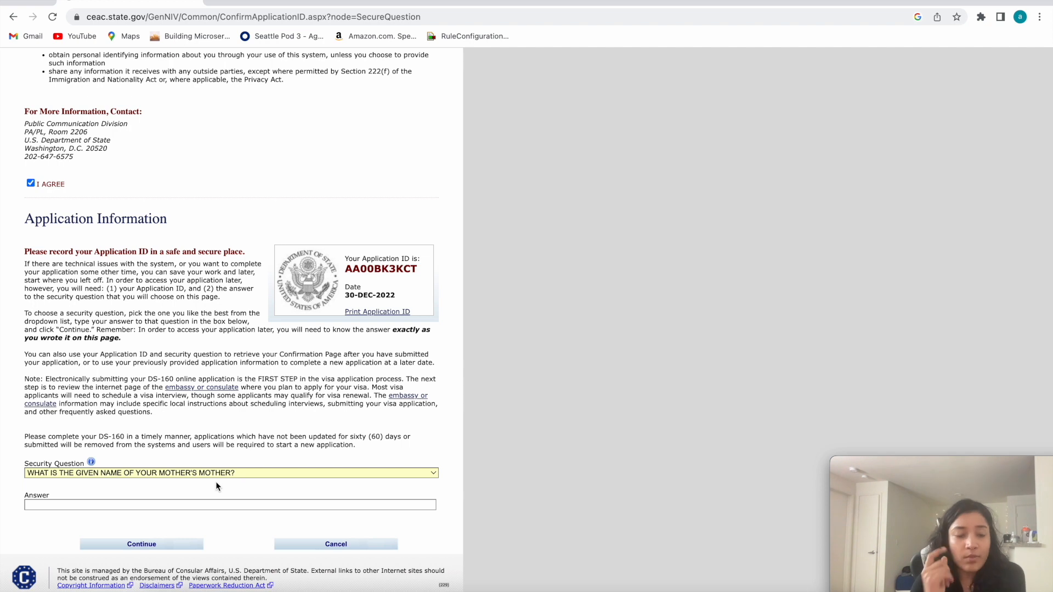
{"action": "left_click", "coordinate": [196, 504]}
{"action": "left_click", "coordinate": [108, 528]}
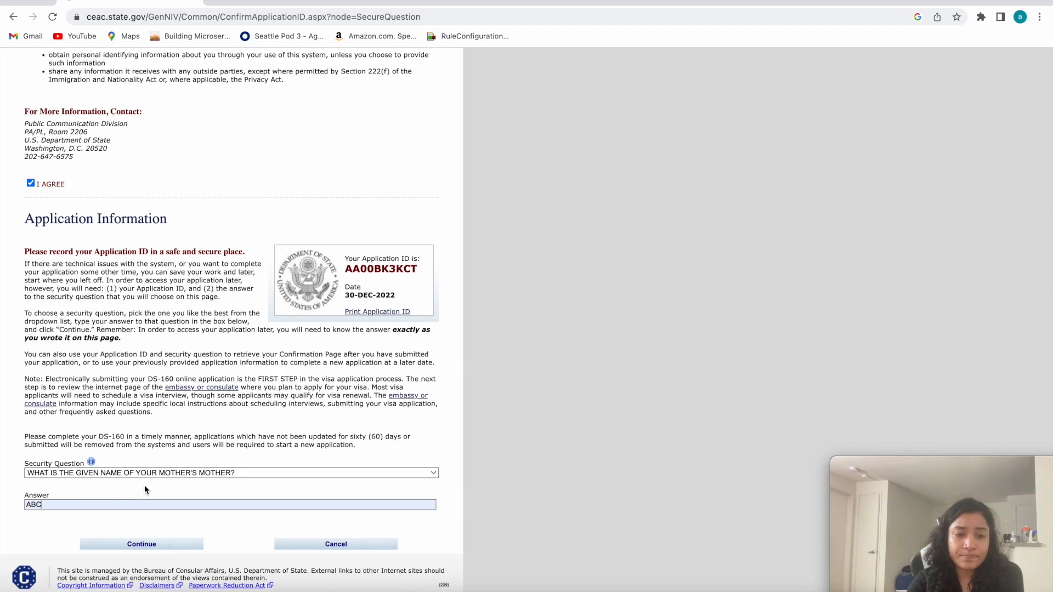
{"action": "left_click", "coordinate": [231, 474]}
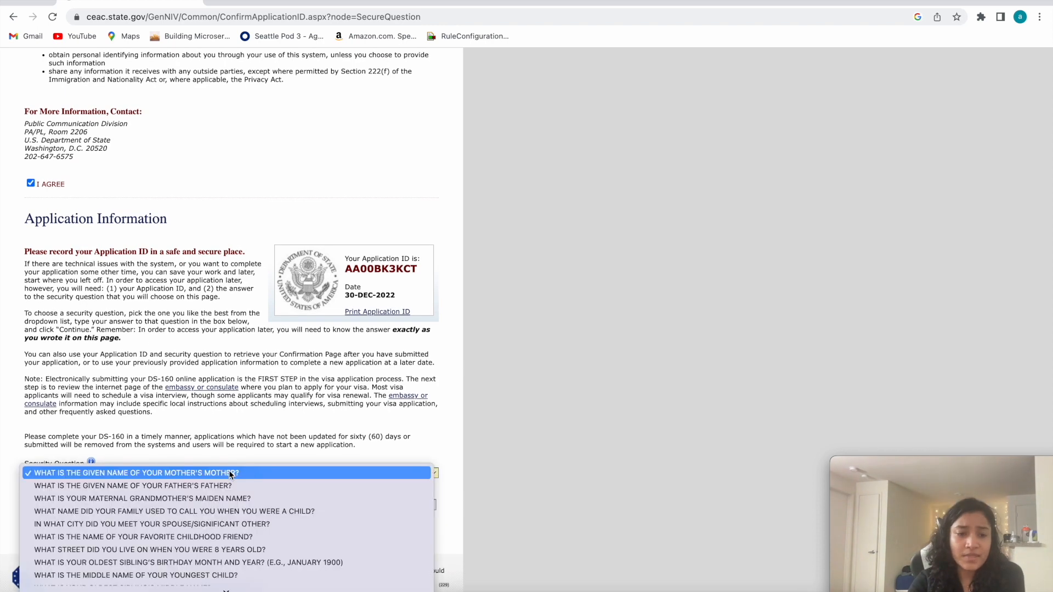
{"action": "left_click", "coordinate": [34, 474]}
{"action": "left_click_drag", "start_coordinate": [53, 506], "coordinate": [11, 509]}
{"action": "left_click", "coordinate": [3, 463]}
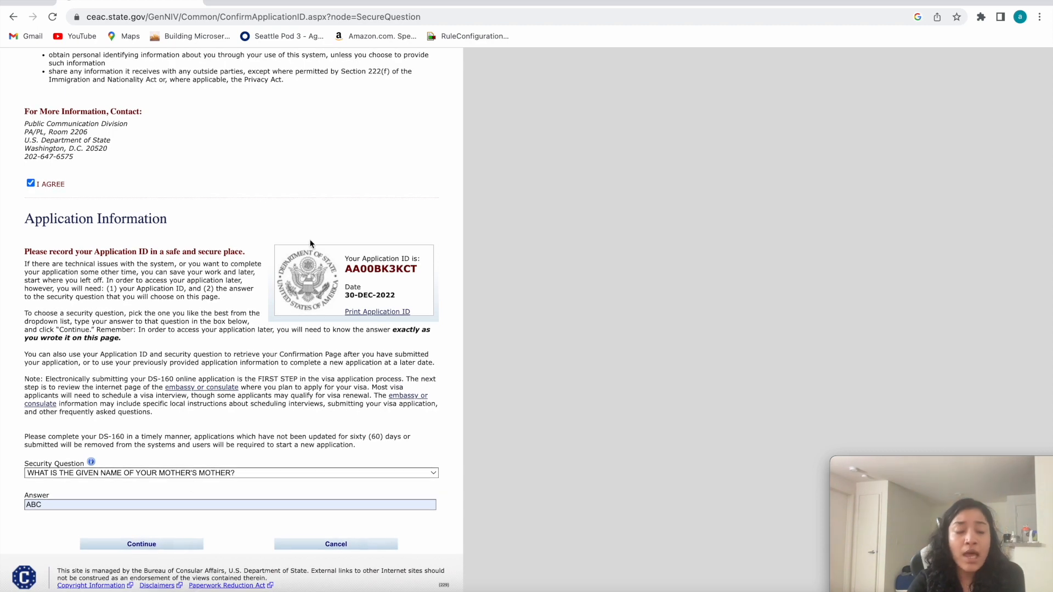
Highlight the assigned application ID for the record and continue to the Personal Information 1 page.
{"action": "mouse_move", "coordinate": [344, 257]}
{"action": "left_mouse_down"}
{"action": "mouse_move", "coordinate": [414, 261]}
{"action": "mouse_move", "coordinate": [421, 277]}
{"action": "mouse_move", "coordinate": [392, 279]}
{"action": "mouse_move", "coordinate": [356, 258]}
{"action": "mouse_move", "coordinate": [426, 269]}
{"action": "mouse_move", "coordinate": [336, 256]}
{"action": "left_mouse_up"}
{"action": "left_click", "coordinate": [393, 280]}
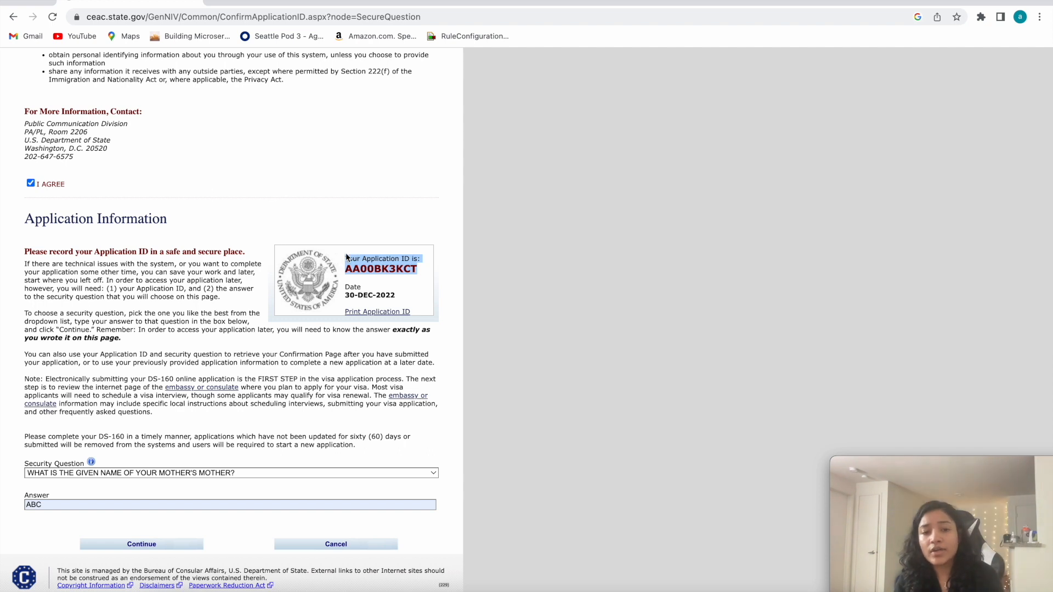
{"action": "left_click", "coordinate": [349, 257]}
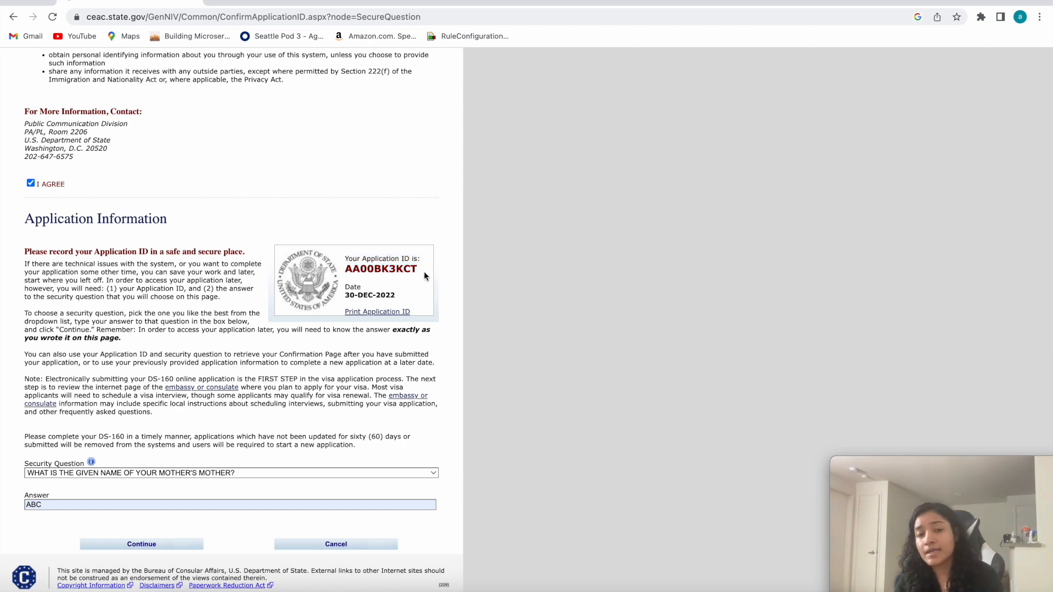
{"action": "left_click_drag", "start_coordinate": [417, 271], "coordinate": [334, 258]}
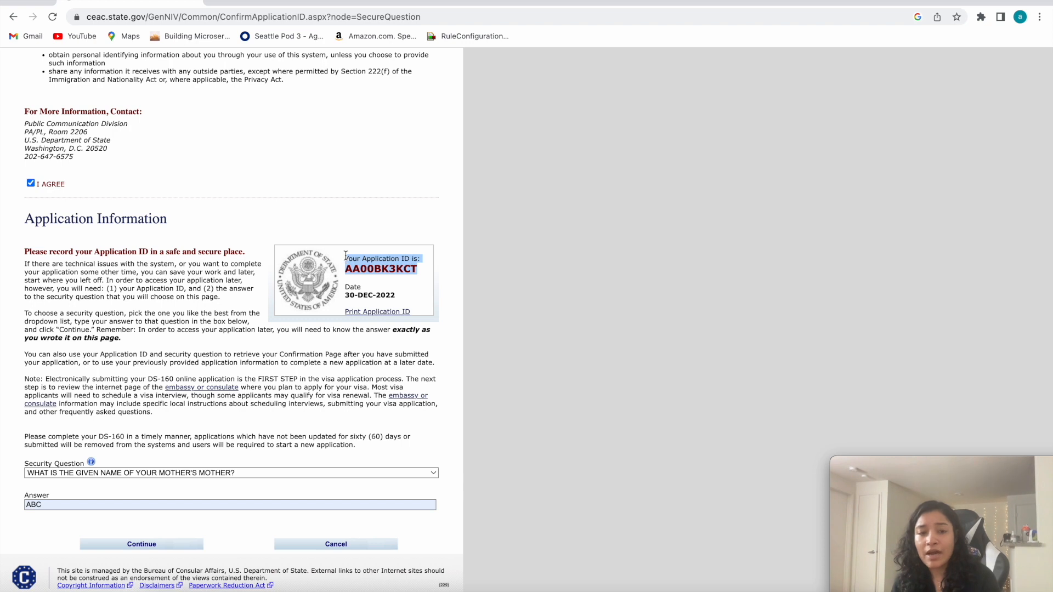
{"action": "mouse_move", "coordinate": [346, 257]}
{"action": "left_mouse_down"}
{"action": "mouse_move", "coordinate": [424, 260]}
{"action": "mouse_move", "coordinate": [393, 287]}
{"action": "mouse_move", "coordinate": [345, 258]}
{"action": "mouse_move", "coordinate": [410, 269]}
{"action": "mouse_move", "coordinate": [348, 259]}
{"action": "left_mouse_up"}
{"action": "left_click", "coordinate": [346, 259]}
{"action": "left_click", "coordinate": [418, 273]}
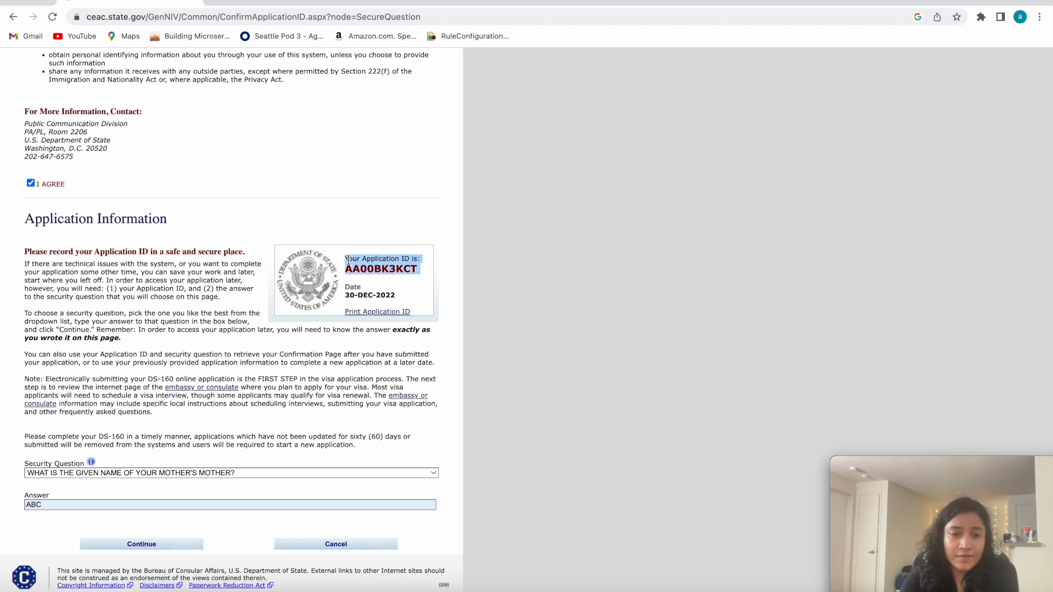
{"action": "left_click", "coordinate": [135, 546]}
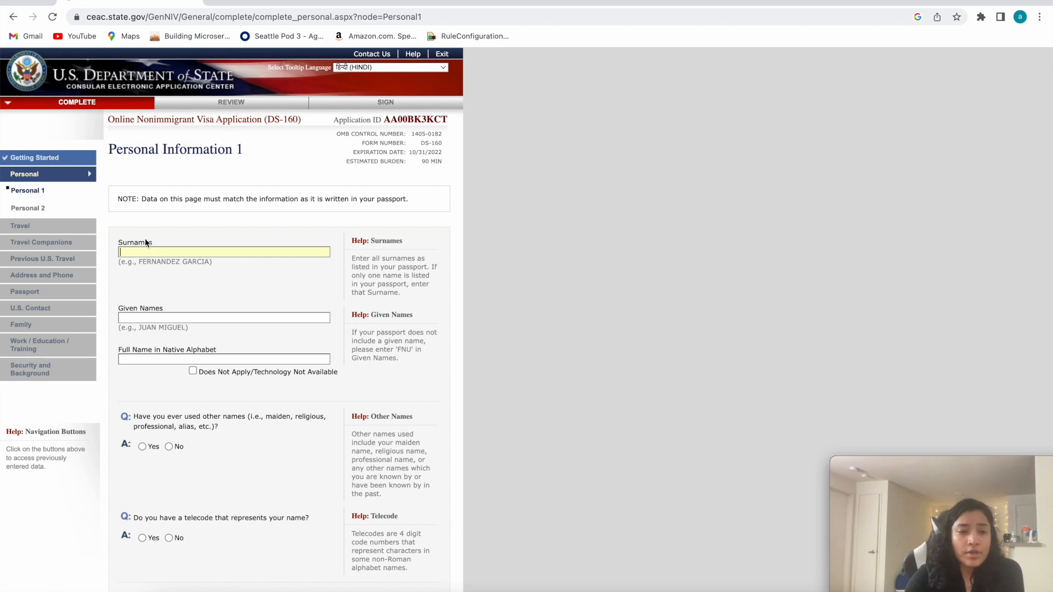
Examine the Personal Information 1 heading and the note about matching the data to the passport.
{"action": "left_click_drag", "start_coordinate": [110, 149], "coordinate": [214, 151]}
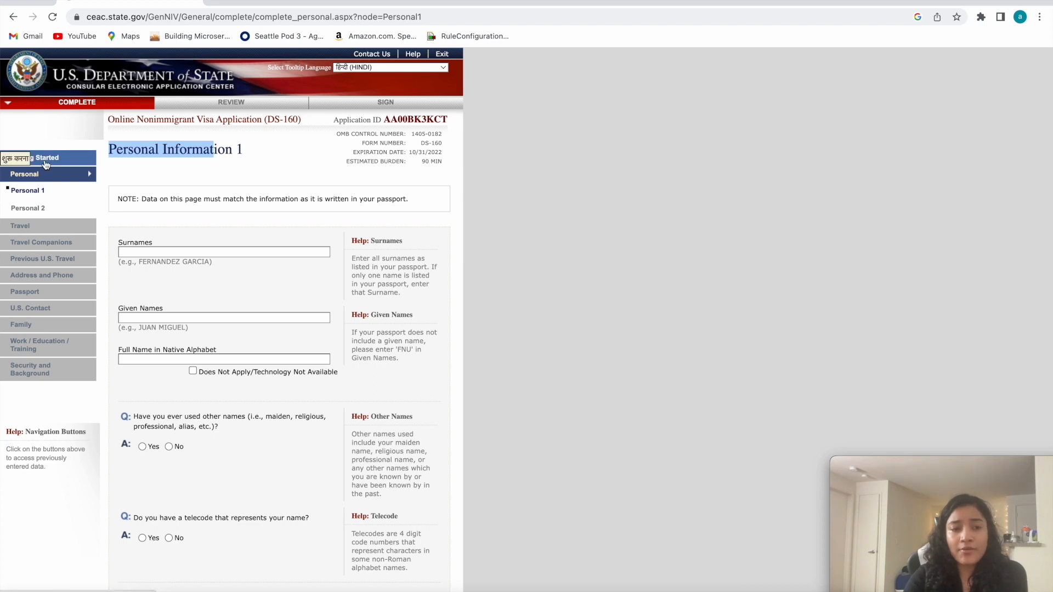
{"action": "left_click", "coordinate": [244, 150]}
{"action": "left_click_drag", "start_coordinate": [244, 150], "coordinate": [119, 150]}
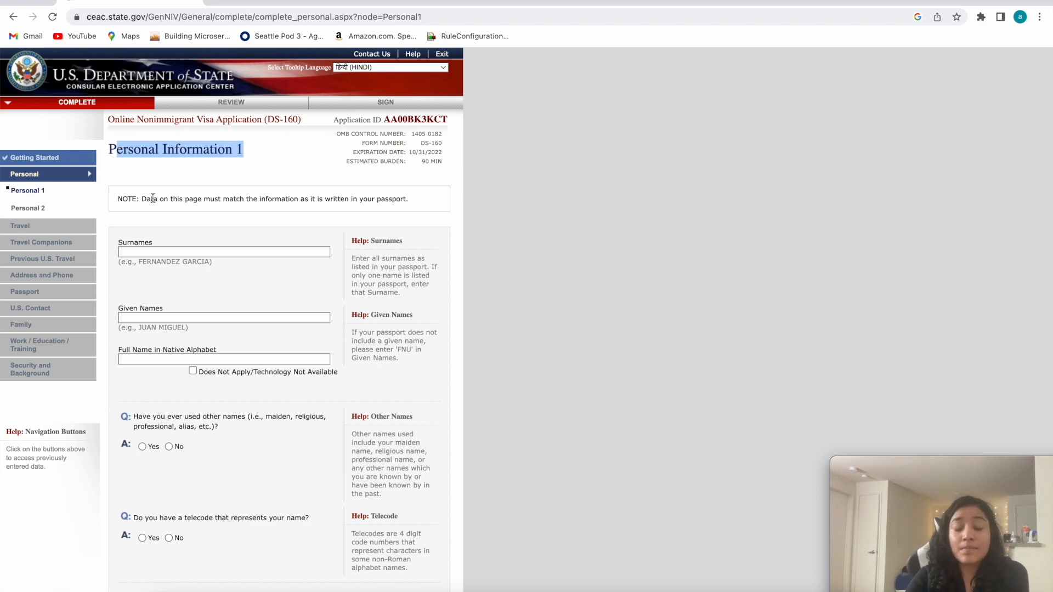
{"action": "left_click_drag", "start_coordinate": [409, 200], "coordinate": [363, 201]}
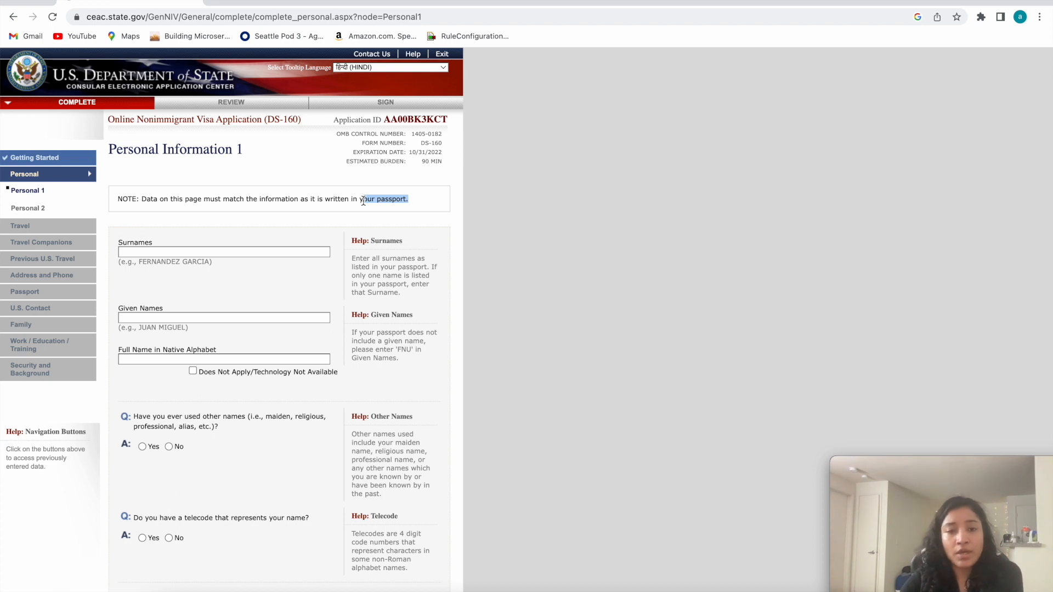
{"action": "left_click", "coordinate": [406, 198]}
{"action": "left_click_drag", "start_coordinate": [376, 200], "coordinate": [401, 202]}
{"action": "left_click", "coordinate": [410, 201]}
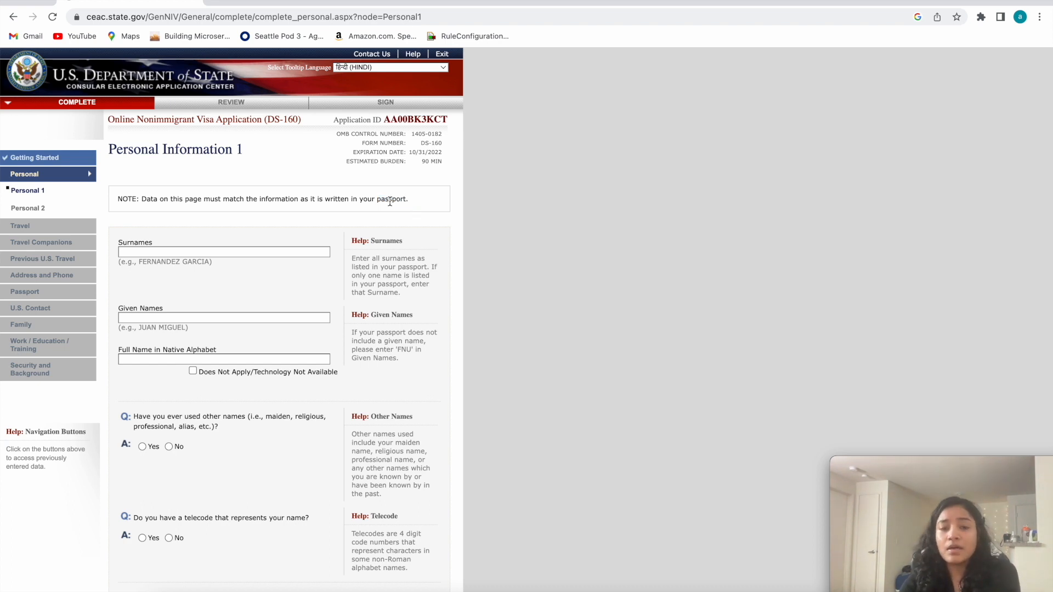
{"action": "left_click_drag", "start_coordinate": [407, 200], "coordinate": [378, 200]}
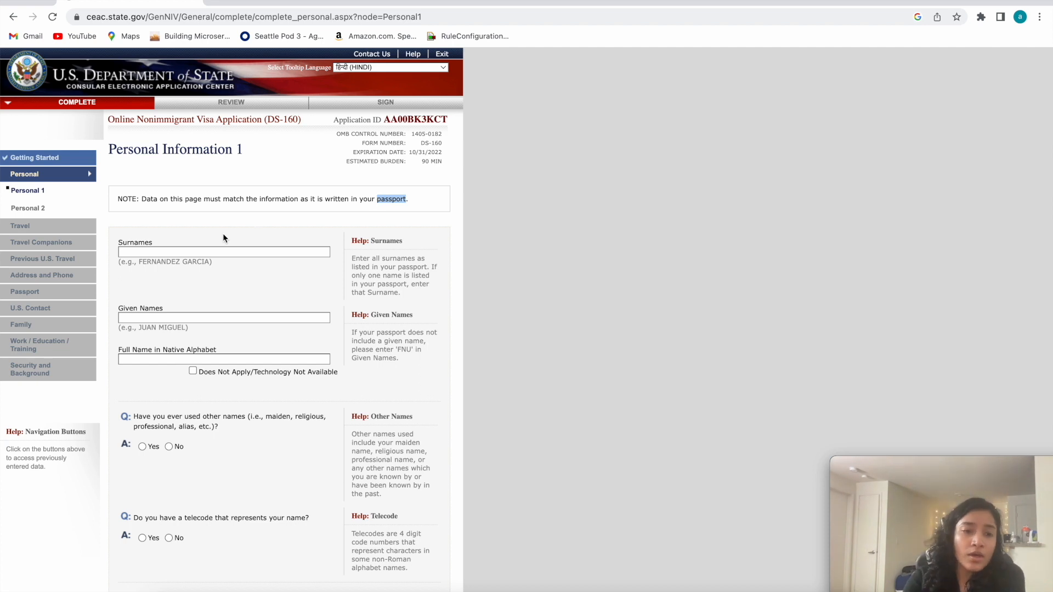
Enter the sample text ABC for both the surnames and the given names.
{"action": "left_click_drag", "start_coordinate": [119, 240], "coordinate": [135, 240]}
{"action": "left_click", "coordinate": [156, 249]}
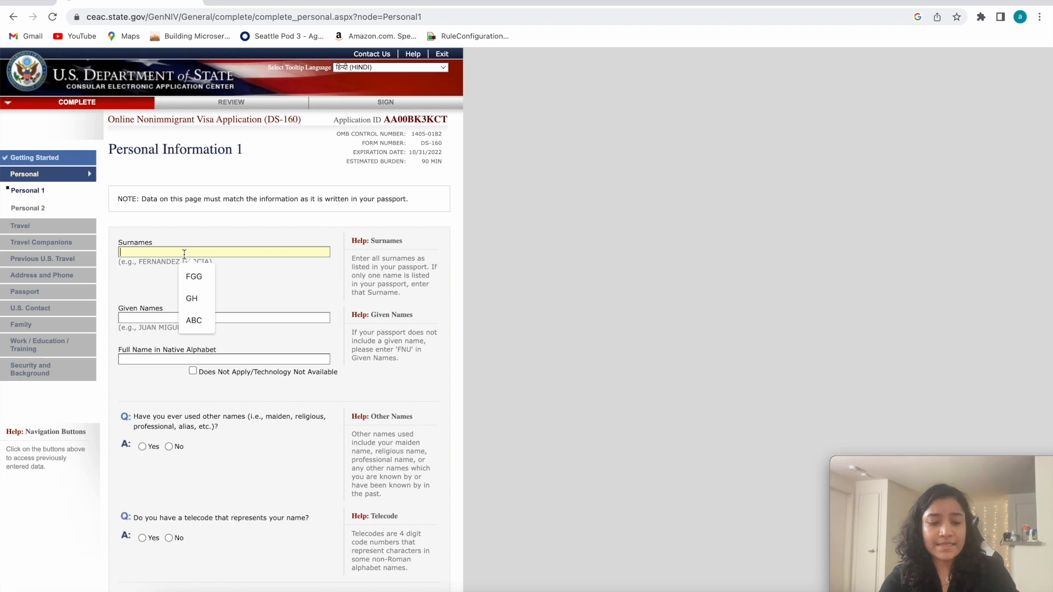
{"action": "type", "text": "ABC"}
{"action": "left_click_drag", "start_coordinate": [145, 252], "coordinate": [119, 254]}
{"action": "left_click", "coordinate": [152, 316]}
{"action": "type", "text": "ABC"}
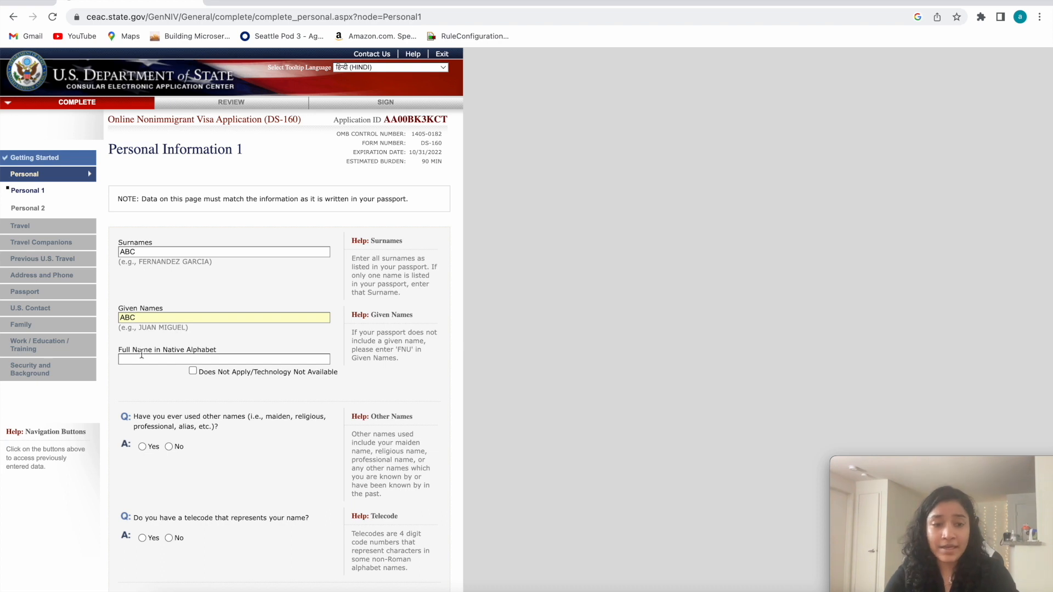
{"action": "left_click_drag", "start_coordinate": [165, 309], "coordinate": [133, 313]}
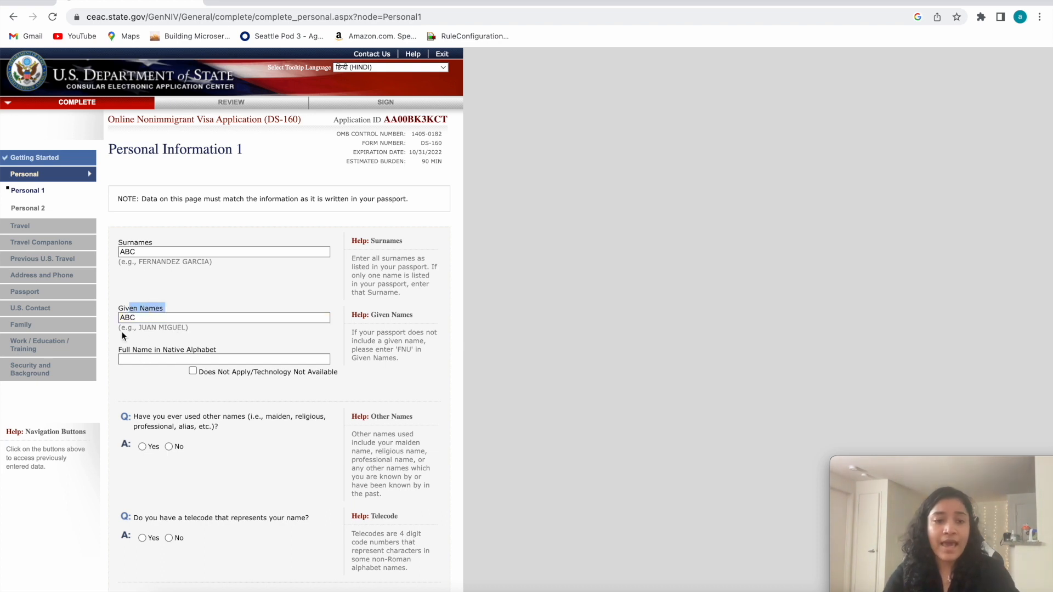
Mark the full name in native alphabet as Does Not Apply/Technology Not Available.
{"action": "left_click_drag", "start_coordinate": [138, 355], "coordinate": [227, 351]}
{"action": "left_click", "coordinate": [193, 371]}
{"action": "scroll", "coordinate": [212, 409], "scroll_direction": "down", "scroll_amount": 2}
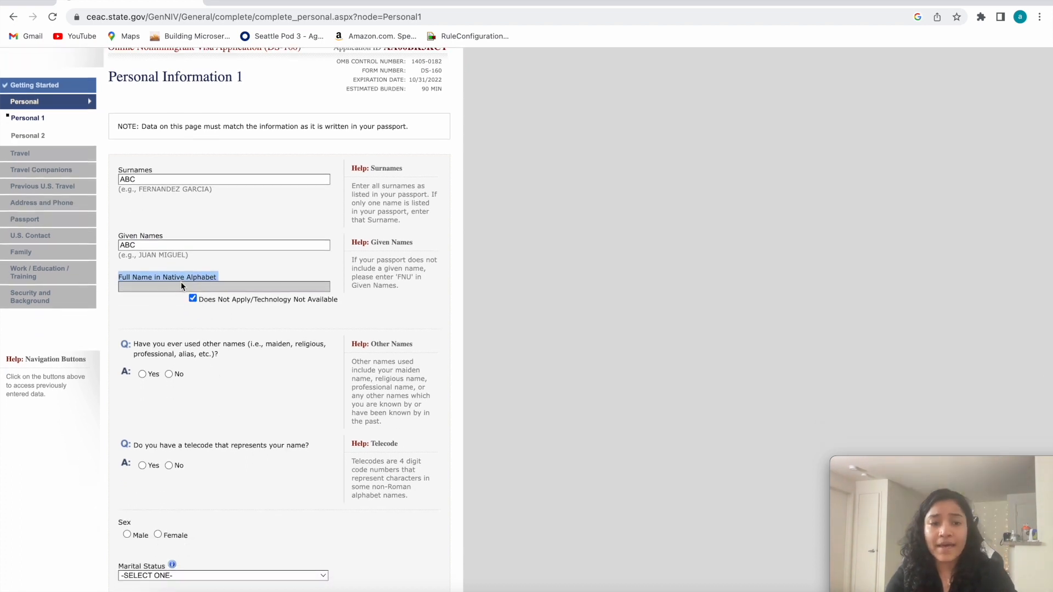
{"action": "left_click", "coordinate": [231, 282]}
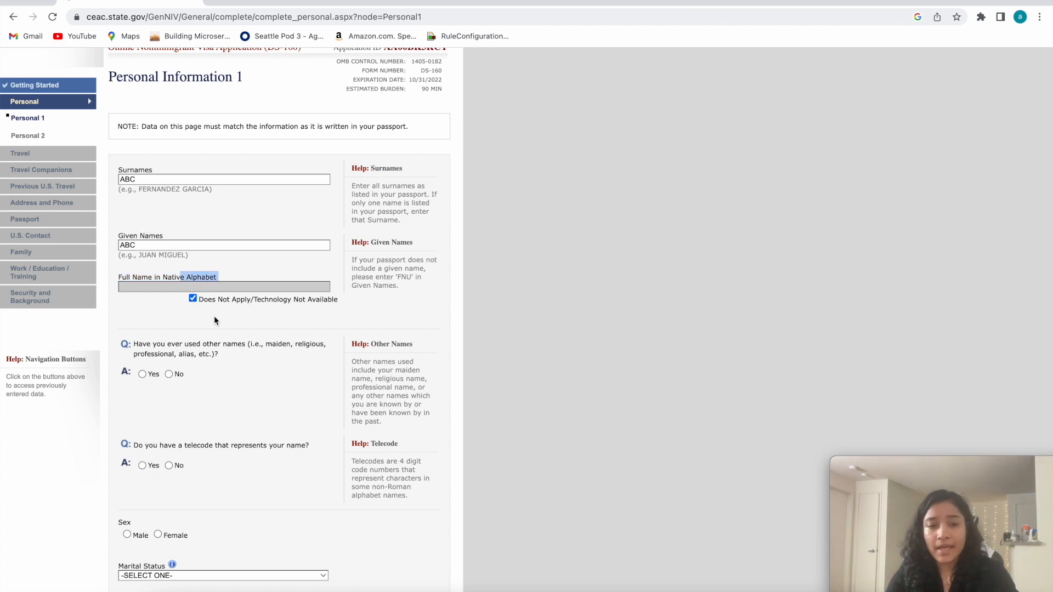
Answer No to the question about ever having used other names.
{"action": "left_click", "coordinate": [135, 345]}
{"action": "left_click_drag", "start_coordinate": [220, 365], "coordinate": [132, 346]}
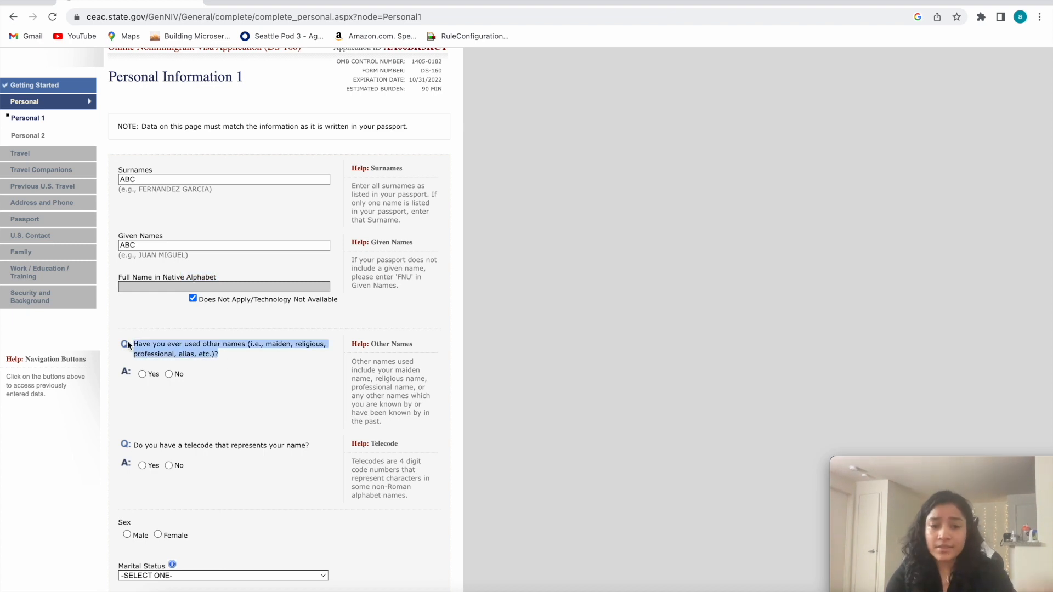
{"action": "left_click", "coordinate": [168, 374]}
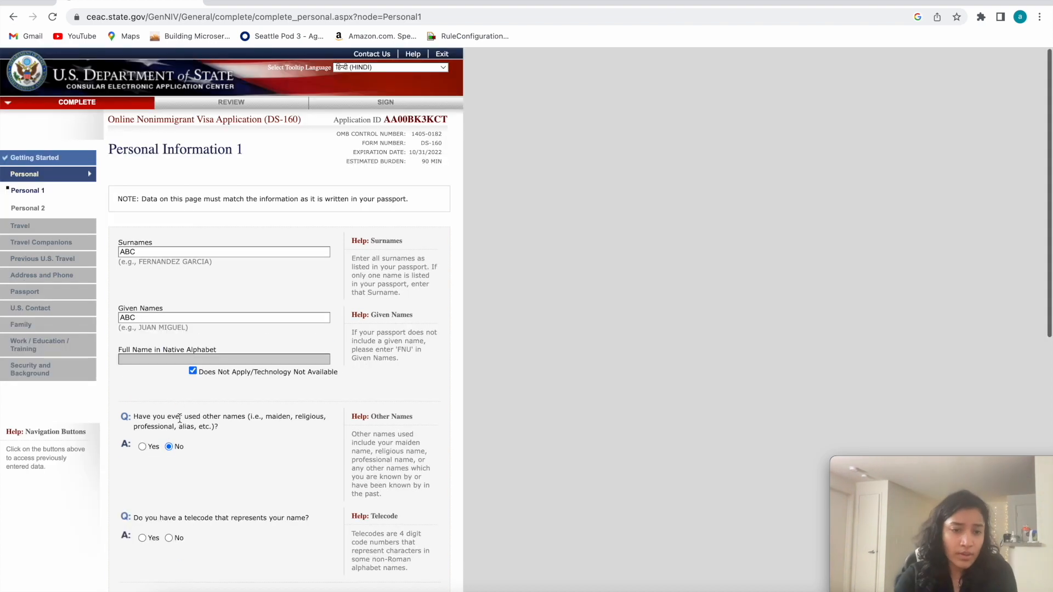
Answer No to the telecode question and select Female as the sex.
{"action": "scroll", "coordinate": [180, 435], "scroll_direction": "down", "scroll_amount": 2}
{"action": "left_click", "coordinate": [167, 361]}
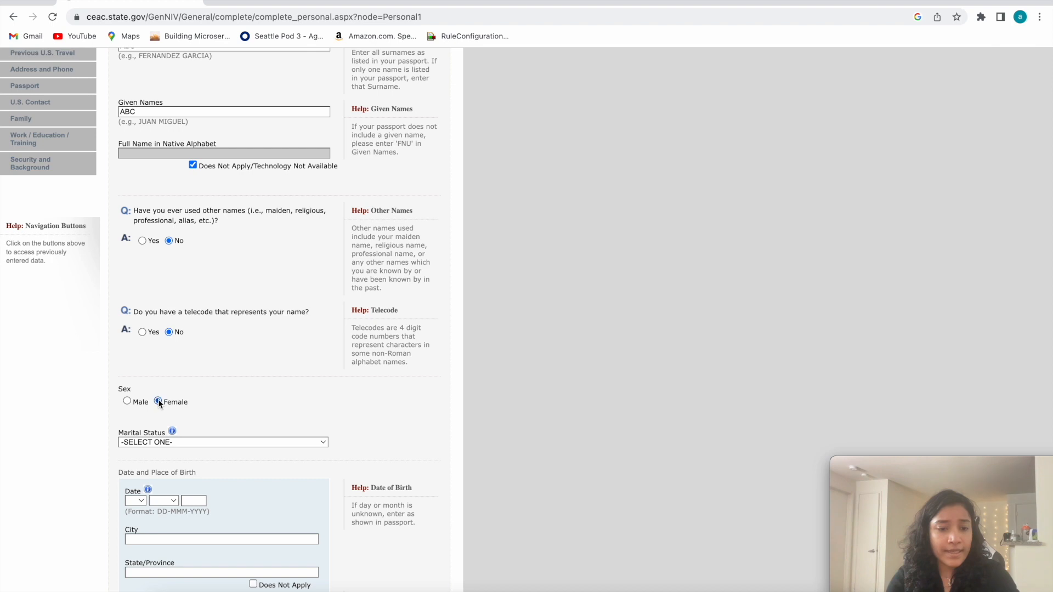
Set the marital status to MARRIED.
{"action": "scroll", "coordinate": [203, 436], "scroll_direction": "down", "scroll_amount": 3}
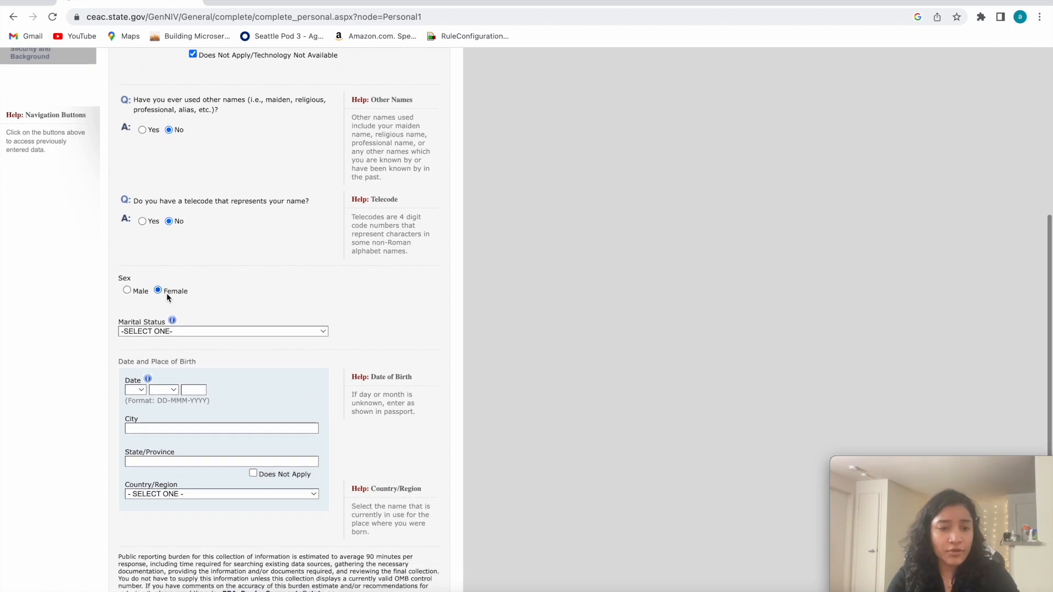
{"action": "left_click", "coordinate": [189, 331]}
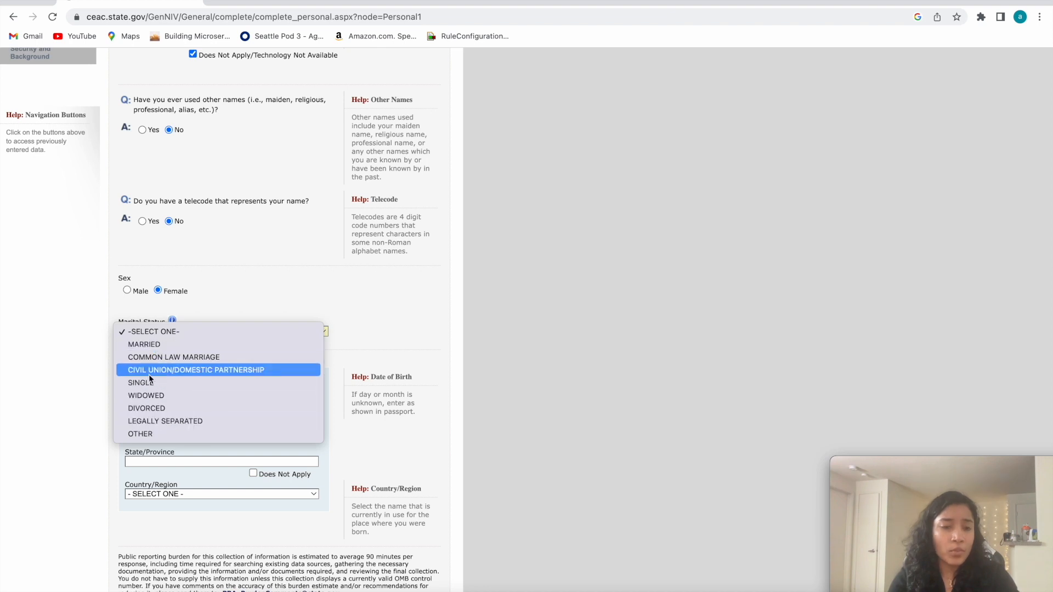
{"action": "left_click", "coordinate": [153, 346]}
{"action": "scroll", "coordinate": [167, 400], "scroll_direction": "down", "scroll_amount": 3}
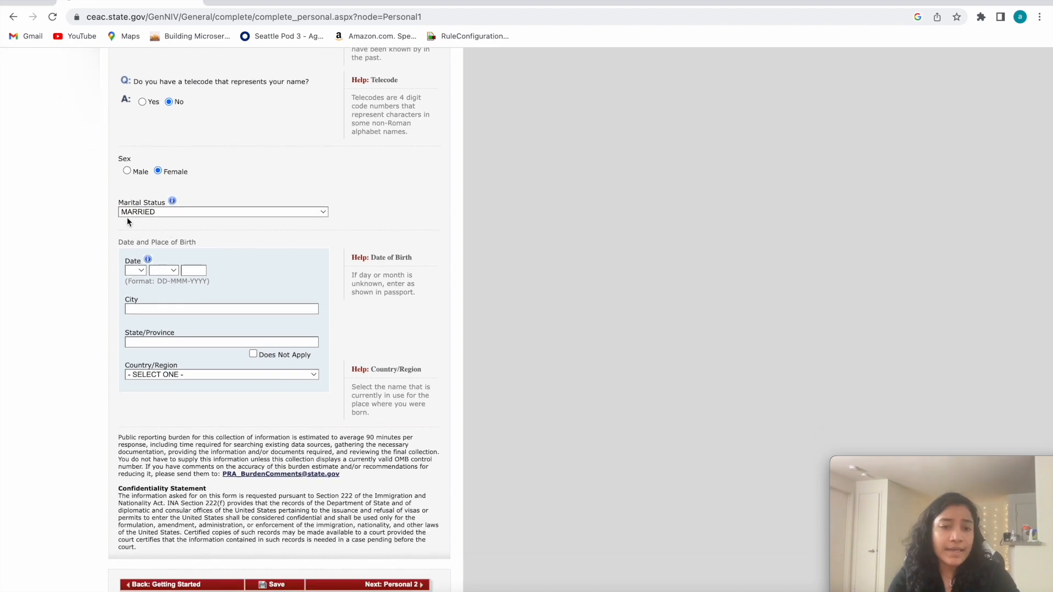
{"action": "left_click_drag", "start_coordinate": [119, 204], "coordinate": [173, 204]}
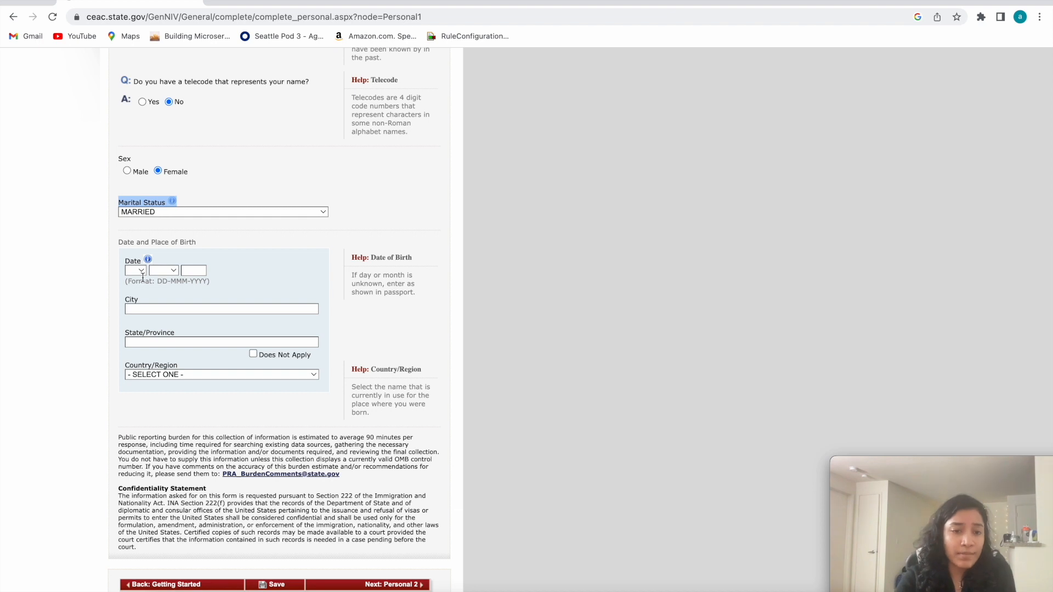
Enter the applicant's date of birth with its day, month and year.
{"action": "left_click", "coordinate": [120, 242]}
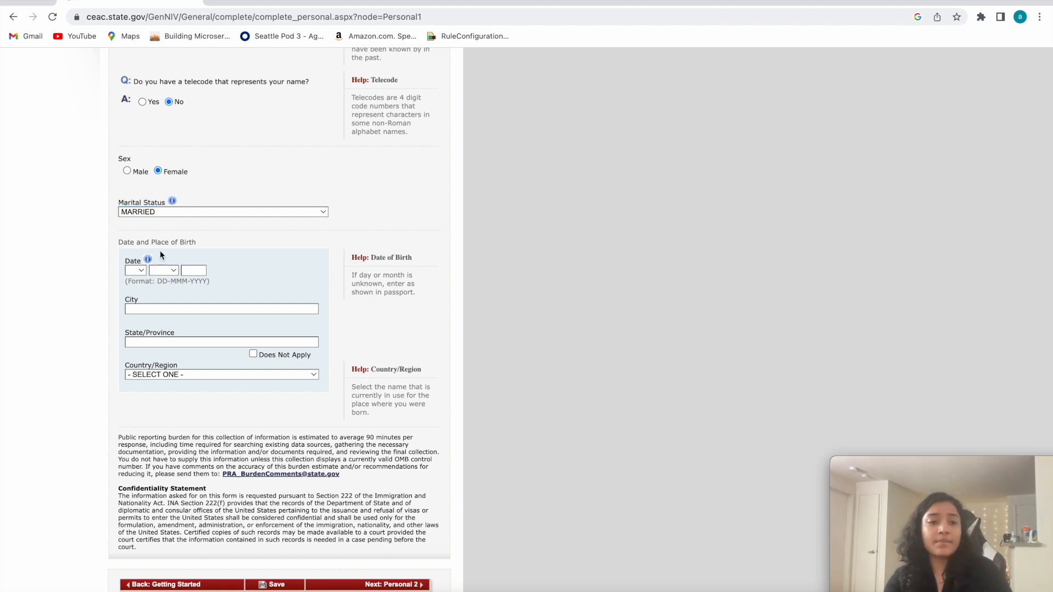
{"action": "left_click", "coordinate": [137, 271]}
{"action": "left_click", "coordinate": [143, 285]}
{"action": "left_click", "coordinate": [163, 270]}
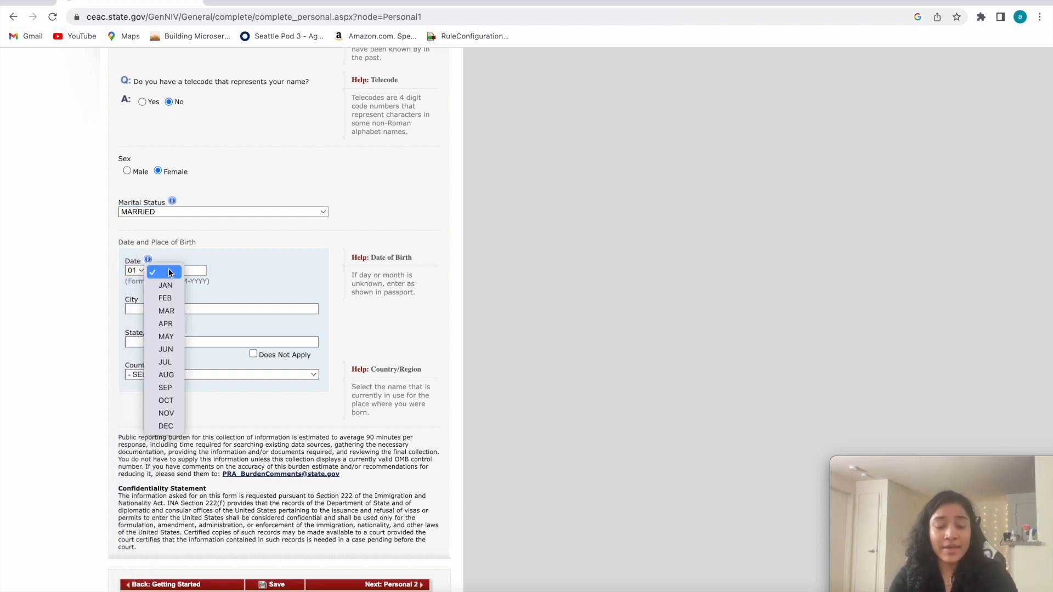
{"action": "left_click", "coordinate": [164, 272]}
{"action": "left_click", "coordinate": [193, 270]}
{"action": "type", "text": "1998"}
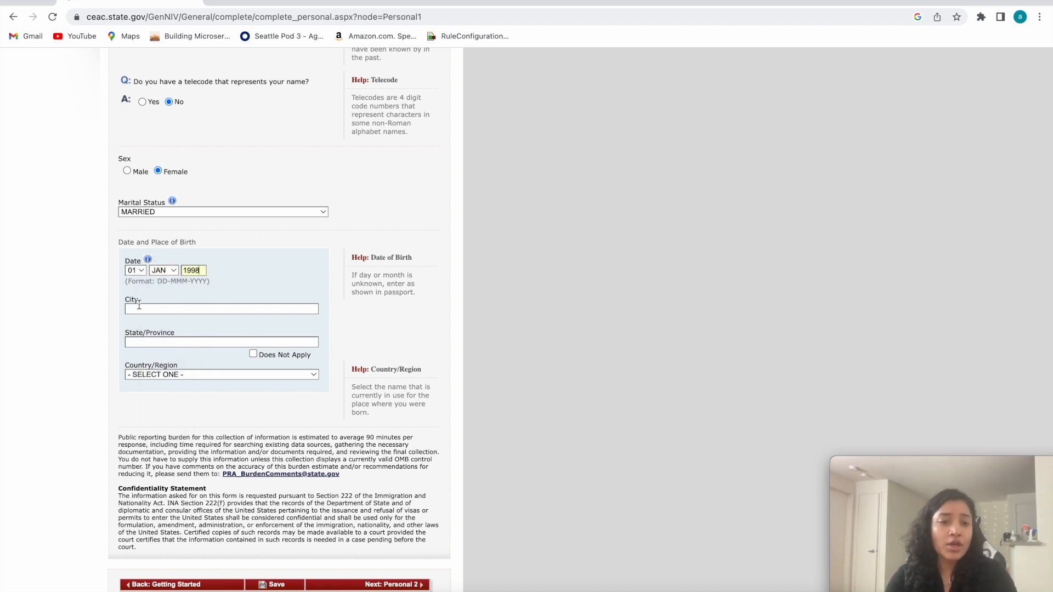
Fill in the place of birth with city KANPUR, state/province UP and country/region INDIA.
{"action": "left_click", "coordinate": [140, 309]}
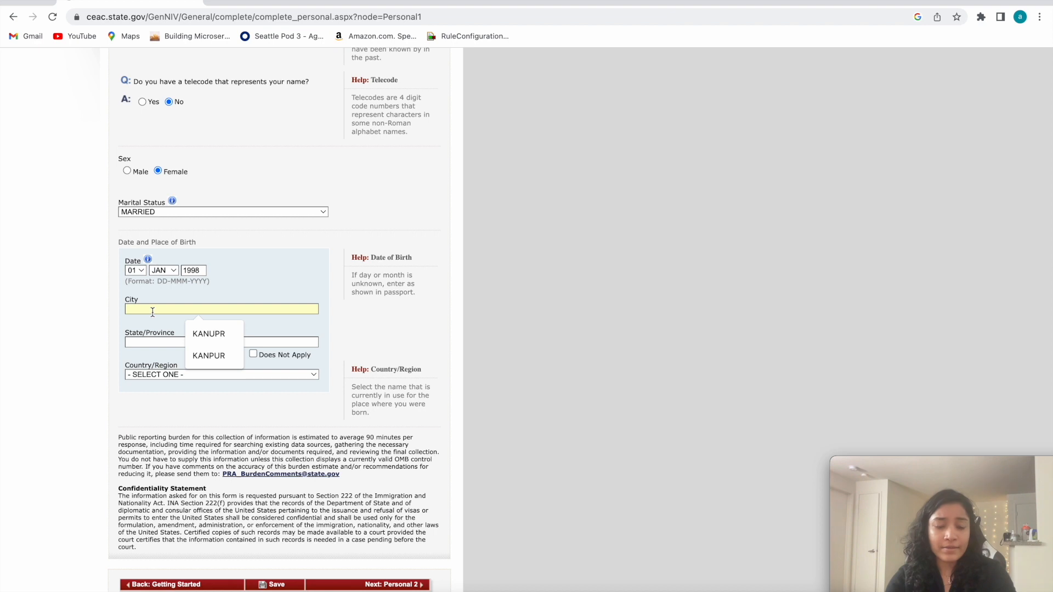
{"action": "type", "text": "KANPUR"}
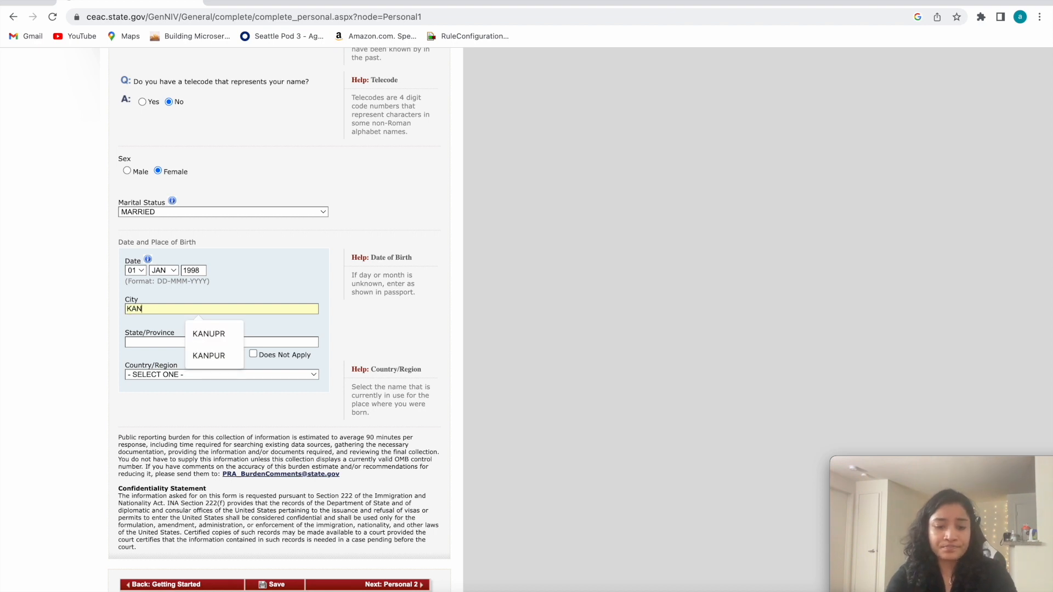
{"action": "left_click", "coordinate": [138, 343]}
{"action": "left_click", "coordinate": [201, 370]}
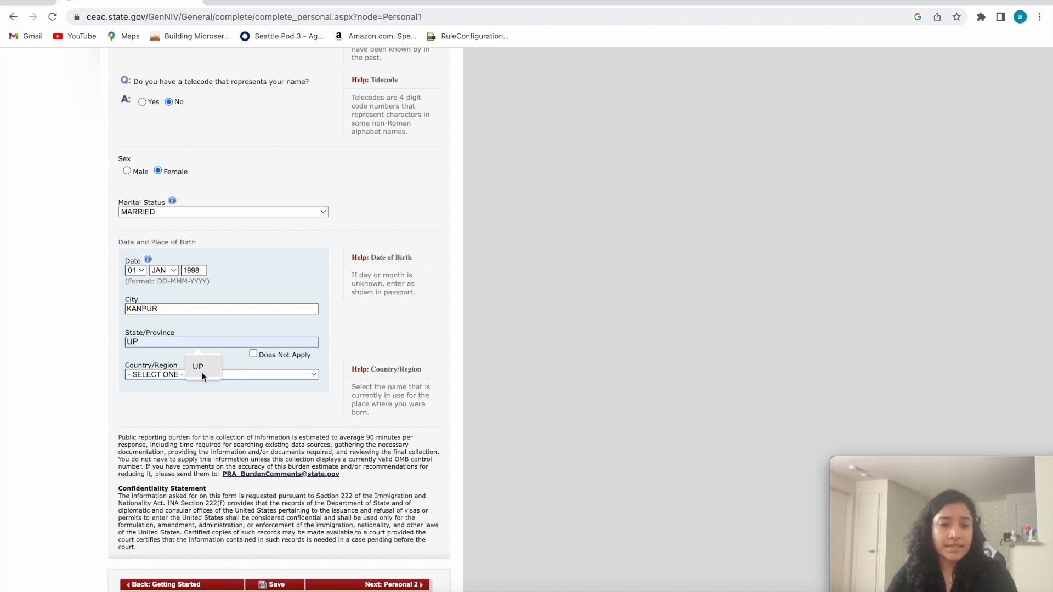
{"action": "left_click", "coordinate": [183, 377]}
{"action": "scroll", "coordinate": [192, 532], "scroll_direction": "down", "scroll_amount": 10}
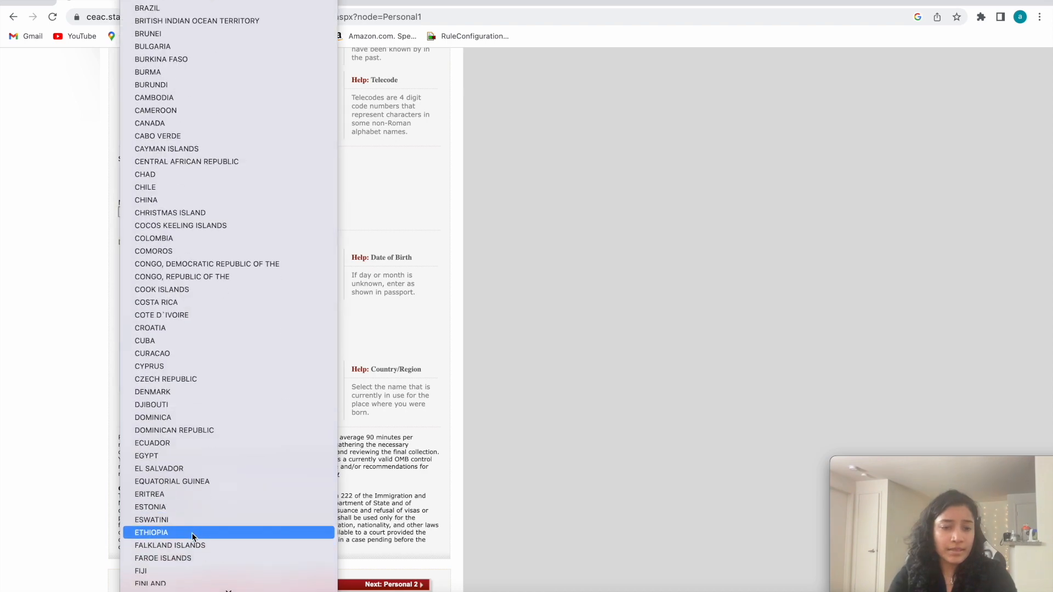
{"action": "scroll", "coordinate": [151, 274], "scroll_direction": "down", "scroll_amount": 10}
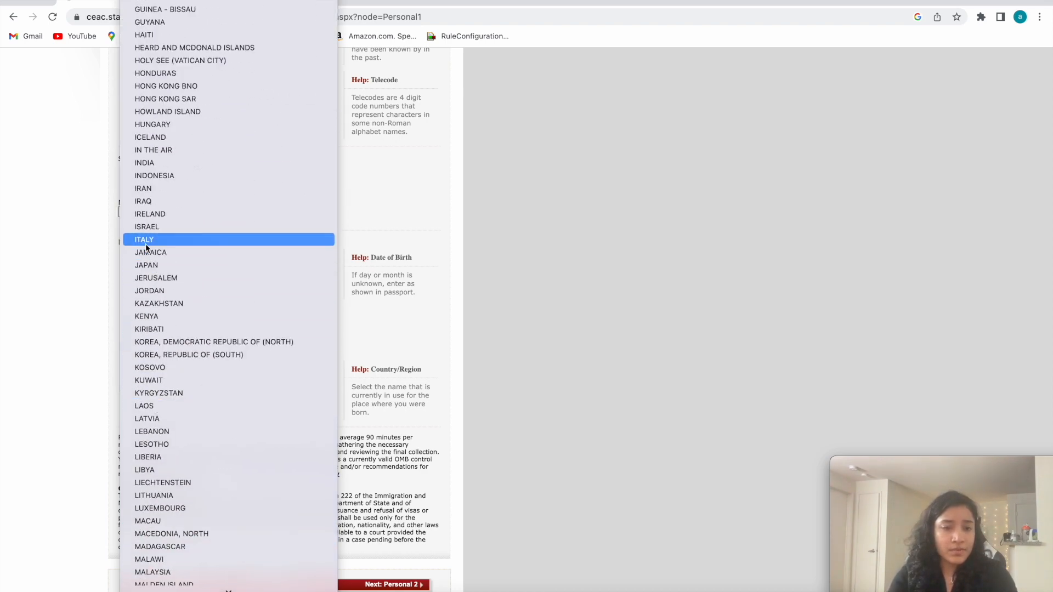
{"action": "left_click", "coordinate": [144, 163]}
Review the completed answers on the Personal Information 1 page, from the names down to the place of birth.
{"action": "scroll", "coordinate": [127, 539], "scroll_direction": "down", "scroll_amount": 1}
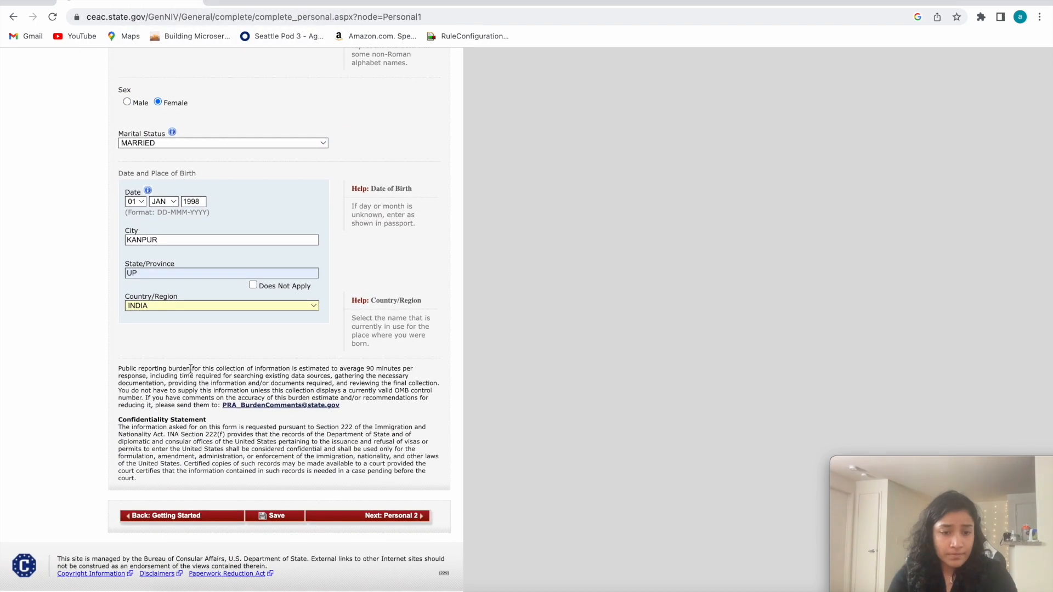
{"action": "scroll", "coordinate": [158, 265], "scroll_direction": "up", "scroll_amount": 4}
{"action": "scroll", "coordinate": [158, 265], "scroll_direction": "up", "scroll_amount": 2}
{"action": "scroll", "coordinate": [173, 480], "scroll_direction": "down", "scroll_amount": 6}
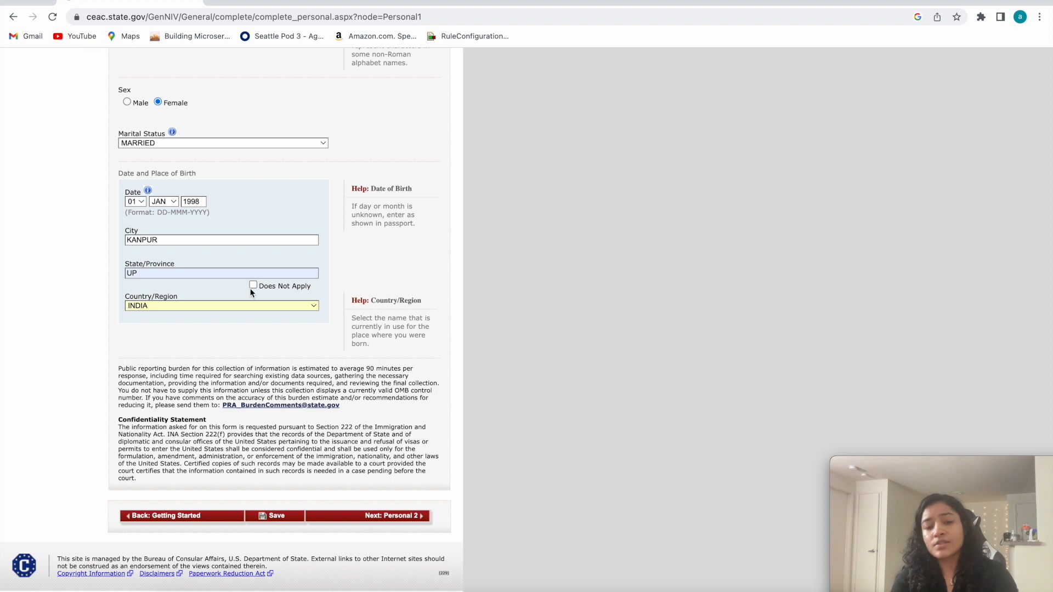
{"action": "scroll", "coordinate": [251, 289], "scroll_direction": "up", "scroll_amount": 4}
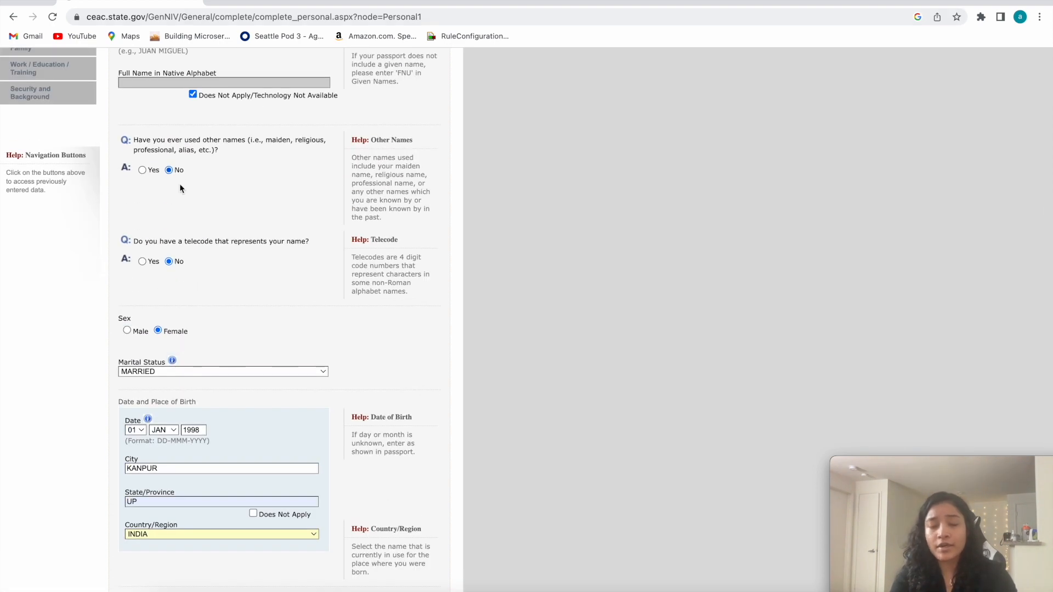
{"action": "scroll", "coordinate": [182, 299], "scroll_direction": "up", "scroll_amount": 3}
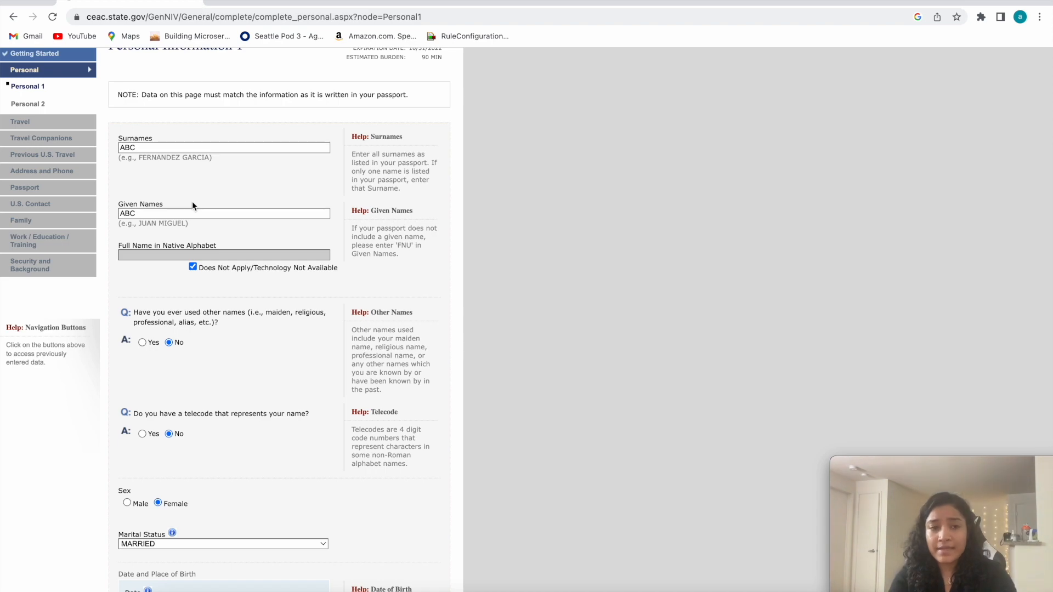
{"action": "scroll", "coordinate": [192, 202], "scroll_direction": "up", "scroll_amount": 2}
Save the application, choose to continue it and proceed to the Personal 2 page.
{"action": "scroll", "coordinate": [243, 222], "scroll_direction": "down", "scroll_amount": 9}
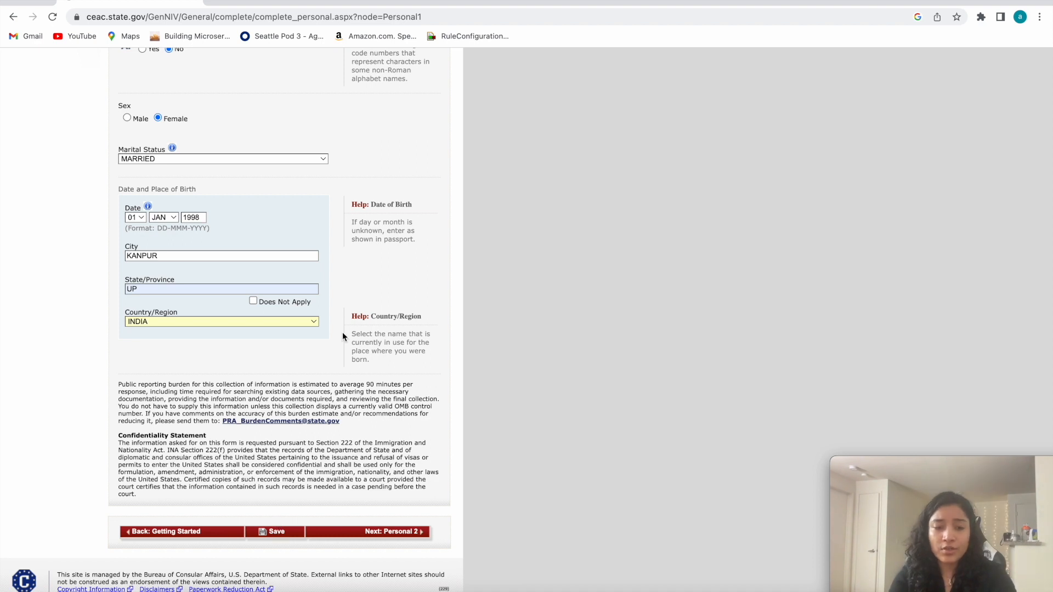
{"action": "scroll", "coordinate": [342, 332], "scroll_direction": "down", "scroll_amount": 1}
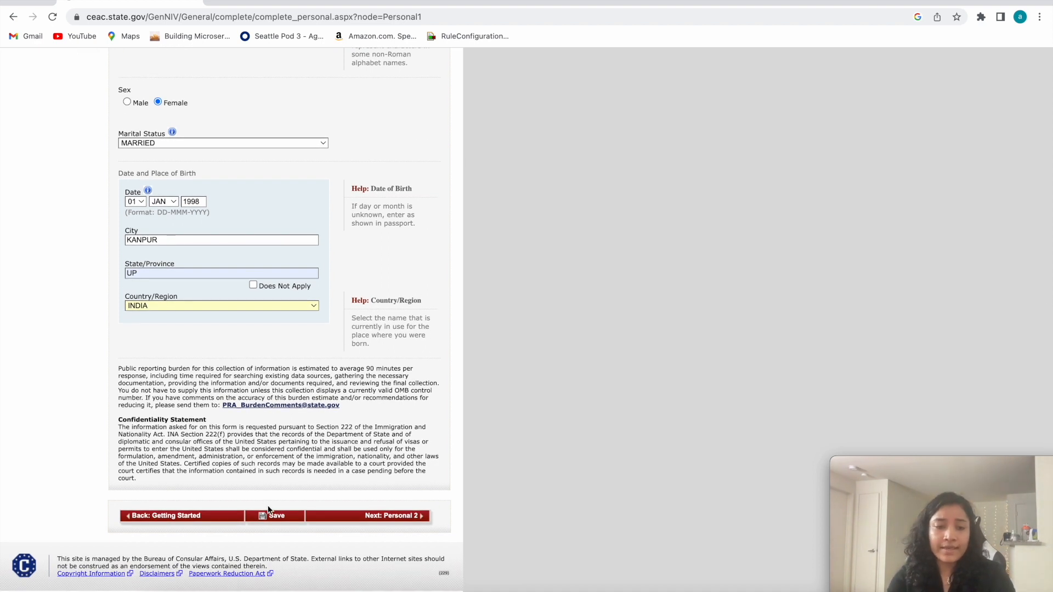
{"action": "left_click", "coordinate": [282, 521]}
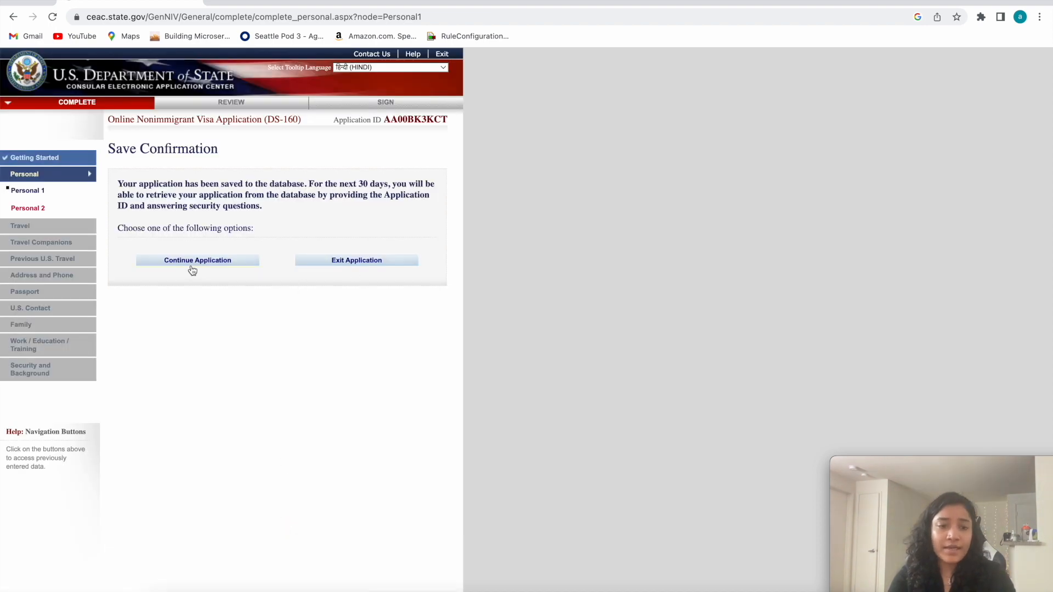
{"action": "left_click", "coordinate": [192, 269]}
{"action": "scroll", "coordinate": [362, 390], "scroll_direction": "down", "scroll_amount": 10}
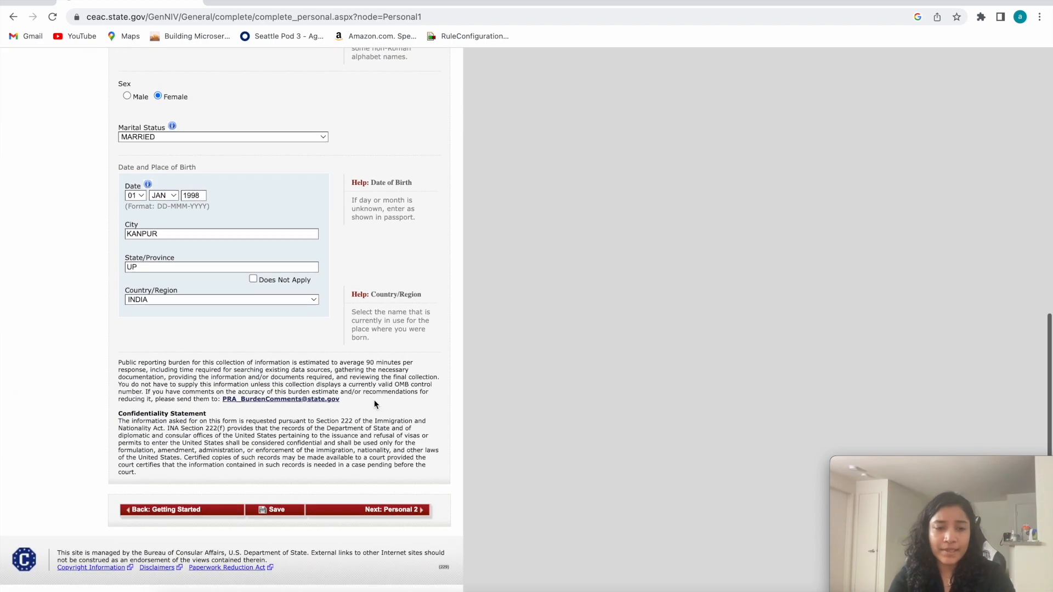
{"action": "left_click", "coordinate": [384, 521]}
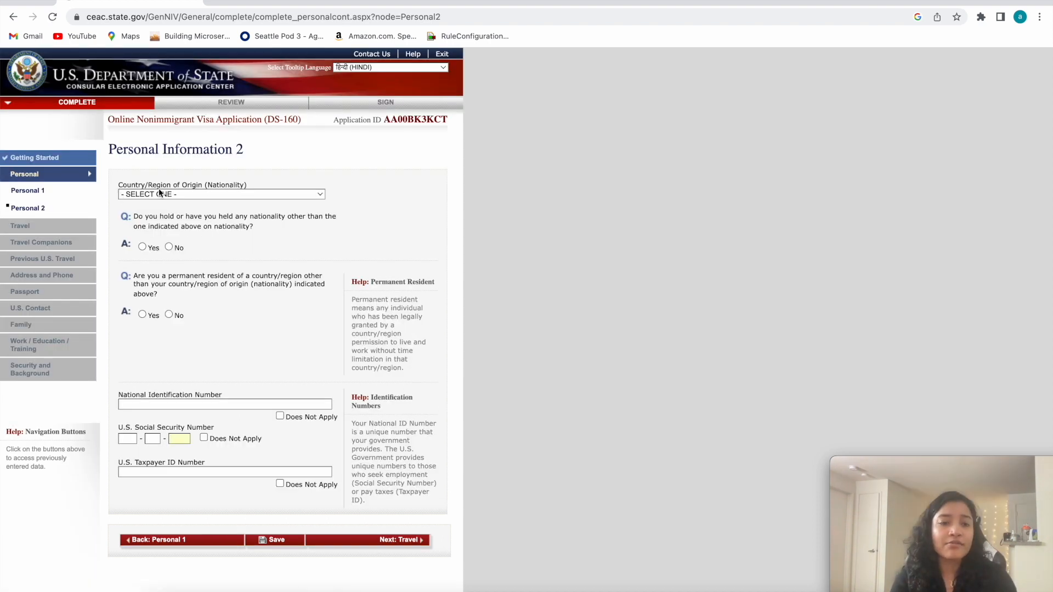
Set the country/region of origin (nationality) to INDIA.
{"action": "left_click_drag", "start_coordinate": [251, 185], "coordinate": [132, 186]}
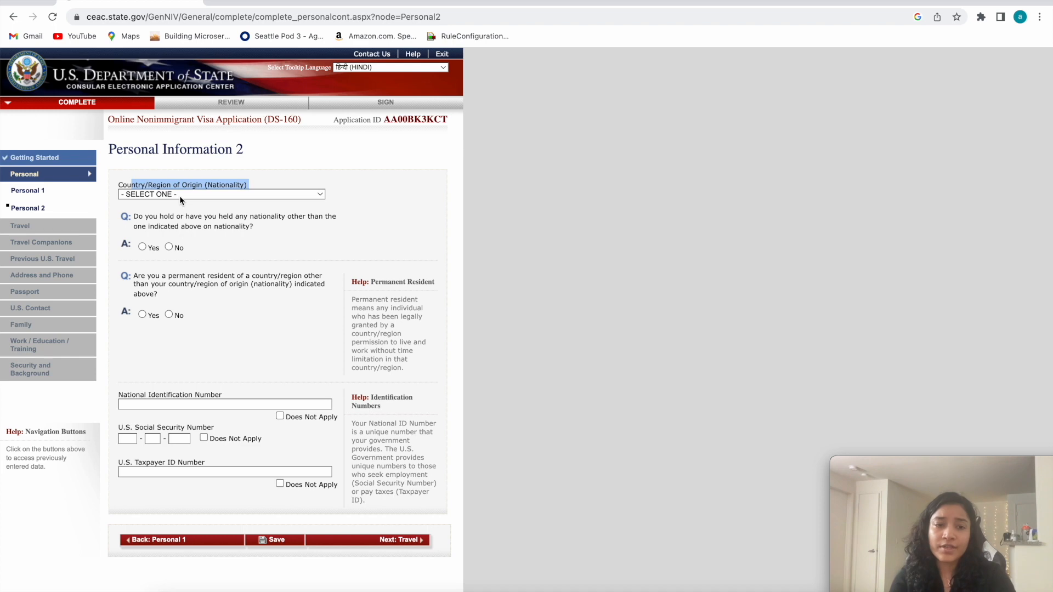
{"action": "left_click", "coordinate": [180, 193]}
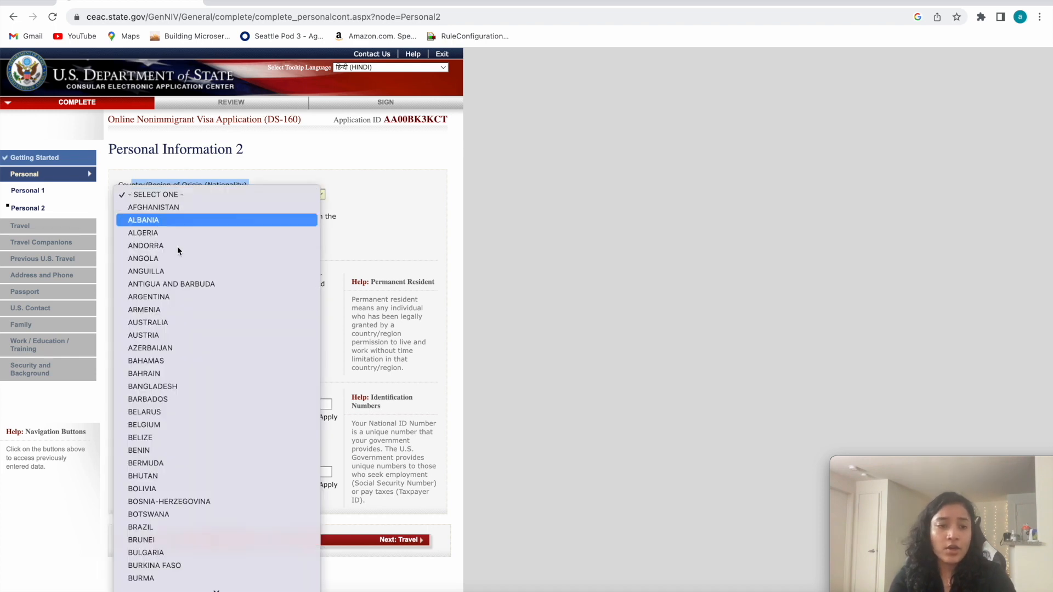
{"action": "scroll", "coordinate": [183, 371], "scroll_direction": "down", "scroll_amount": 10}
{"action": "scroll", "coordinate": [175, 189], "scroll_direction": "up", "scroll_amount": 2}
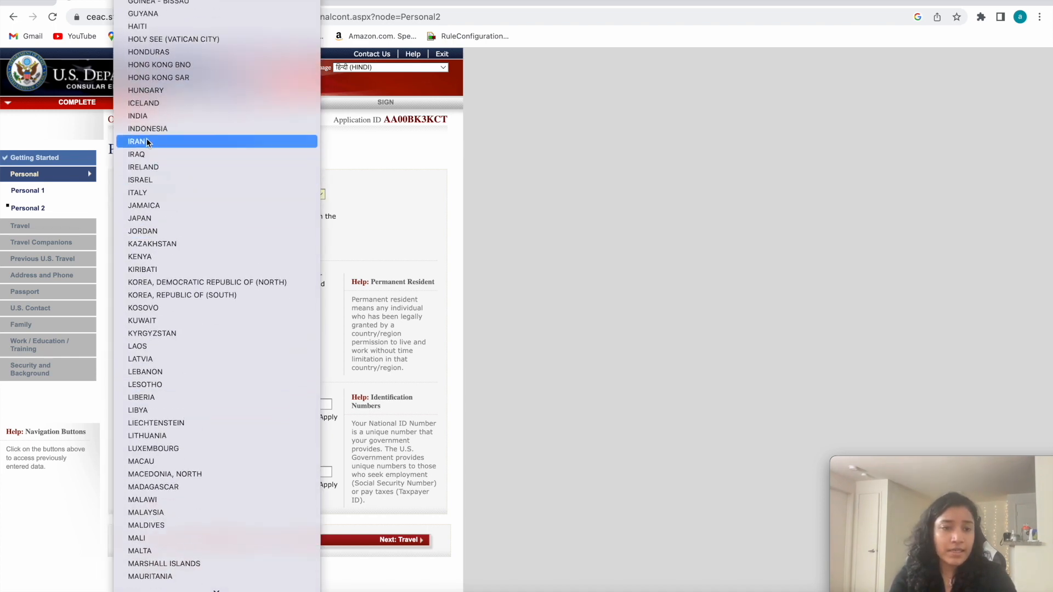
{"action": "left_click", "coordinate": [144, 119]}
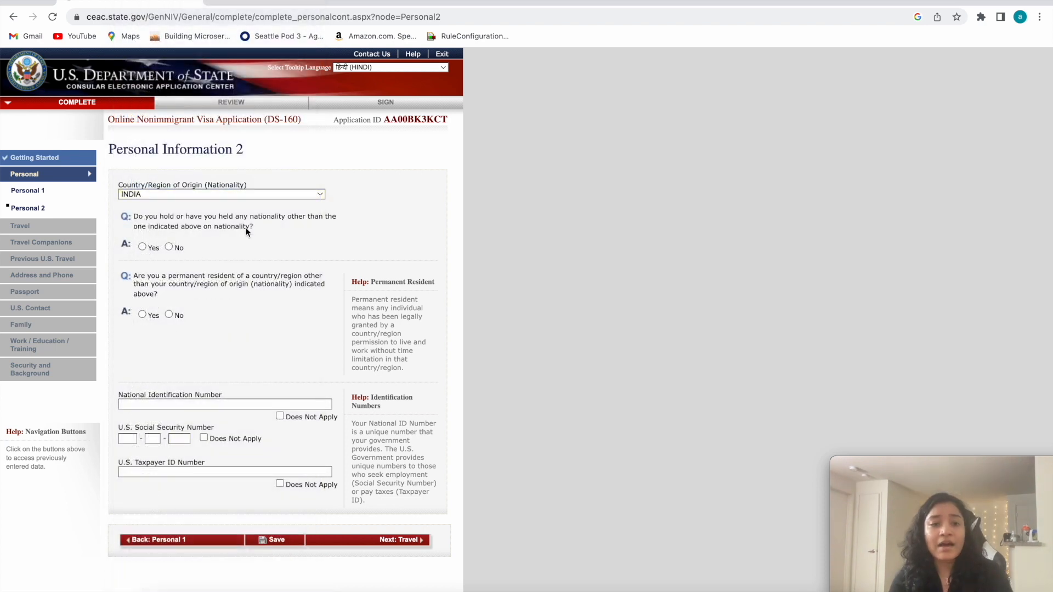
Answer No to the question about holding or having held any other nationality.
{"action": "left_click_drag", "start_coordinate": [253, 227], "coordinate": [193, 223]}
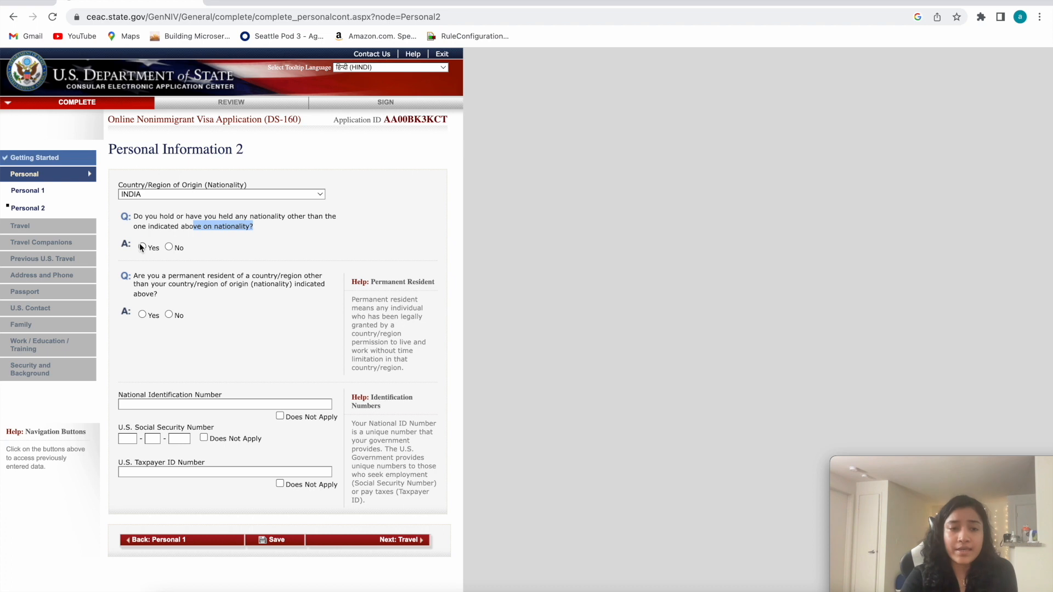
{"action": "left_click", "coordinate": [136, 217]}
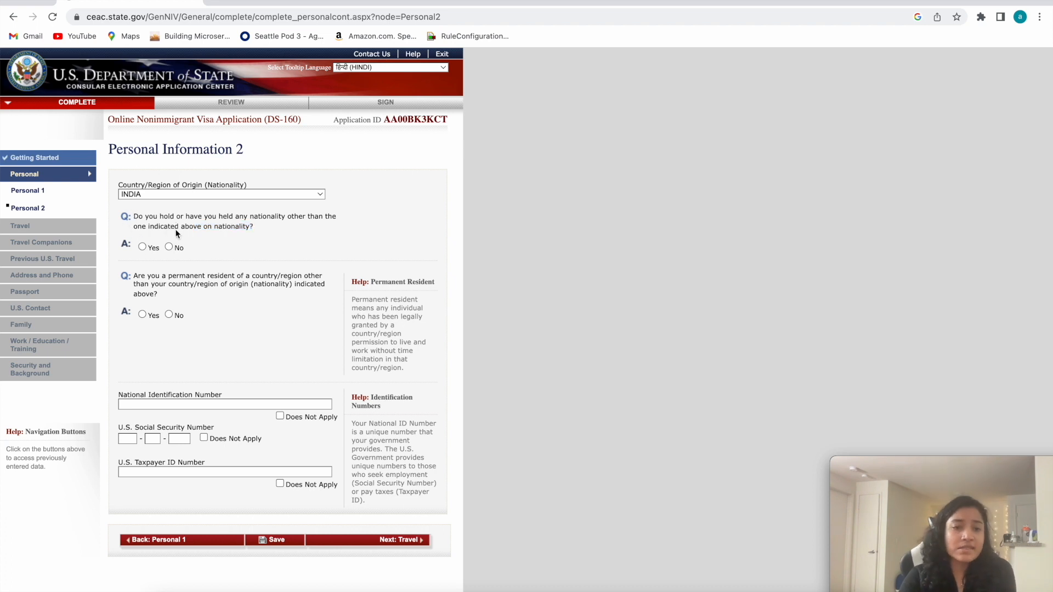
{"action": "left_click", "coordinate": [169, 247]}
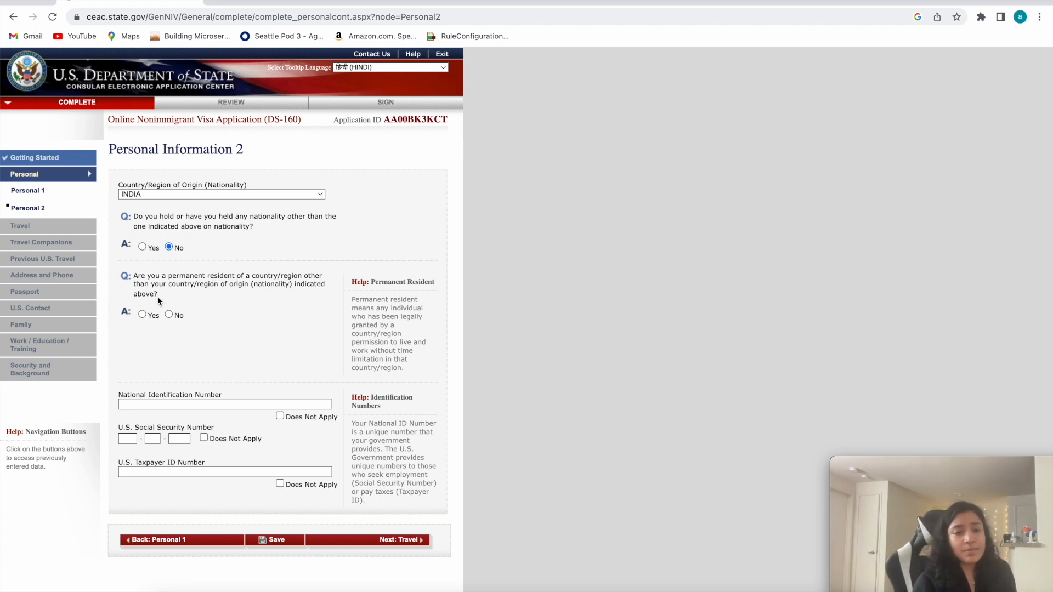
Answer No to the question about being a permanent resident of a country other than the country of origin.
{"action": "left_click_drag", "start_coordinate": [150, 292], "coordinate": [133, 278]}
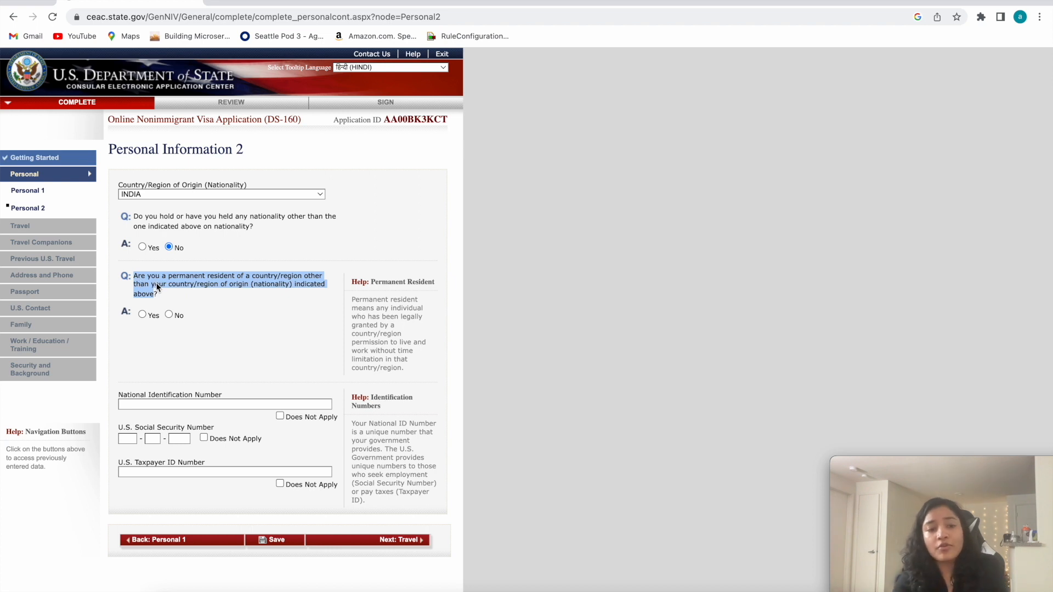
{"action": "left_click", "coordinate": [184, 290]}
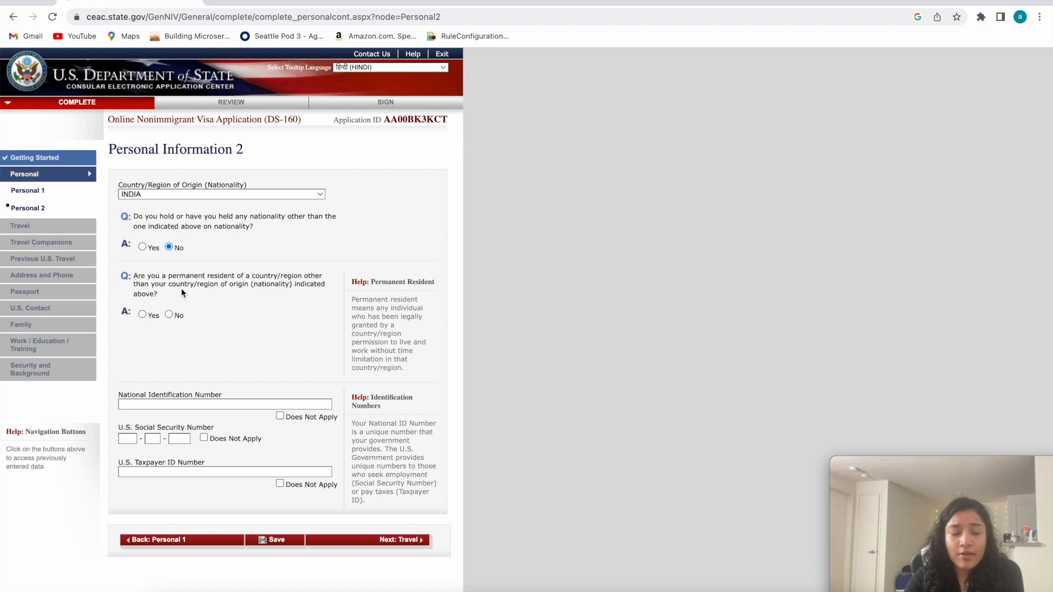
{"action": "left_click", "coordinate": [169, 315]}
Examine the National Identification, U.S. Social Security and U.S. Taxpayer ID number fields and the help text on identification numbers.
{"action": "scroll", "coordinate": [121, 320], "scroll_direction": "down", "scroll_amount": 2}
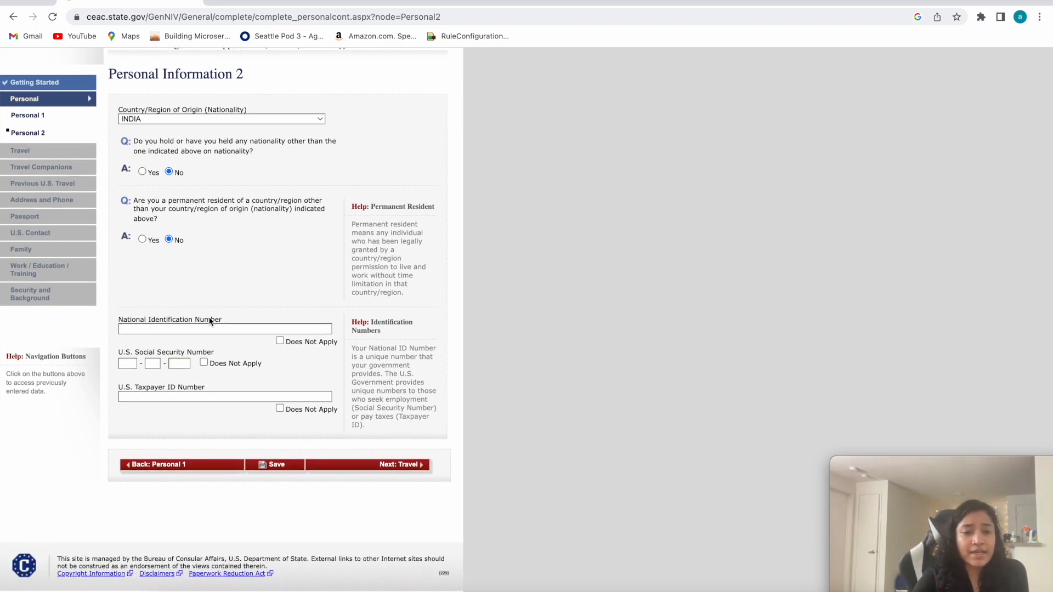
{"action": "left_click_drag", "start_coordinate": [221, 317], "coordinate": [133, 318]}
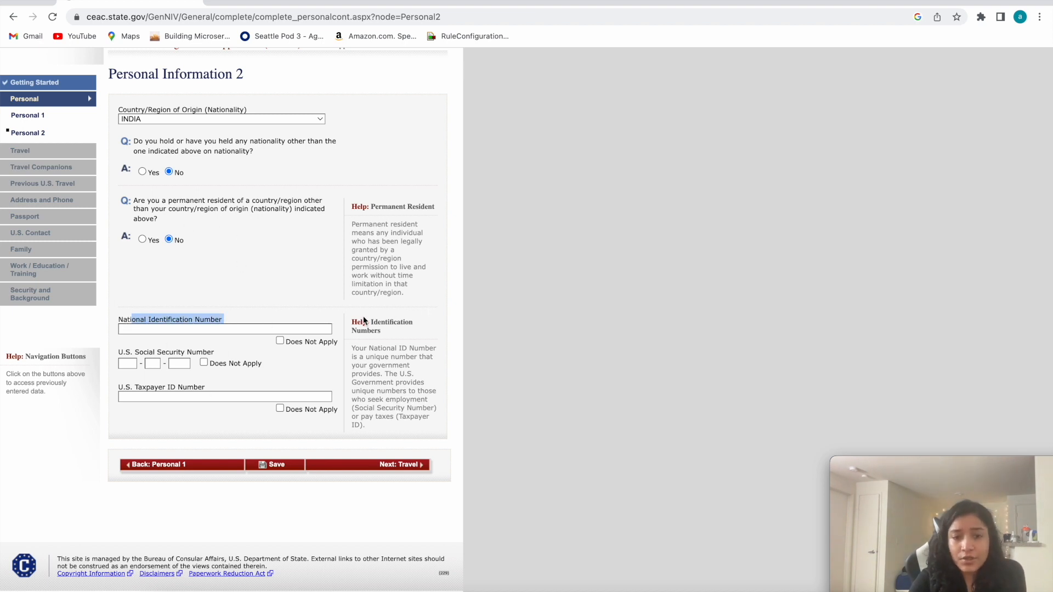
{"action": "mouse_move", "coordinate": [356, 346]}
{"action": "left_mouse_down"}
{"action": "mouse_move", "coordinate": [394, 390]}
{"action": "mouse_move", "coordinate": [397, 452]}
{"action": "mouse_move", "coordinate": [351, 395]}
{"action": "mouse_move", "coordinate": [347, 350]}
{"action": "left_mouse_up"}
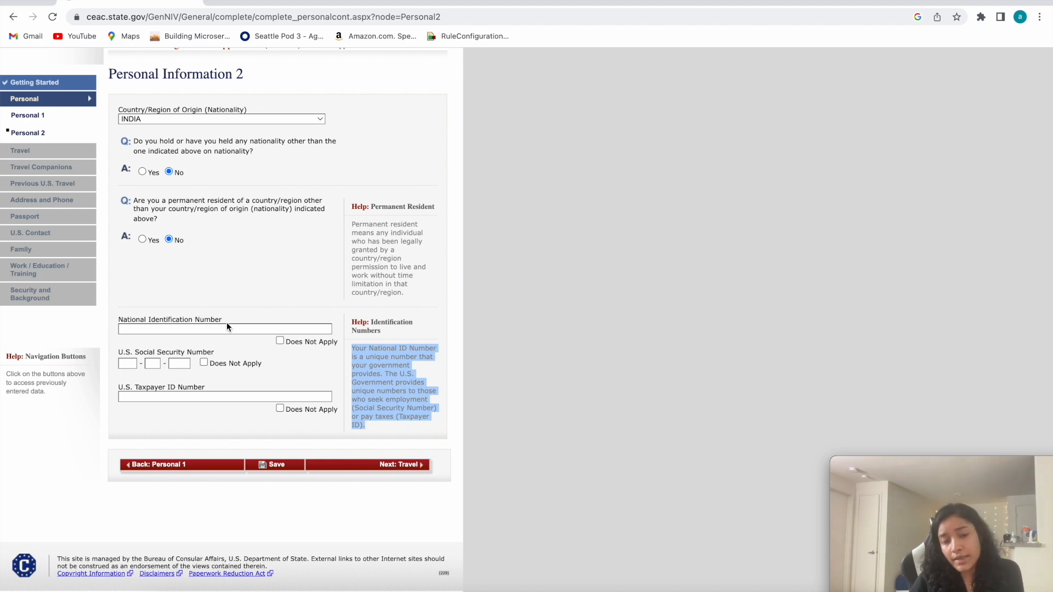
{"action": "left_click_drag", "start_coordinate": [117, 318], "coordinate": [231, 393]}
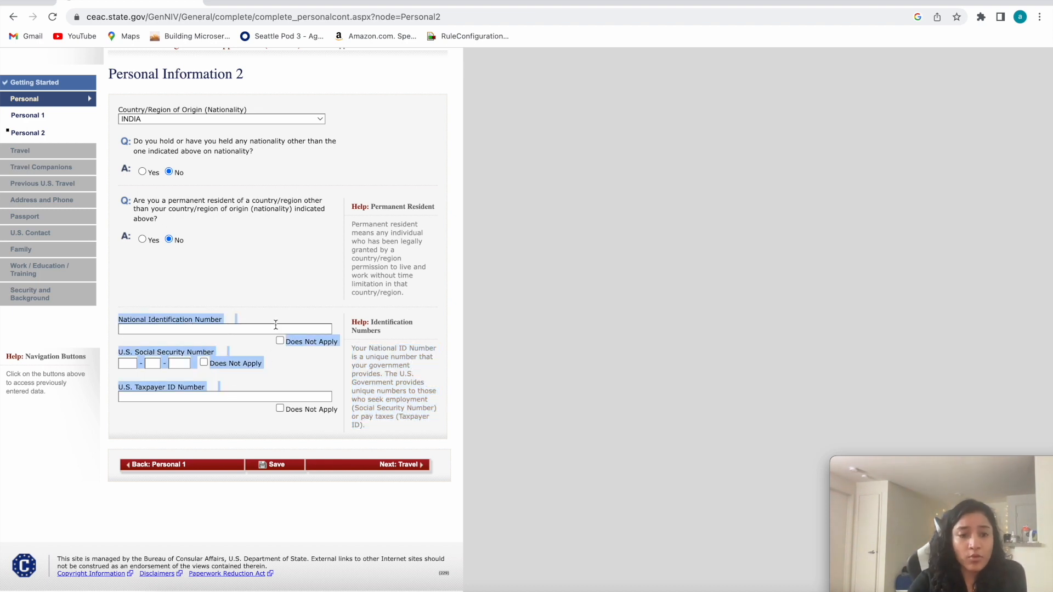
Mark the National Identification Number, U.S. Social Security Number and U.S. Taxpayer ID Number as Does Not Apply.
{"action": "left_click", "coordinate": [281, 340]}
{"action": "left_click", "coordinate": [204, 362]}
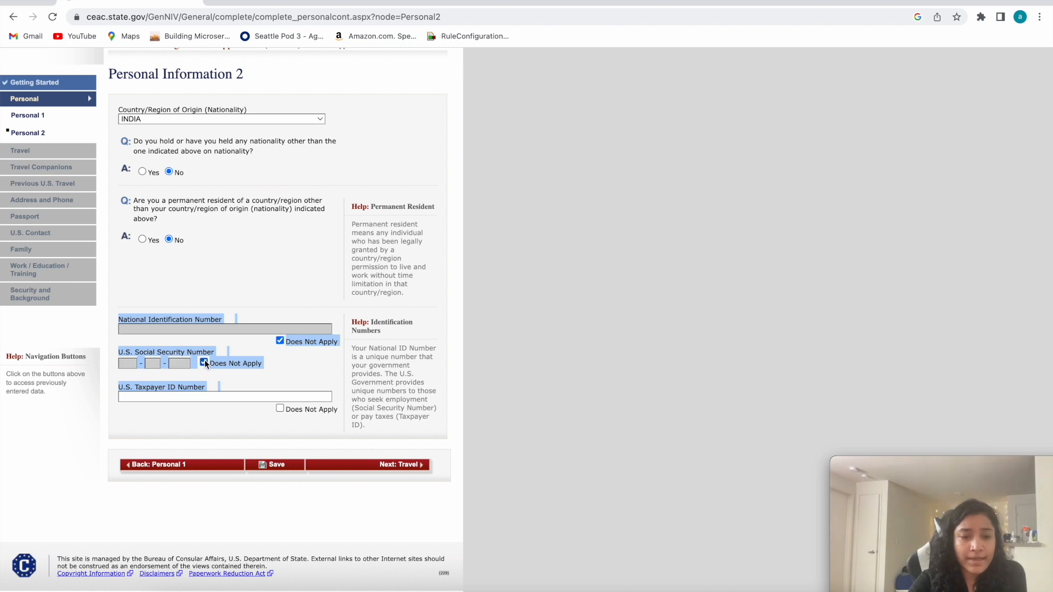
{"action": "left_click", "coordinate": [280, 408]}
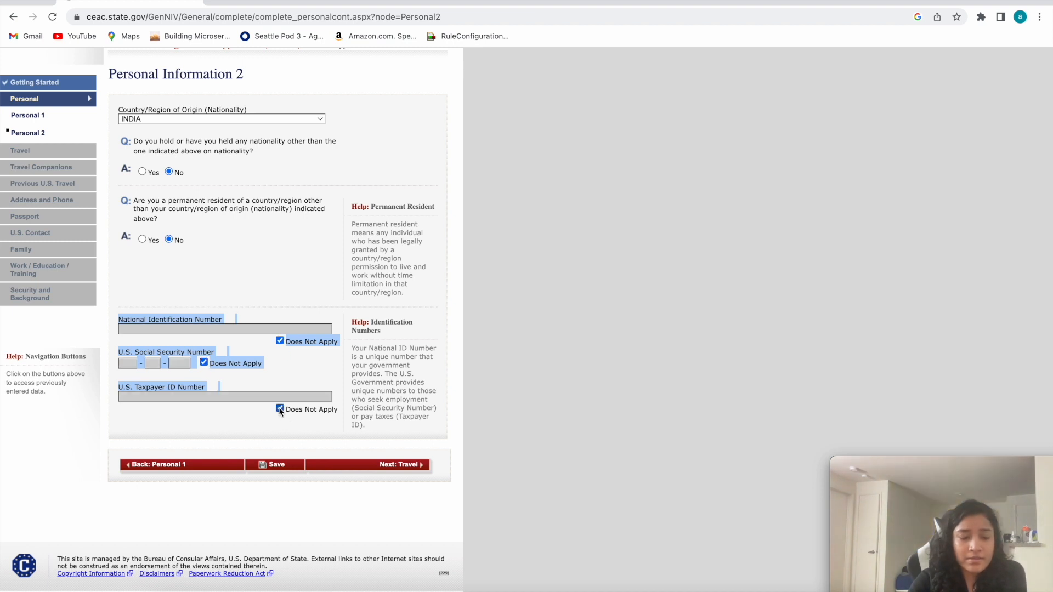
{"action": "left_click", "coordinate": [210, 386]}
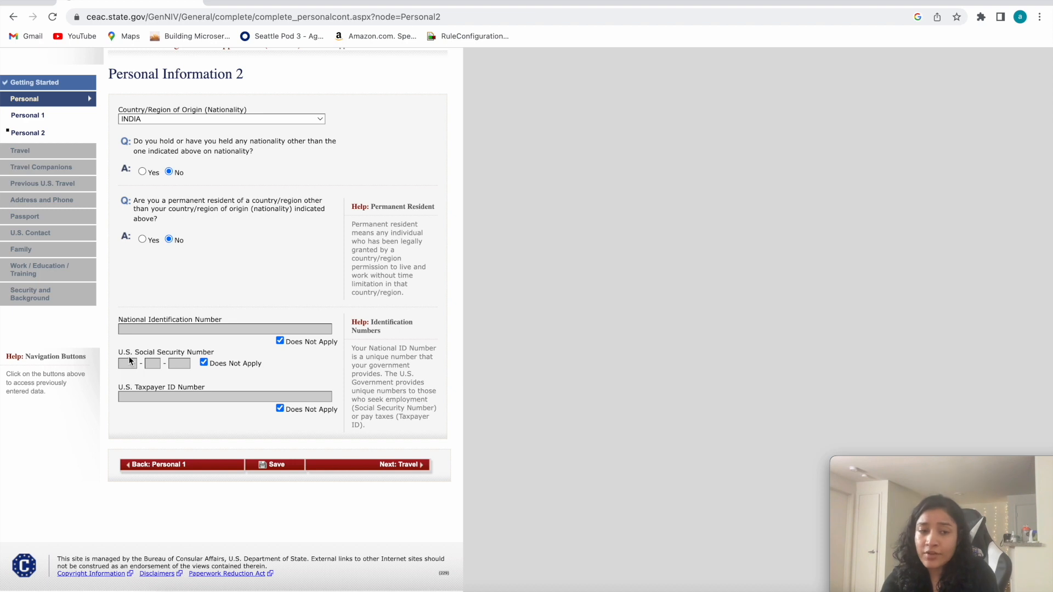
{"action": "left_click_drag", "start_coordinate": [215, 352], "coordinate": [146, 353]}
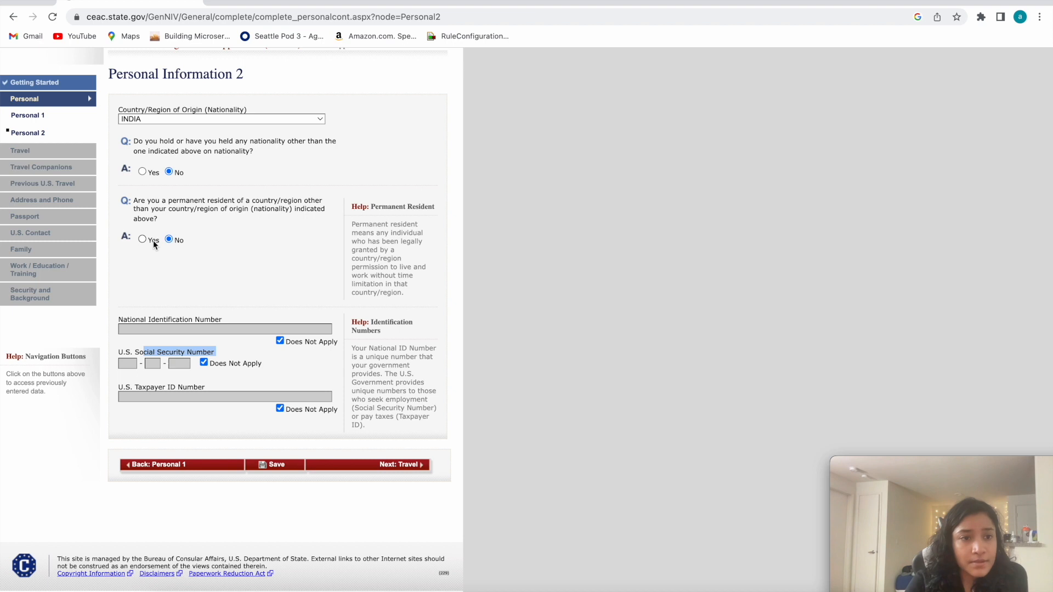
Save the application with the Personal 2 answers and choose to continue it.
{"action": "scroll", "coordinate": [153, 240], "scroll_direction": "up", "scroll_amount": 1}
{"action": "scroll", "coordinate": [283, 362], "scroll_direction": "up", "scroll_amount": 2}
{"action": "left_click", "coordinate": [273, 502]}
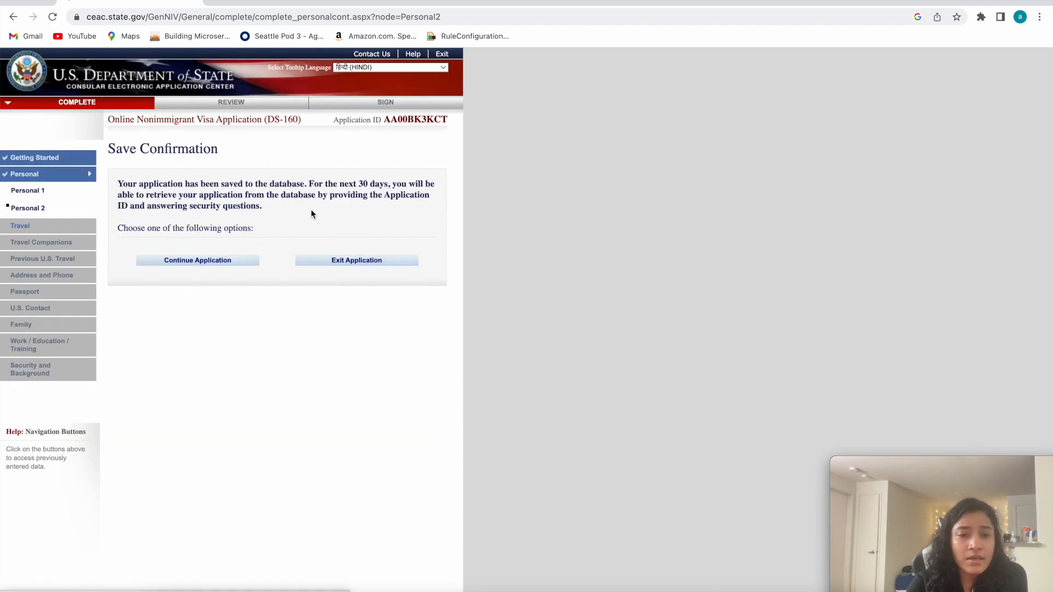
{"action": "left_click", "coordinate": [216, 261]}
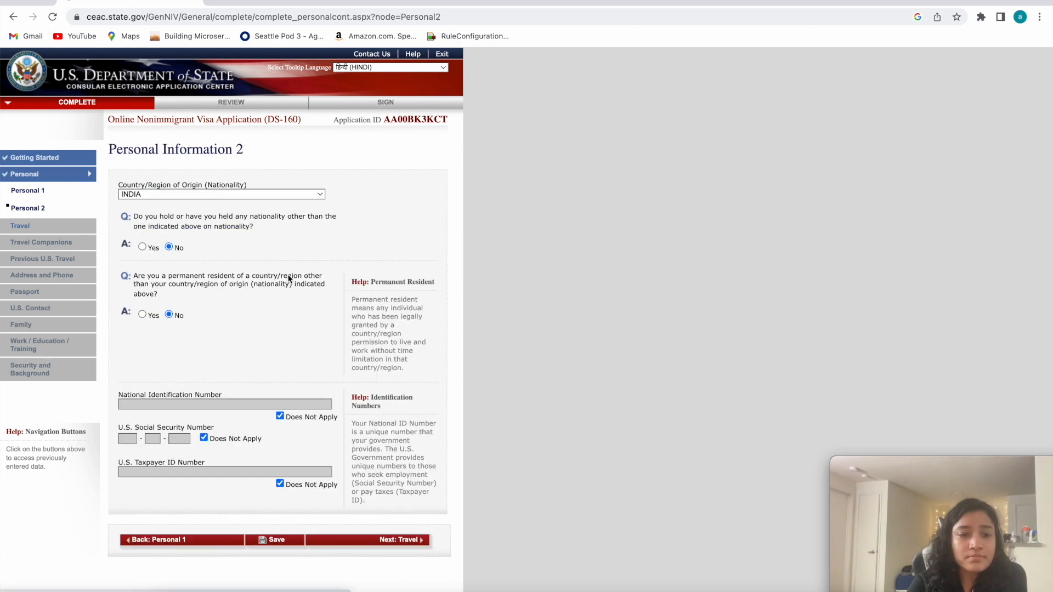
Proceed from Personal Information 2 to the Travel section of the application.
{"action": "scroll", "coordinate": [209, 236], "scroll_direction": "down", "scroll_amount": 5}
{"action": "scroll", "coordinate": [275, 329], "scroll_direction": "up", "scroll_amount": 3}
{"action": "left_click", "coordinate": [373, 505]}
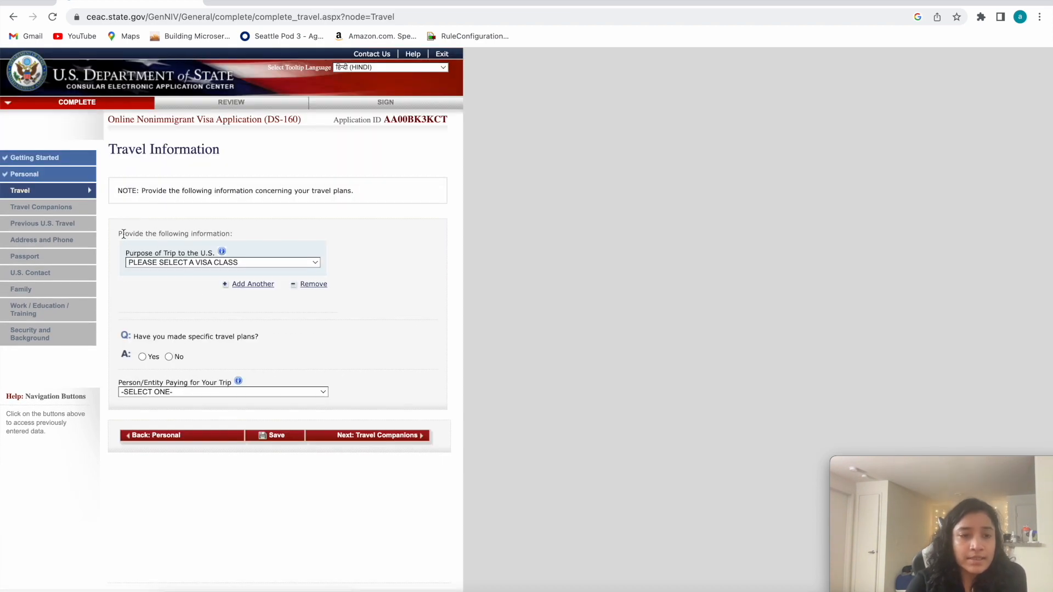
Set the purpose of trip to INTRACOMPANY TRANSFEREE (L) and specify it as SPOUSE OF A L1 (L2).
{"action": "left_click", "coordinate": [157, 265]}
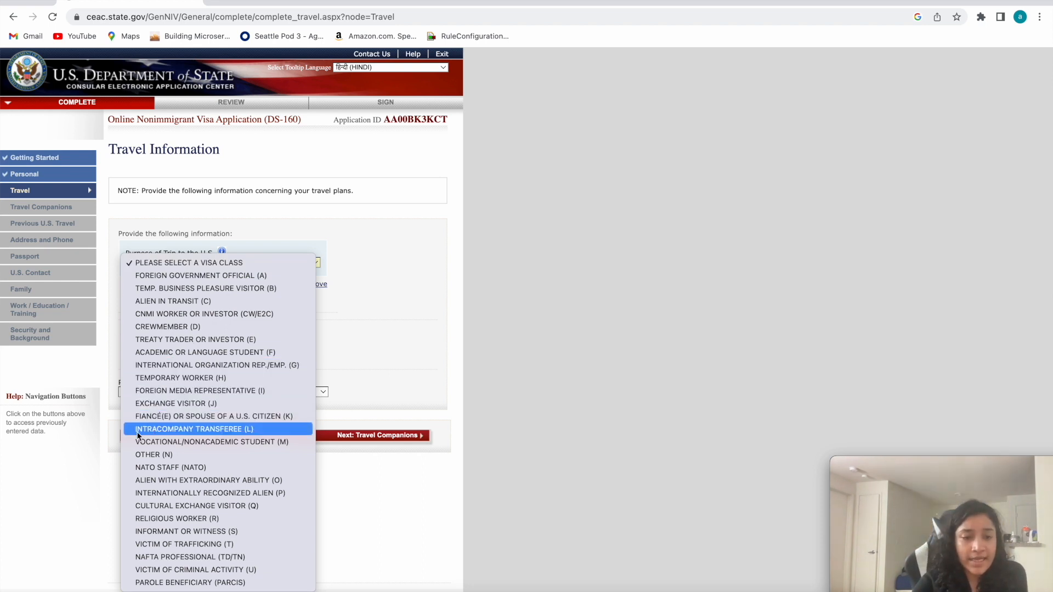
{"action": "left_click", "coordinate": [229, 430]}
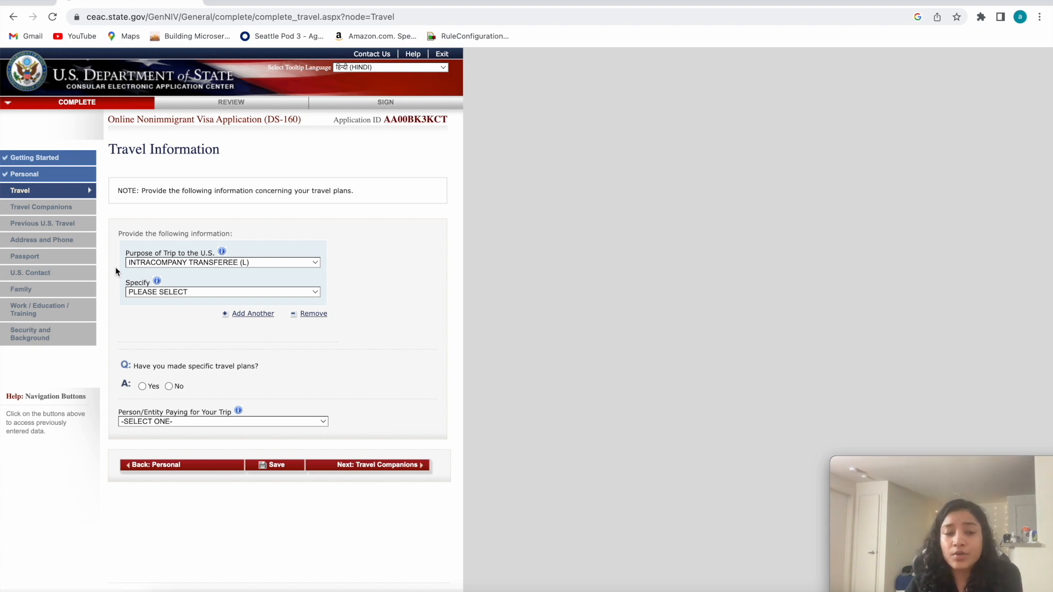
{"action": "left_click", "coordinate": [163, 263]}
{"action": "left_click", "coordinate": [150, 263]}
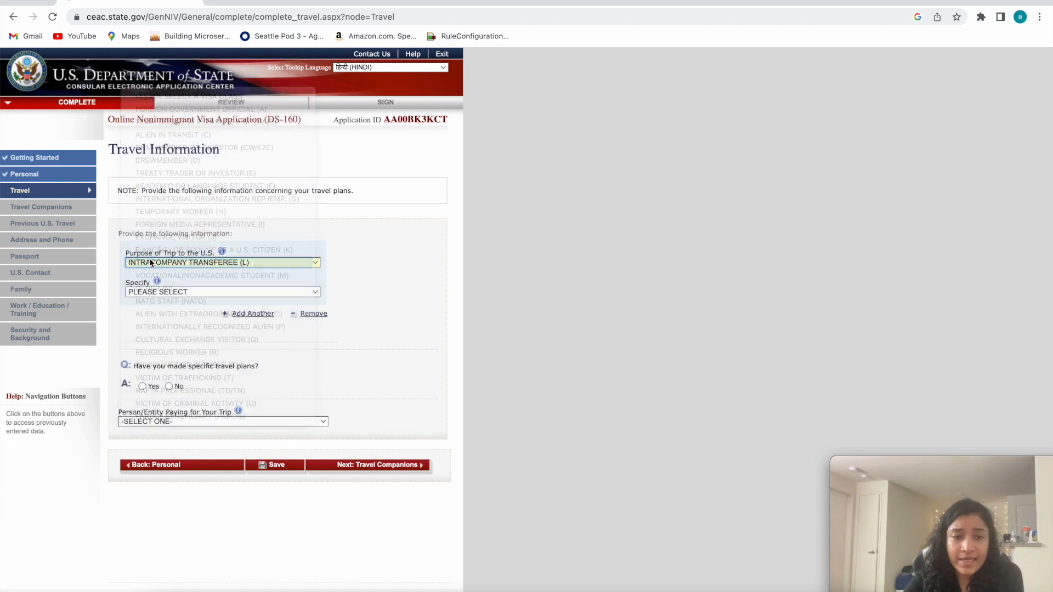
{"action": "left_click", "coordinate": [150, 260]}
{"action": "left_click", "coordinate": [183, 291]}
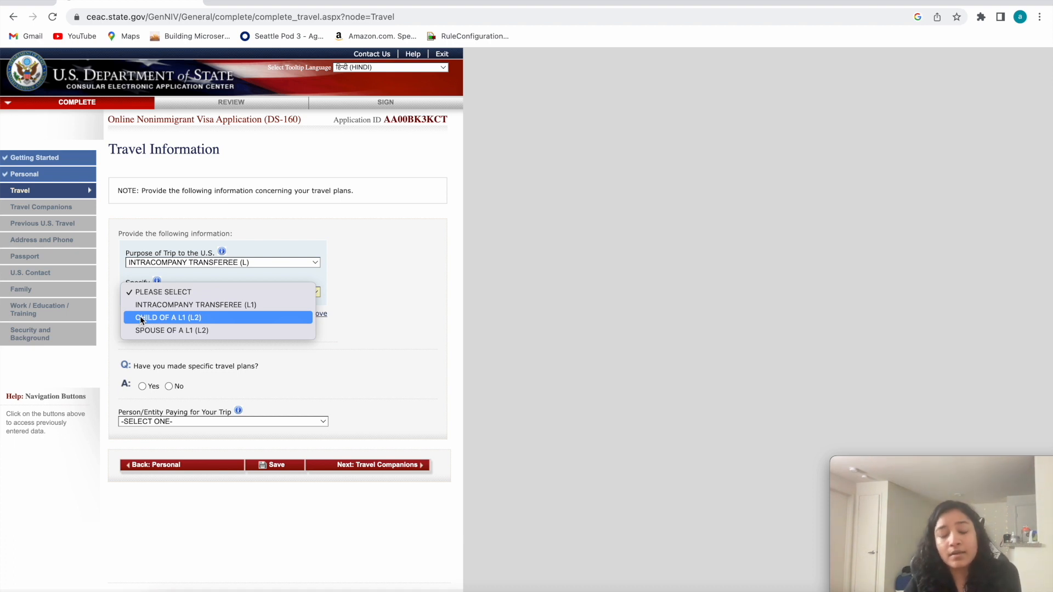
{"action": "left_click", "coordinate": [169, 332]}
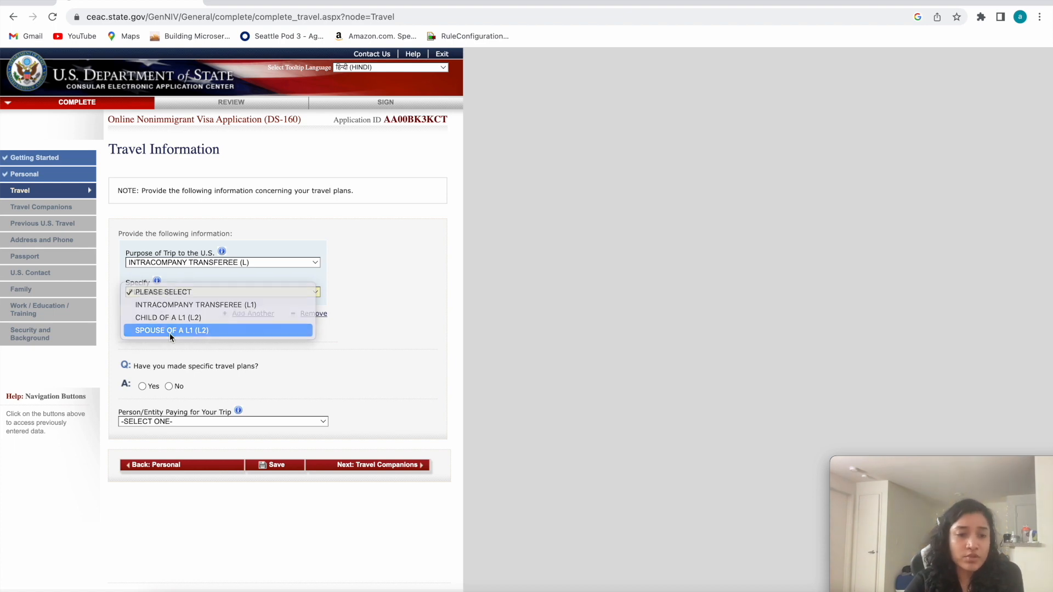
Enter the principal applicant's surname and given name in the Principal Applicant Information.
{"action": "scroll", "coordinate": [169, 334], "scroll_direction": "down", "scroll_amount": 2}
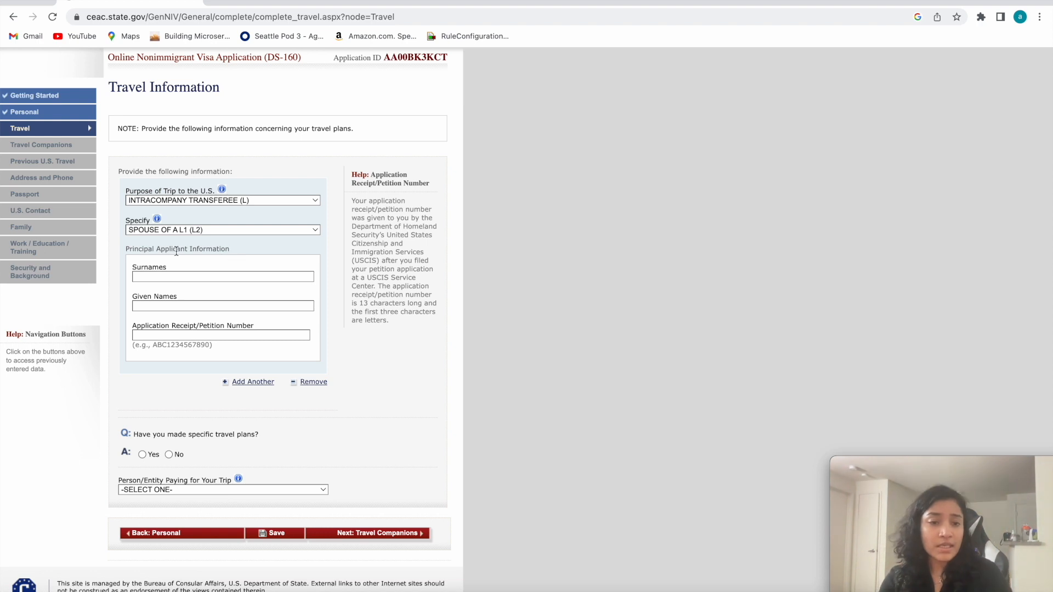
{"action": "left_click_drag", "start_coordinate": [126, 250], "coordinate": [223, 256]}
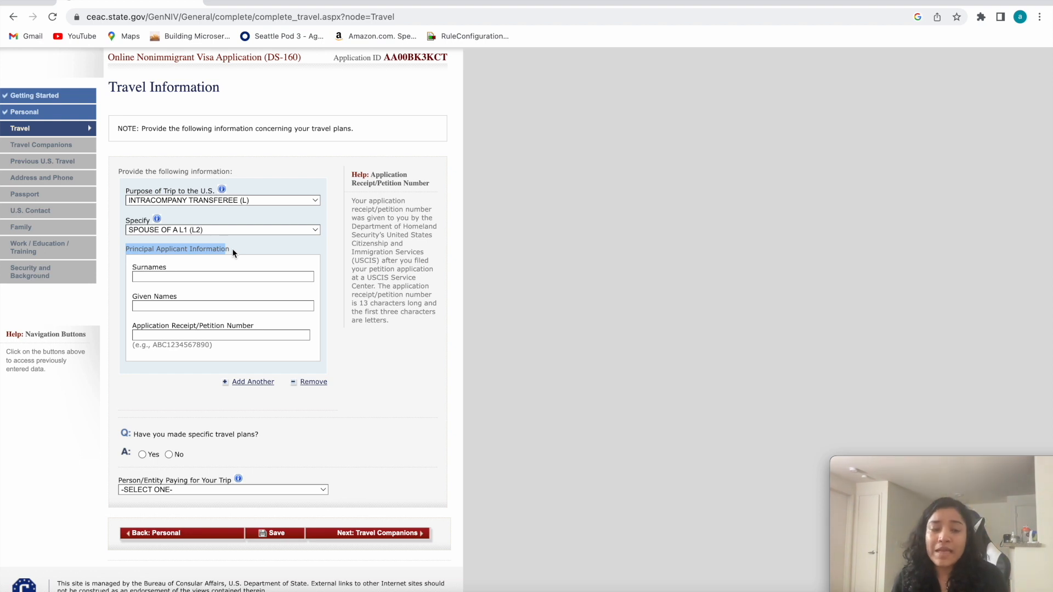
{"action": "left_click", "coordinate": [169, 276]}
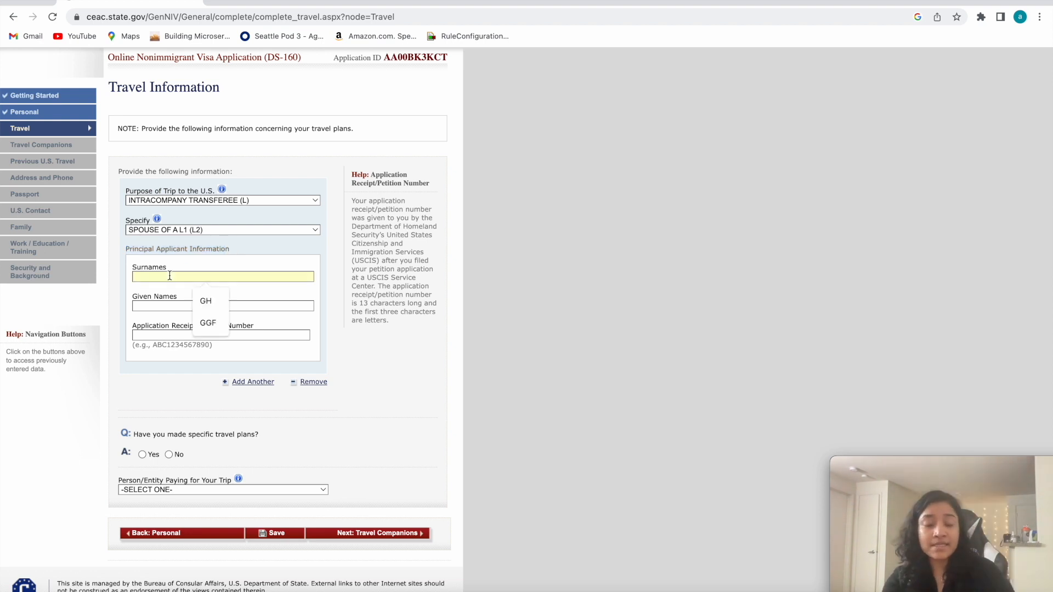
{"action": "type", "text": "ABC"}
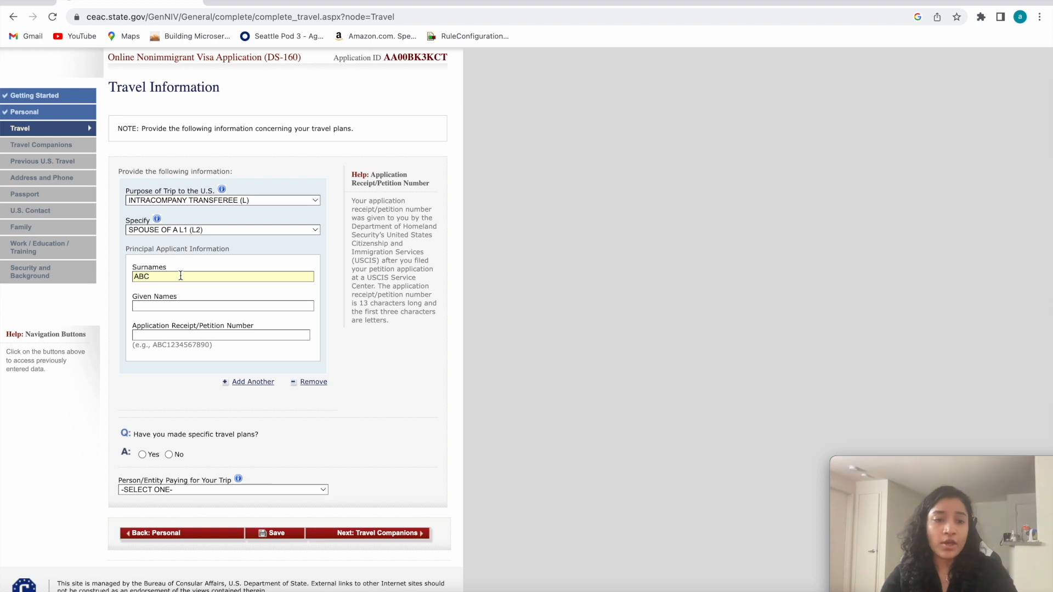
{"action": "left_click", "coordinate": [156, 306]}
{"action": "type", "text": "ABC"}
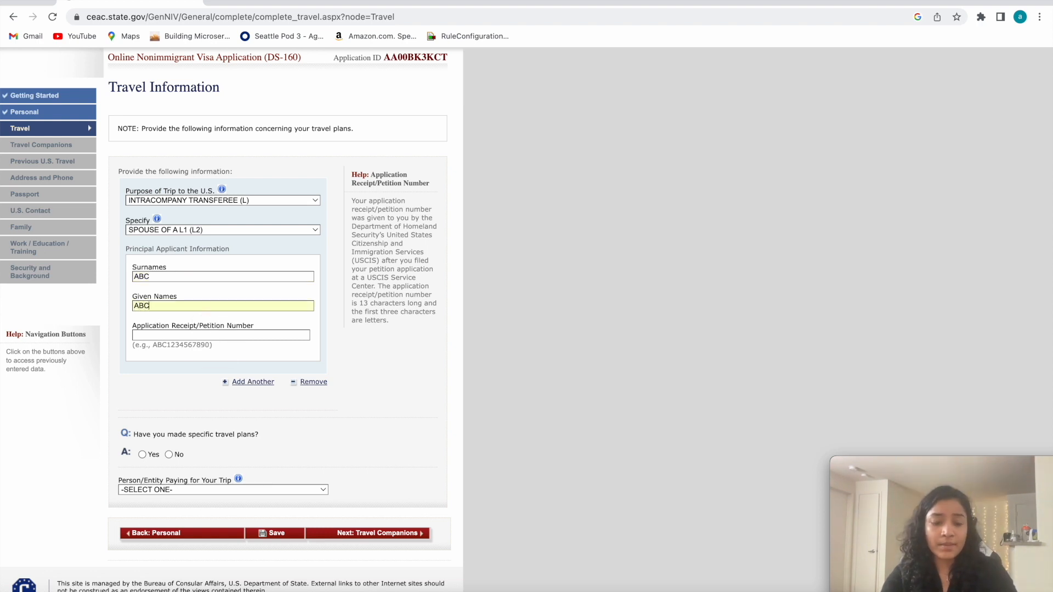
{"action": "left_click_drag", "start_coordinate": [134, 268], "coordinate": [164, 293]}
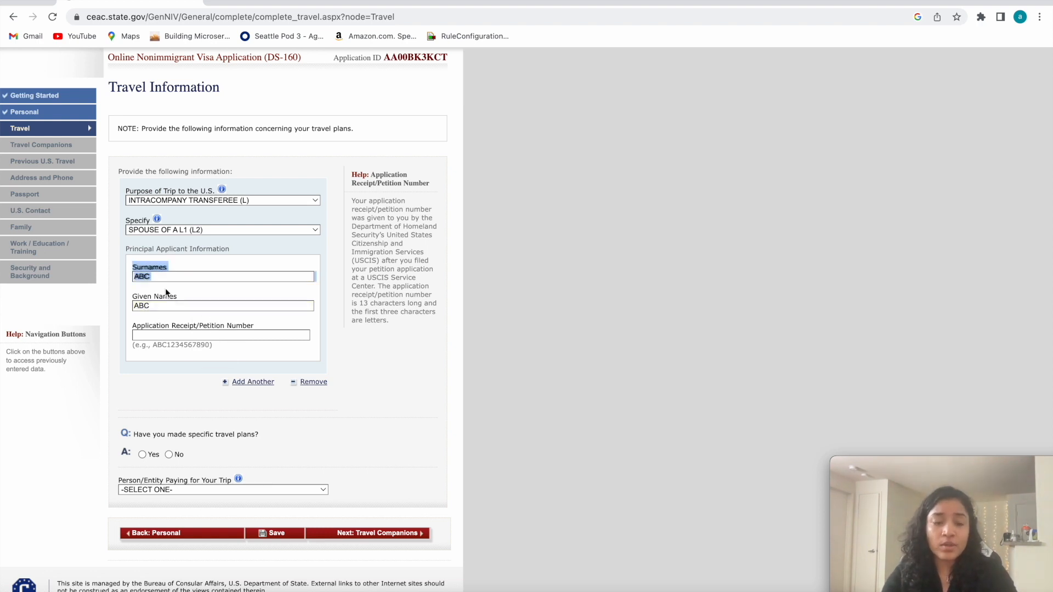
{"action": "left_click_drag", "start_coordinate": [184, 301], "coordinate": [131, 272]}
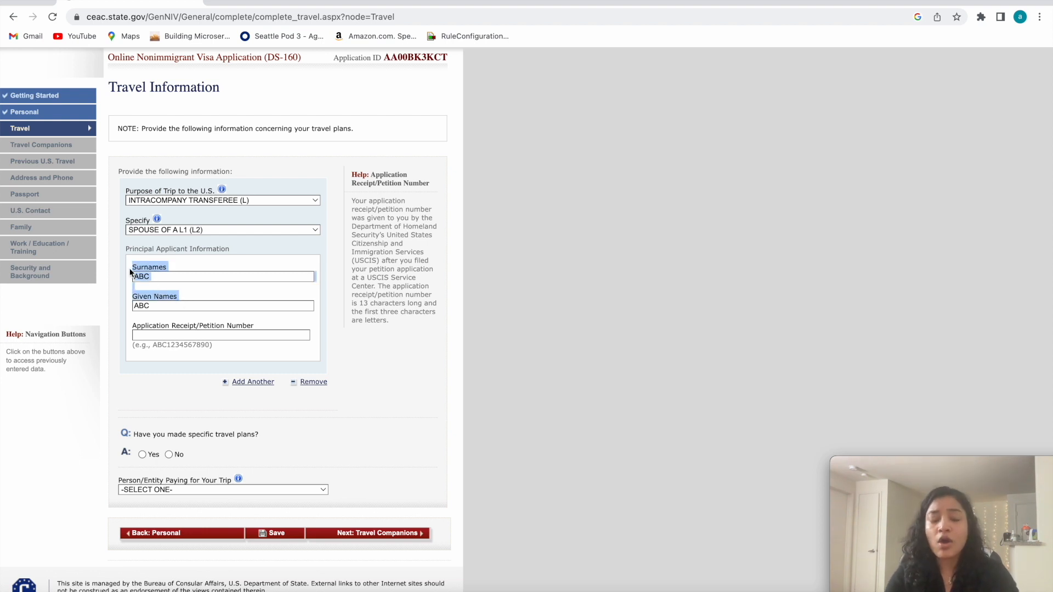
{"action": "left_click", "coordinate": [234, 252]}
{"action": "left_click_drag", "start_coordinate": [130, 249], "coordinate": [162, 308]}
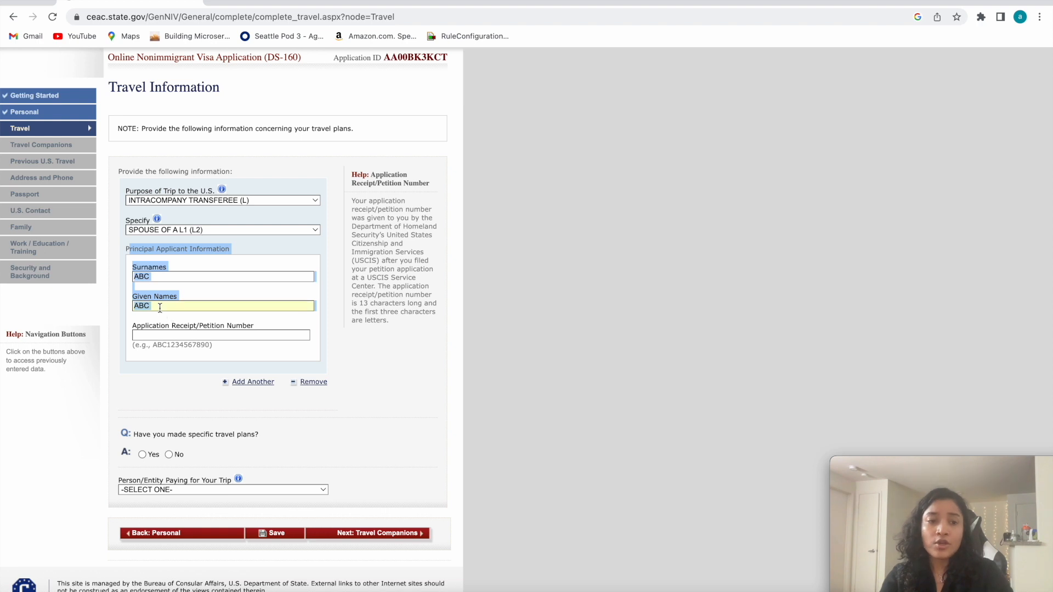
{"action": "left_click", "coordinate": [139, 267]}
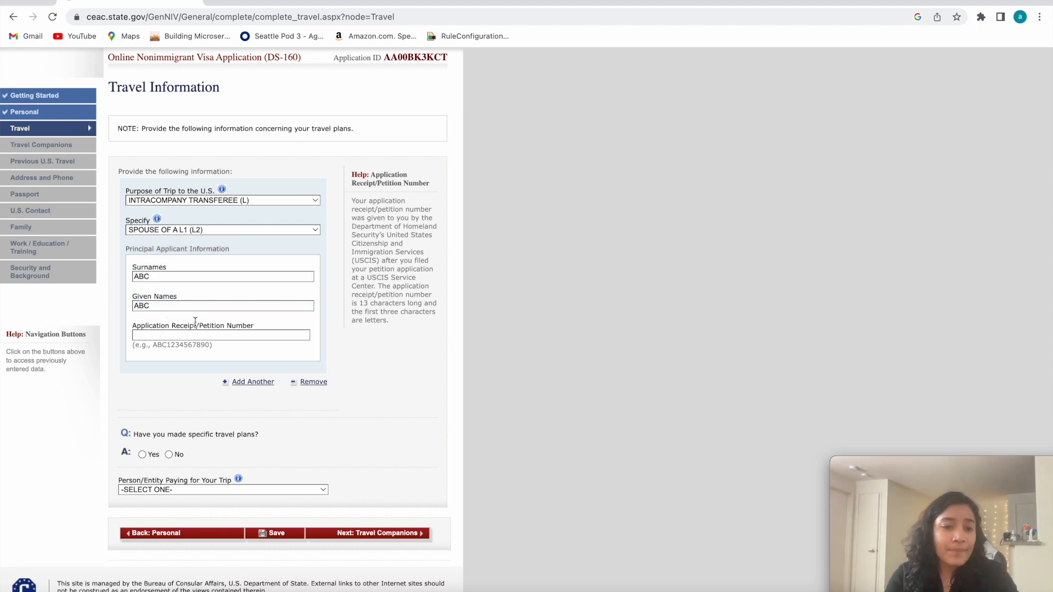
Fill in the principal applicant's Application Receipt/Petition Number with the previously used entry.
{"action": "left_click_drag", "start_coordinate": [253, 327], "coordinate": [133, 327]}
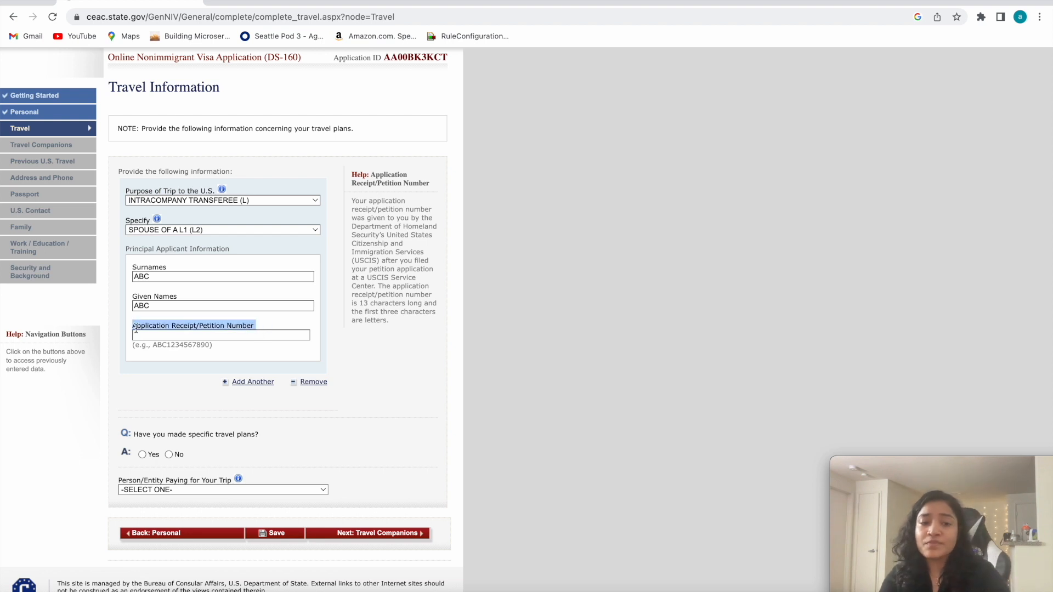
{"action": "left_click", "coordinate": [153, 334]}
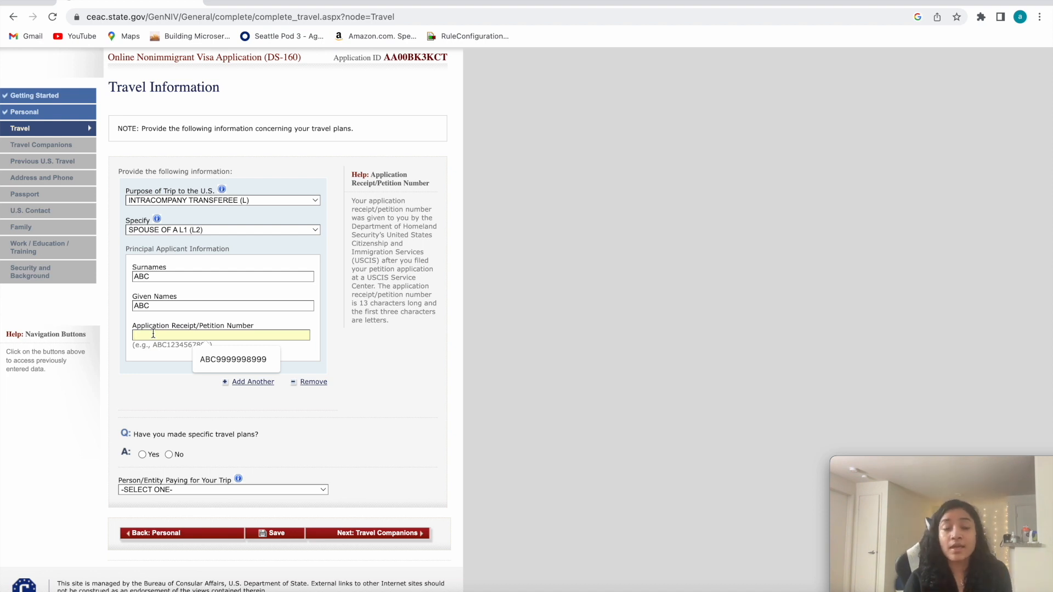
{"action": "left_click", "coordinate": [134, 332]}
{"action": "left_click", "coordinate": [183, 338]}
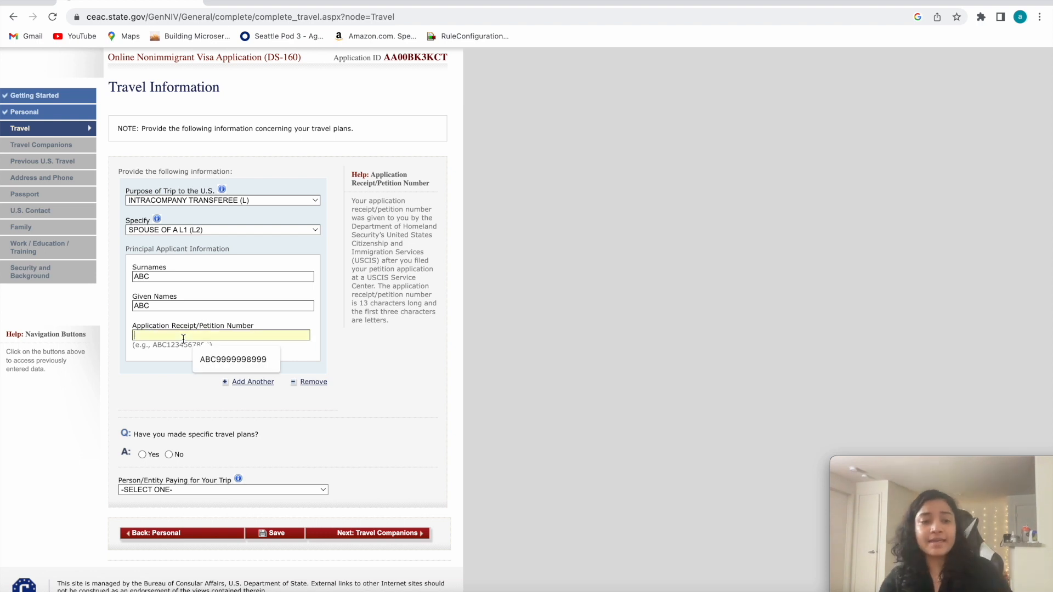
{"action": "key", "text": "Down"}
{"action": "key", "text": "Return"}
{"action": "double_click", "coordinate": [189, 337]}
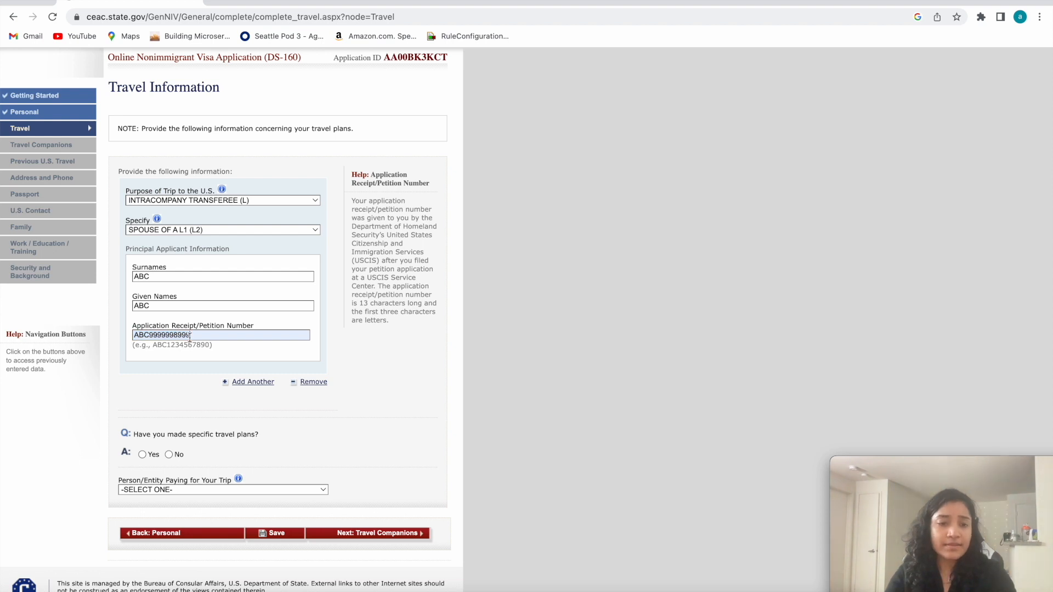
{"action": "scroll", "coordinate": [190, 337], "scroll_direction": "down", "scroll_amount": 1}
{"action": "left_click_drag", "start_coordinate": [189, 312], "coordinate": [134, 312]}
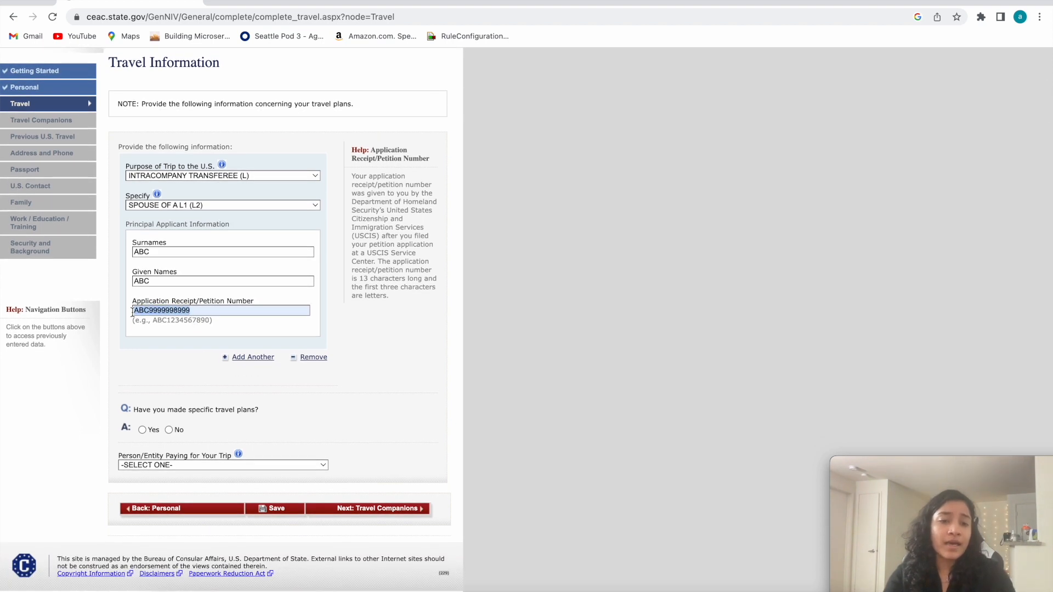
{"action": "left_click", "coordinate": [148, 298]}
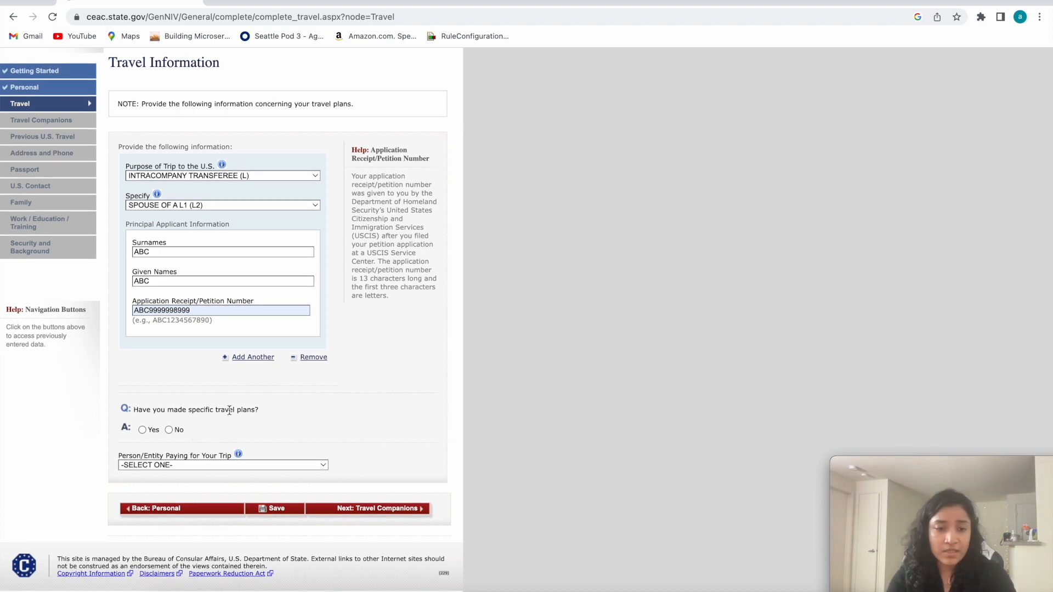
Answer No to the question about having made specific travel plans.
{"action": "left_click_drag", "start_coordinate": [256, 409], "coordinate": [117, 408]}
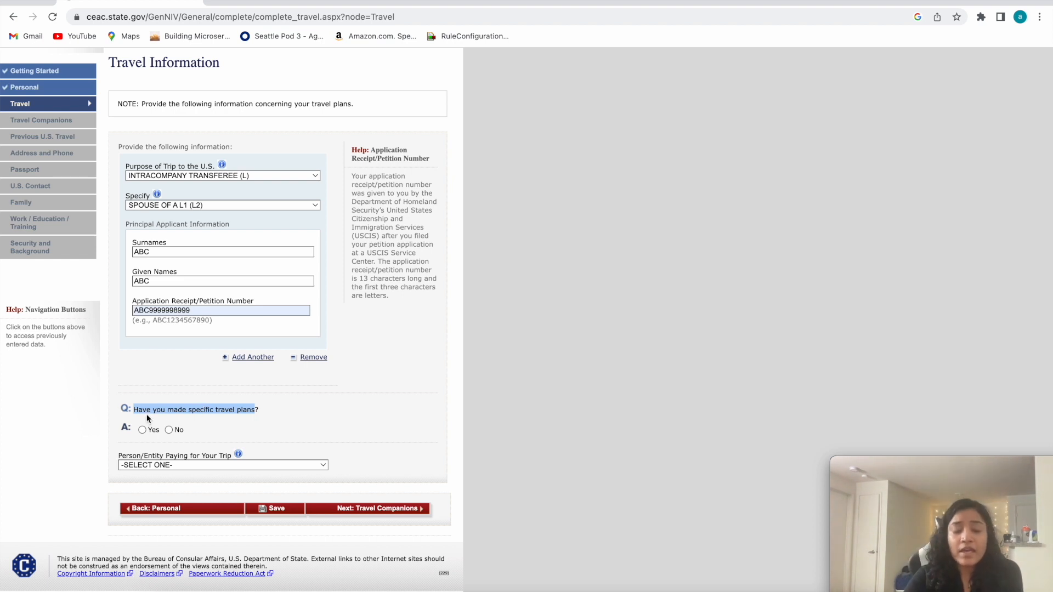
{"action": "mouse_move", "coordinate": [190, 411]}
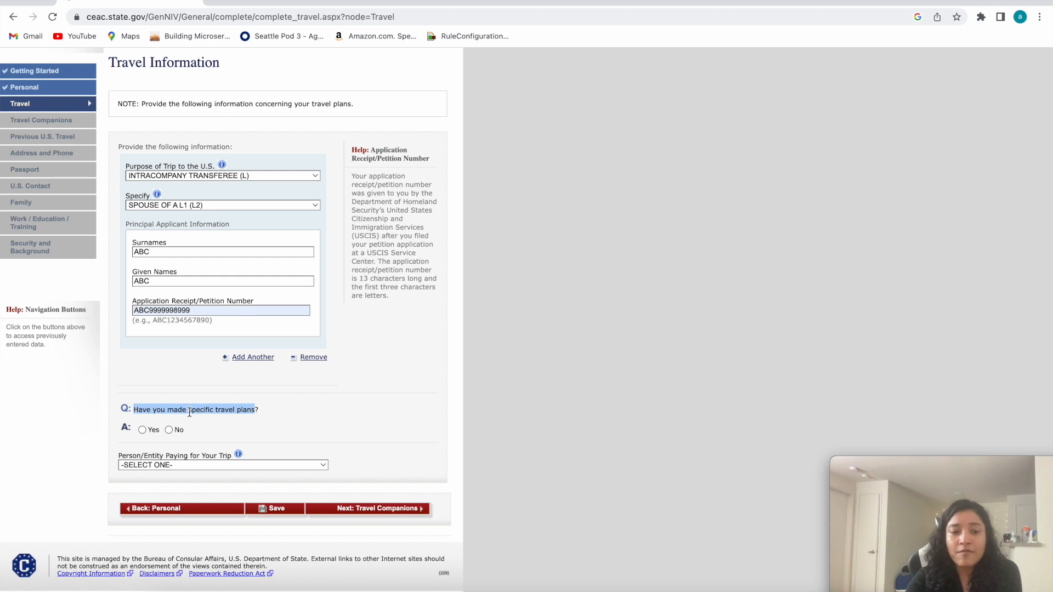
{"action": "left_click", "coordinate": [169, 430]}
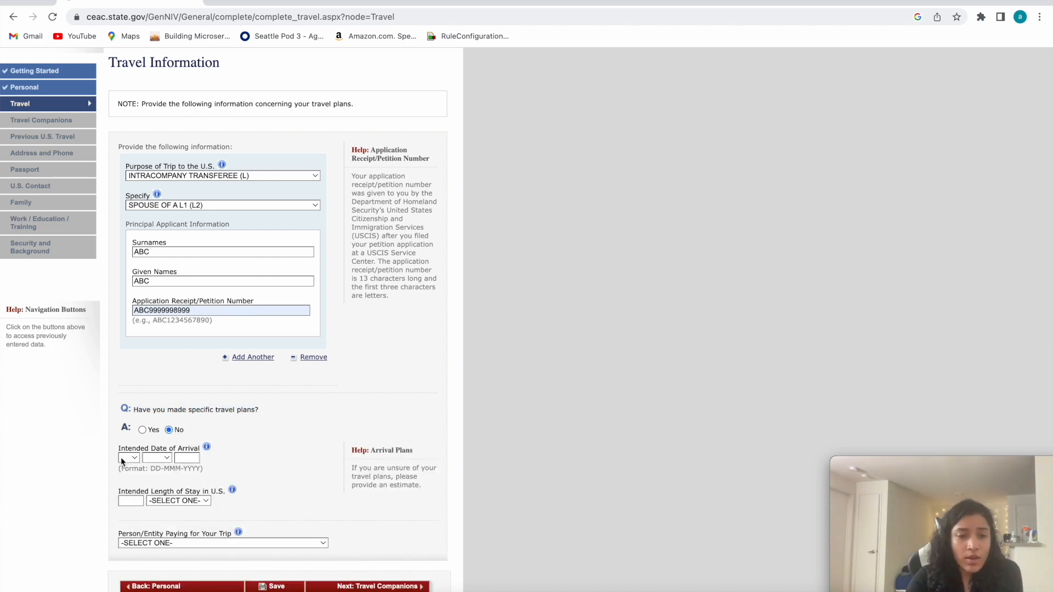
{"action": "scroll", "coordinate": [88, 456], "scroll_direction": "down", "scroll_amount": 1}
{"action": "left_click_drag", "start_coordinate": [117, 448], "coordinate": [199, 449]}
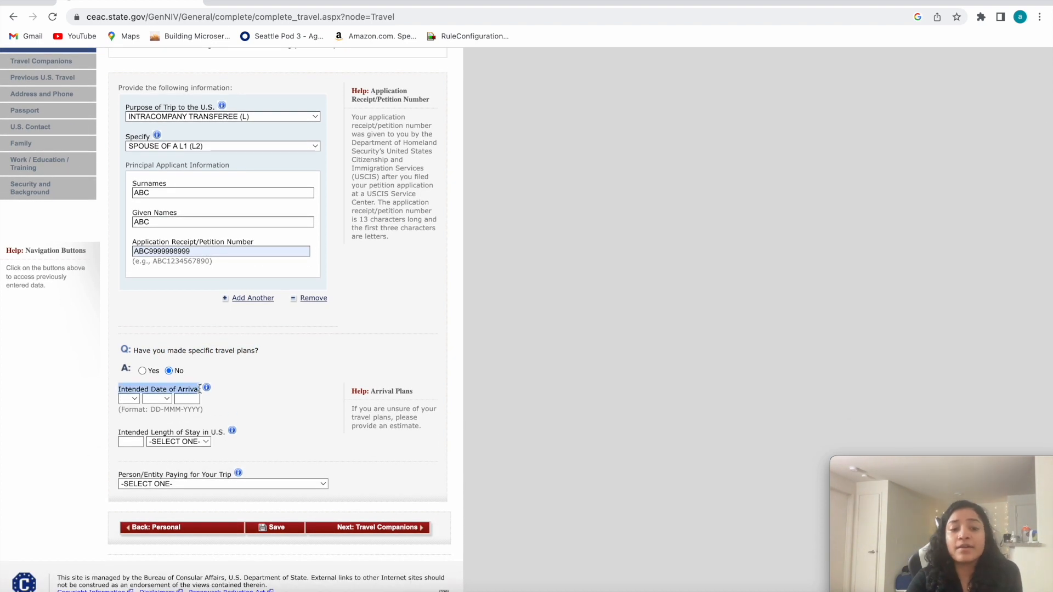
{"action": "left_click", "coordinate": [206, 387]}
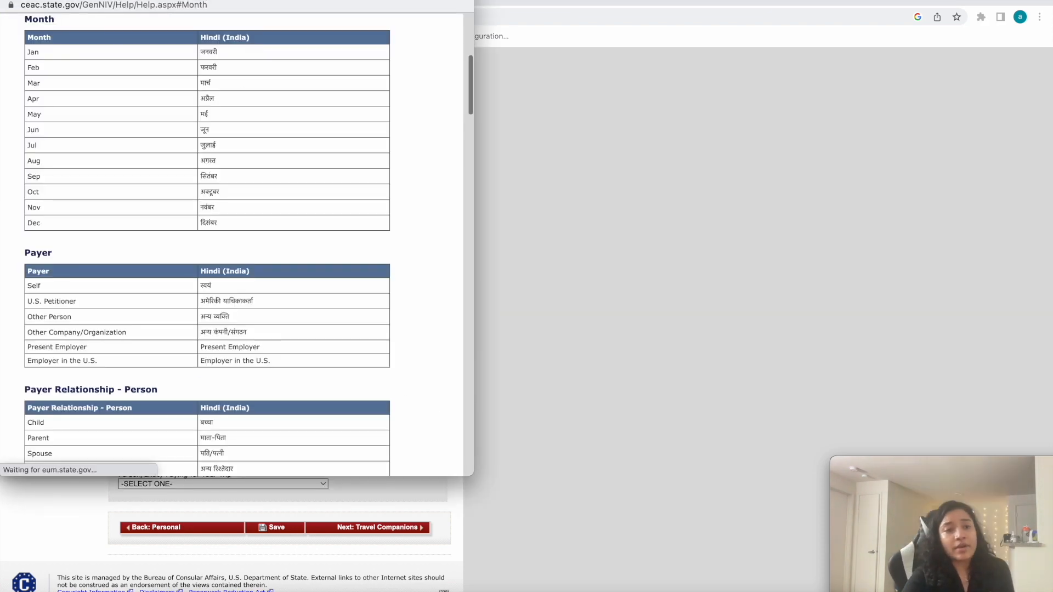
{"action": "key", "text": "super+w"}
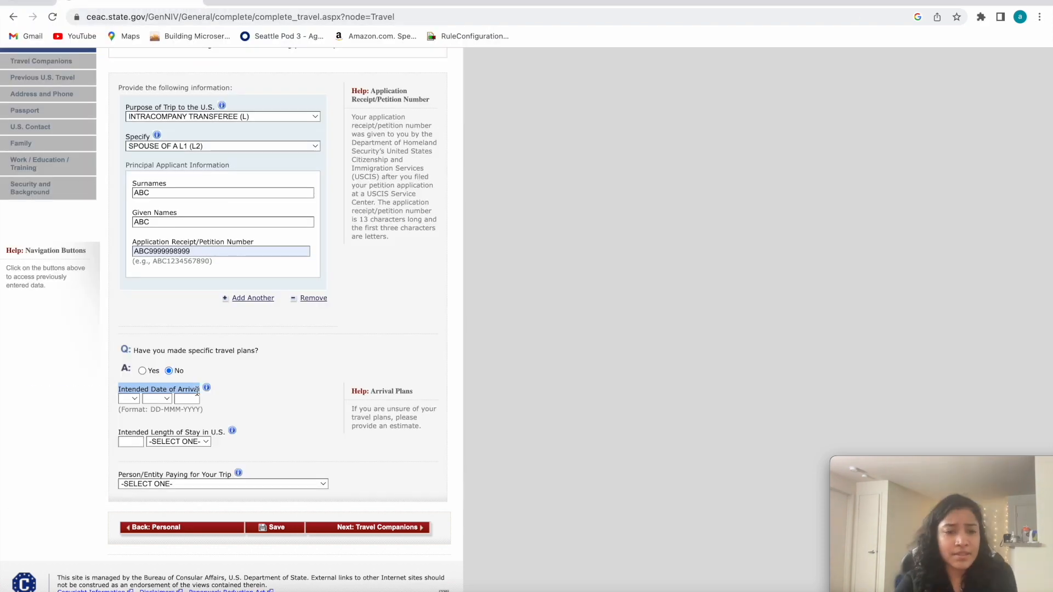
Set the Intended Date of Arrival to 01 APR 2023.
{"action": "left_click", "coordinate": [126, 396]}
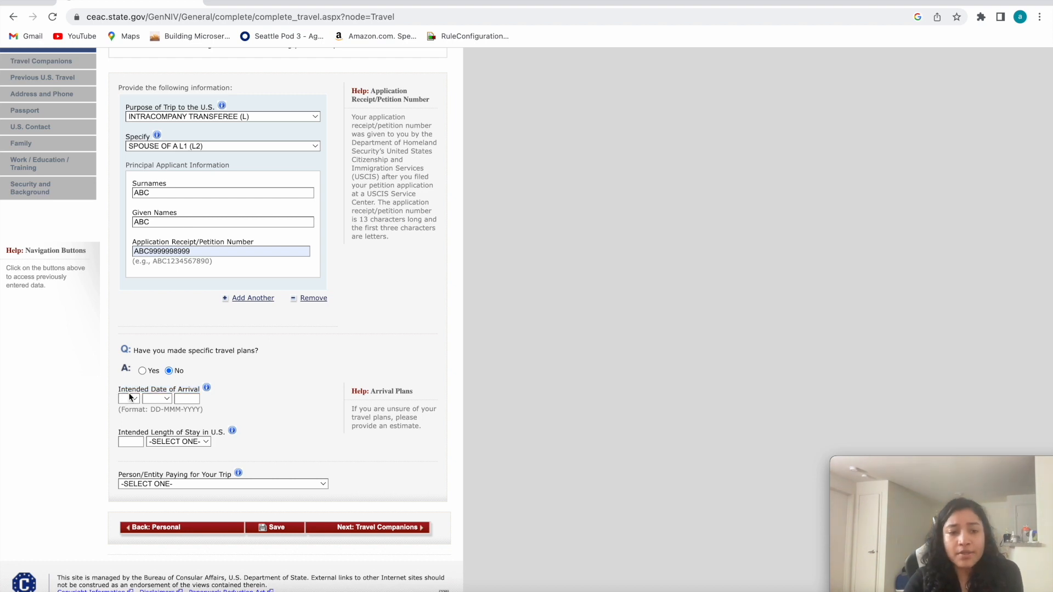
{"action": "left_click", "coordinate": [133, 399]}
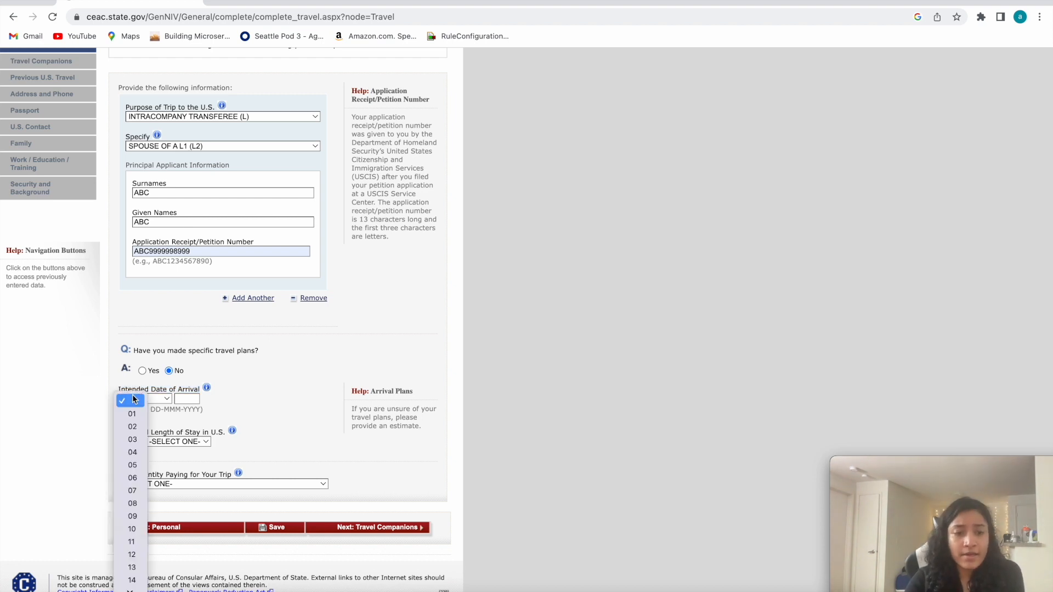
{"action": "left_click", "coordinate": [127, 413]}
{"action": "left_click", "coordinate": [169, 400]}
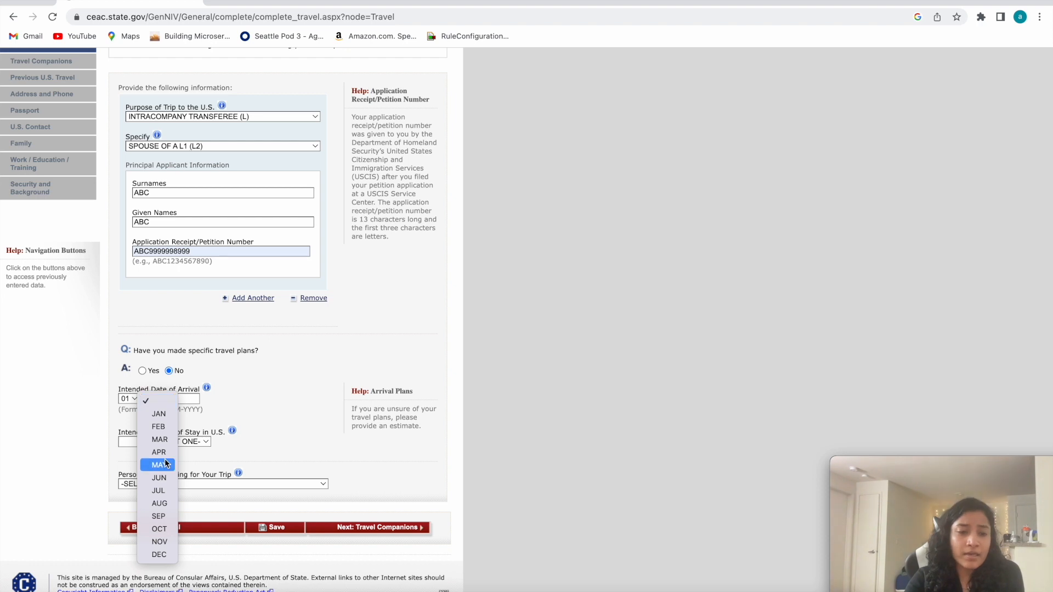
{"action": "left_click", "coordinate": [158, 452]}
{"action": "left_click", "coordinate": [187, 398]}
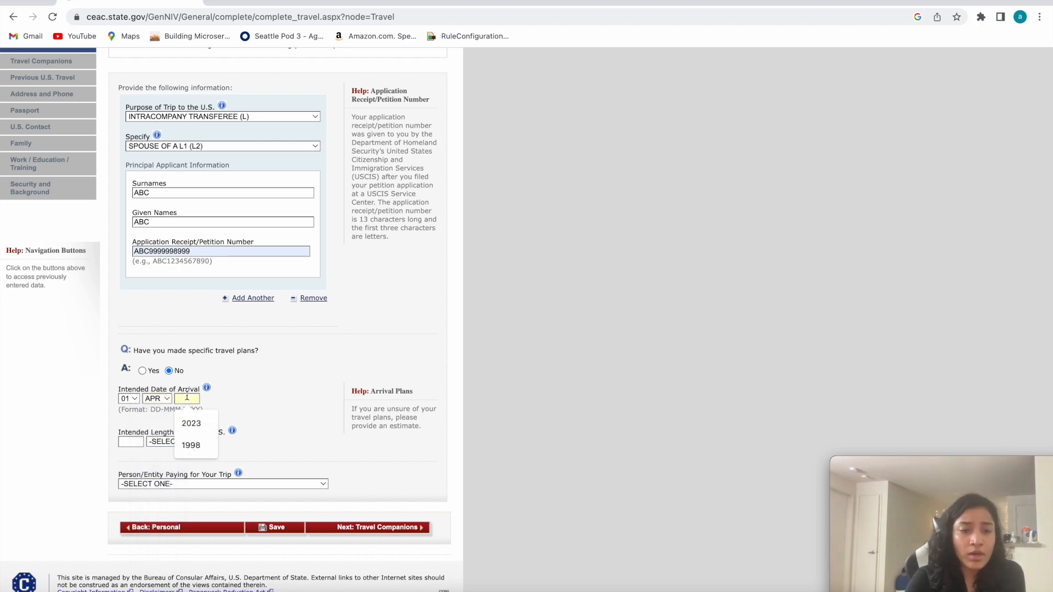
{"action": "left_click", "coordinate": [190, 424]}
Set the Intended Length of Stay in U.S. to 6 YEAR(S).
{"action": "left_click", "coordinate": [131, 442]}
{"action": "left_click", "coordinate": [132, 467]}
{"action": "left_click", "coordinate": [195, 444]}
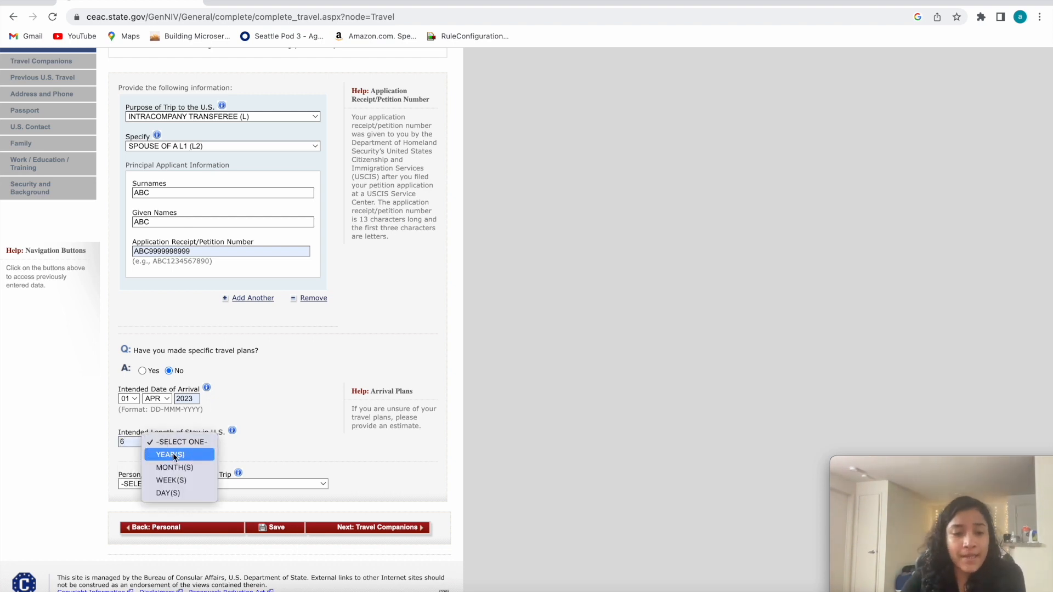
{"action": "left_click", "coordinate": [128, 442]}
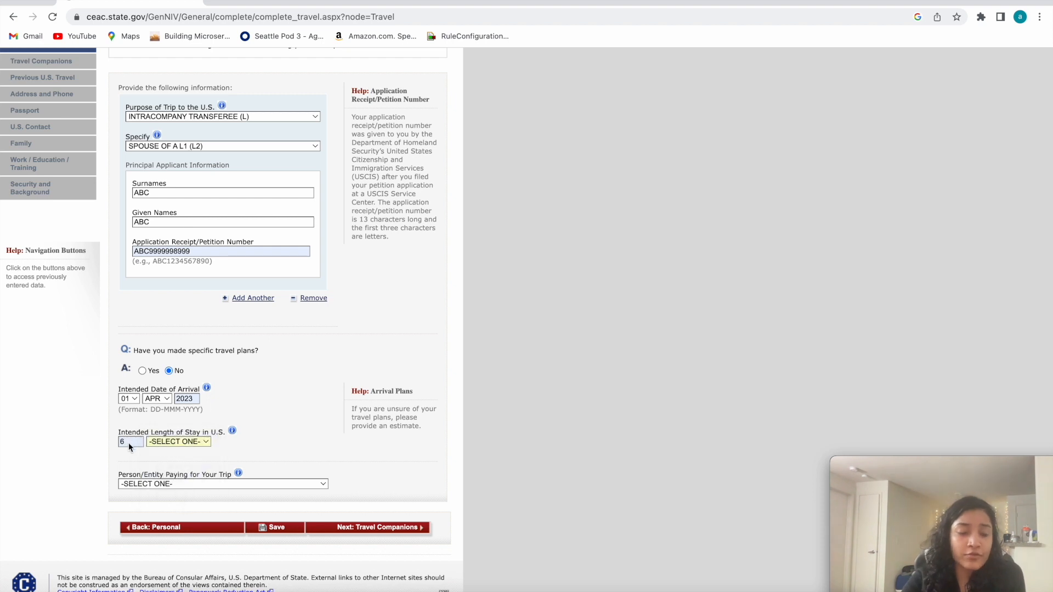
{"action": "left_click", "coordinate": [199, 443]}
{"action": "left_click", "coordinate": [195, 449]}
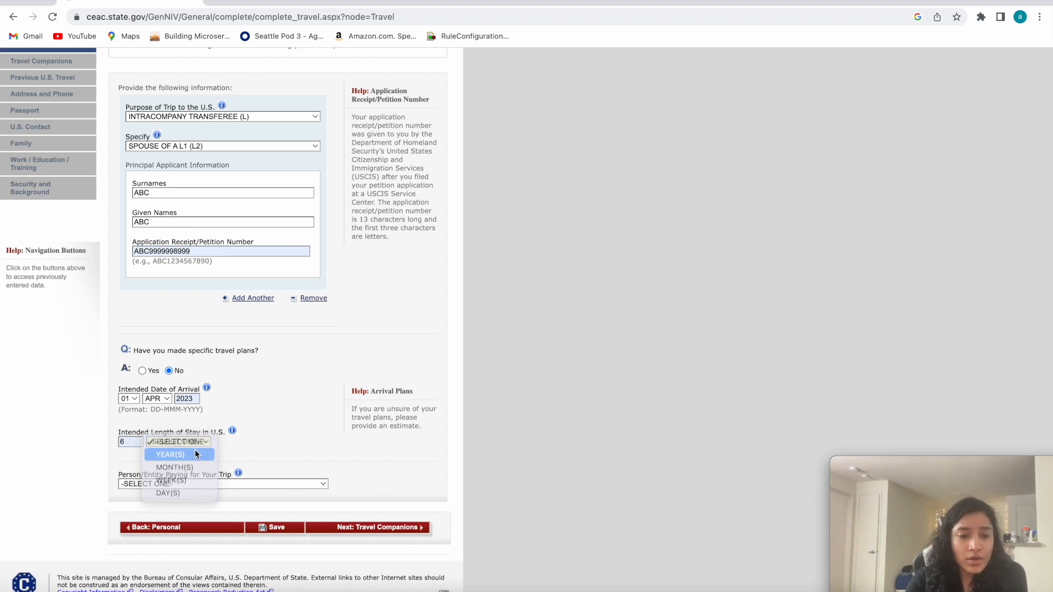
Dismiss the timesheet reminder and fill in Street Address (Line 1) of the U.S. stay with the previously used entry.
{"action": "scroll", "coordinate": [181, 483], "scroll_direction": "down", "scroll_amount": 3}
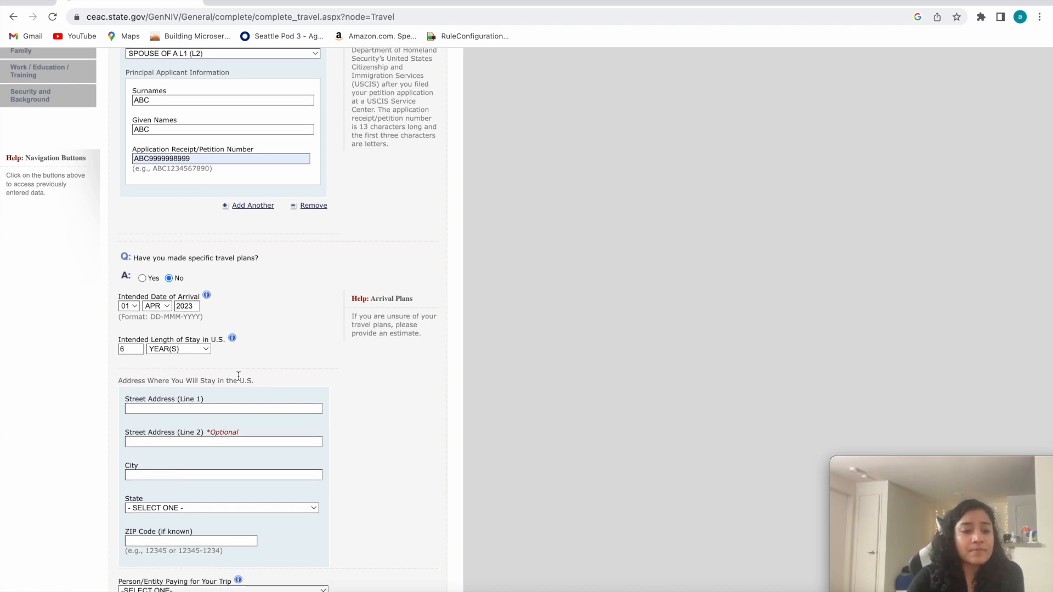
{"action": "mouse_move", "coordinate": [239, 376]}
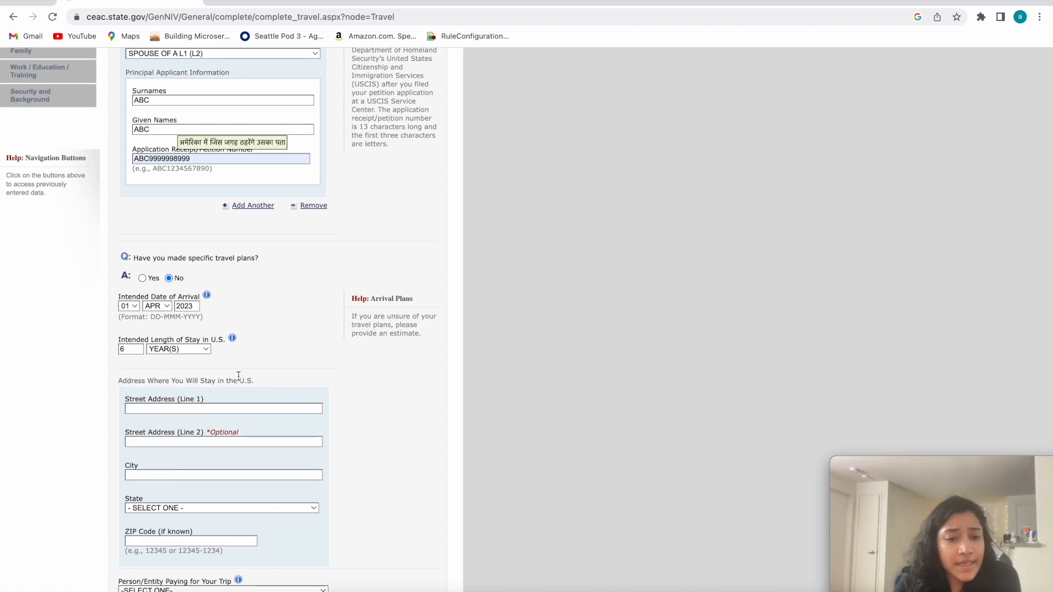
{"action": "scroll", "coordinate": [239, 400], "scroll_direction": "down", "scroll_amount": 4}
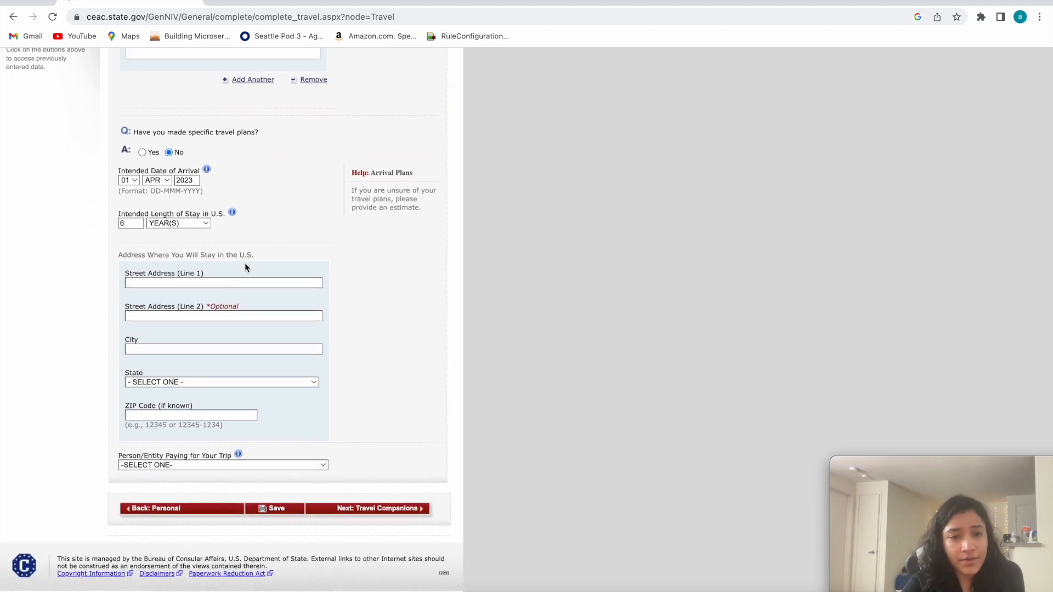
{"action": "left_click_drag", "start_coordinate": [247, 255], "coordinate": [118, 253]}
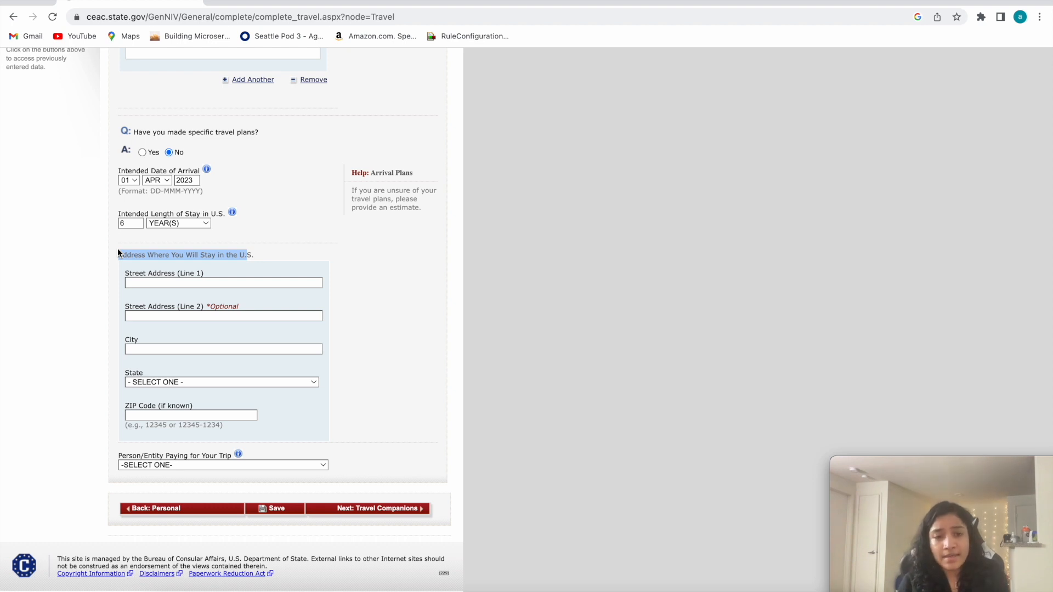
{"action": "left_click", "coordinate": [153, 268]}
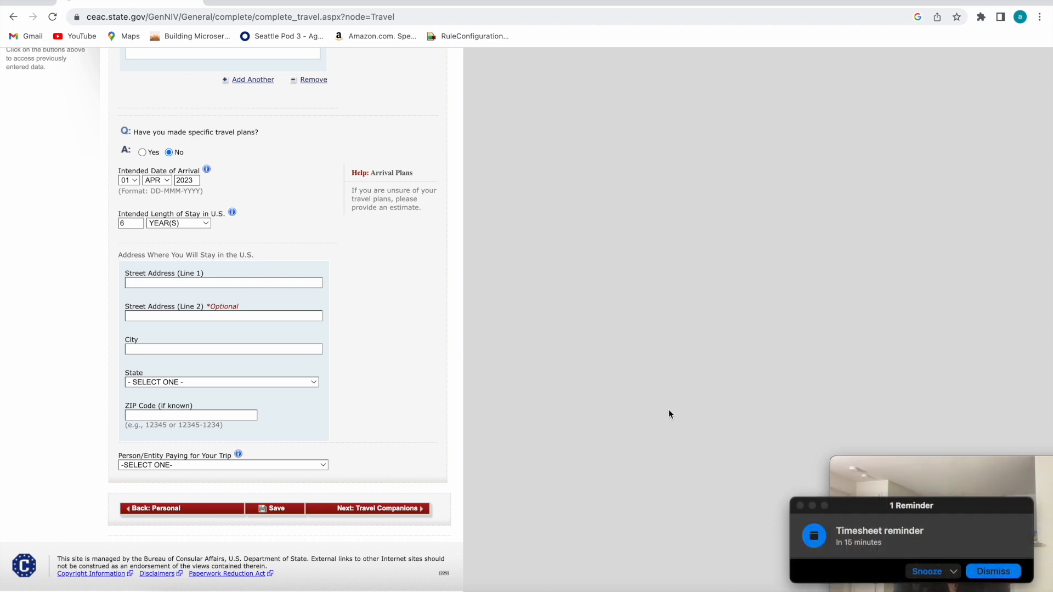
{"action": "left_click", "coordinate": [800, 505]}
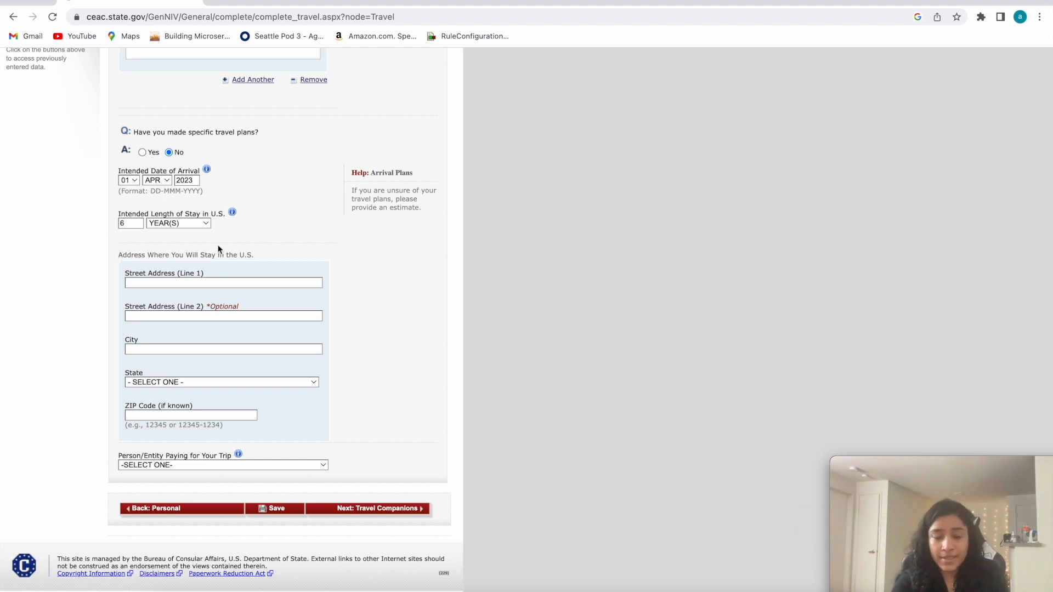
{"action": "left_click_drag", "start_coordinate": [251, 254], "coordinate": [89, 266]}
{"action": "left_click", "coordinate": [134, 282]}
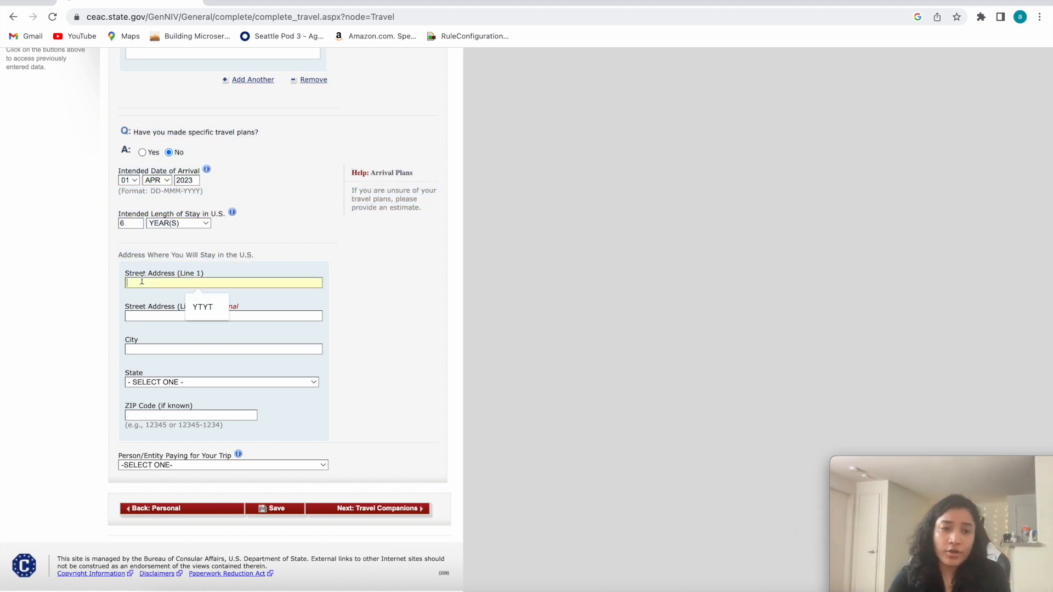
{"action": "left_click", "coordinate": [202, 308]}
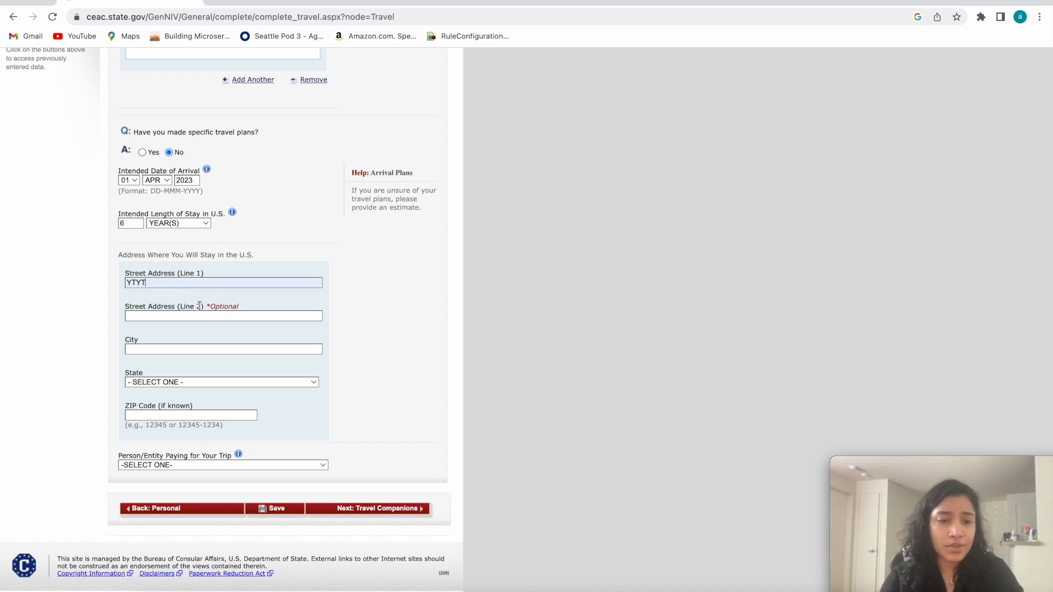
Complete the U.S. stay address with the city, WASHINGTON as the state, and the previously used ZIP code.
{"action": "left_click", "coordinate": [147, 349]}
{"action": "type", "text": "REDMIND"}
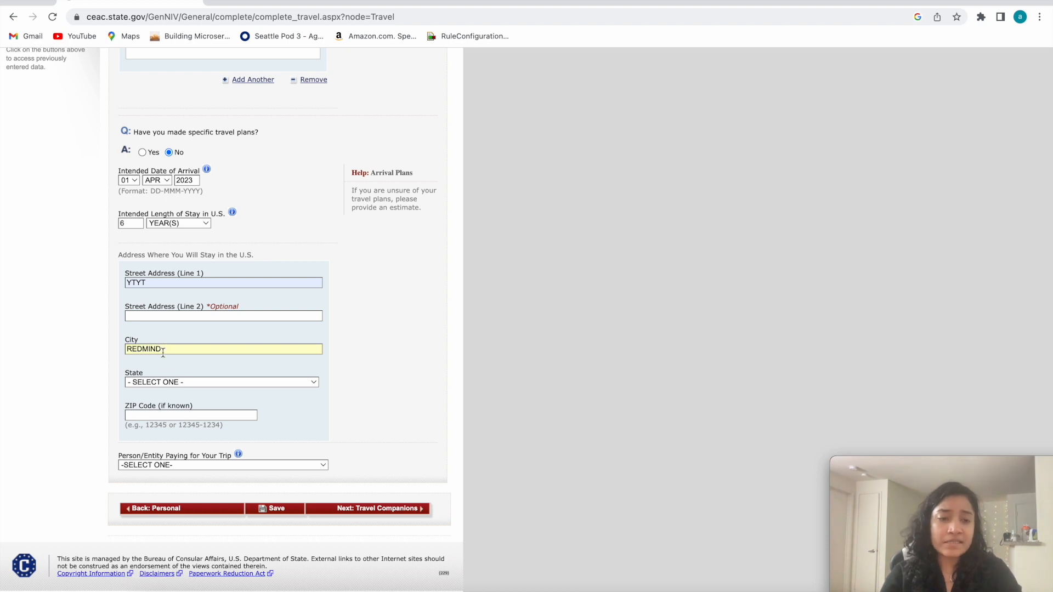
{"action": "left_click", "coordinate": [163, 381]}
{"action": "scroll", "coordinate": [165, 483], "scroll_direction": "down", "scroll_amount": 10}
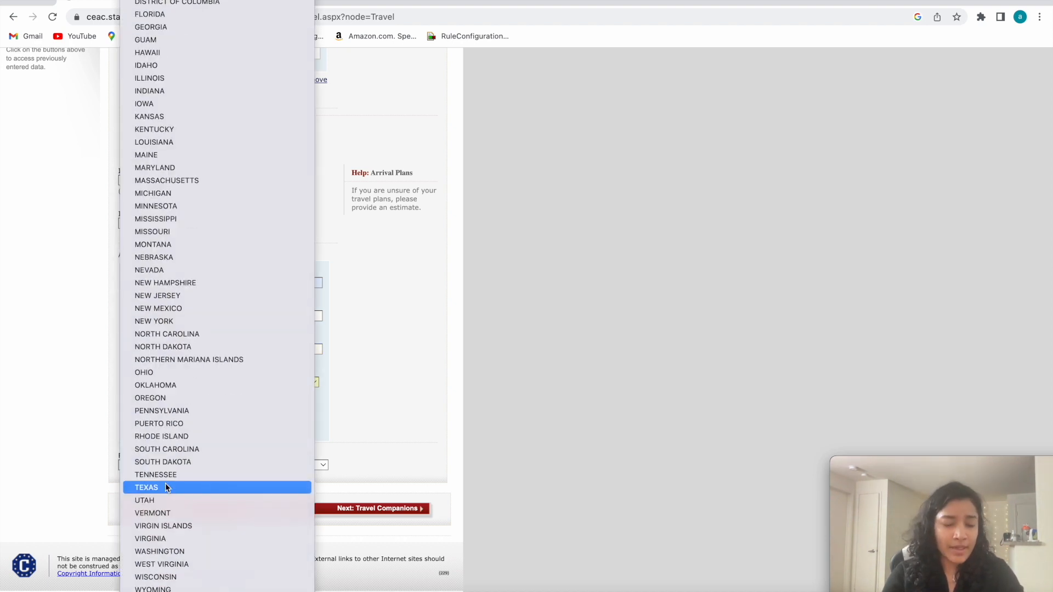
{"action": "left_click", "coordinate": [160, 551]}
{"action": "left_click", "coordinate": [141, 417]}
{"action": "left_click", "coordinate": [197, 440]}
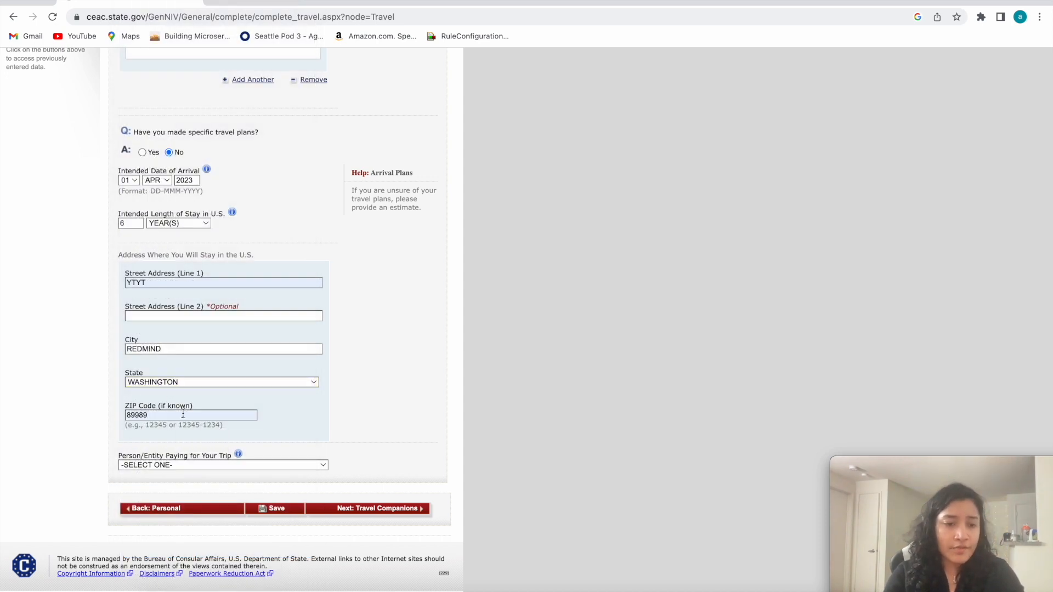
Set the Person/Entity Paying for Your Trip to SELF.
{"action": "left_click", "coordinate": [202, 465]}
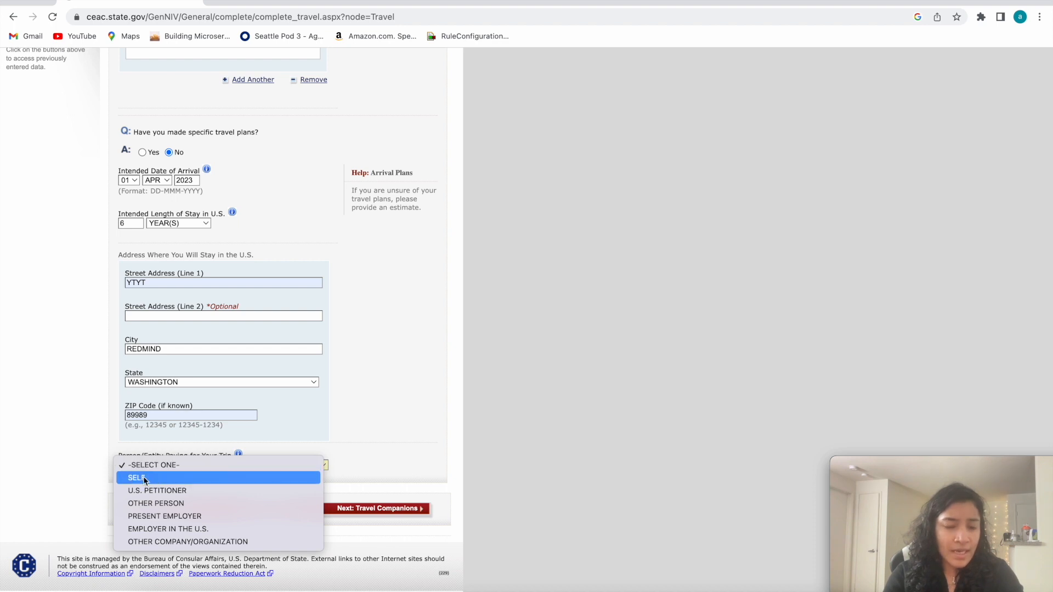
{"action": "left_click", "coordinate": [82, 454]}
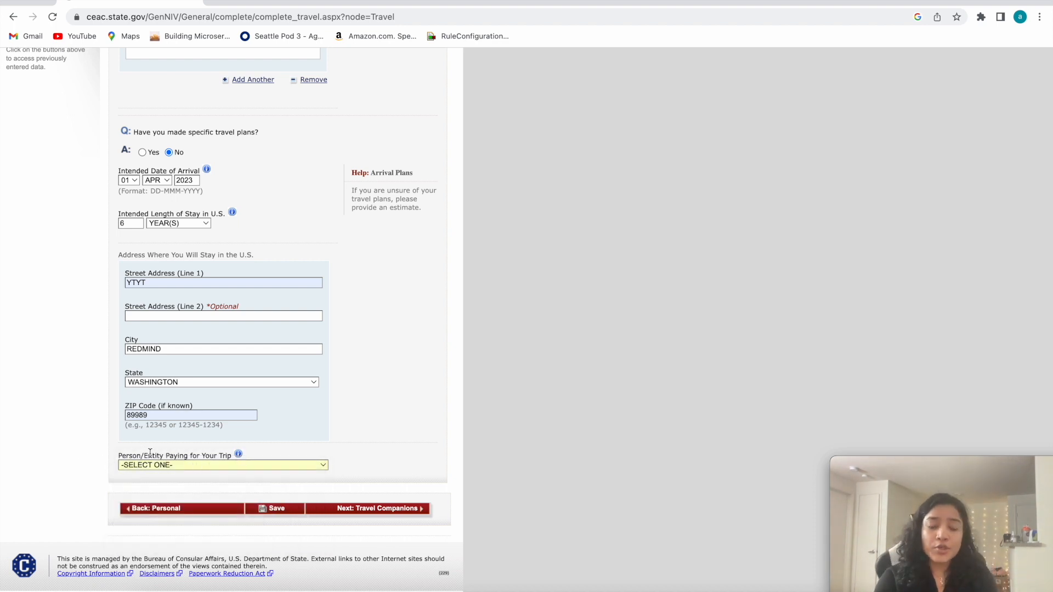
{"action": "mouse_move", "coordinate": [152, 455]}
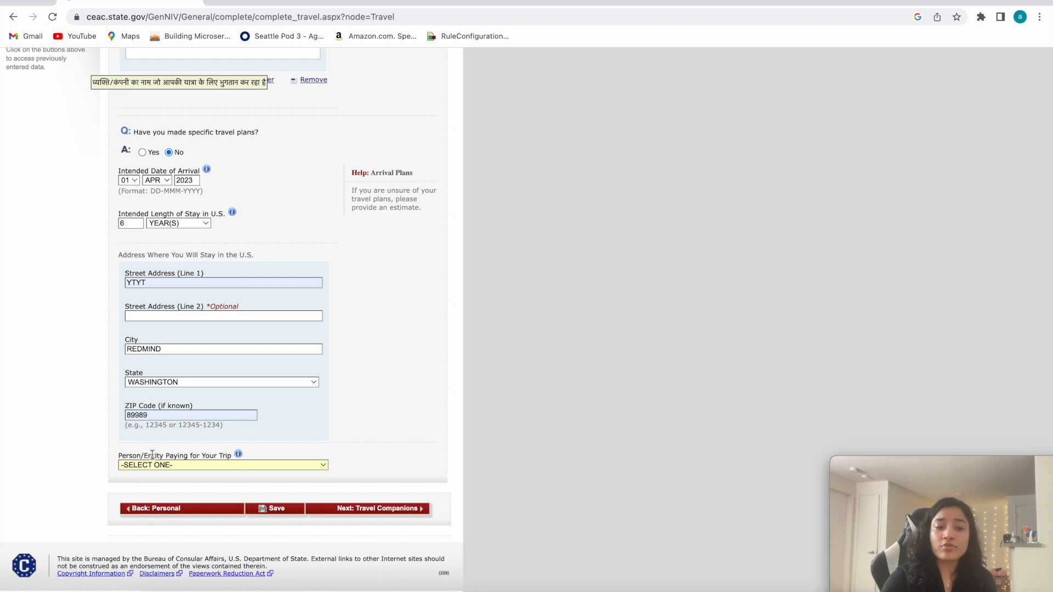
{"action": "left_click", "coordinate": [168, 465]}
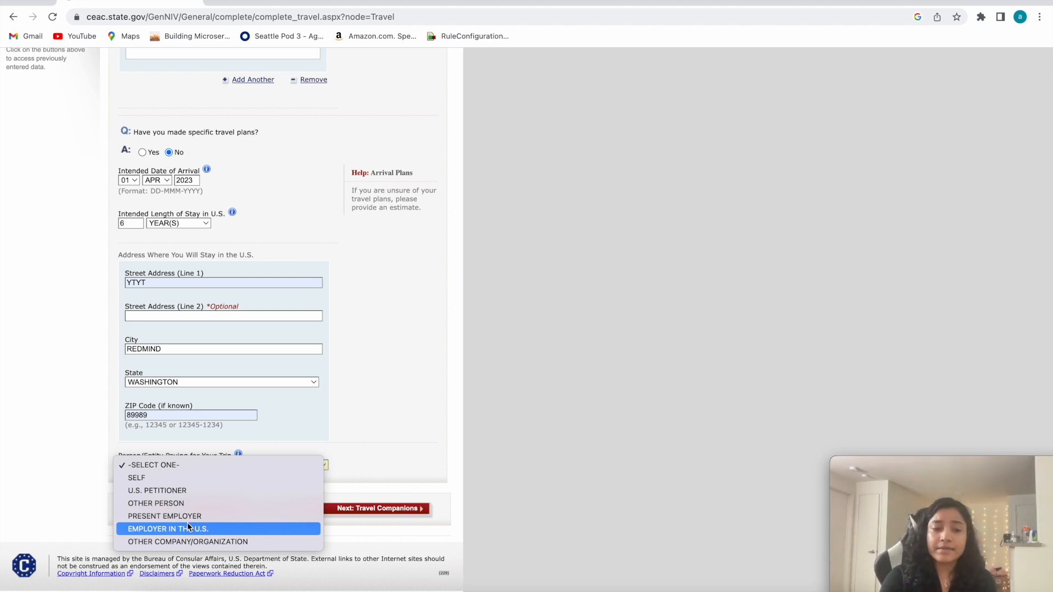
{"action": "left_click", "coordinate": [140, 482]}
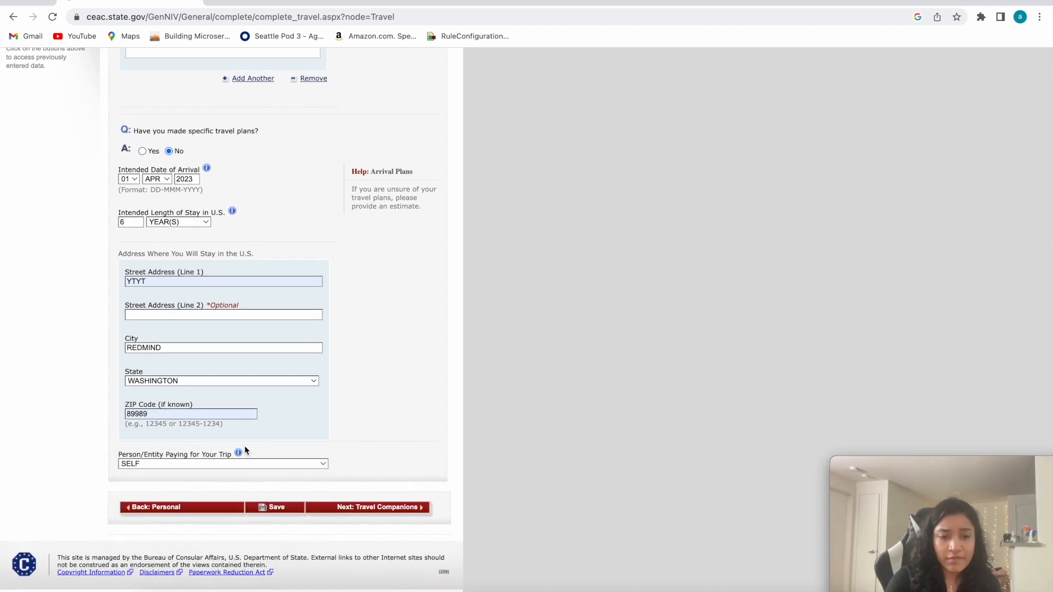
Save the Travel Information, continue the application, and proceed to the Travel Companions section.
{"action": "left_click", "coordinate": [285, 510]}
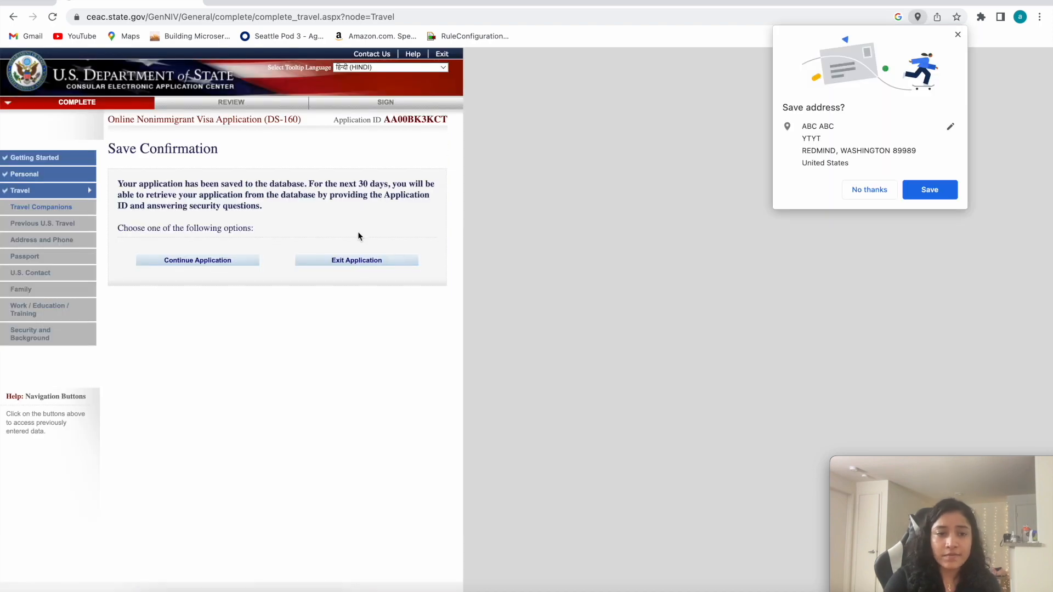
{"action": "left_click", "coordinate": [209, 261]}
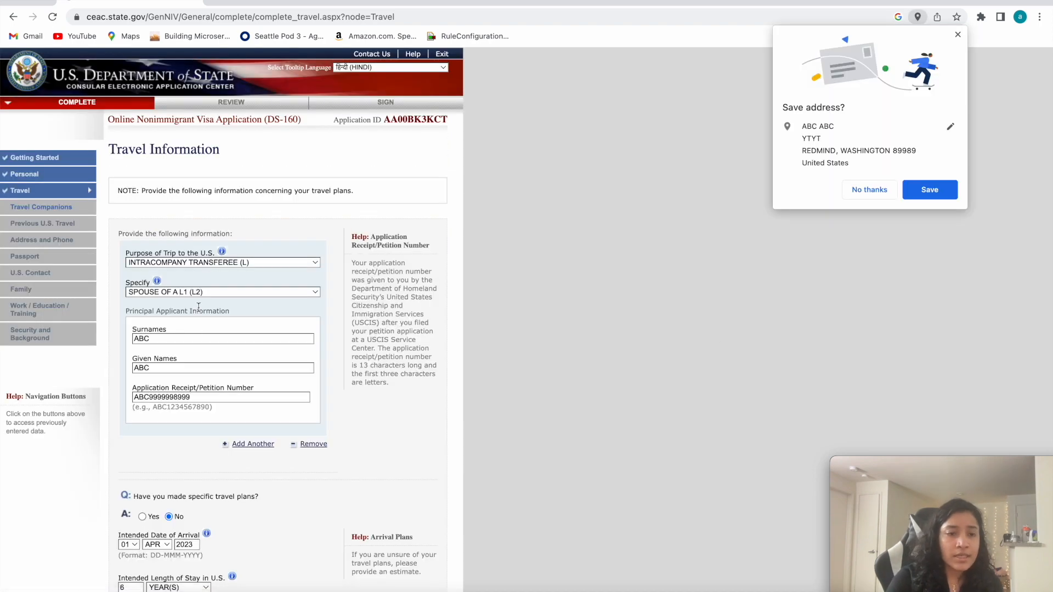
{"action": "scroll", "coordinate": [199, 308], "scroll_direction": "down", "scroll_amount": 4}
{"action": "scroll", "coordinate": [199, 308], "scroll_direction": "down", "scroll_amount": 3}
{"action": "left_click", "coordinate": [375, 509]}
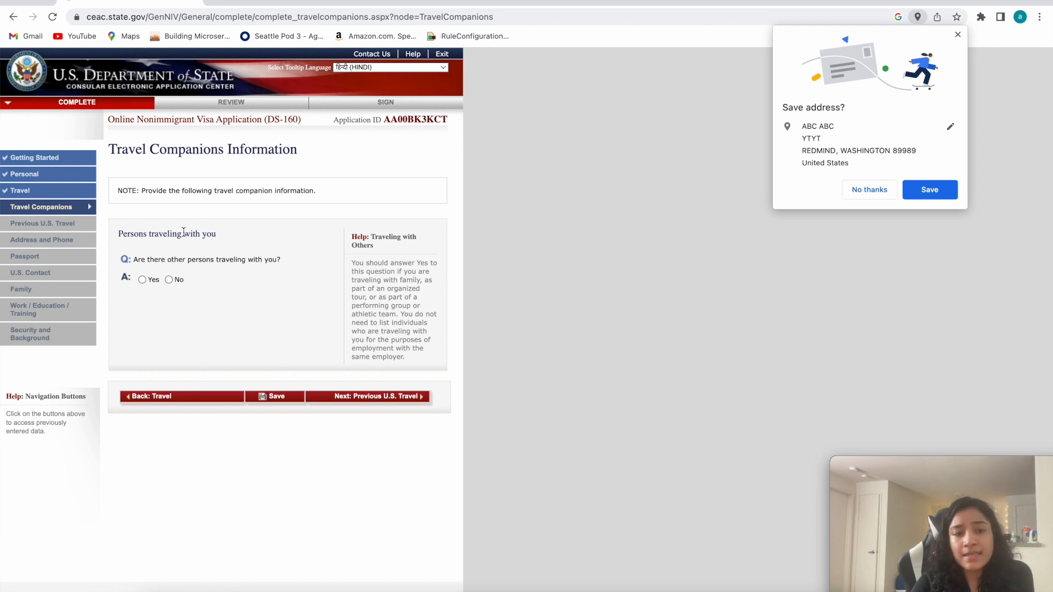
Answer No to other persons traveling along, save the application, and proceed to the Previous U.S. Travel section.
{"action": "left_click_drag", "start_coordinate": [215, 234], "coordinate": [114, 237]}
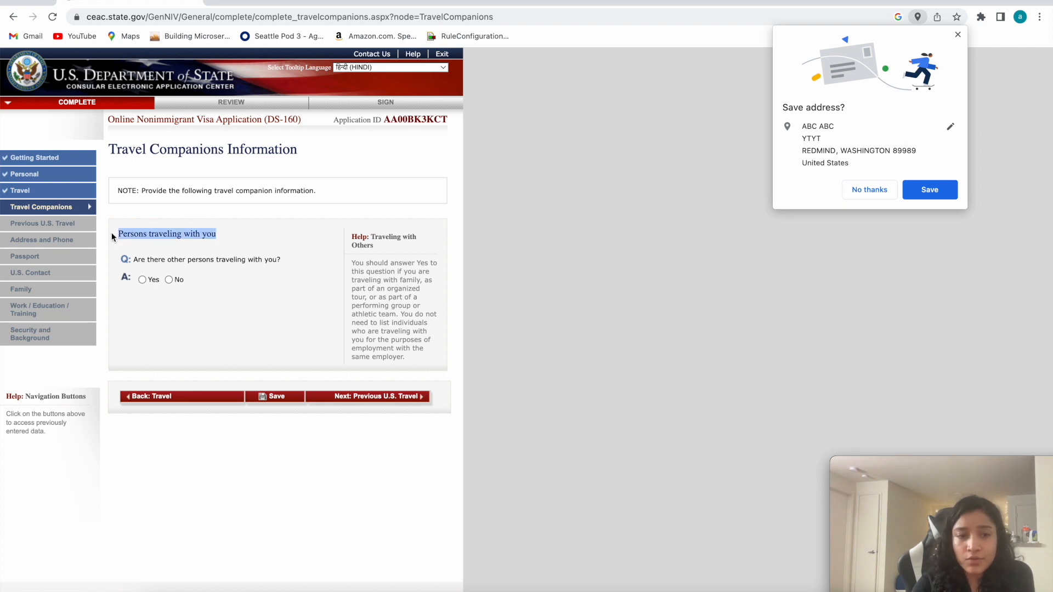
{"action": "left_click", "coordinate": [173, 261]}
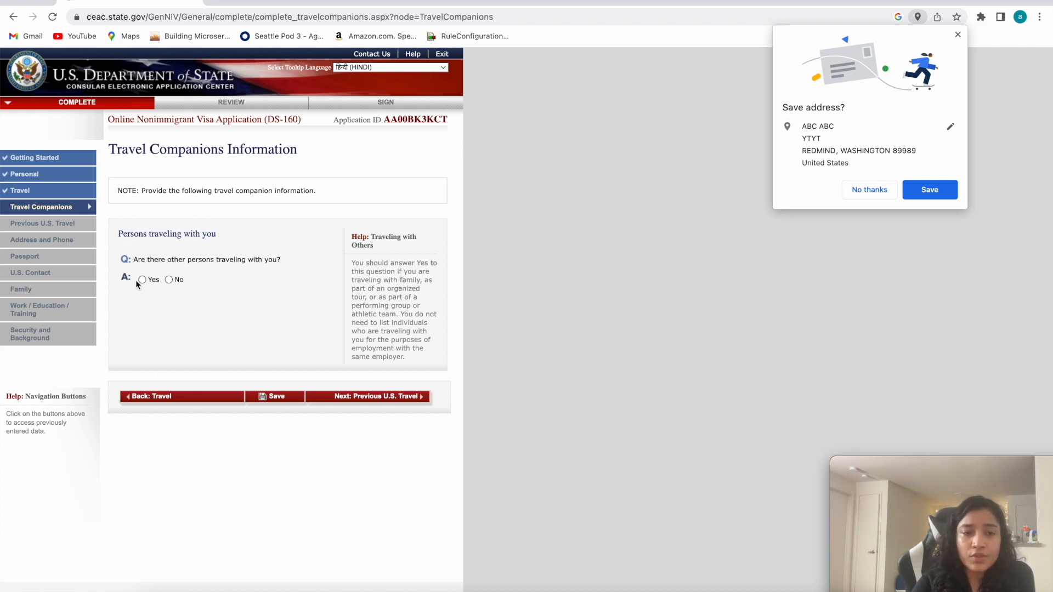
{"action": "left_click", "coordinate": [168, 280]}
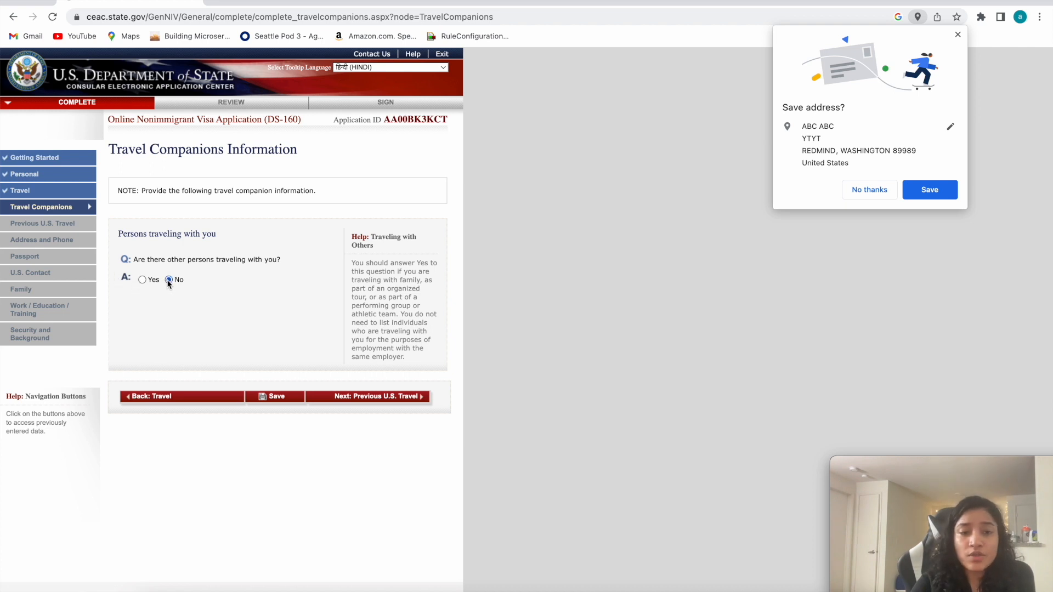
{"action": "left_click", "coordinate": [274, 398]}
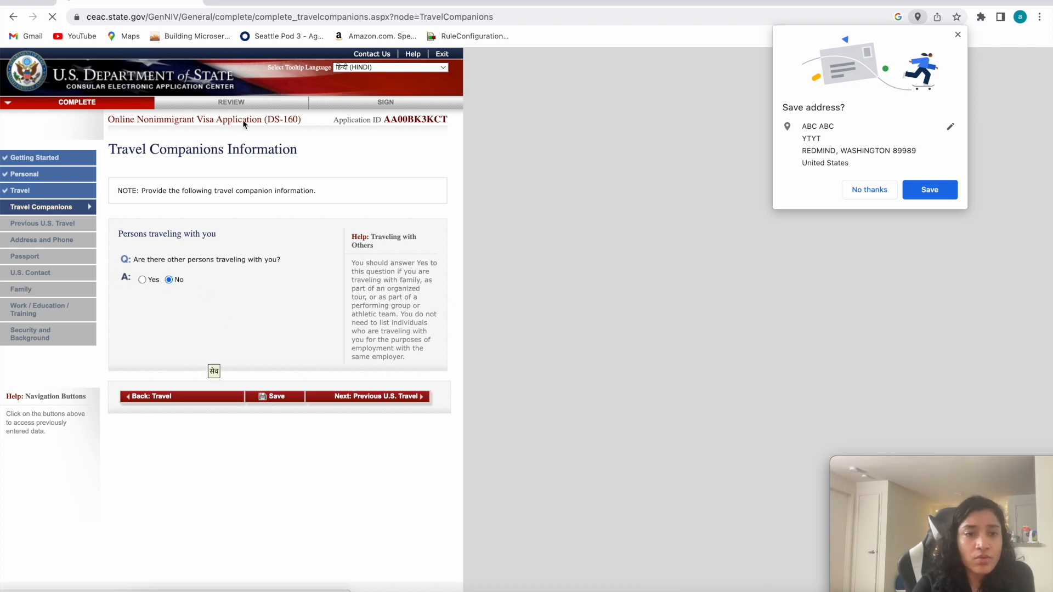
{"action": "left_click", "coordinate": [188, 260]}
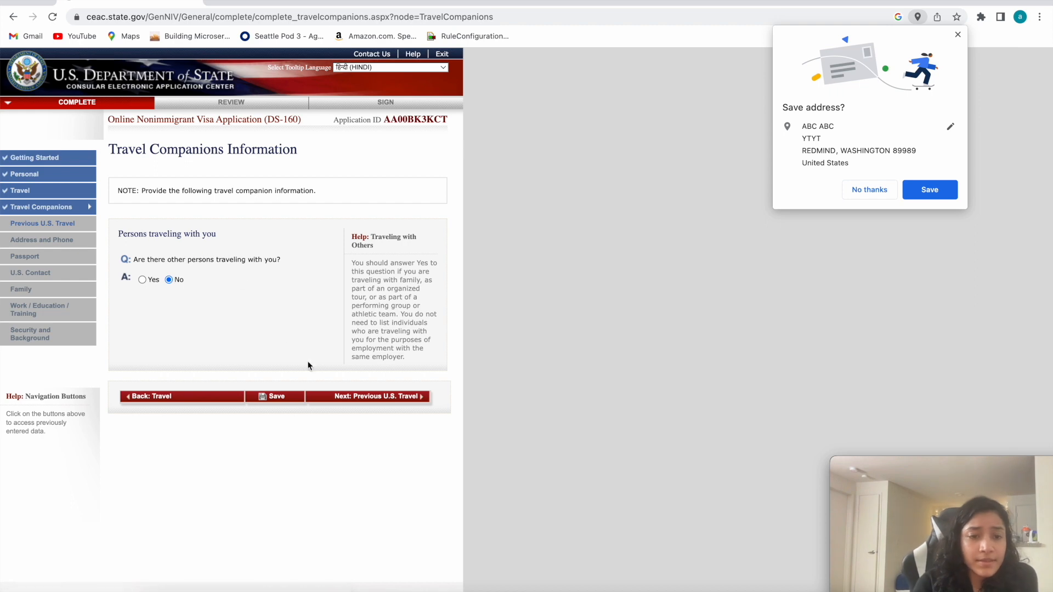
{"action": "left_click", "coordinate": [360, 397]}
Answer No to all four Previous U.S. Travel questions: been in the U.S., issued a visa, refused a visa or admission, and immigrant petition filed.
{"action": "left_click_drag", "start_coordinate": [130, 246], "coordinate": [254, 243]}
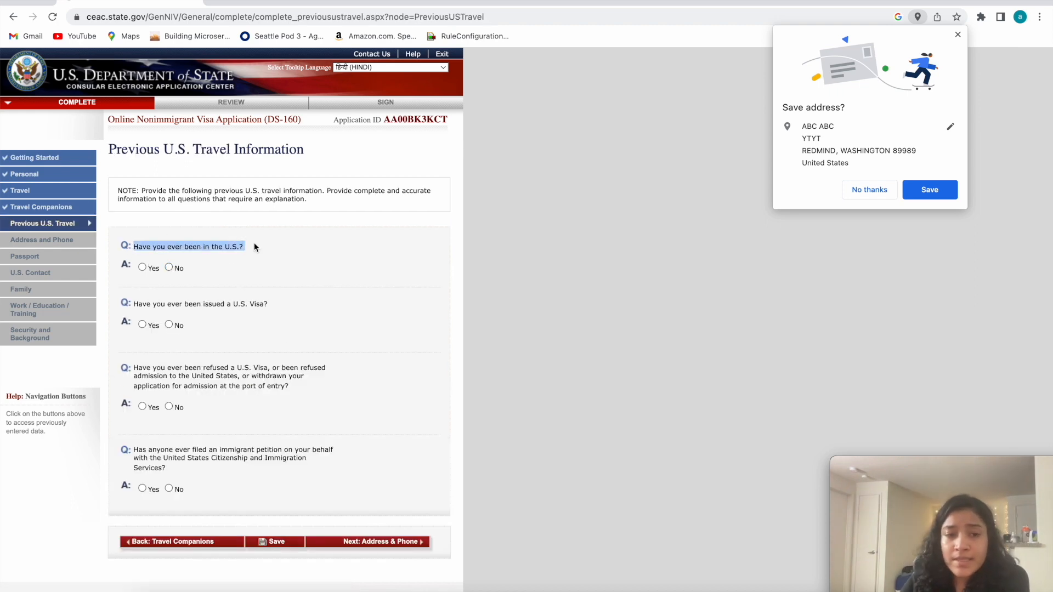
{"action": "left_click", "coordinate": [242, 255]}
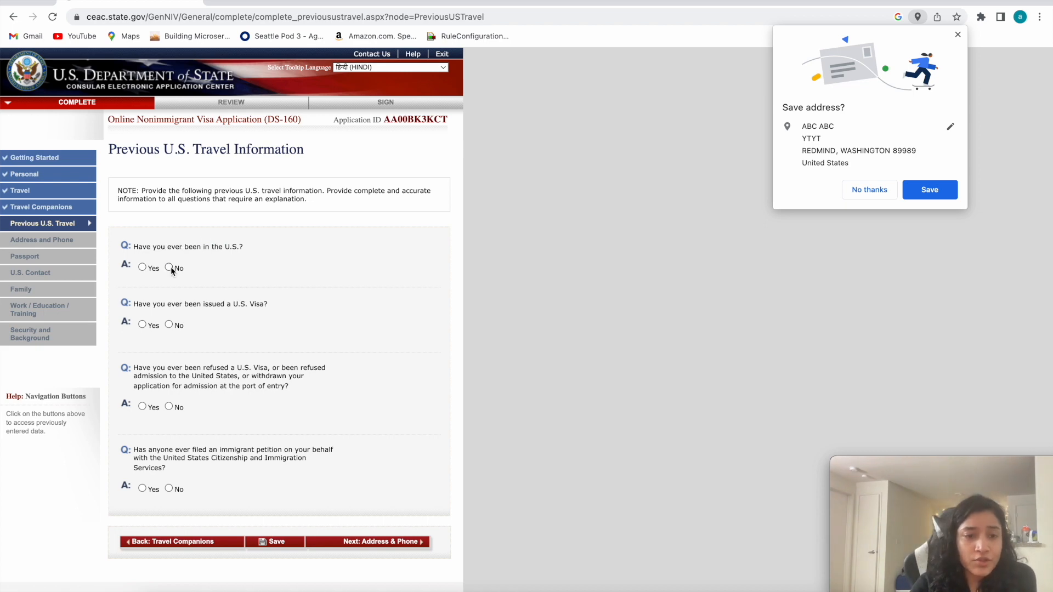
{"action": "left_click", "coordinate": [169, 324]}
{"action": "scroll", "coordinate": [170, 324], "scroll_direction": "down", "scroll_amount": 1}
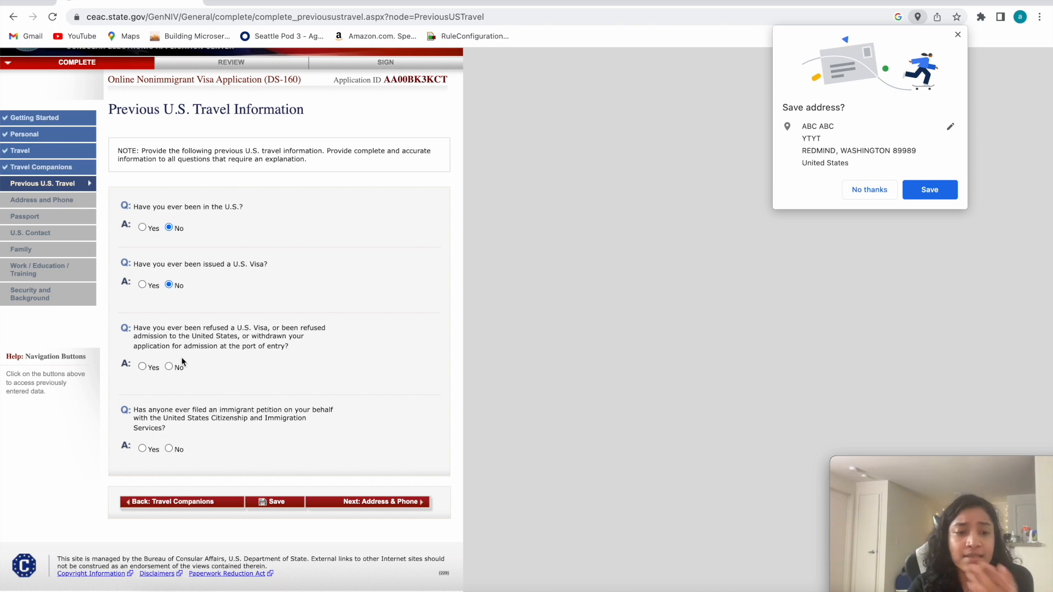
{"action": "scroll", "coordinate": [172, 369], "scroll_direction": "up", "scroll_amount": 1}
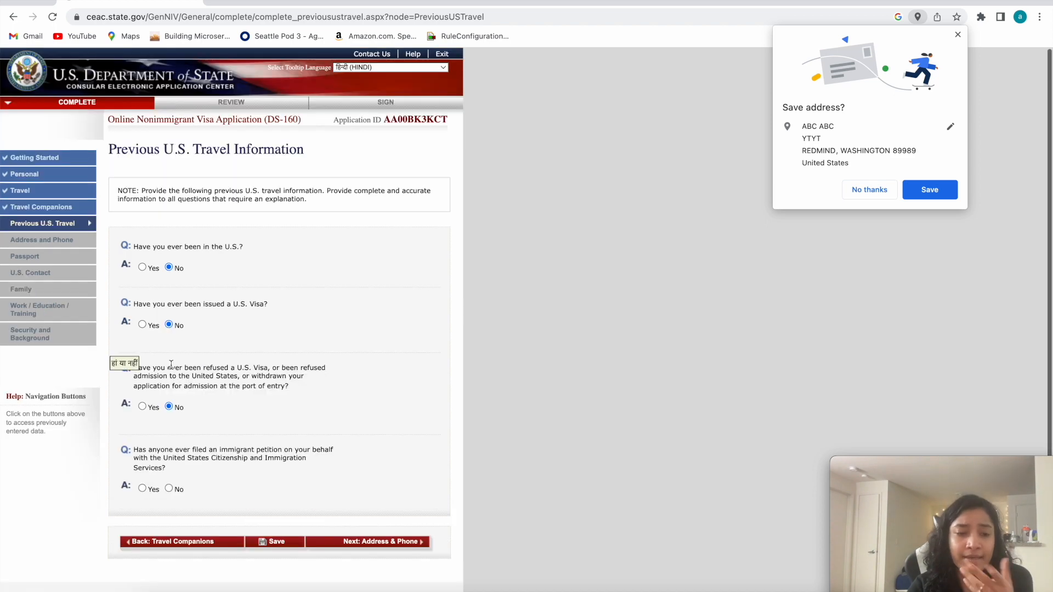
{"action": "left_click", "coordinate": [169, 489]}
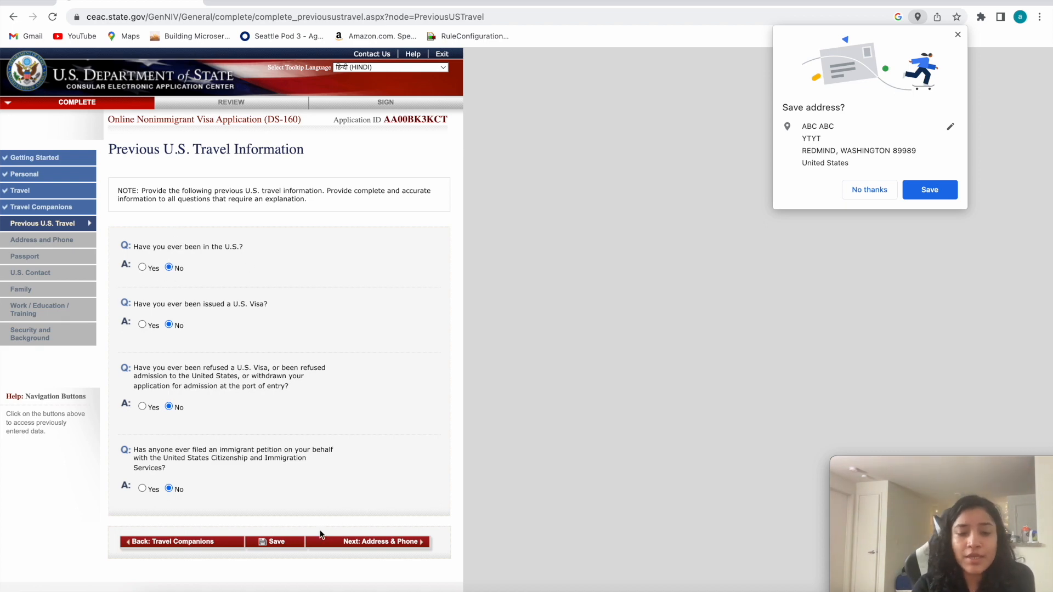
Save the Previous U.S. Travel information, continue the application, and proceed to the Address and Phone section.
{"action": "left_click", "coordinate": [288, 542]}
{"action": "left_click", "coordinate": [186, 260]}
{"action": "scroll", "coordinate": [317, 442], "scroll_direction": "down", "scroll_amount": 2}
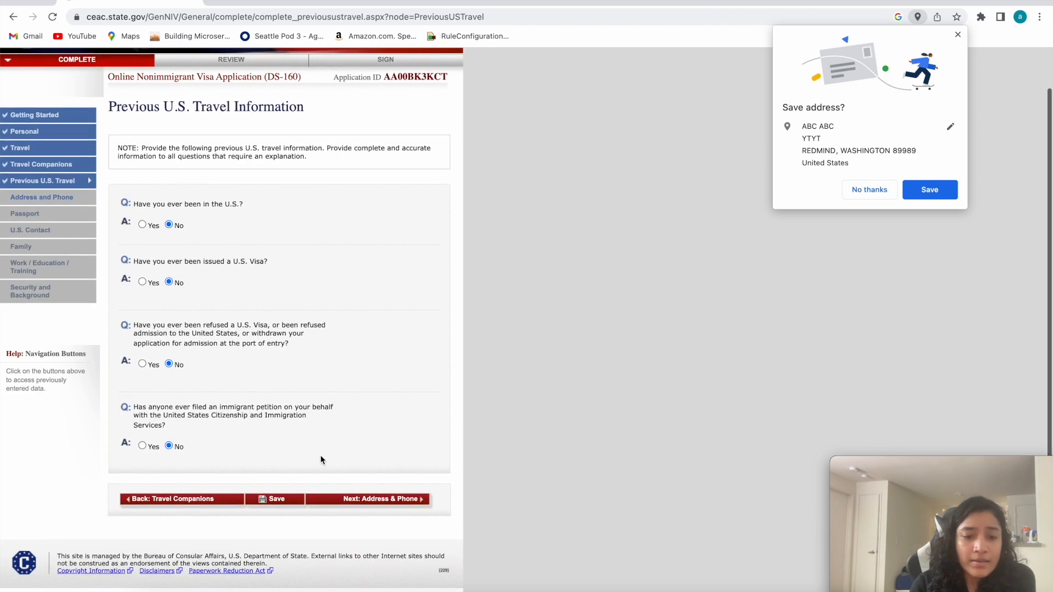
{"action": "left_click", "coordinate": [353, 499]}
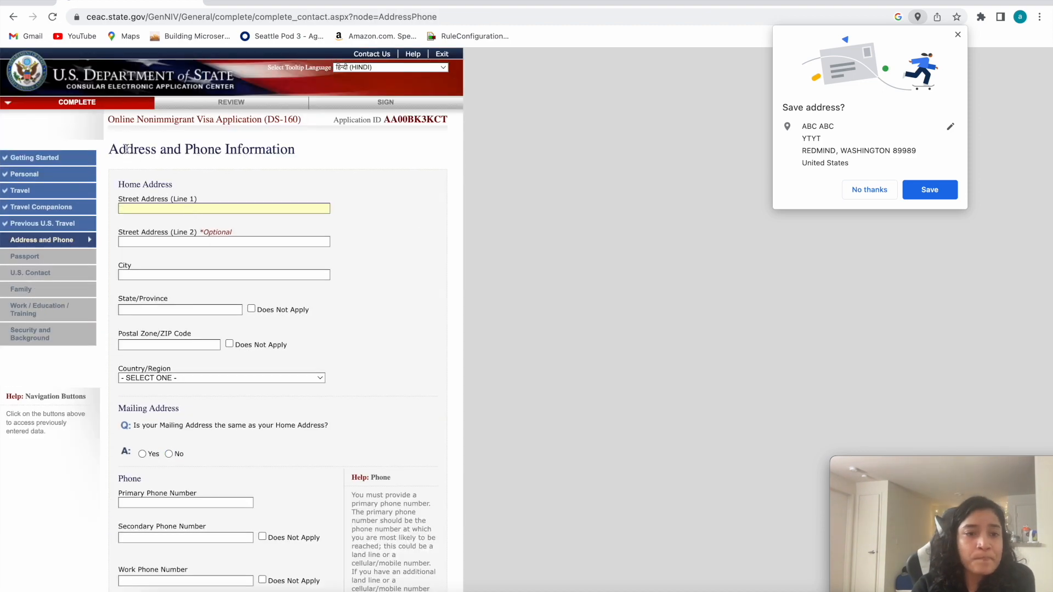
Fill in the home address's first street line with the previously used entry and enter the applicant's city, leaving the optional second line blank.
{"action": "left_click", "coordinate": [284, 150]}
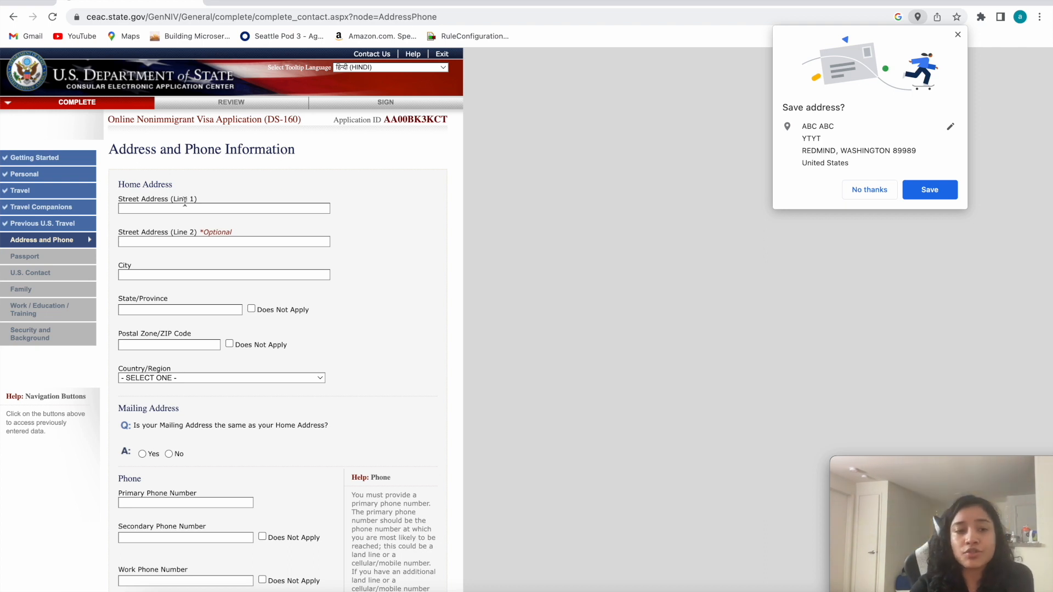
{"action": "left_click", "coordinate": [144, 206]}
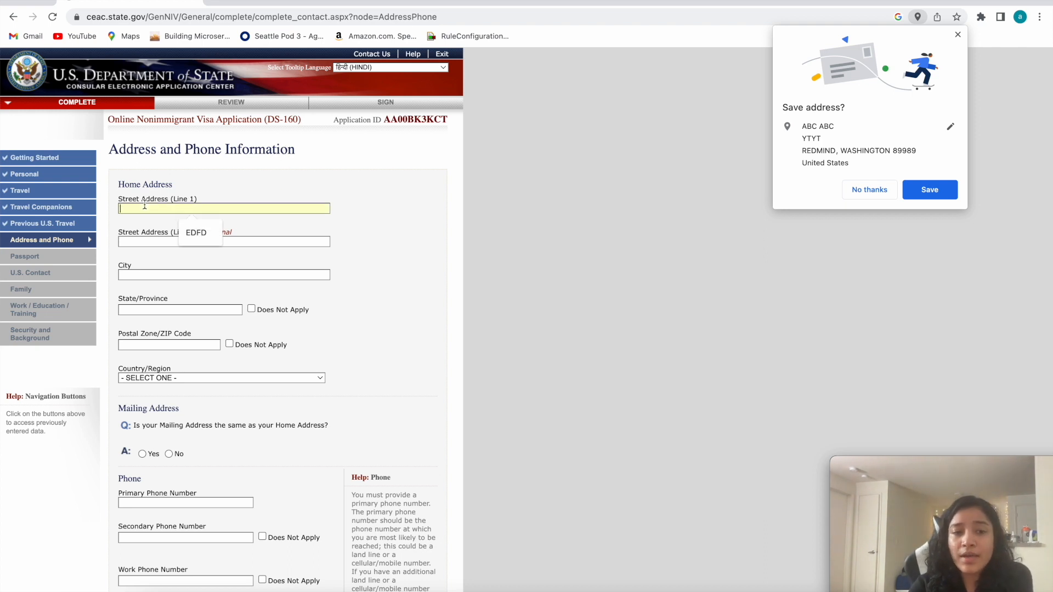
{"action": "left_click", "coordinate": [197, 232]}
{"action": "left_click", "coordinate": [155, 240]}
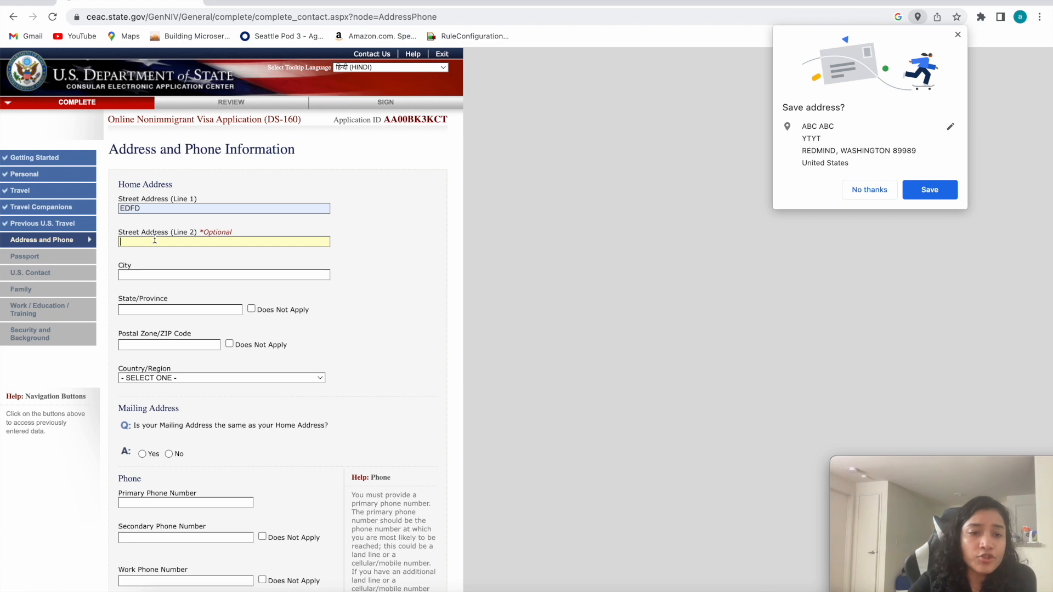
{"action": "left_click", "coordinate": [139, 276]}
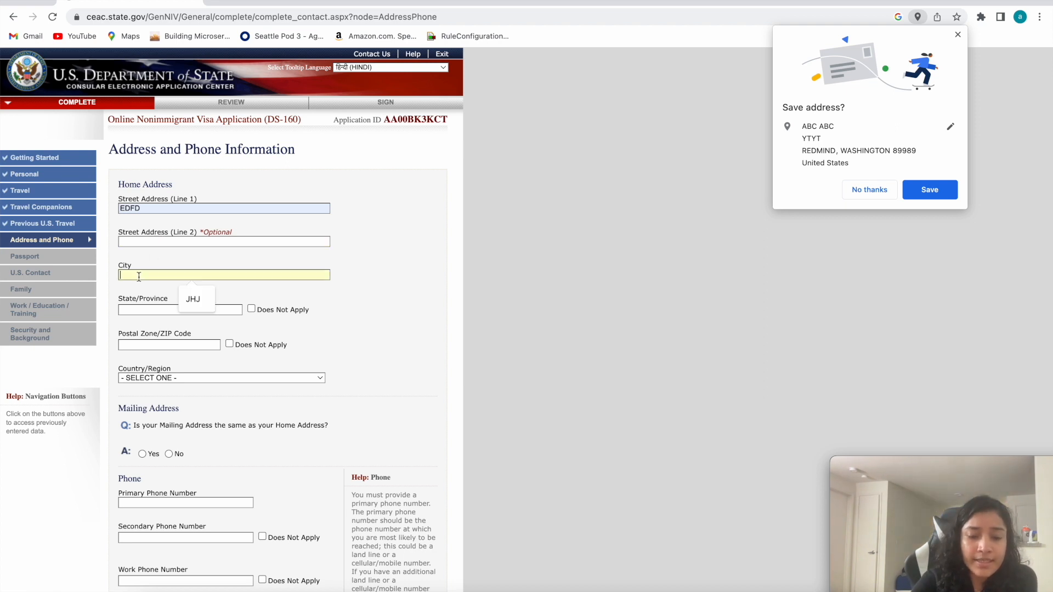
{"action": "type", "text": "D"}
{"action": "key", "text": "BackSpace"}
{"action": "type", "text": "LUCKNOW"}
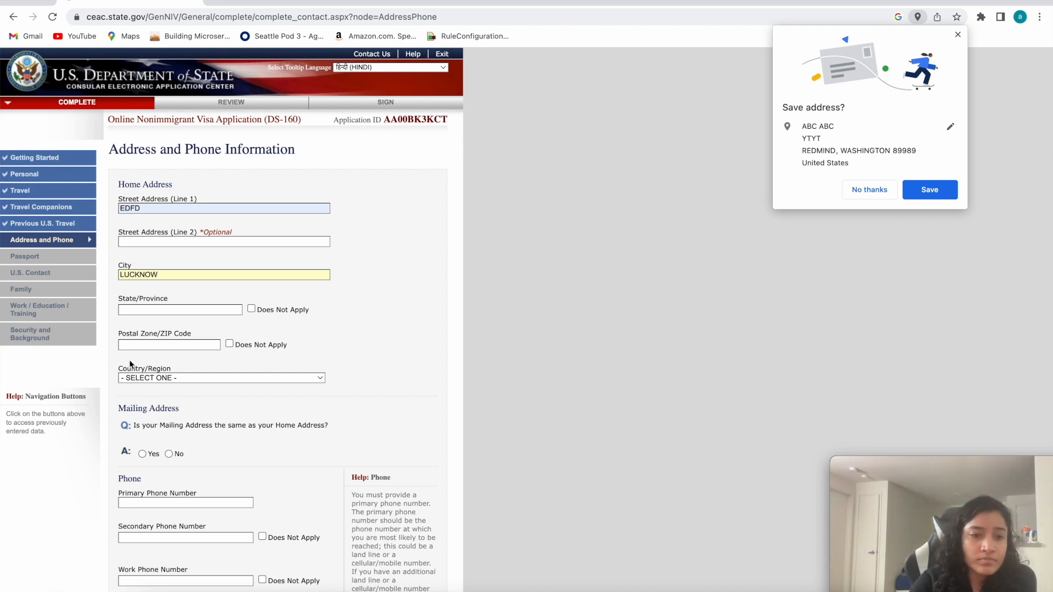
Complete the home address with UP as the state, the previously used postal code, and INDIA as the country.
{"action": "left_click", "coordinate": [123, 310]}
{"action": "type", "text": "UOP"}
{"action": "key", "text": "BackSpace"}
{"action": "key", "text": "BackSpace"}
{"action": "type", "text": "P"}
{"action": "left_click", "coordinate": [145, 343]}
{"action": "left_click", "coordinate": [178, 369]}
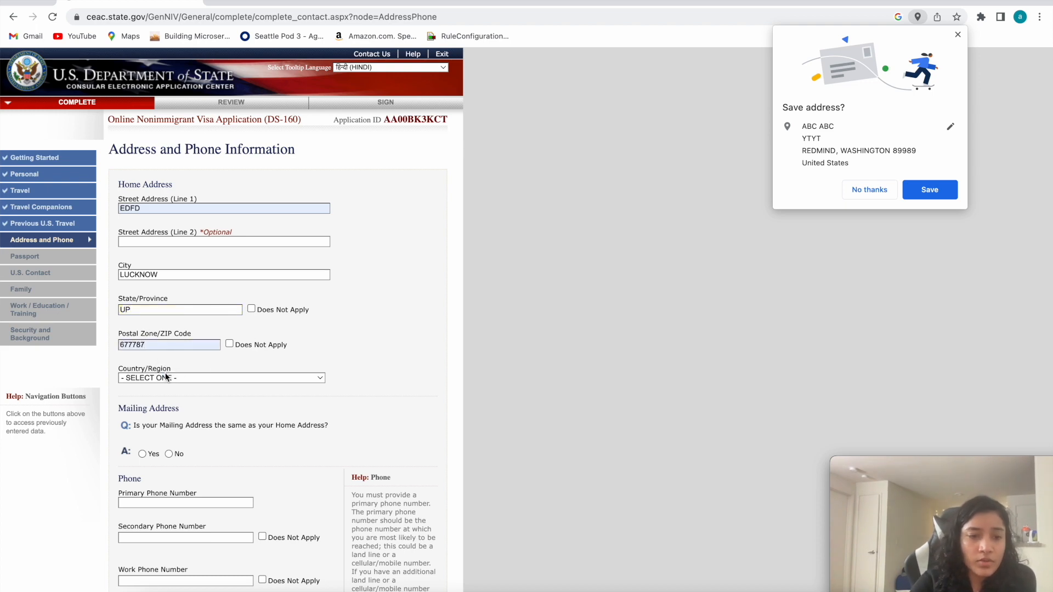
{"action": "left_click", "coordinate": [180, 378]}
{"action": "scroll", "coordinate": [176, 535], "scroll_direction": "down", "scroll_amount": 5}
{"action": "scroll", "coordinate": [177, 535], "scroll_direction": "down", "scroll_amount": 15}
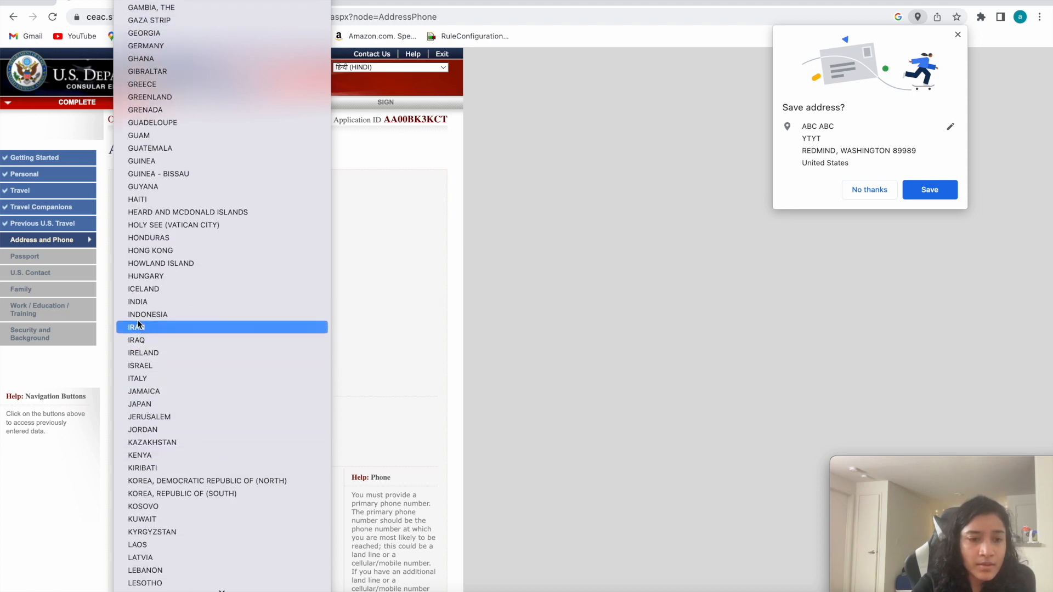
{"action": "left_click", "coordinate": [137, 302]}
Answer Yes to the mailing address being the same as the home address.
{"action": "scroll", "coordinate": [222, 414], "scroll_direction": "down", "scroll_amount": 3}
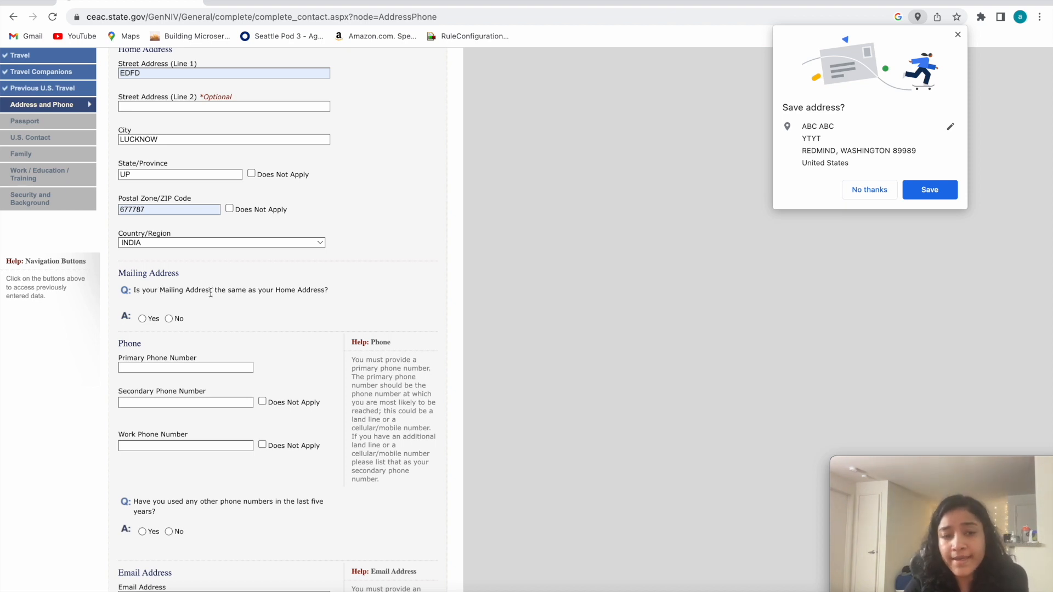
{"action": "mouse_move", "coordinate": [211, 292]}
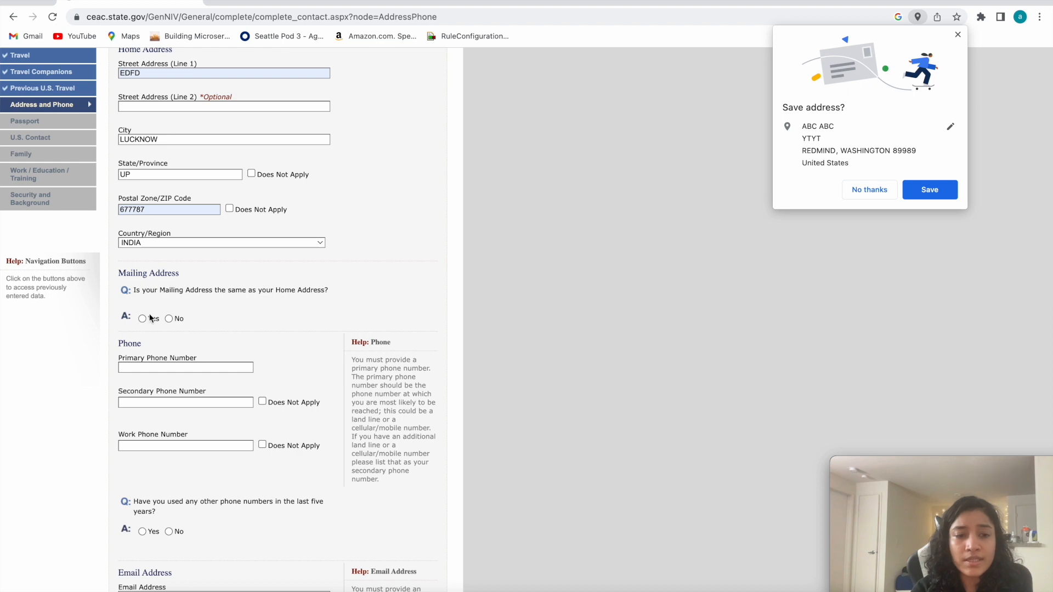
{"action": "scroll", "coordinate": [239, 293], "scroll_direction": "up", "scroll_amount": 2}
{"action": "scroll", "coordinate": [226, 420], "scroll_direction": "down", "scroll_amount": 1}
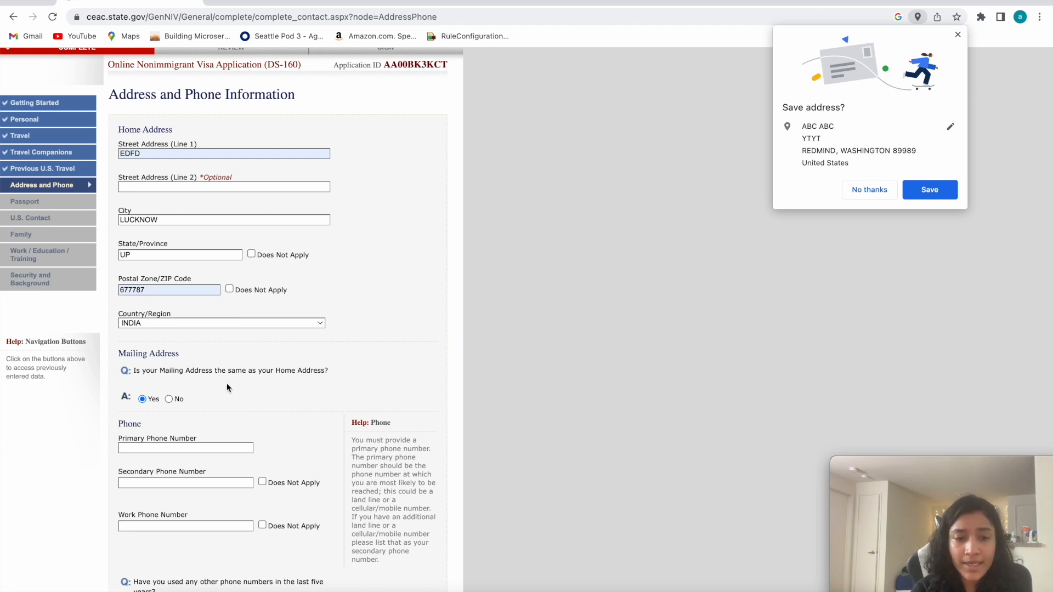
Fill in the primary phone number with the previously used number.
{"action": "scroll", "coordinate": [148, 466], "scroll_direction": "down", "scroll_amount": 2}
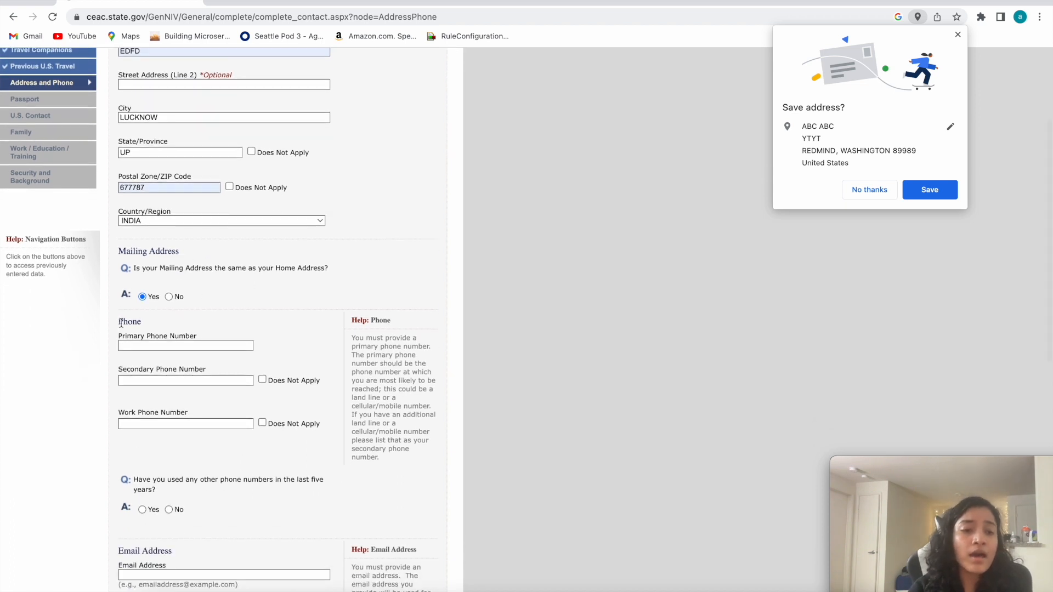
{"action": "left_click", "coordinate": [155, 345]}
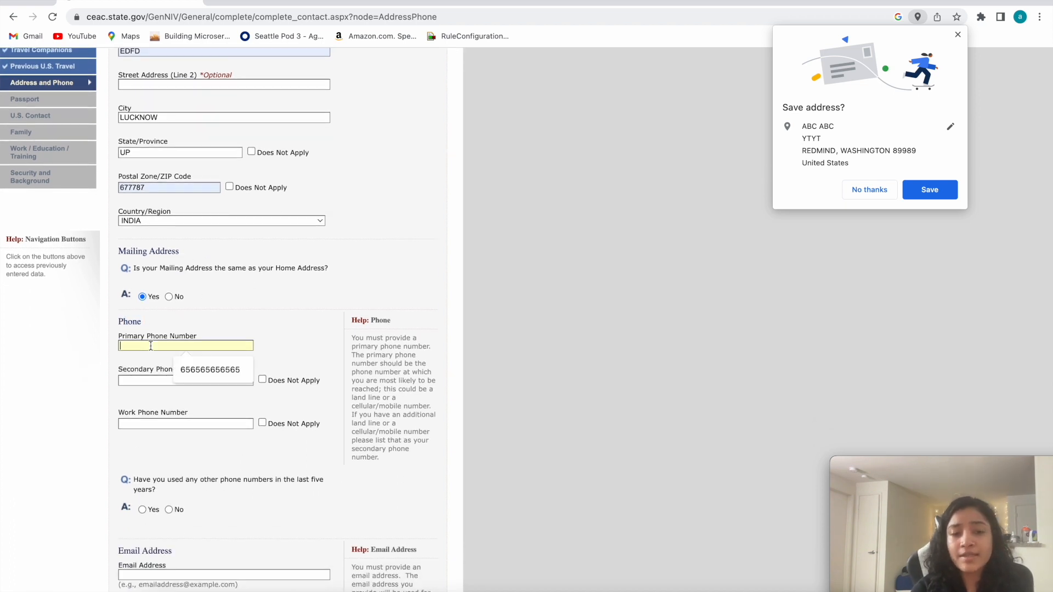
{"action": "left_click", "coordinate": [199, 375]}
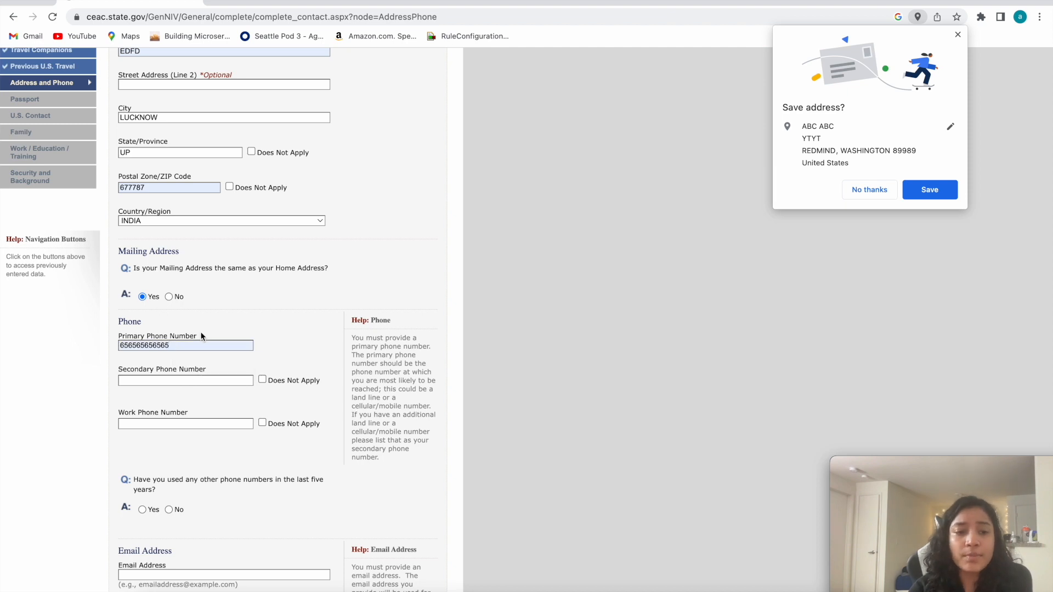
{"action": "left_click_drag", "start_coordinate": [202, 332], "coordinate": [106, 332]}
{"action": "left_click", "coordinate": [106, 332]}
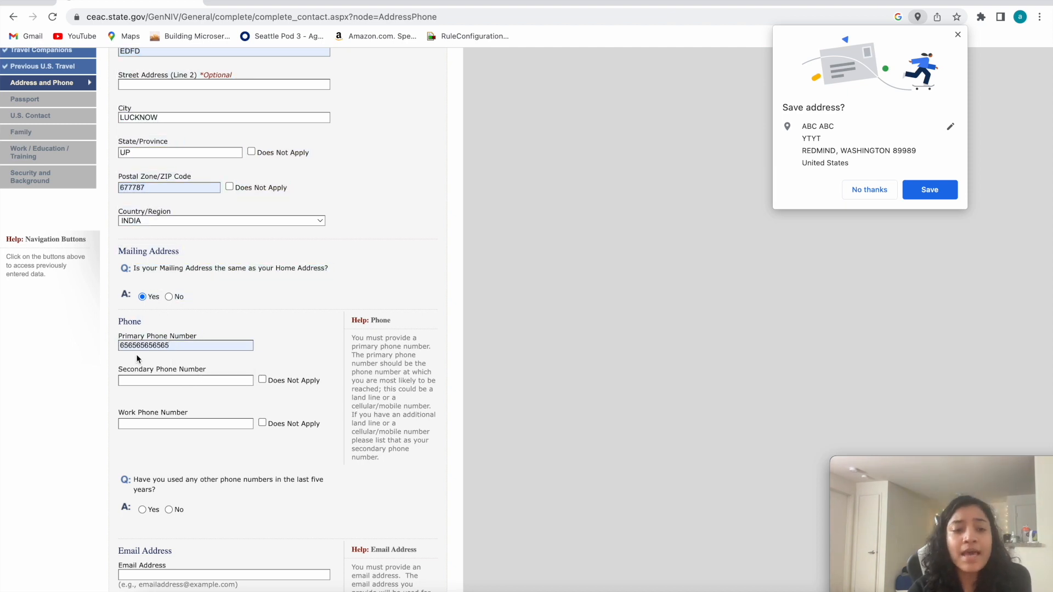
Mark the secondary and work phone numbers as Does Not Apply, and answer No to other phone numbers used in the last five years.
{"action": "left_click", "coordinate": [134, 380]}
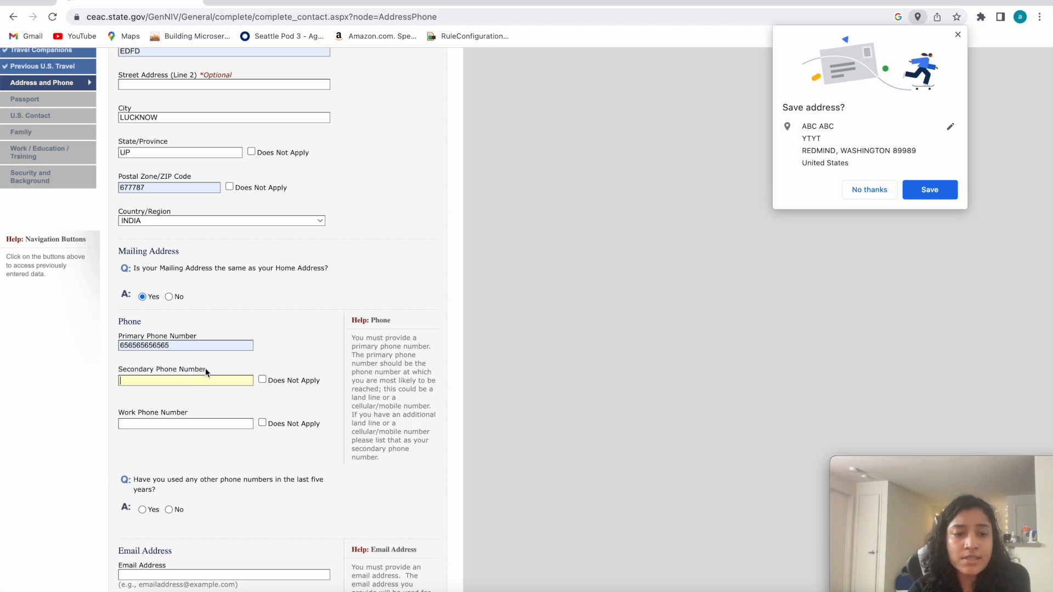
{"action": "left_click", "coordinate": [144, 370]}
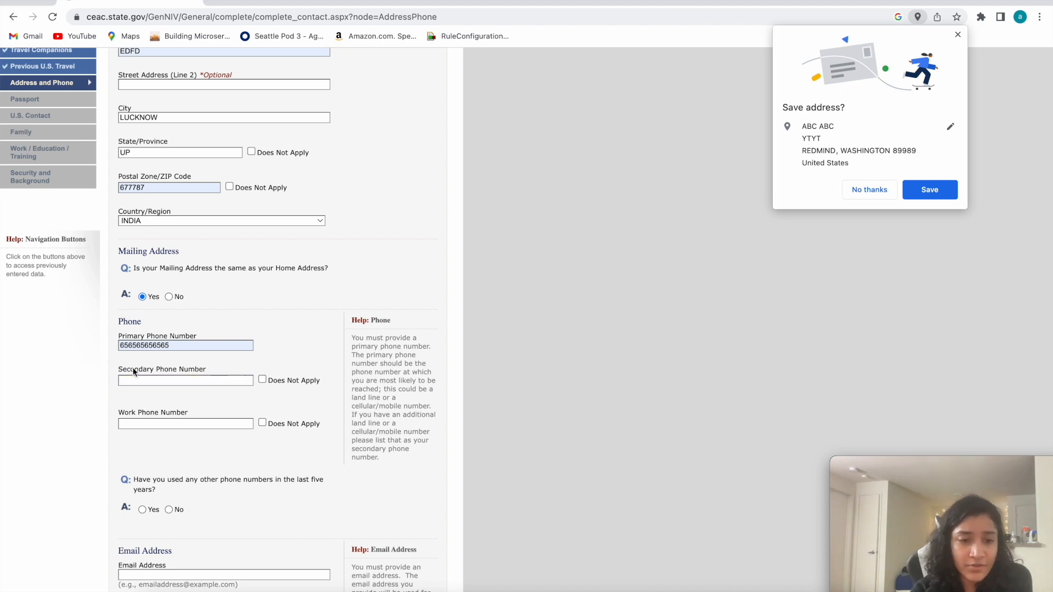
{"action": "left_click", "coordinate": [262, 380]}
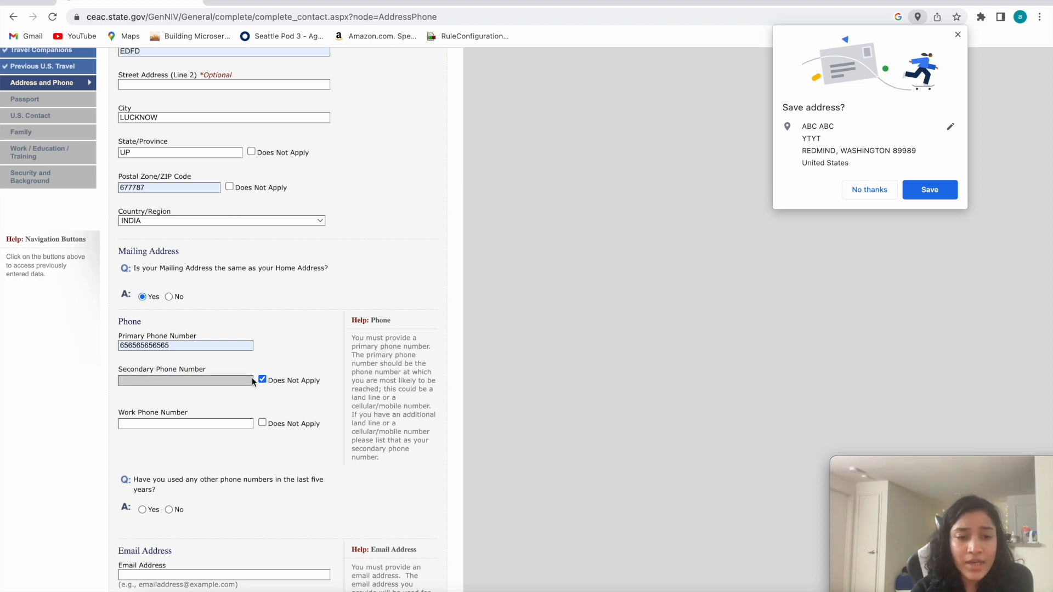
{"action": "scroll", "coordinate": [262, 378], "scroll_direction": "down", "scroll_amount": 2}
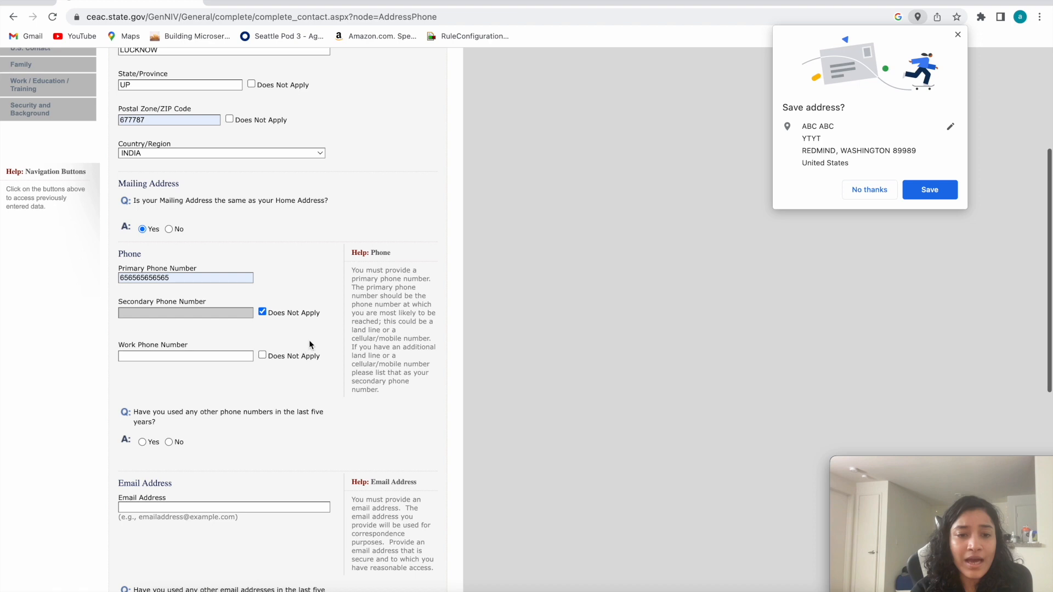
{"action": "left_click", "coordinate": [121, 356]}
{"action": "left_click", "coordinate": [263, 356]}
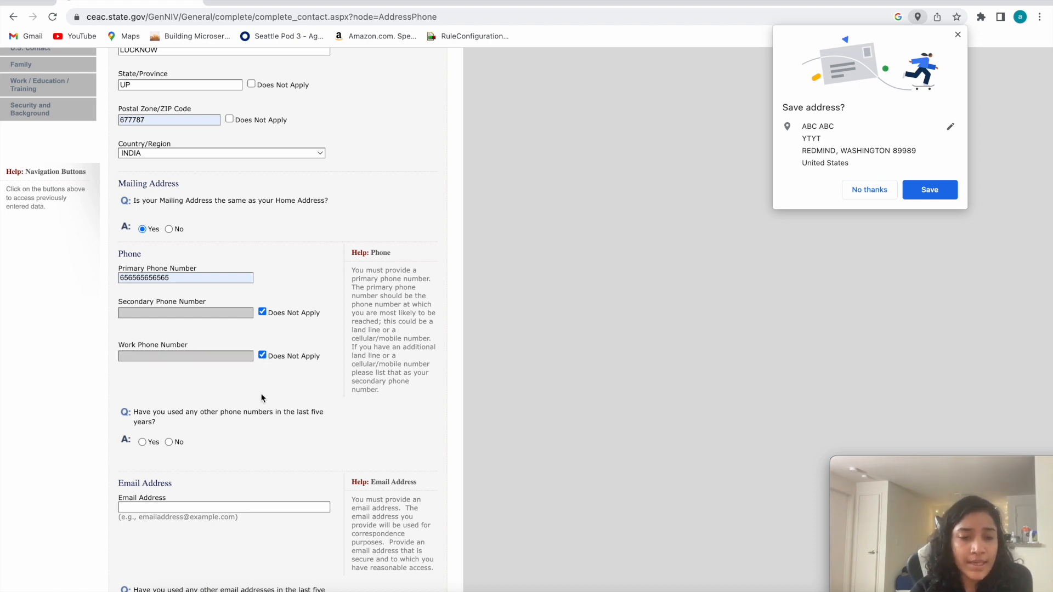
{"action": "scroll", "coordinate": [263, 399], "scroll_direction": "down", "scroll_amount": 3}
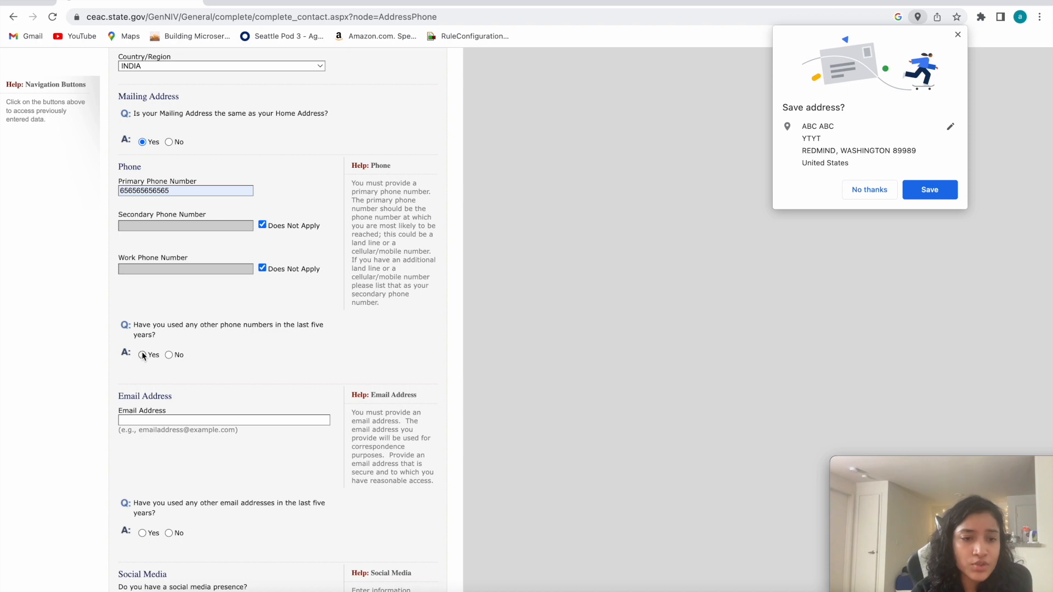
{"action": "left_click", "coordinate": [169, 356]}
Fill in the applicant's email address with the previously used entry.
{"action": "scroll", "coordinate": [172, 384], "scroll_direction": "down", "scroll_amount": 10}
{"action": "scroll", "coordinate": [173, 428], "scroll_direction": "down", "scroll_amount": 1}
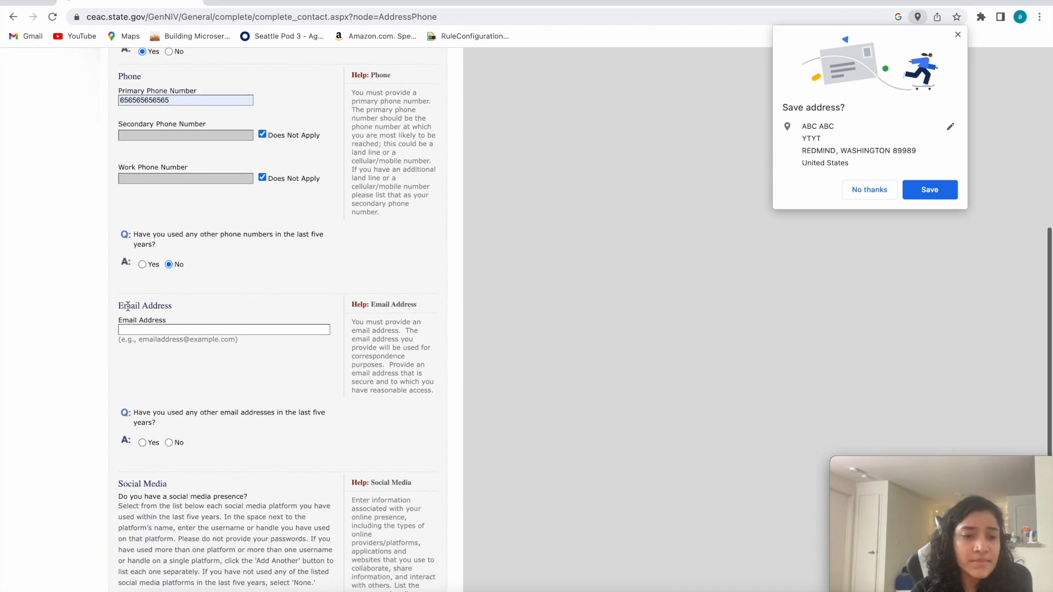
{"action": "left_click", "coordinate": [151, 329]}
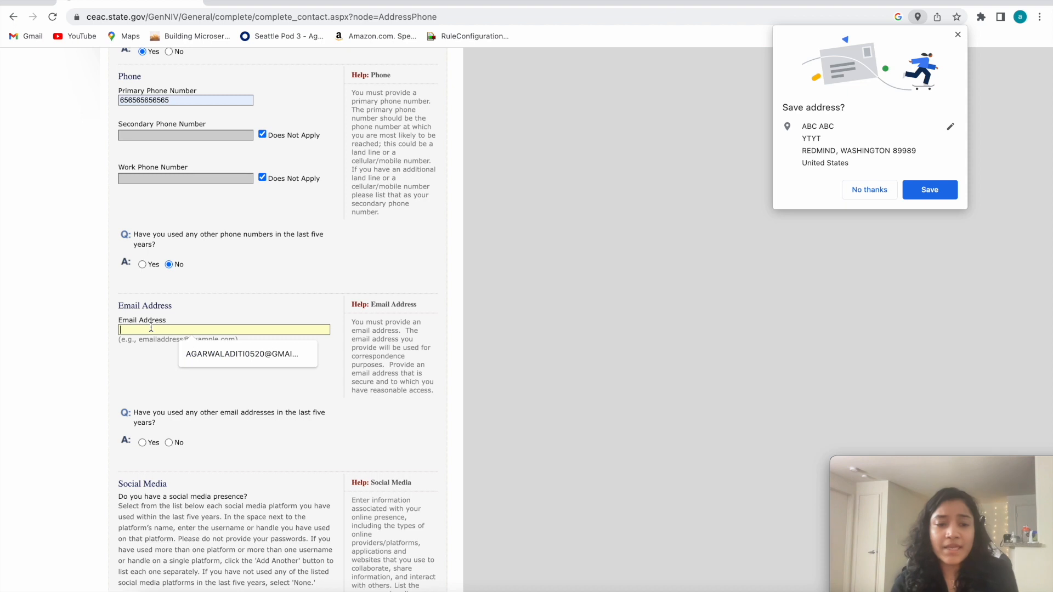
{"action": "left_click", "coordinate": [189, 354]}
{"action": "left_click_drag", "start_coordinate": [235, 331], "coordinate": [122, 324]}
{"action": "left_click", "coordinate": [121, 307]}
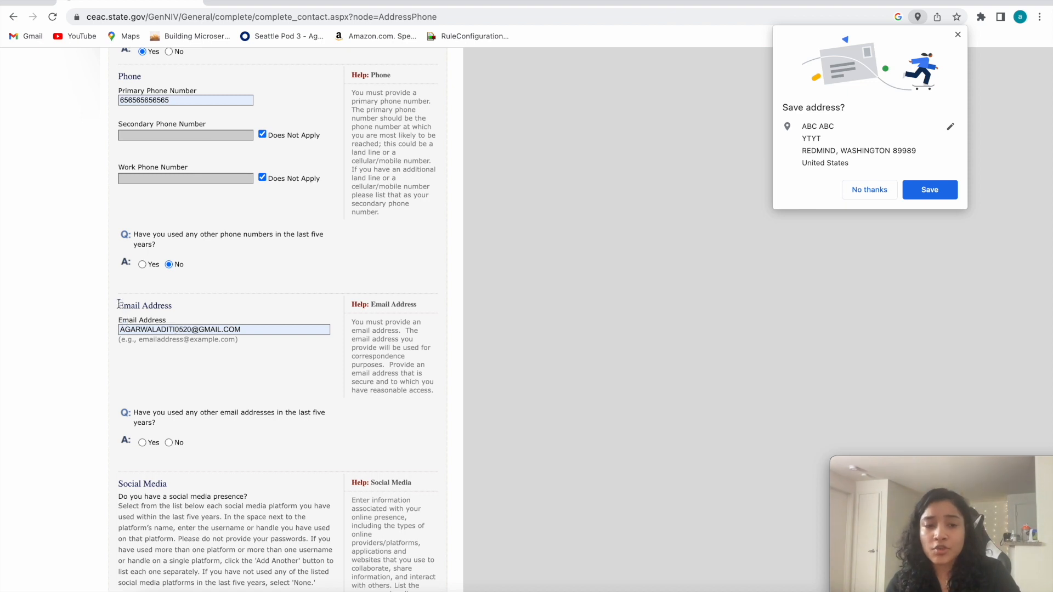
{"action": "left_click_drag", "start_coordinate": [166, 321], "coordinate": [125, 303]}
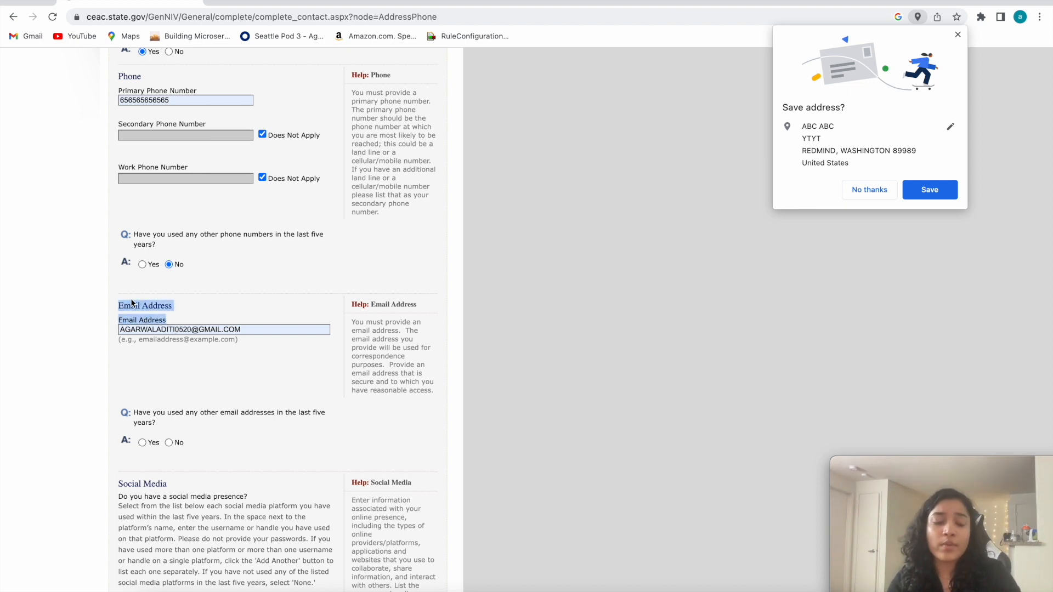
{"action": "left_click", "coordinate": [192, 317]}
Answer No to having used any other email addresses in the last five years.
{"action": "scroll", "coordinate": [177, 373], "scroll_direction": "down", "scroll_amount": 3}
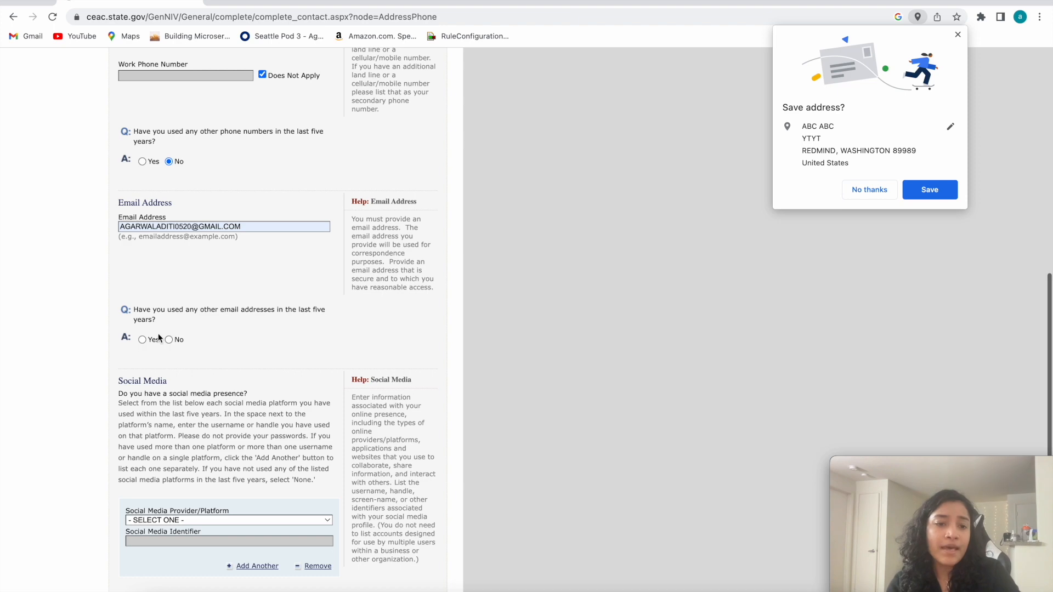
{"action": "left_click_drag", "start_coordinate": [240, 312], "coordinate": [129, 310]}
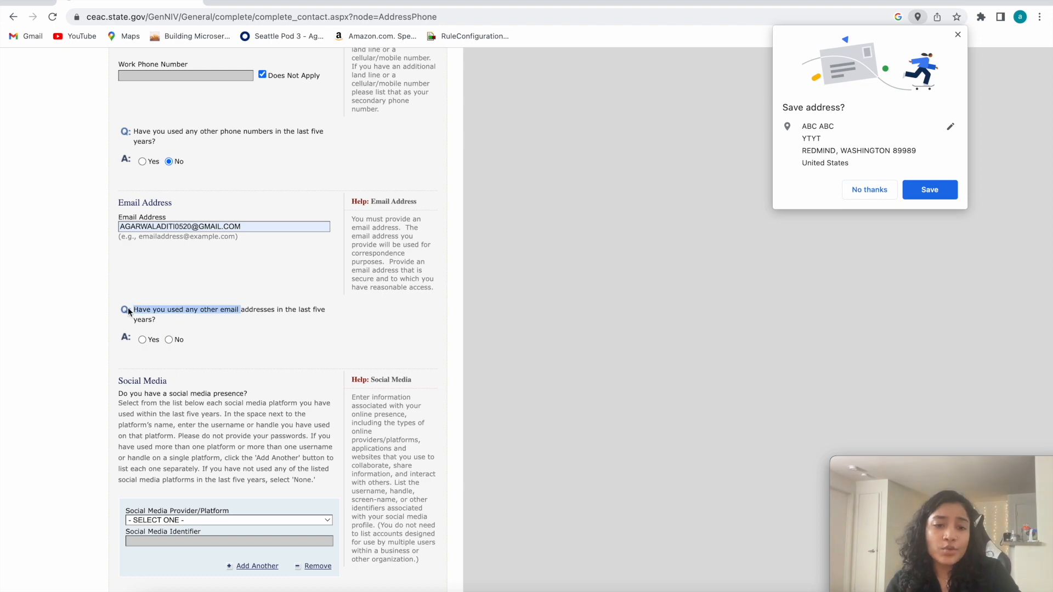
{"action": "left_click", "coordinate": [169, 339]}
{"action": "scroll", "coordinate": [168, 346], "scroll_direction": "up", "scroll_amount": 5}
{"action": "scroll", "coordinate": [167, 387], "scroll_direction": "down", "scroll_amount": 8}
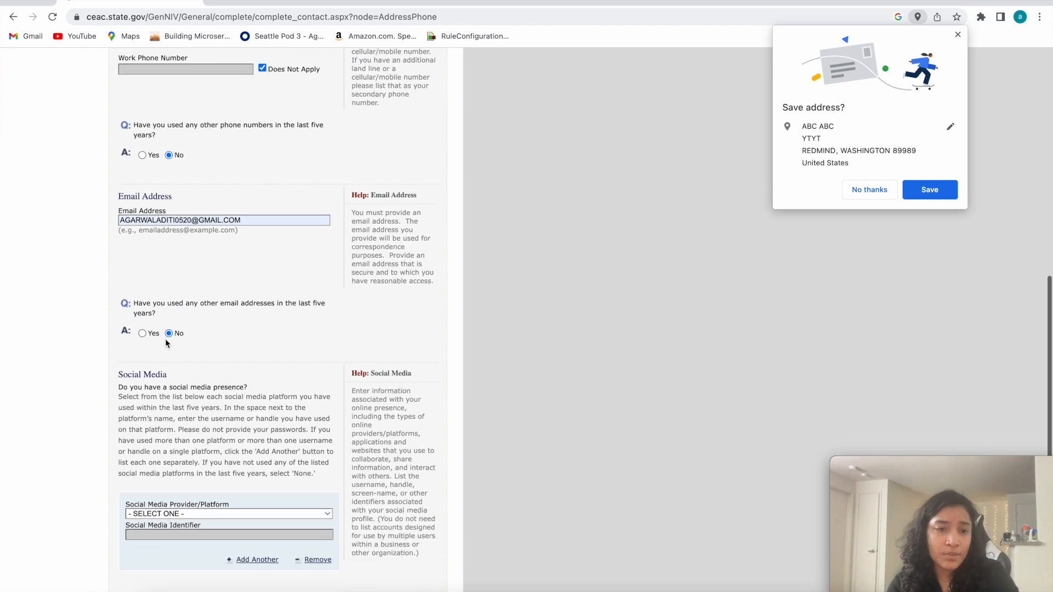
Choose Facebook as the social media platform in the Social Media section.
{"action": "left_click_drag", "start_coordinate": [127, 259], "coordinate": [190, 328]}
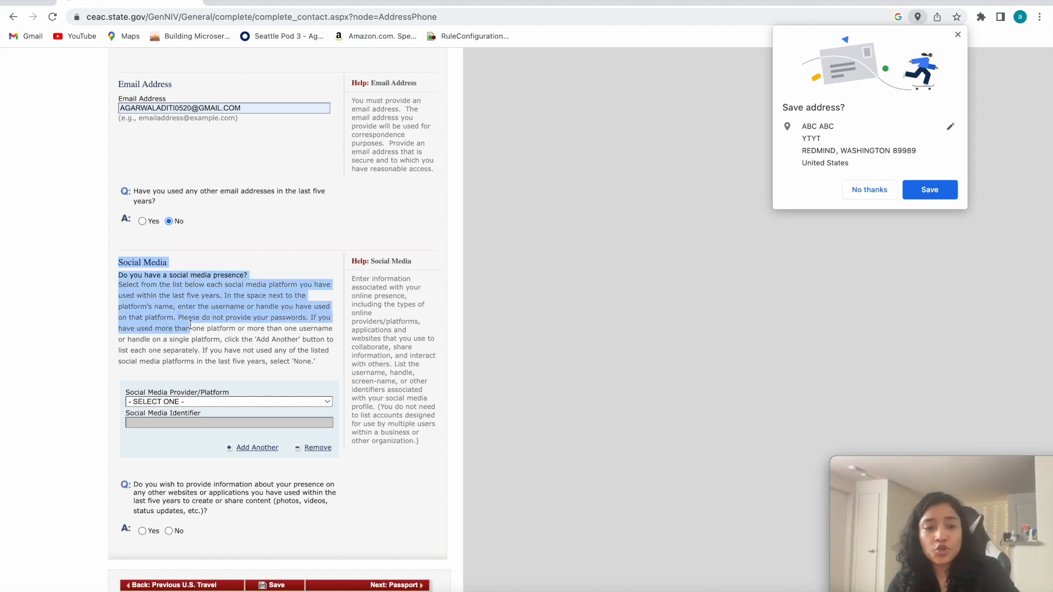
{"action": "left_click", "coordinate": [194, 402]}
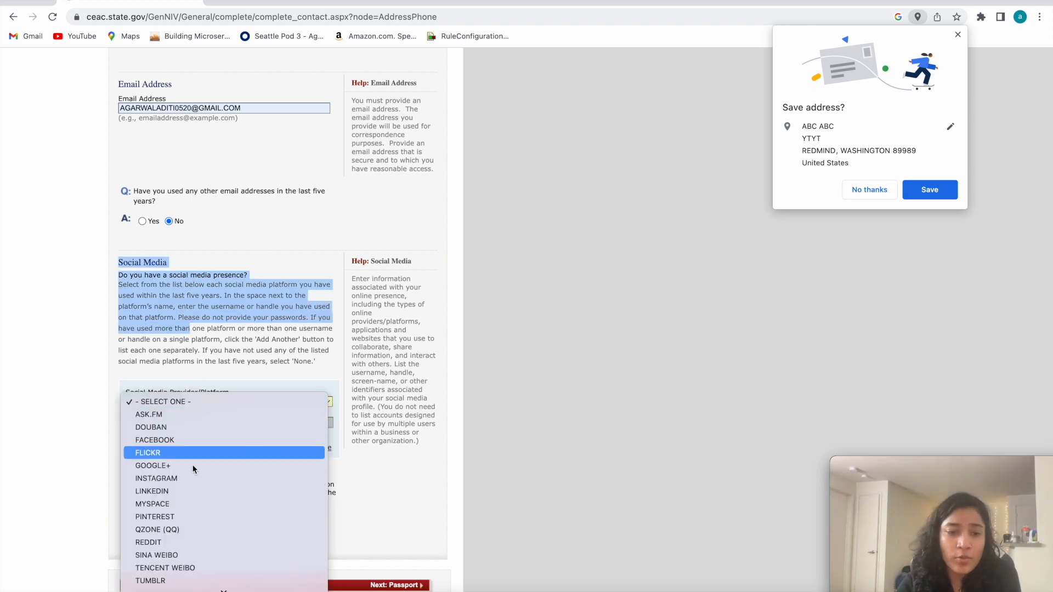
{"action": "scroll", "coordinate": [192, 494], "scroll_direction": "down", "scroll_amount": 3}
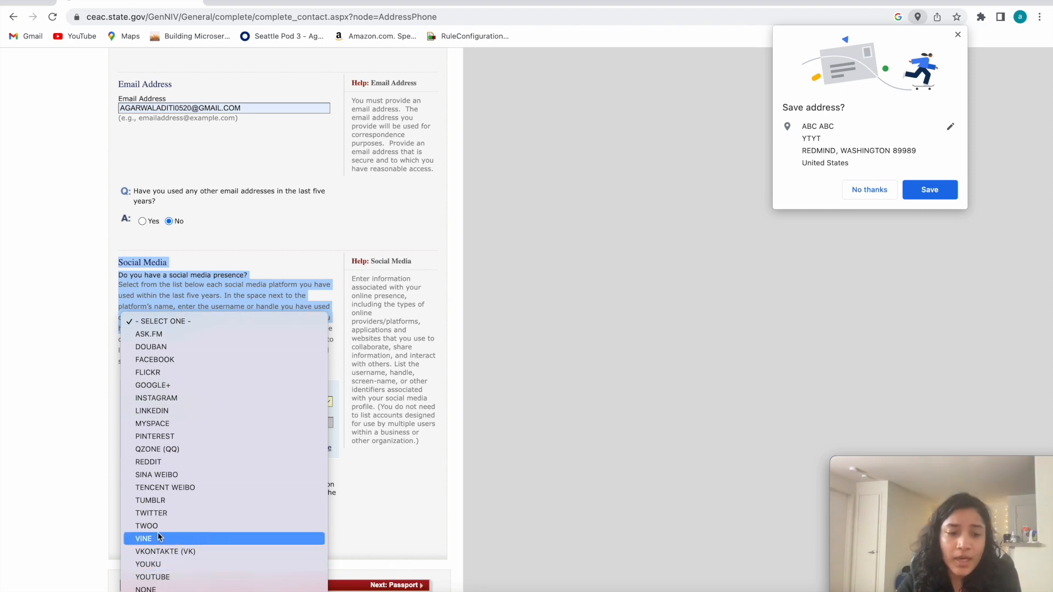
{"action": "left_click", "coordinate": [159, 357]}
{"action": "scroll", "coordinate": [164, 478], "scroll_direction": "up", "scroll_amount": 4}
{"action": "scroll", "coordinate": [164, 478], "scroll_direction": "down", "scroll_amount": 5}
{"action": "left_click", "coordinate": [184, 350]}
{"action": "left_click", "coordinate": [180, 331]}
{"action": "left_click", "coordinate": [150, 330]}
{"action": "left_click", "coordinate": [193, 351]}
{"action": "left_click", "coordinate": [190, 331]}
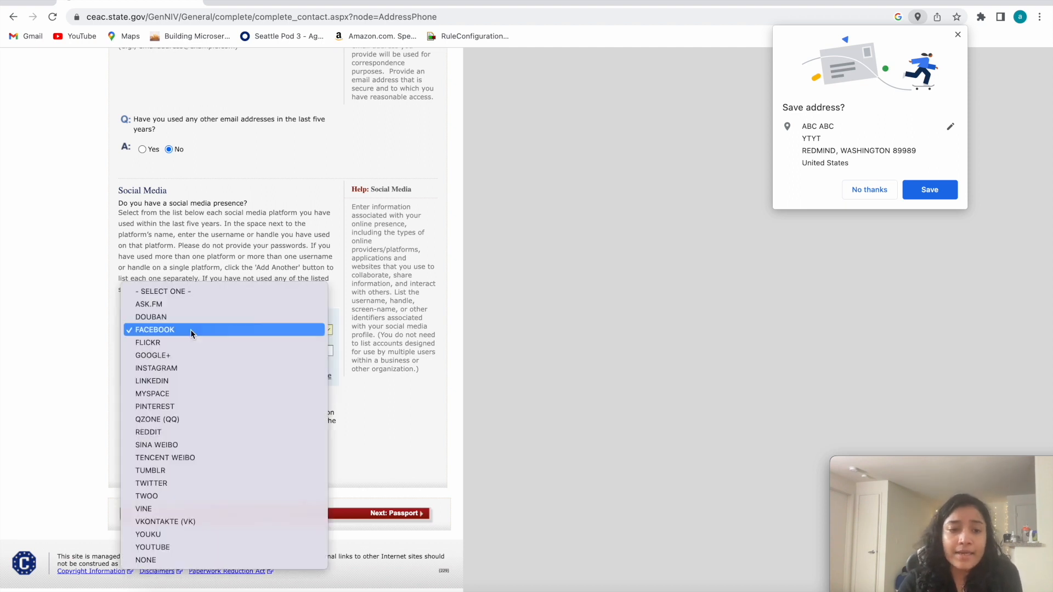
{"action": "left_click", "coordinate": [65, 409]}
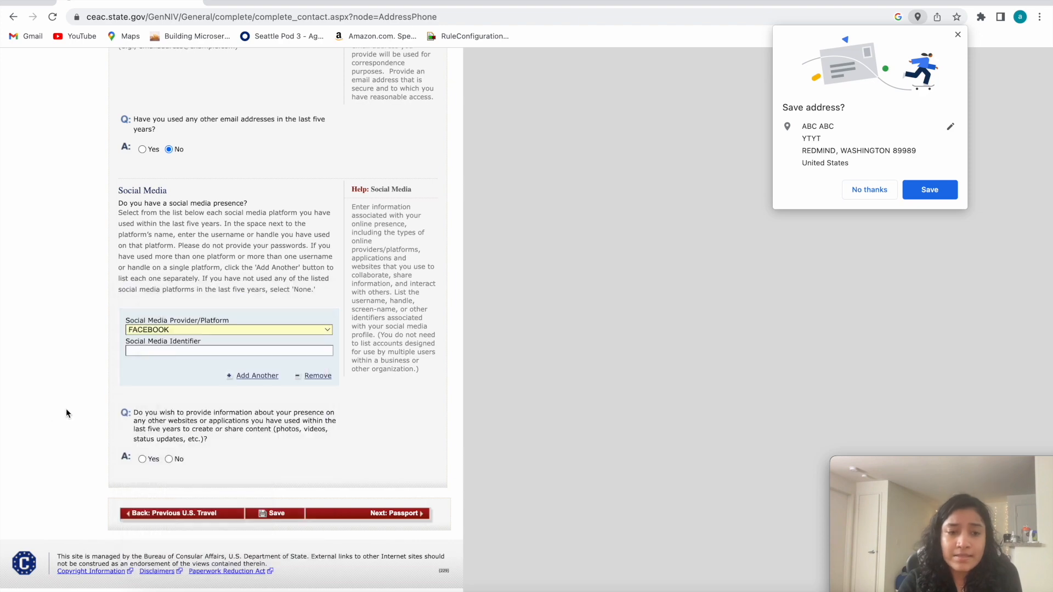
Switch the social media platform to Instagram.
{"action": "left_click", "coordinate": [185, 329]}
{"action": "left_click", "coordinate": [177, 367]}
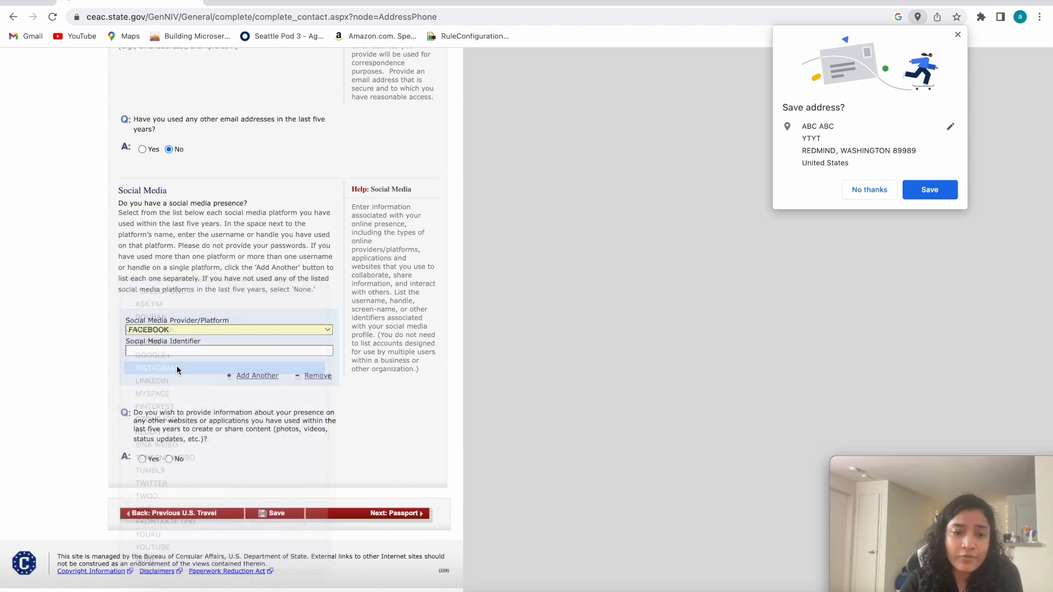
{"action": "scroll", "coordinate": [177, 402], "scroll_direction": "down", "scroll_amount": 2}
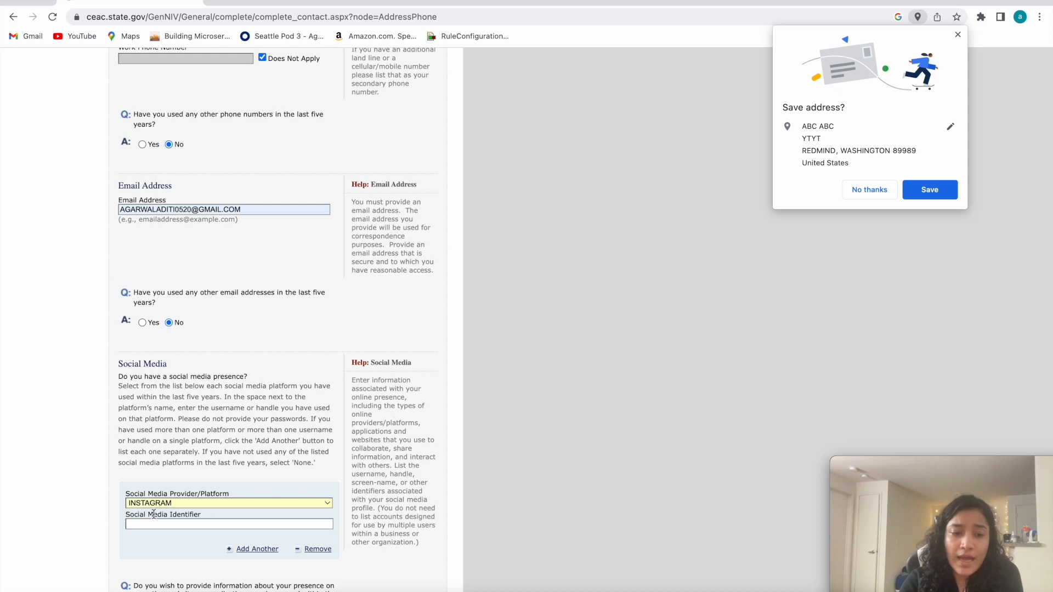
Set the social media platform to NONE to declare no social media presence.
{"action": "left_click", "coordinate": [196, 505]}
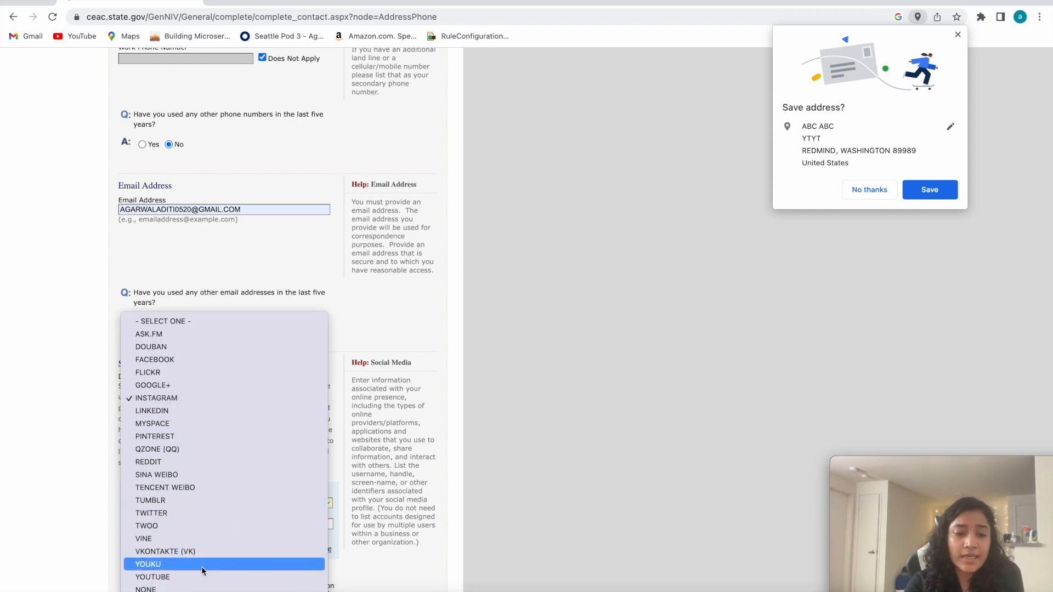
{"action": "left_click", "coordinate": [167, 590]}
{"action": "scroll", "coordinate": [71, 449], "scroll_direction": "down", "scroll_amount": 5}
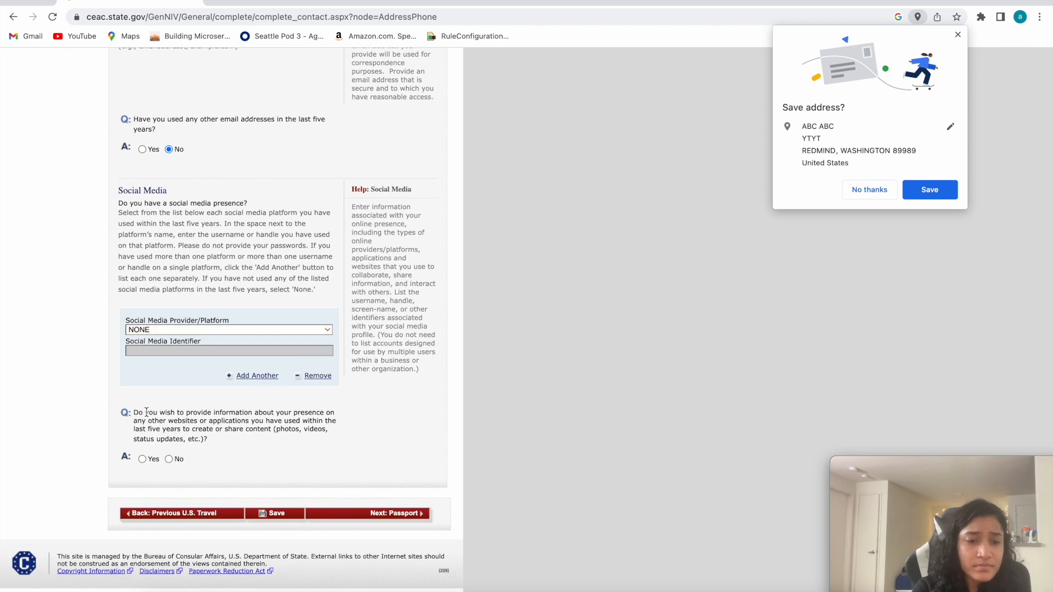
Answer No to providing information about presence on other websites or applications, and save the Address and Phone page.
{"action": "triple_click", "coordinate": [174, 433]}
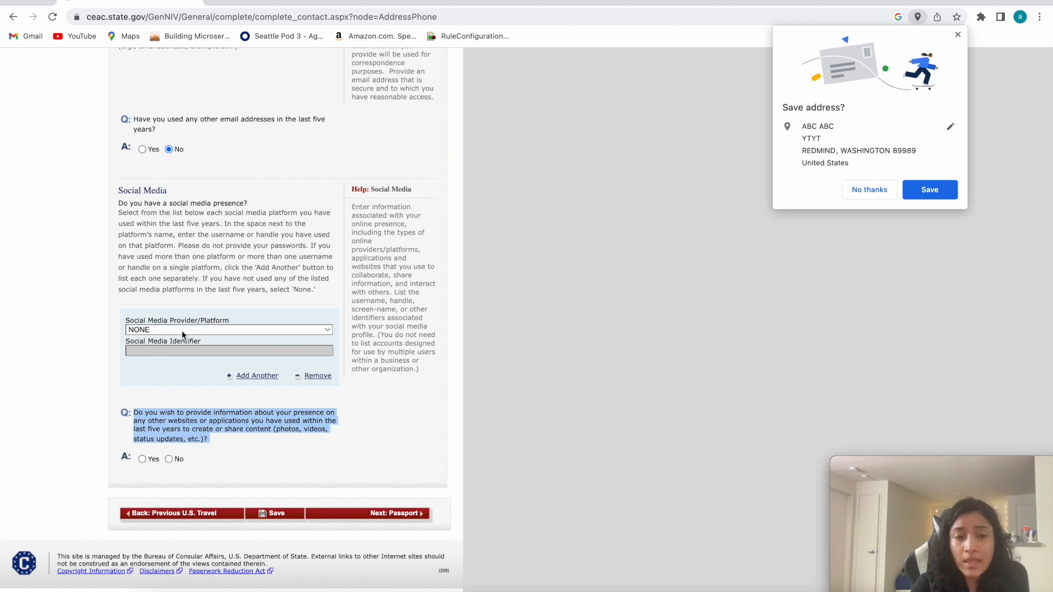
{"action": "left_click", "coordinate": [169, 460]}
{"action": "left_click", "coordinate": [274, 514]}
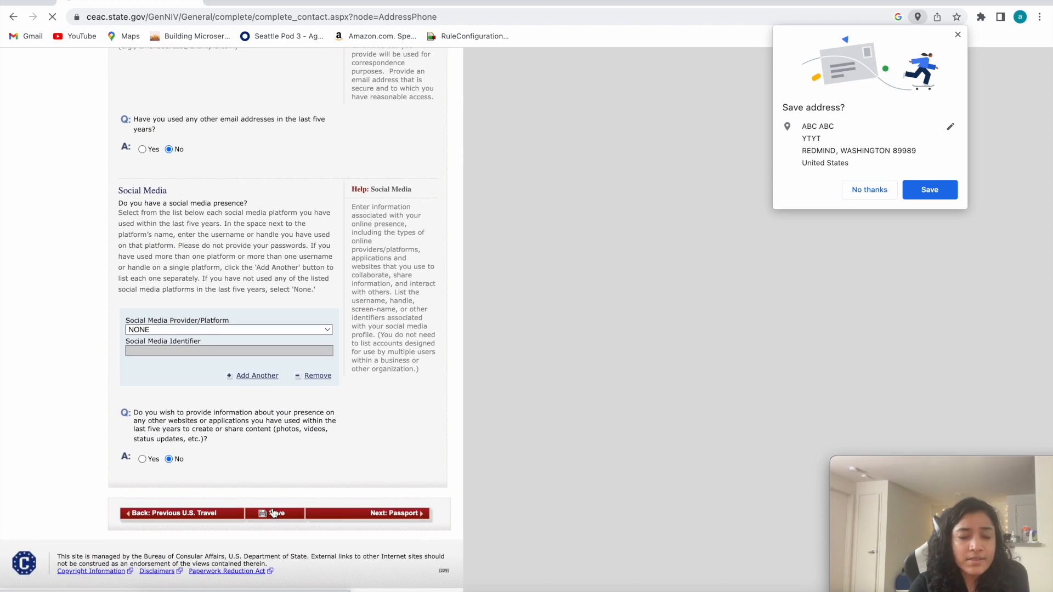
Return to the saved Address and Phone form and continue to the Passport section.
{"action": "left_click", "coordinate": [195, 262]}
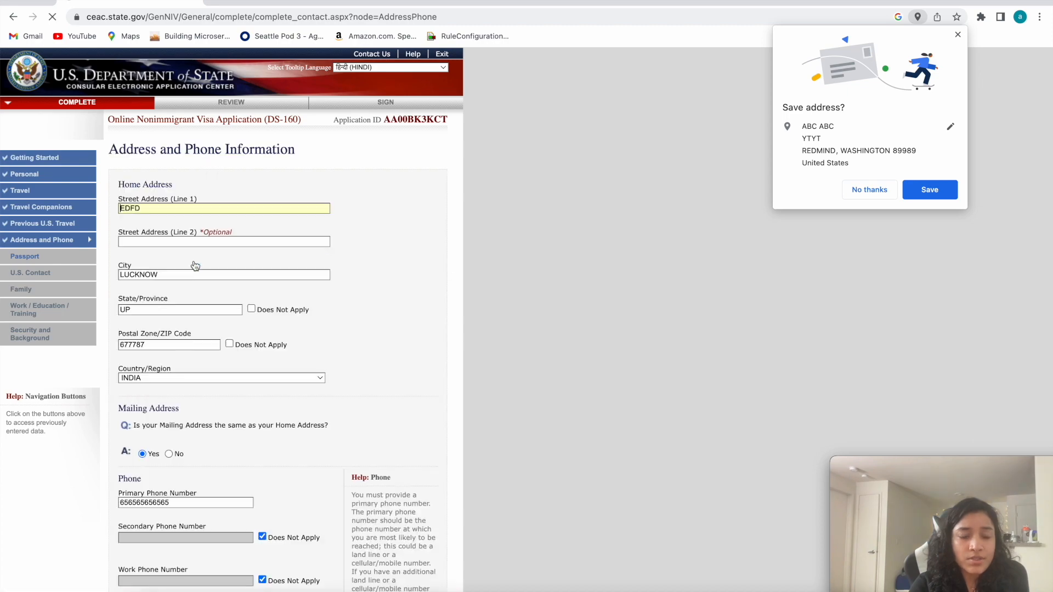
{"action": "scroll", "coordinate": [268, 344], "scroll_direction": "down", "scroll_amount": 9}
{"action": "scroll", "coordinate": [395, 515], "scroll_direction": "down", "scroll_amount": 3}
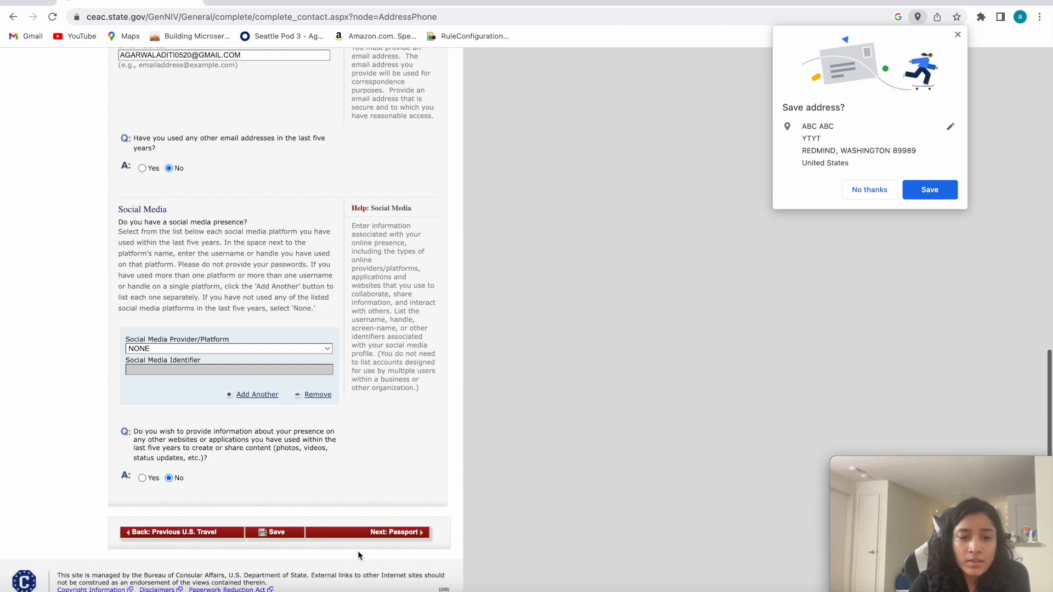
{"action": "left_click", "coordinate": [384, 536]}
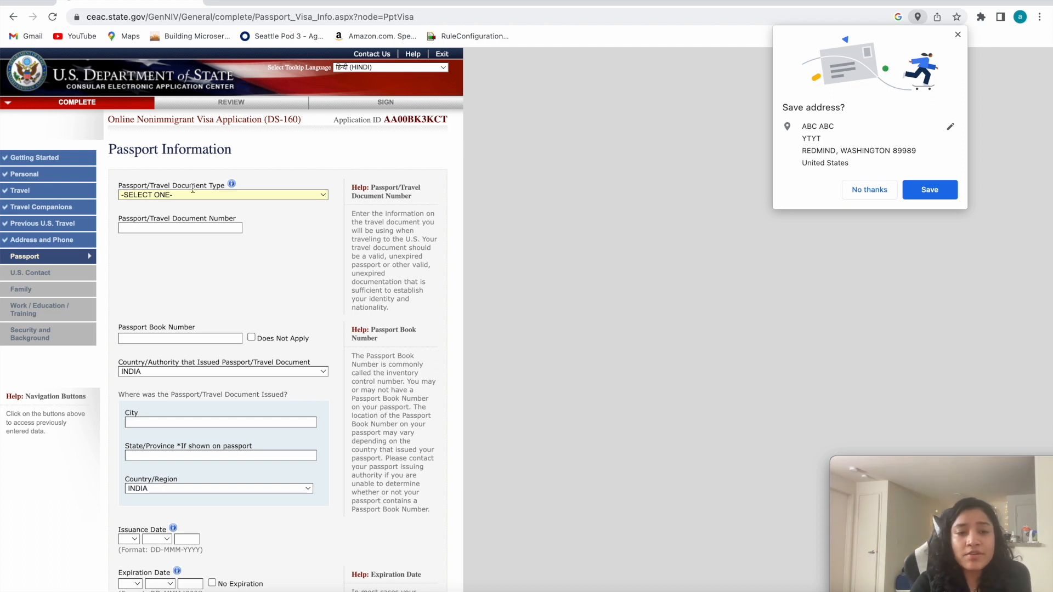
Set the passport document type to Regular and enter the applicant's passport number.
{"action": "left_click", "coordinate": [180, 194]}
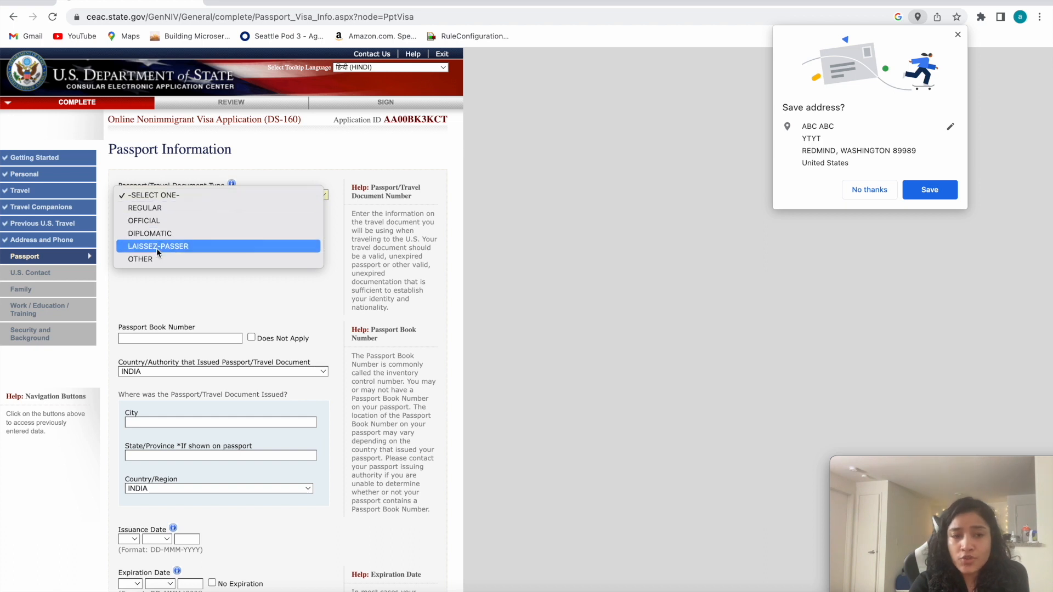
{"action": "left_click", "coordinate": [140, 208]}
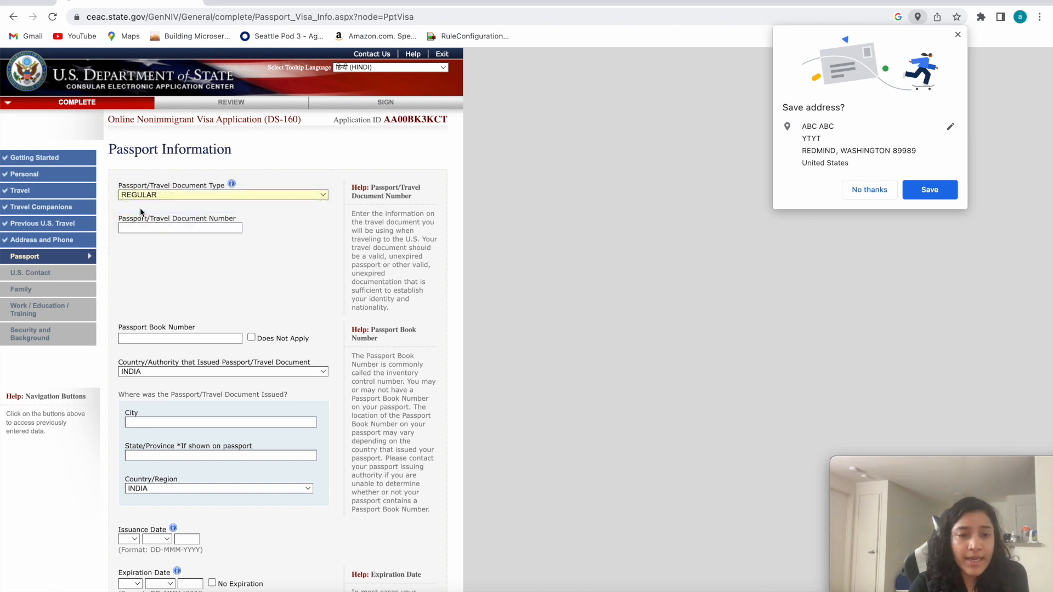
{"action": "left_click_drag", "start_coordinate": [123, 217], "coordinate": [234, 220]}
{"action": "left_click", "coordinate": [172, 229]}
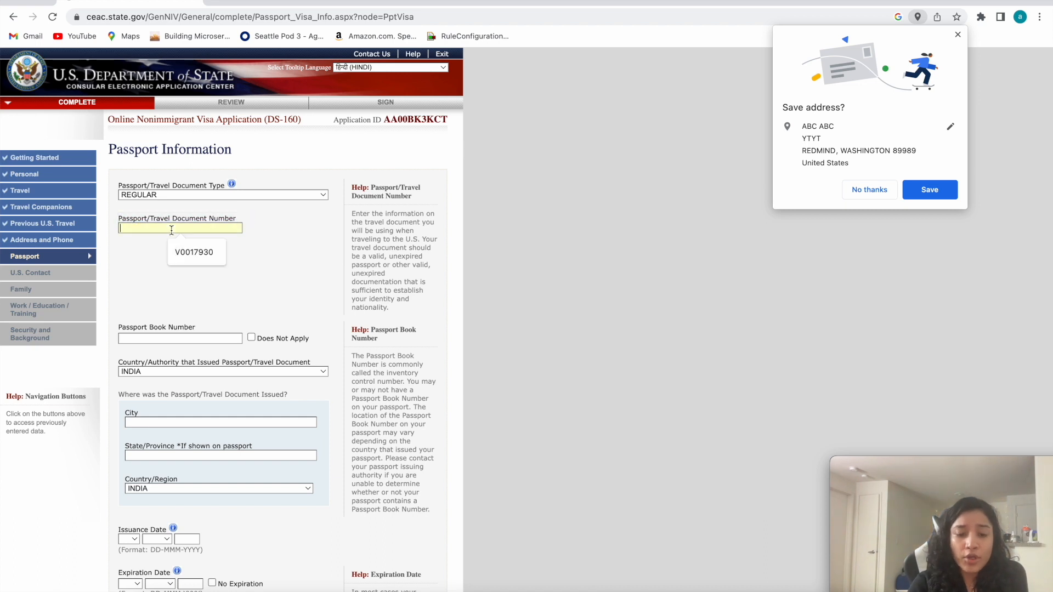
{"action": "type", "text": "666666"}
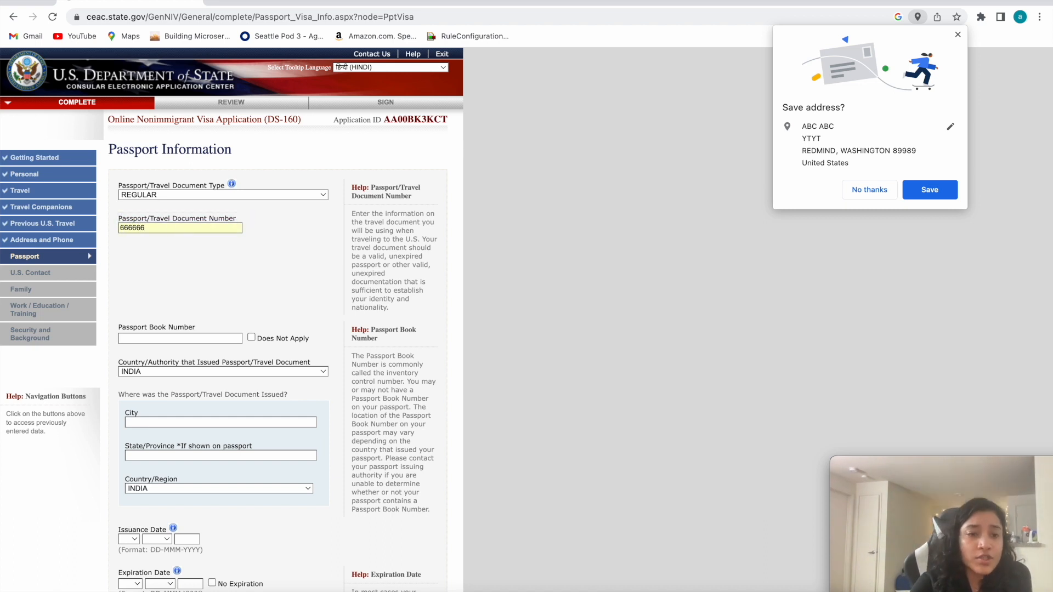
{"action": "type", "text": "6"}
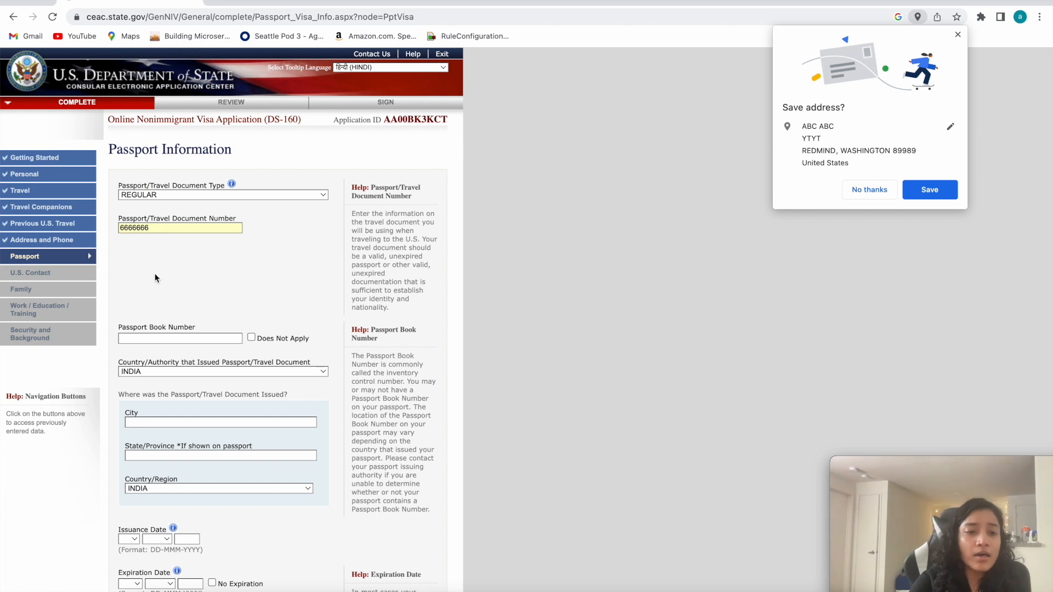
{"action": "scroll", "coordinate": [155, 274], "scroll_direction": "down", "scroll_amount": 1}
{"action": "left_click_drag", "start_coordinate": [157, 194], "coordinate": [101, 197]}
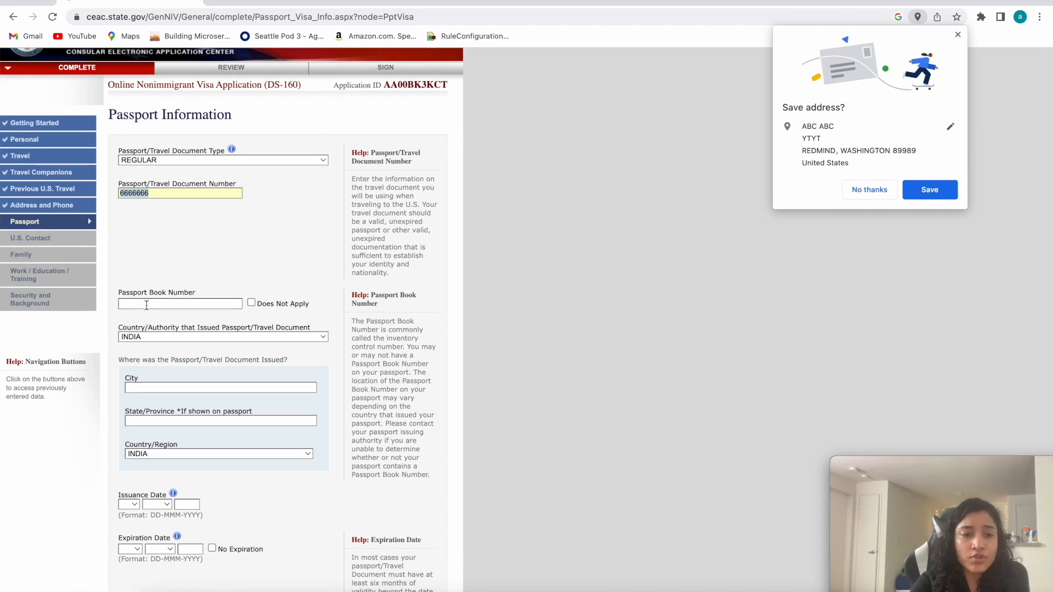
{"action": "left_click", "coordinate": [151, 191]}
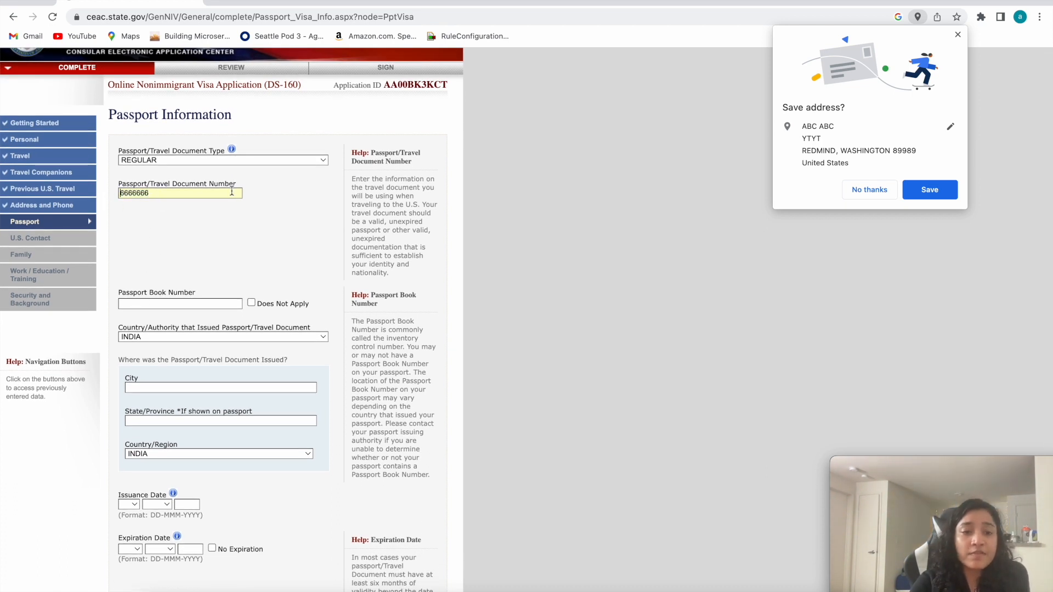
{"action": "left_click_drag", "start_coordinate": [160, 188], "coordinate": [120, 187]}
{"action": "left_click", "coordinate": [148, 193]}
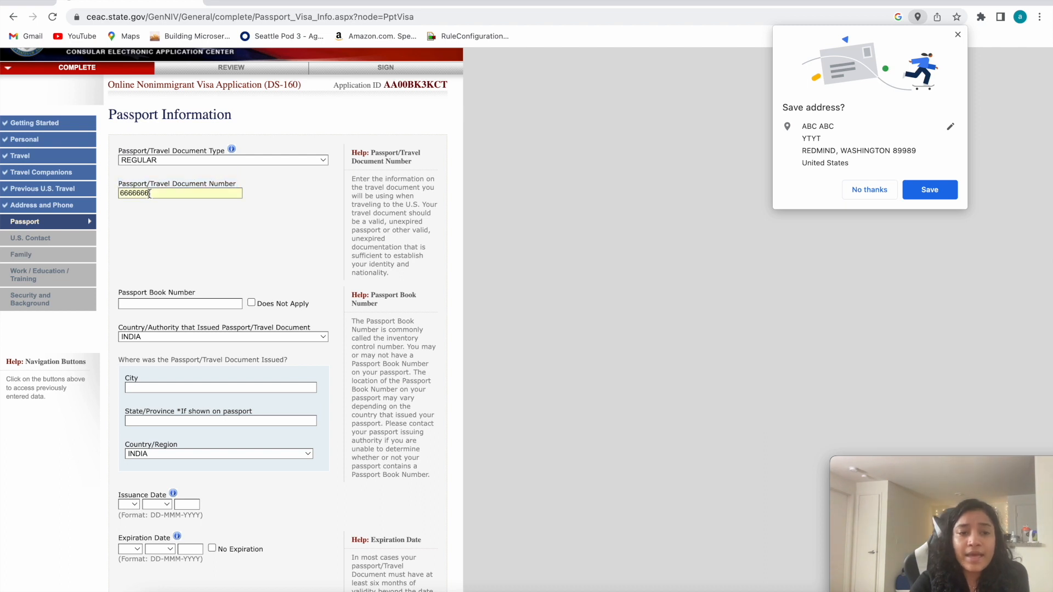
{"action": "left_click", "coordinate": [121, 184]}
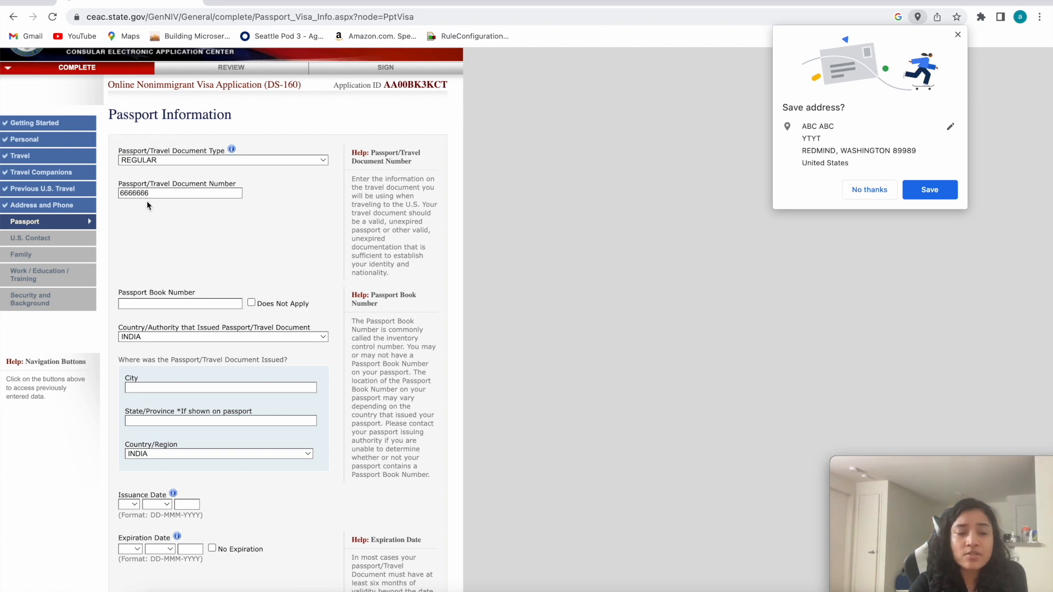
Mark the Passport Book Number as Does Not Apply.
{"action": "scroll", "coordinate": [158, 290], "scroll_direction": "down", "scroll_amount": 1}
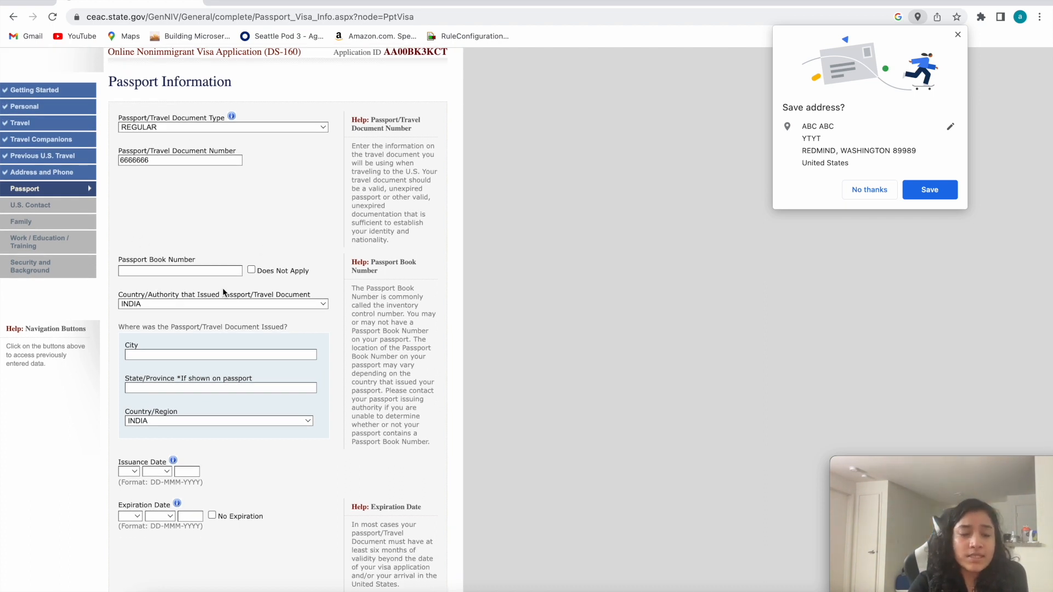
{"action": "scroll", "coordinate": [224, 231], "scroll_direction": "down", "scroll_amount": 1}
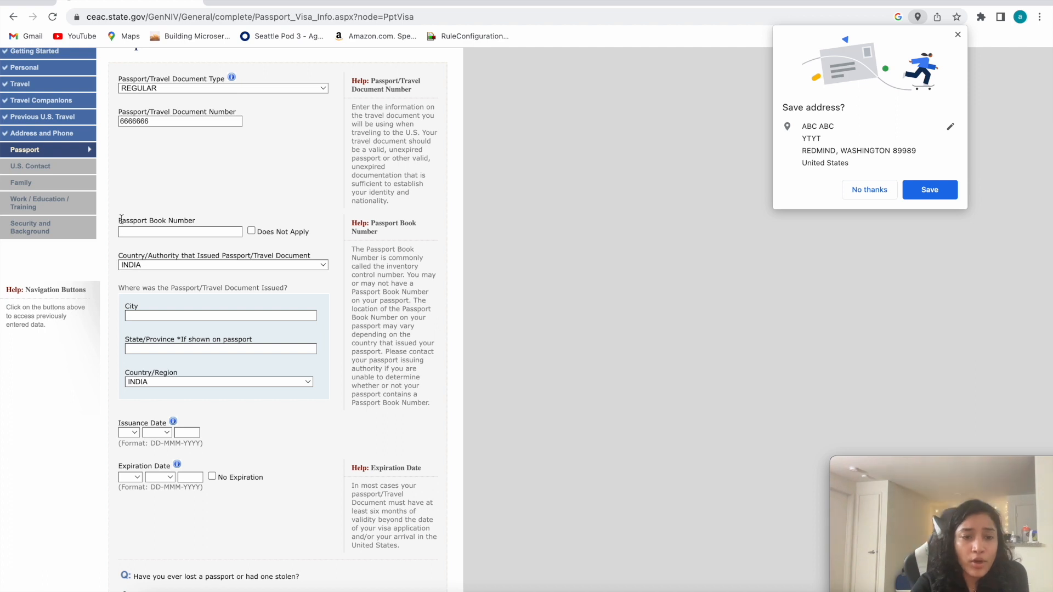
{"action": "left_click", "coordinate": [251, 232]}
Fill in the passport's place of issue with city HGH and state UP.
{"action": "scroll", "coordinate": [252, 234], "scroll_direction": "down", "scroll_amount": 1}
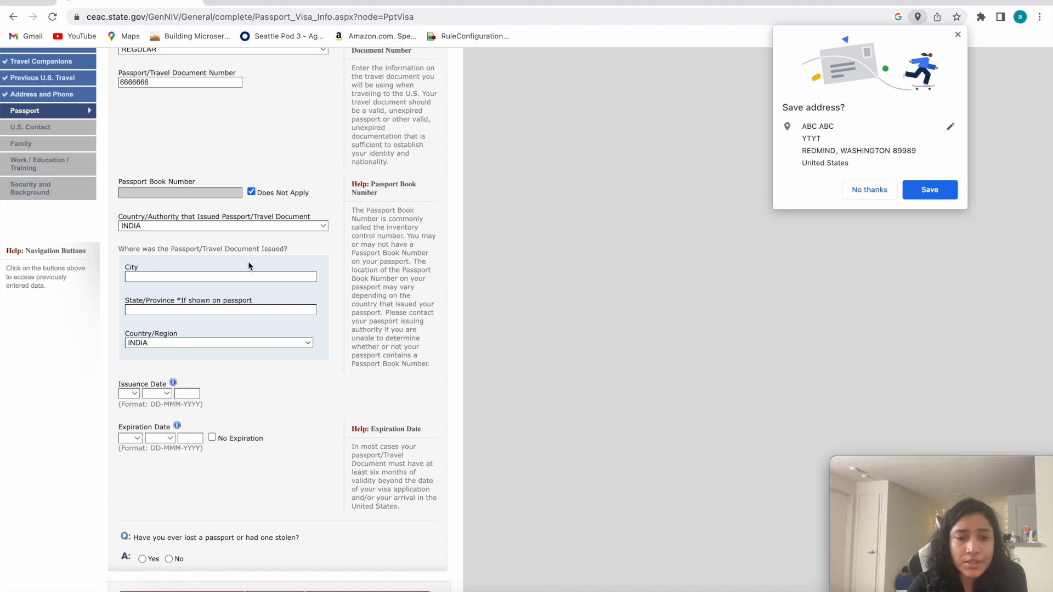
{"action": "scroll", "coordinate": [143, 280], "scroll_direction": "down", "scroll_amount": 3}
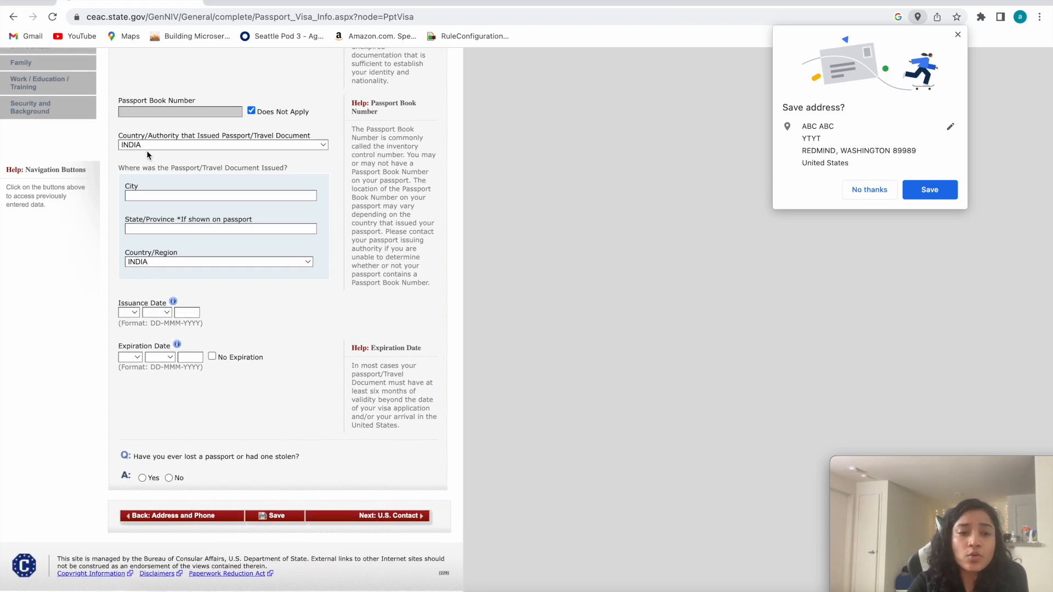
{"action": "left_click", "coordinate": [159, 197]}
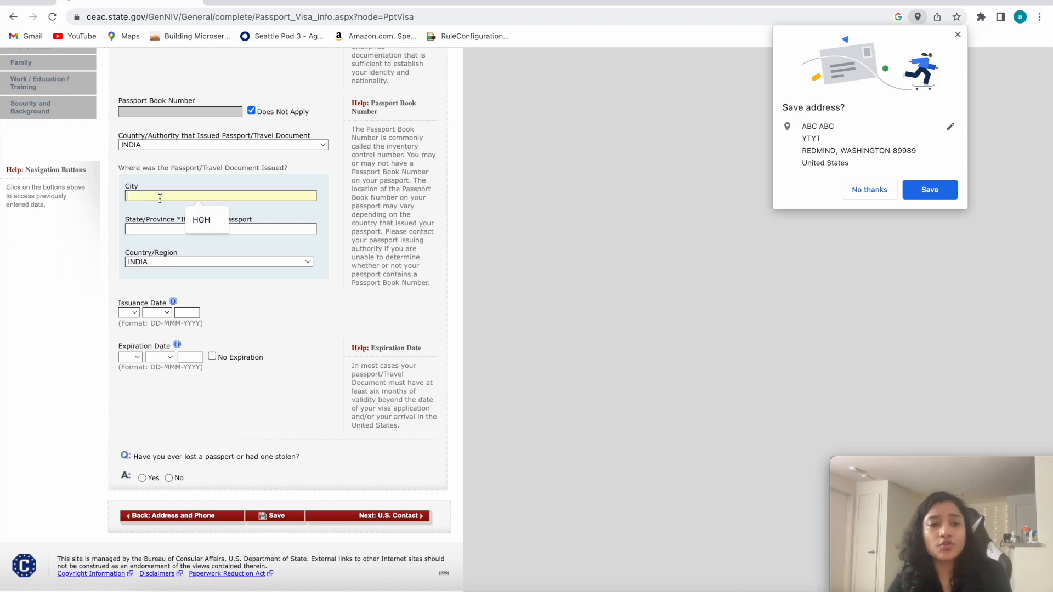
{"action": "left_click", "coordinate": [201, 220]}
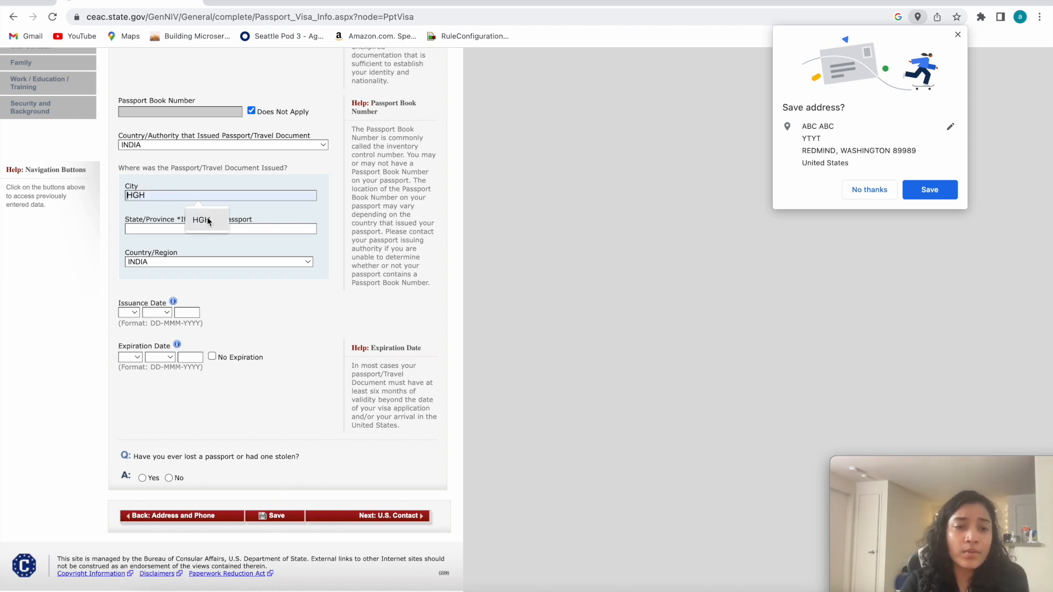
{"action": "left_click", "coordinate": [168, 226]}
{"action": "type", "text": "UP"}
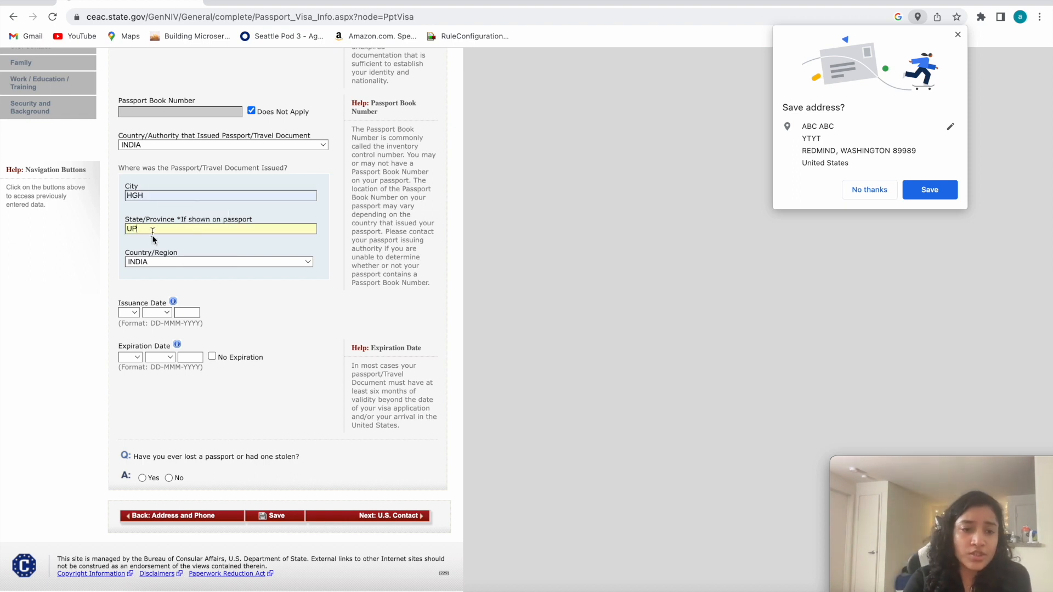
Set the passport issuance date to 02 JAN 2019.
{"action": "left_click", "coordinate": [129, 312]}
{"action": "left_click", "coordinate": [137, 313]}
{"action": "left_click", "coordinate": [133, 341]}
{"action": "left_click", "coordinate": [153, 314]}
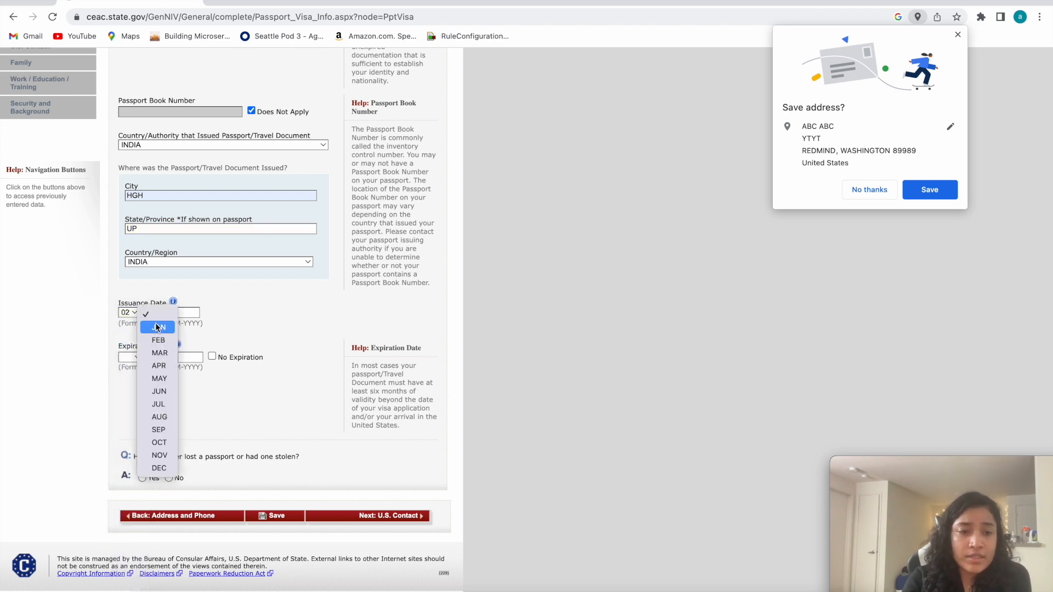
{"action": "left_click", "coordinate": [158, 327]}
{"action": "left_click", "coordinate": [179, 311]}
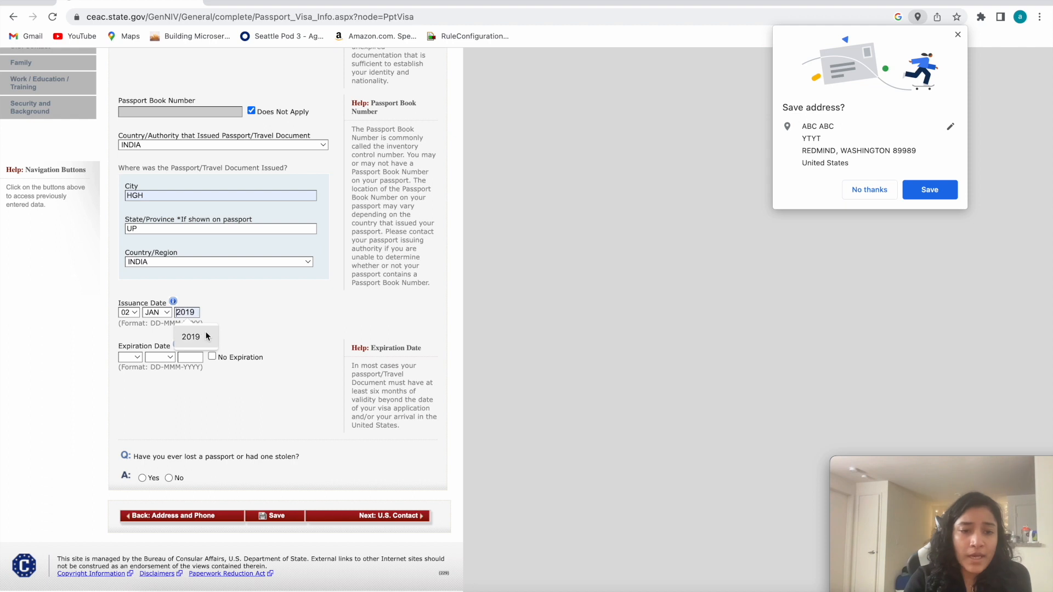
Set the passport expiration date to 02 MAR 2029.
{"action": "left_click", "coordinate": [139, 357]}
{"action": "left_click", "coordinate": [139, 383]}
{"action": "left_click", "coordinate": [167, 357]}
{"action": "left_click", "coordinate": [171, 400]}
{"action": "left_click", "coordinate": [186, 357]}
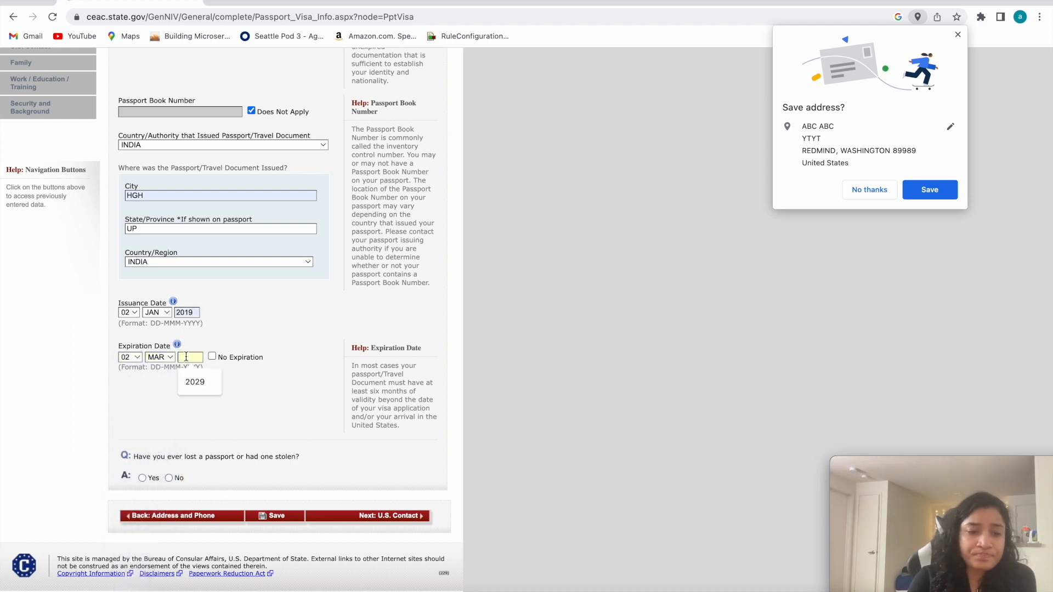
{"action": "left_click", "coordinate": [201, 381]}
Answer No to ever having lost a passport or had one stolen.
{"action": "left_click_drag", "start_coordinate": [142, 454], "coordinate": [273, 454]}
{"action": "left_click", "coordinate": [294, 453]}
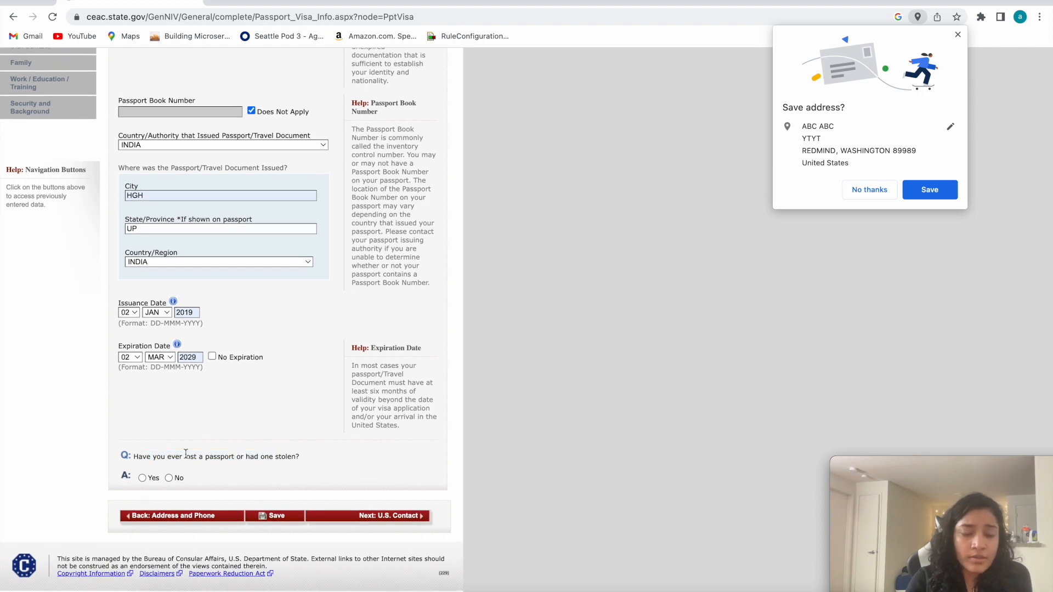
{"action": "left_click", "coordinate": [168, 478]}
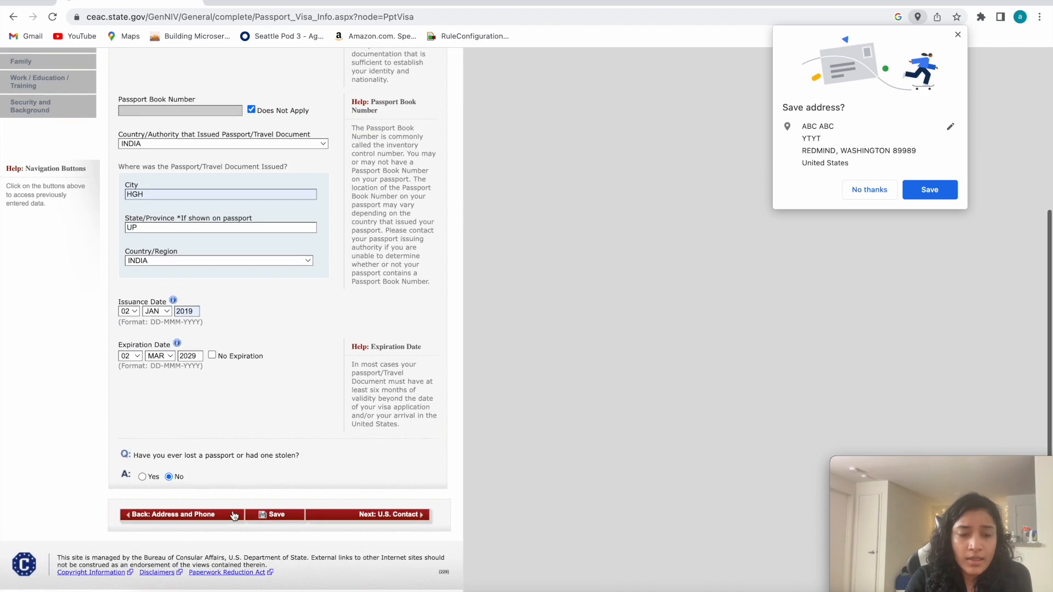
Save the completed passport page, continue the application, and proceed to the U.S. Contact section.
{"action": "left_click", "coordinate": [277, 515]}
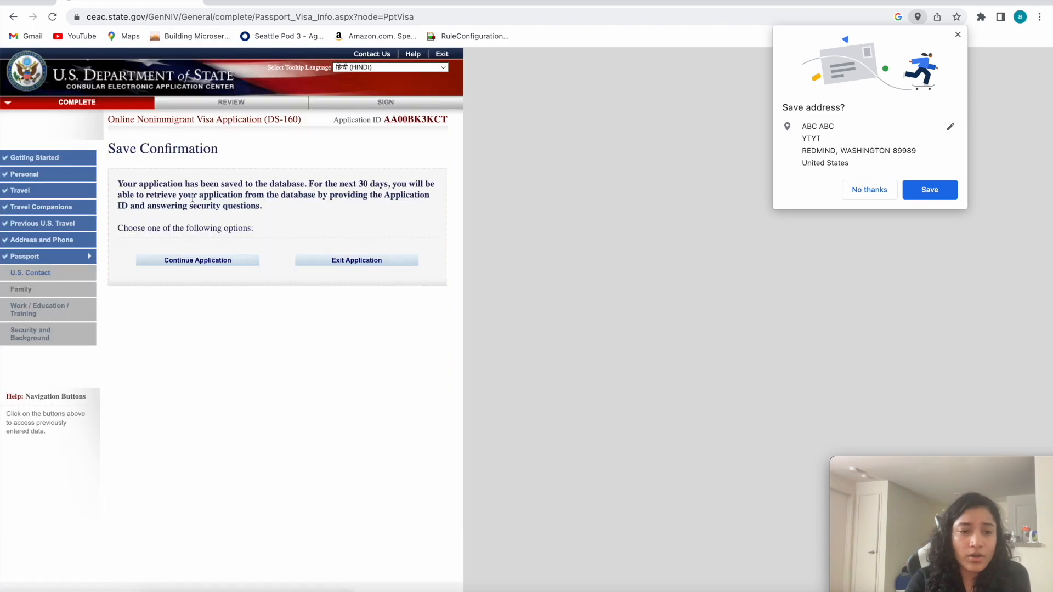
{"action": "left_click", "coordinate": [195, 262]}
{"action": "scroll", "coordinate": [235, 304], "scroll_direction": "down", "scroll_amount": 5}
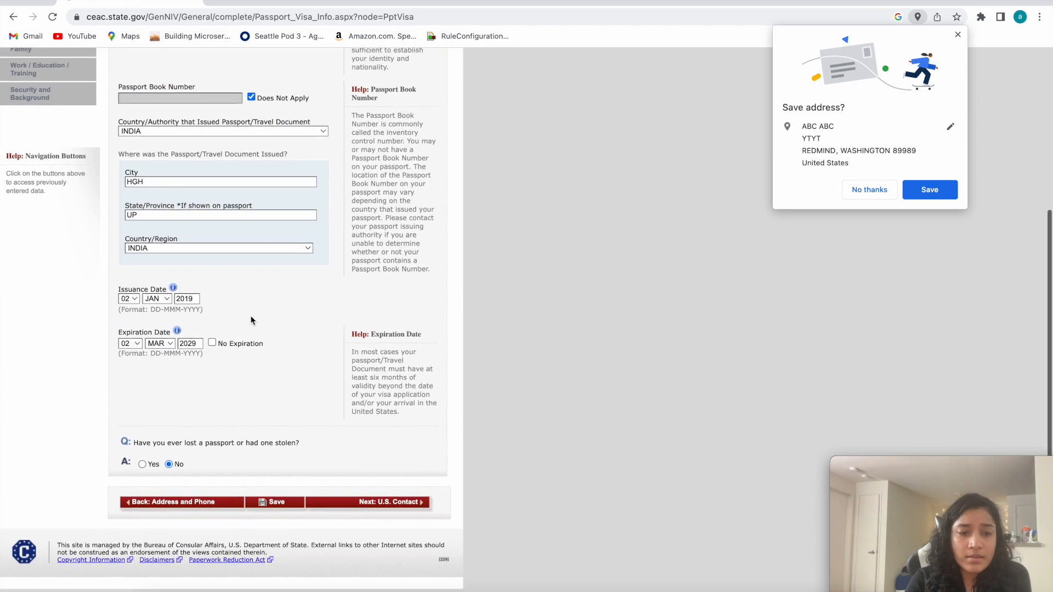
{"action": "left_click", "coordinate": [362, 515]}
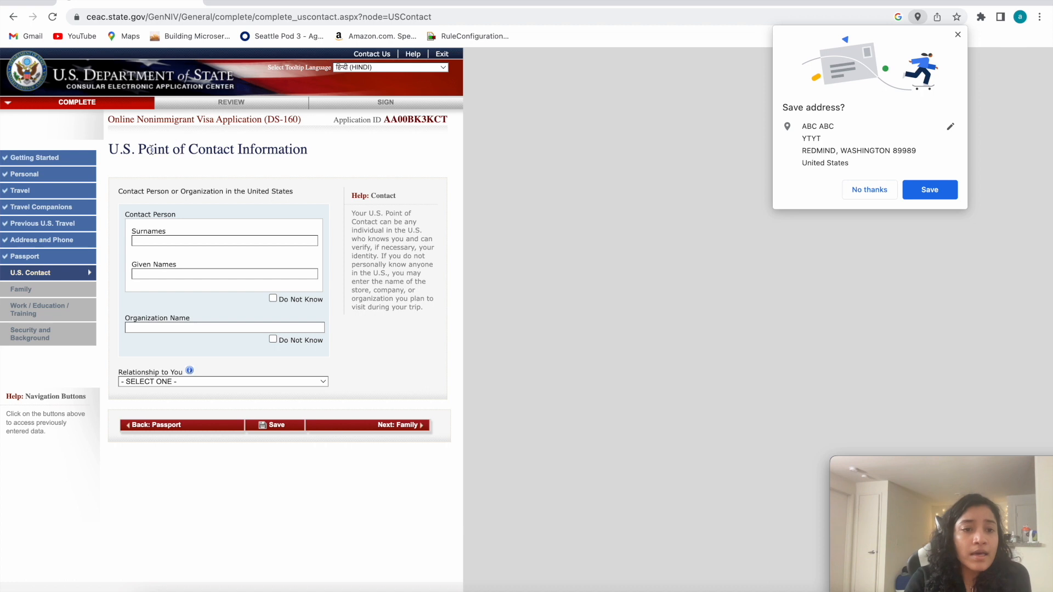
{"action": "left_click_drag", "start_coordinate": [117, 150], "coordinate": [328, 155]}
{"action": "left_click", "coordinate": [328, 154]}
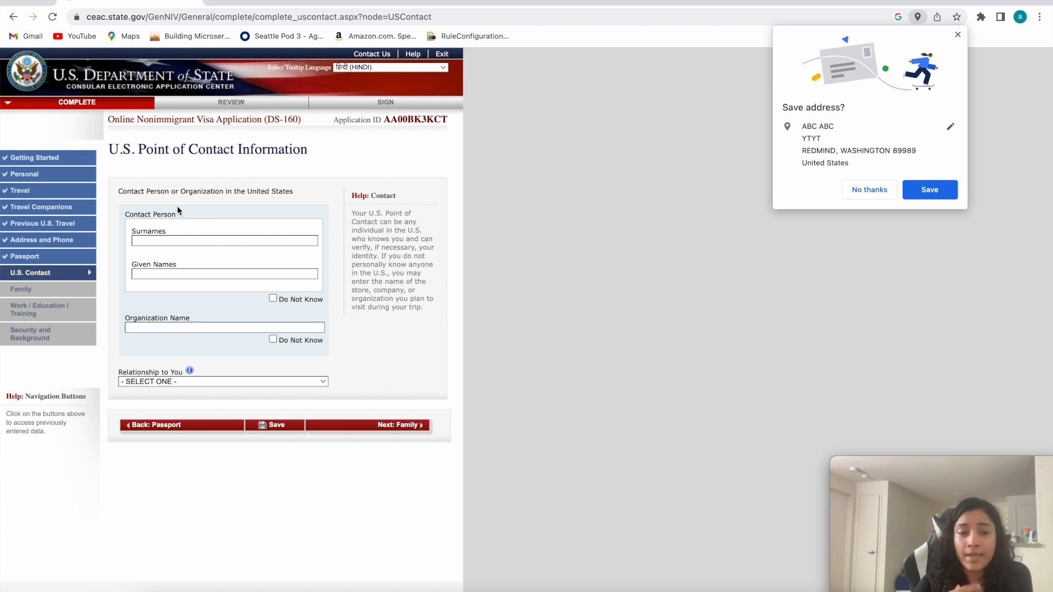
{"action": "triple_click", "coordinate": [243, 160]}
{"action": "left_click", "coordinate": [277, 148]}
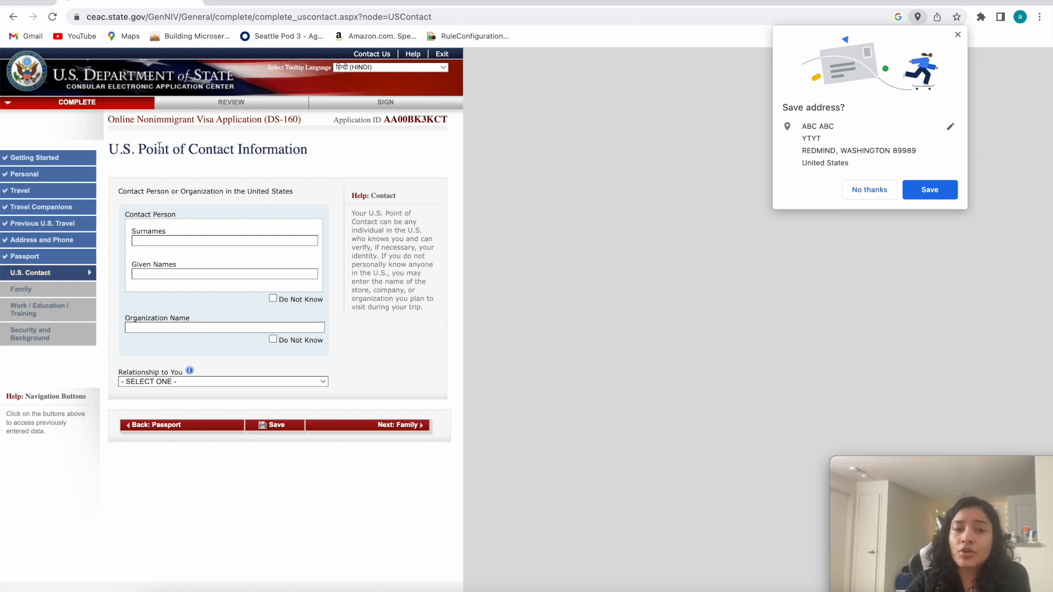
Enter the U.S. contact person's surname and given name, and mark the organization name as Do Not Know.
{"action": "left_click", "coordinate": [165, 240]}
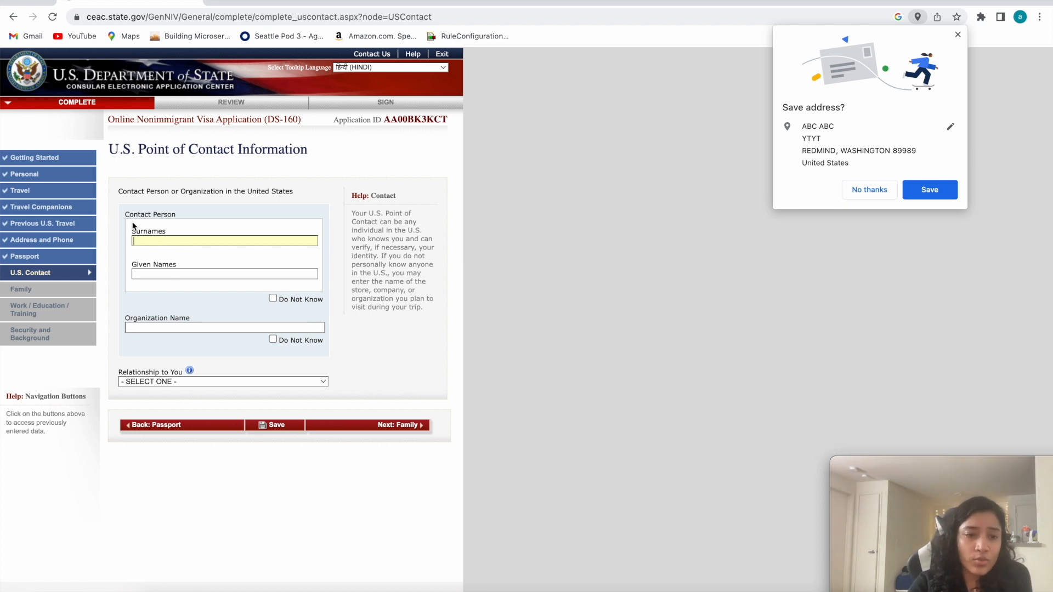
{"action": "type", "text": "ABC"}
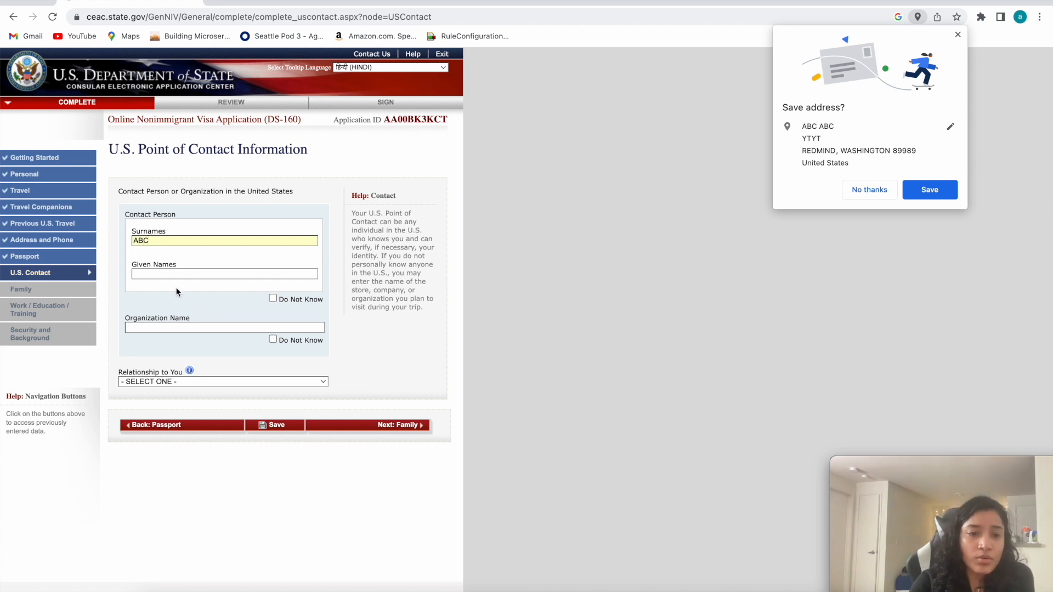
{"action": "left_click", "coordinate": [170, 274]}
{"action": "type", "text": "ABC"}
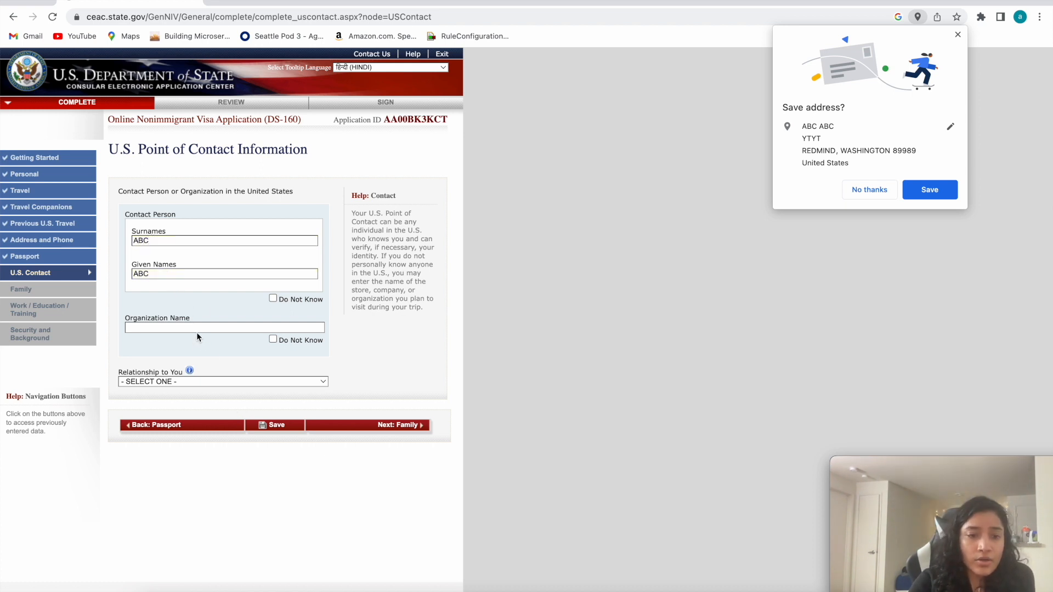
{"action": "left_click", "coordinate": [273, 339]}
Set the contact person's relationship to the applicant to SPOUSE.
{"action": "scroll", "coordinate": [192, 345], "scroll_direction": "down", "scroll_amount": 1}
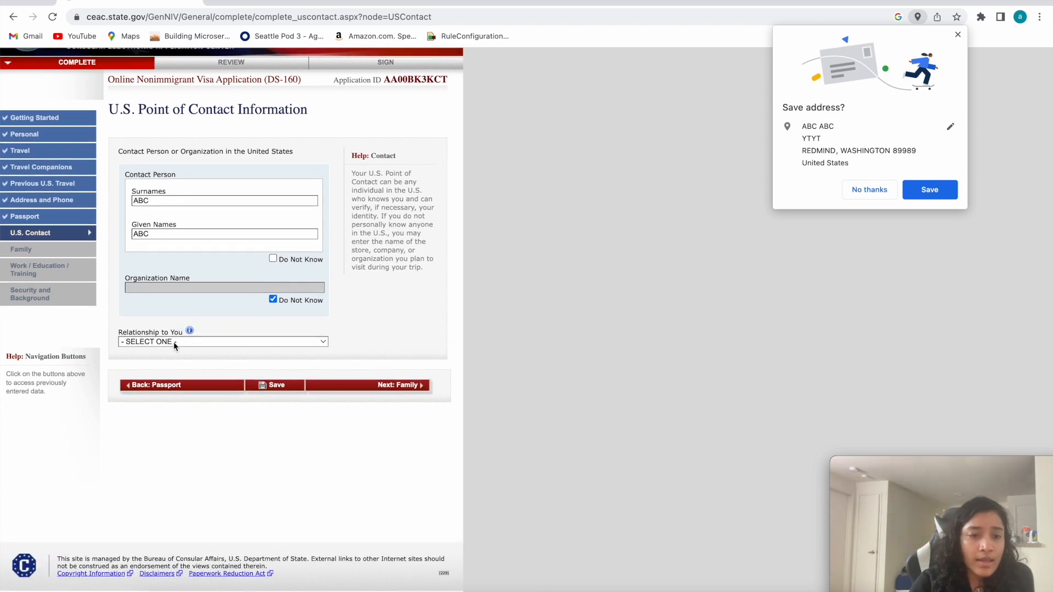
{"action": "left_click", "coordinate": [173, 342]}
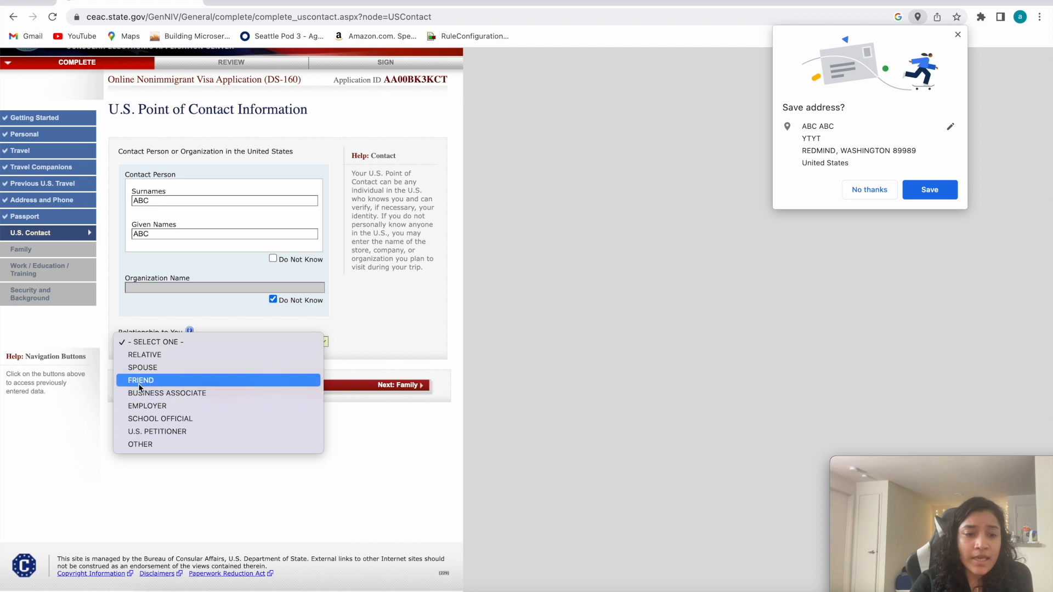
{"action": "left_click", "coordinate": [139, 367]}
{"action": "scroll", "coordinate": [232, 363], "scroll_direction": "down", "scroll_amount": 3}
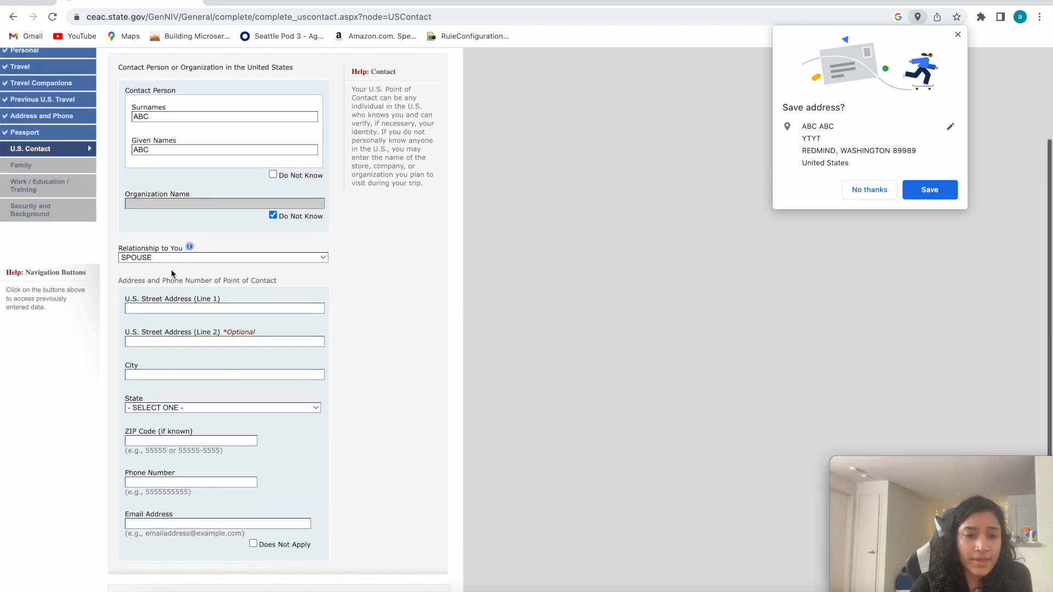
{"action": "left_click", "coordinate": [135, 258]}
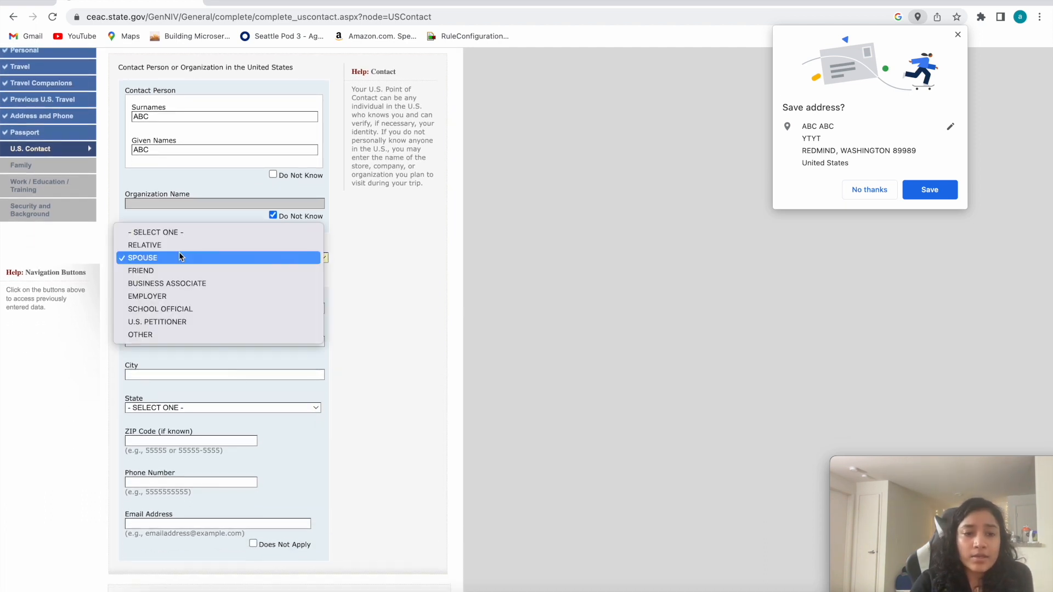
{"action": "left_click", "coordinate": [179, 256]}
{"action": "left_click_drag", "start_coordinate": [273, 290], "coordinate": [119, 282]}
Fill in both street address lines and the city for the U.S. point of contact.
{"action": "left_click", "coordinate": [151, 308]}
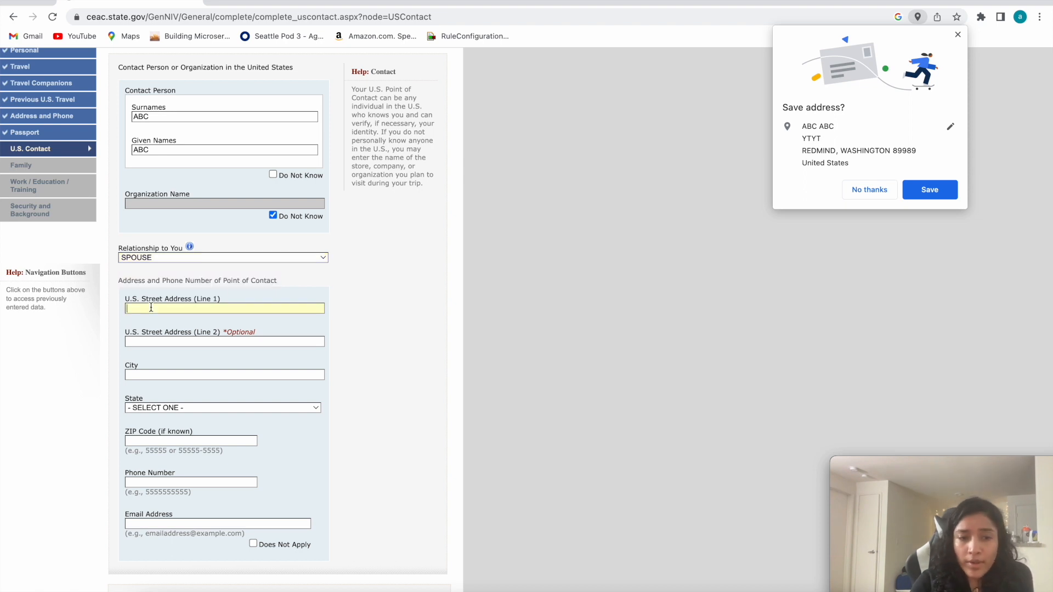
{"action": "scroll", "coordinate": [189, 281], "scroll_direction": "up", "scroll_amount": 1}
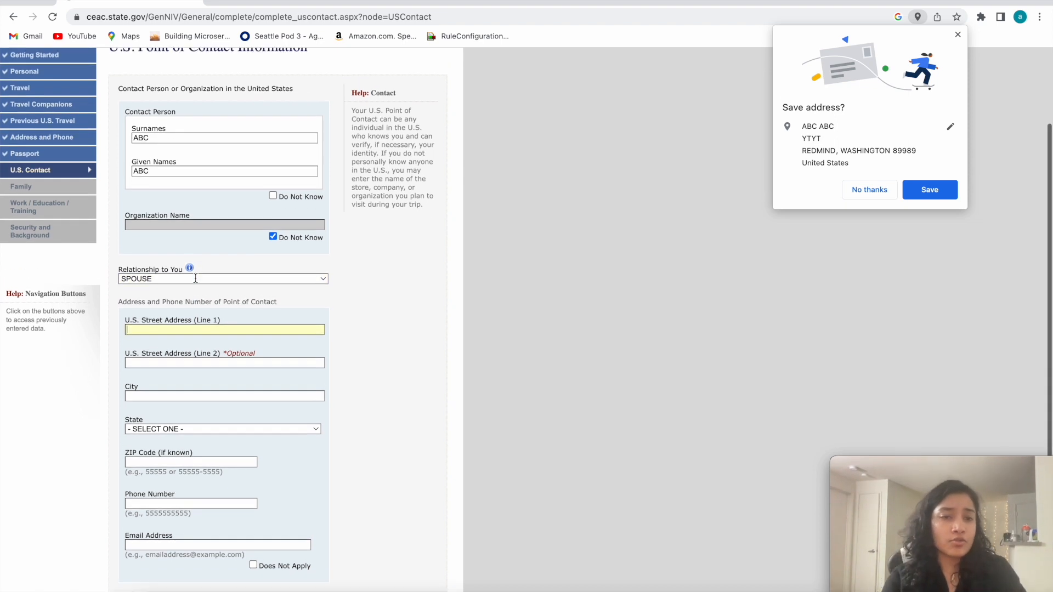
{"action": "scroll", "coordinate": [173, 313], "scroll_direction": "down", "scroll_amount": 3}
{"action": "type", "text": "A"}
{"action": "type", "text": "ABC"}
{"action": "scroll", "coordinate": [163, 369], "scroll_direction": "down", "scroll_amount": 2}
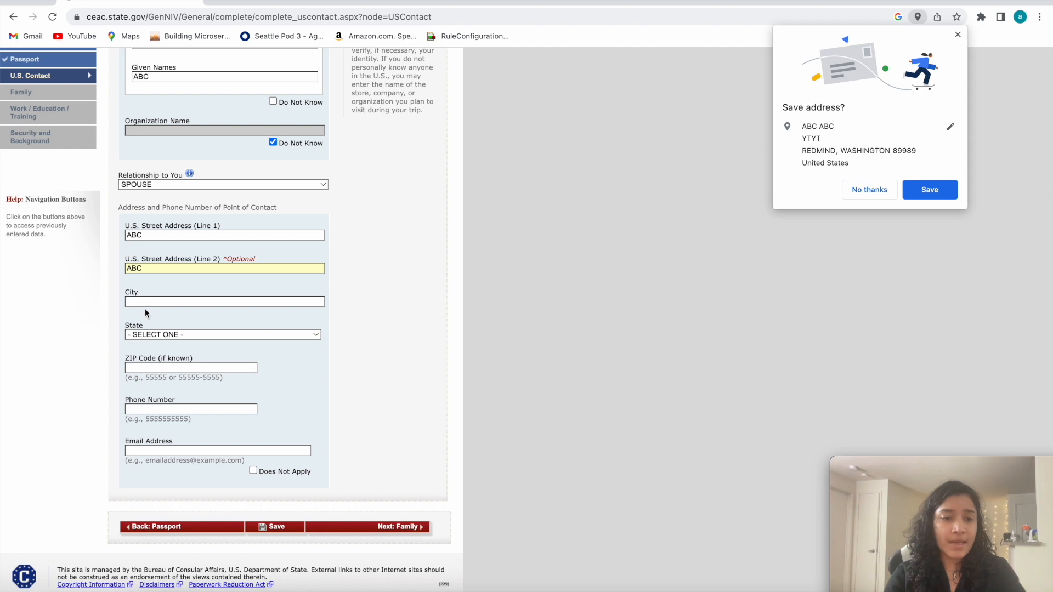
{"action": "type", "text": "REDIND"}
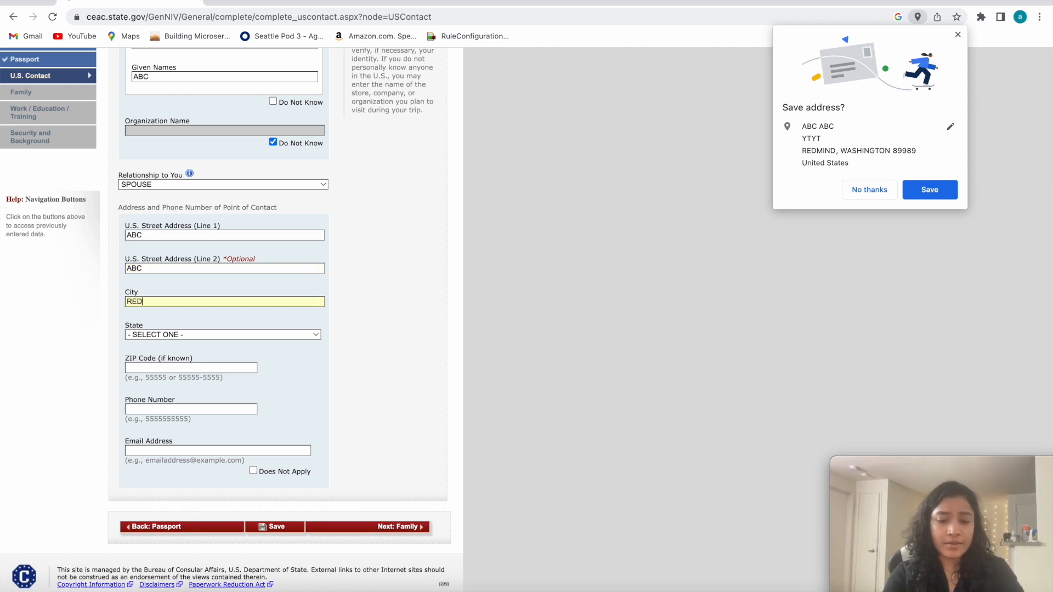
Choose PENNSYLVANIA as the state in the U.S. point of contact's address.
{"action": "left_click", "coordinate": [156, 334]}
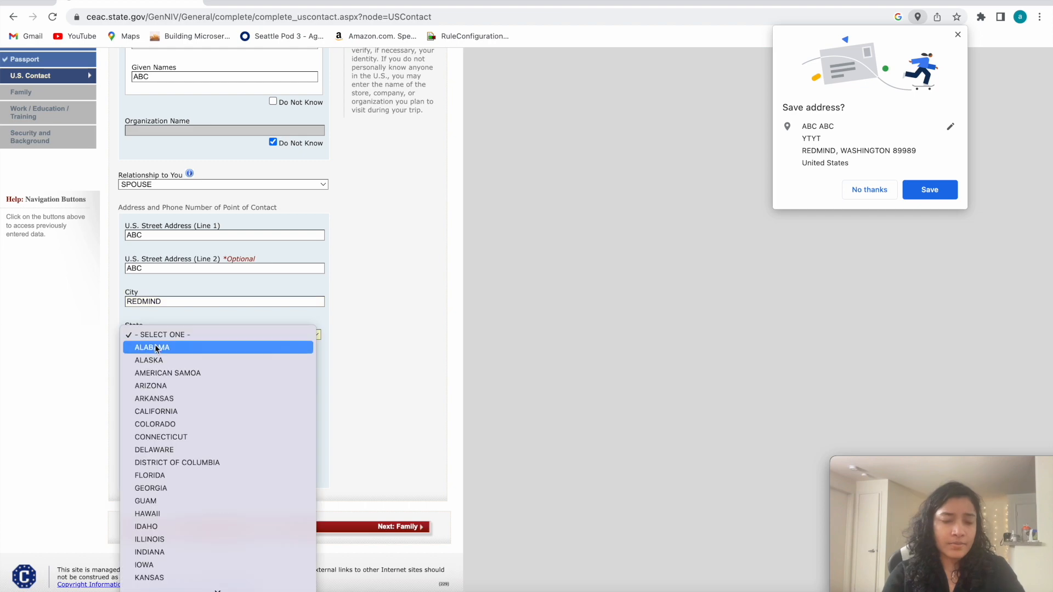
{"action": "left_click", "coordinate": [159, 345]}
{"action": "left_click", "coordinate": [159, 335]}
{"action": "scroll", "coordinate": [167, 471], "scroll_direction": "down", "scroll_amount": 5}
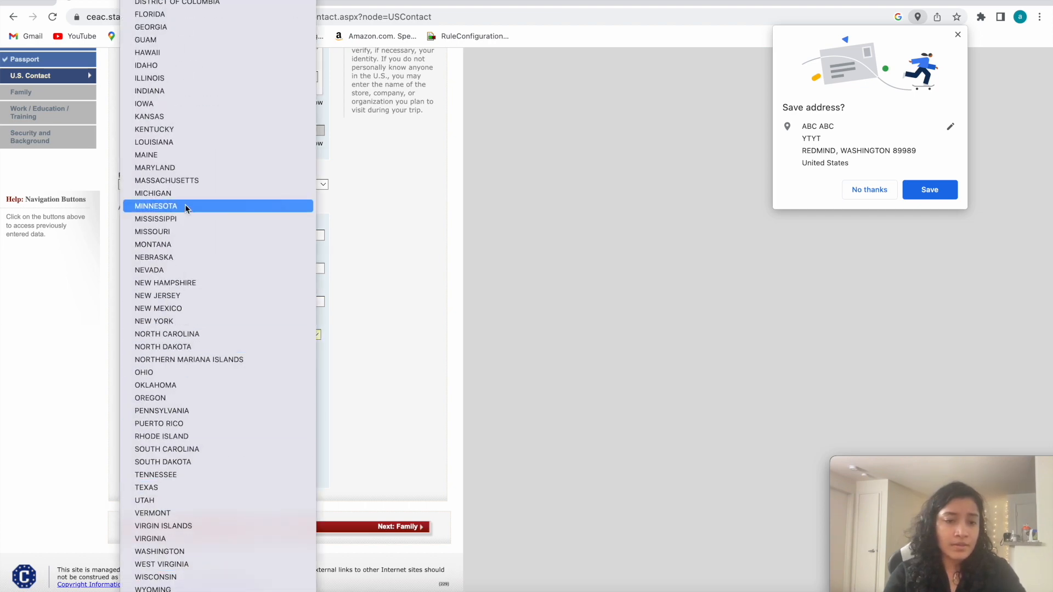
{"action": "scroll", "coordinate": [186, 204], "scroll_direction": "up", "scroll_amount": 1}
{"action": "scroll", "coordinate": [181, 433], "scroll_direction": "down", "scroll_amount": 1}
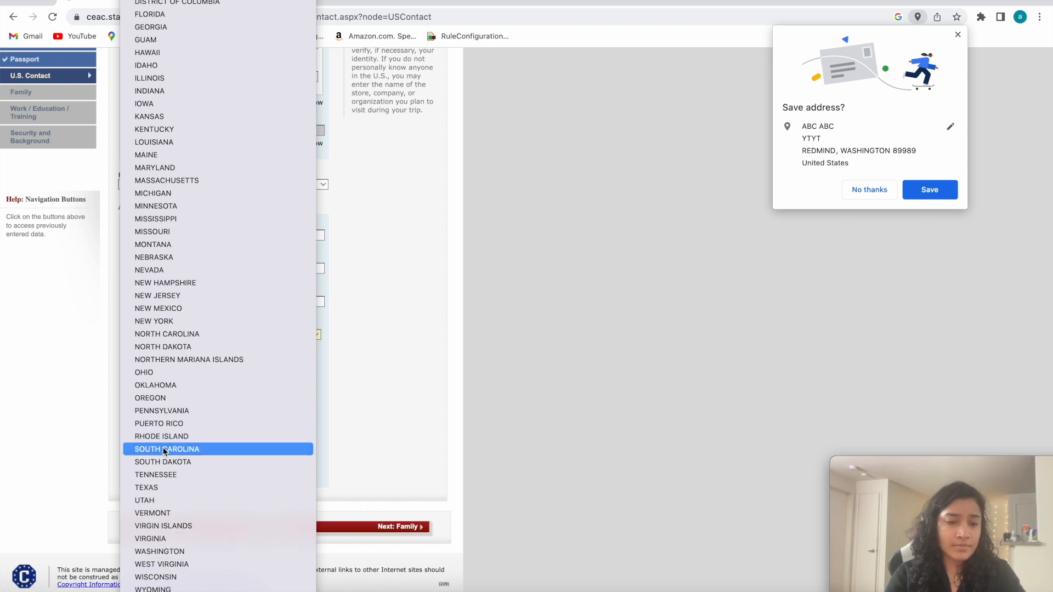
{"action": "left_click", "coordinate": [147, 416]}
Enter the ZIP code in the U.S. point of contact's address.
{"action": "left_click", "coordinate": [156, 373]}
{"action": "type", "text": "890009"}
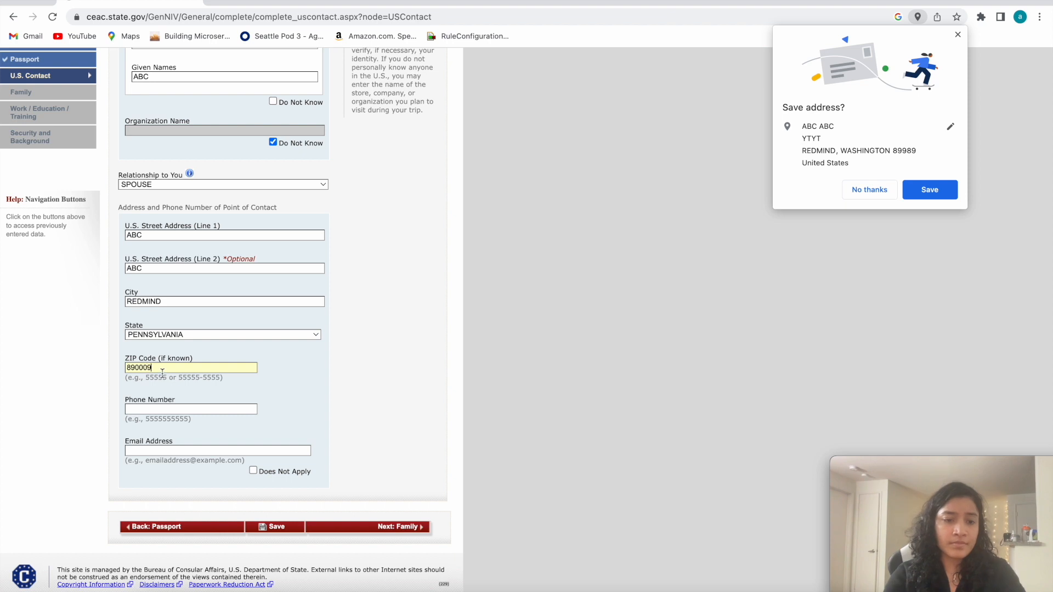
Change the state in the U.S. point of contact's address to WASHINGTON.
{"action": "left_click", "coordinate": [178, 334]}
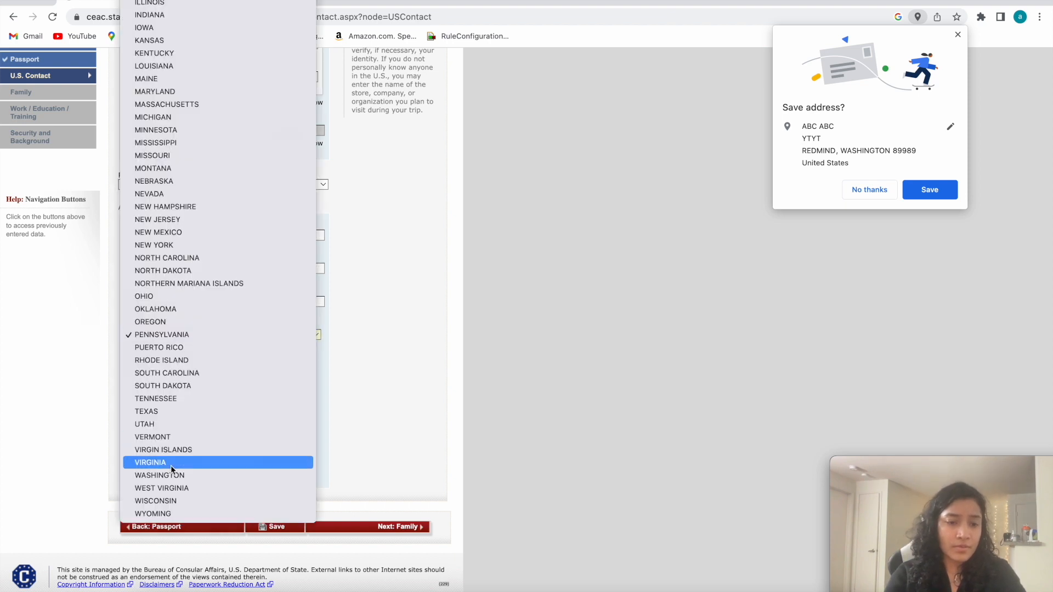
{"action": "scroll", "coordinate": [169, 117], "scroll_direction": "up", "scroll_amount": 5}
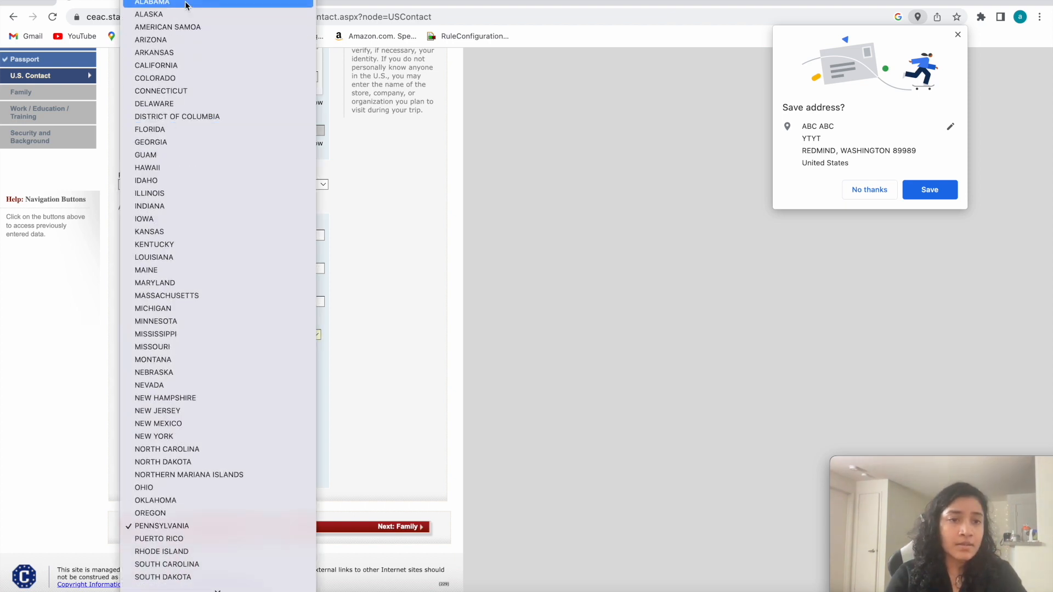
{"action": "scroll", "coordinate": [174, 221], "scroll_direction": "down", "scroll_amount": 3}
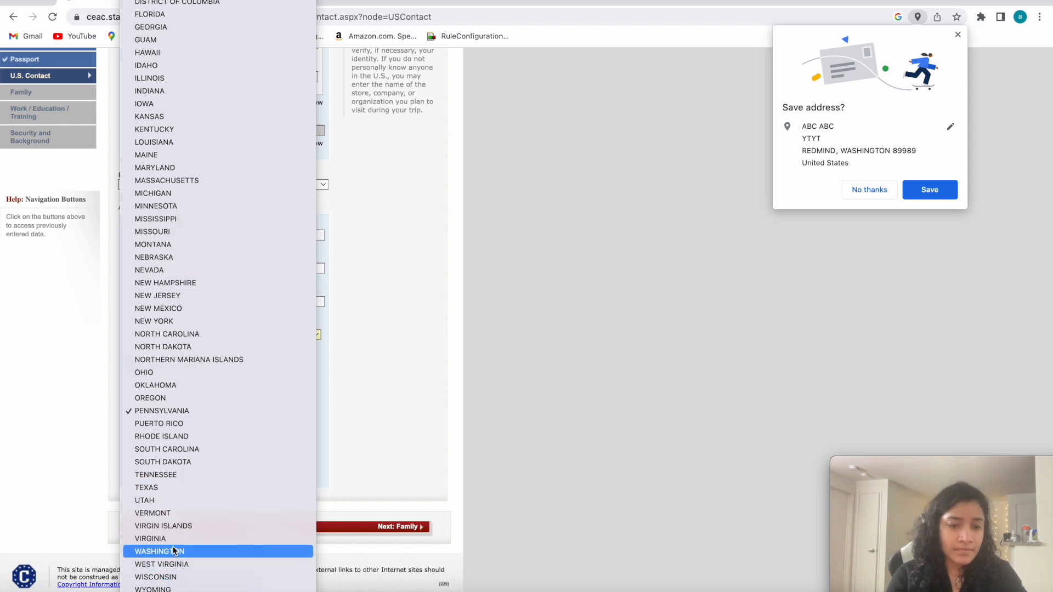
{"action": "scroll", "coordinate": [179, 374], "scroll_direction": "up", "scroll_amount": 2}
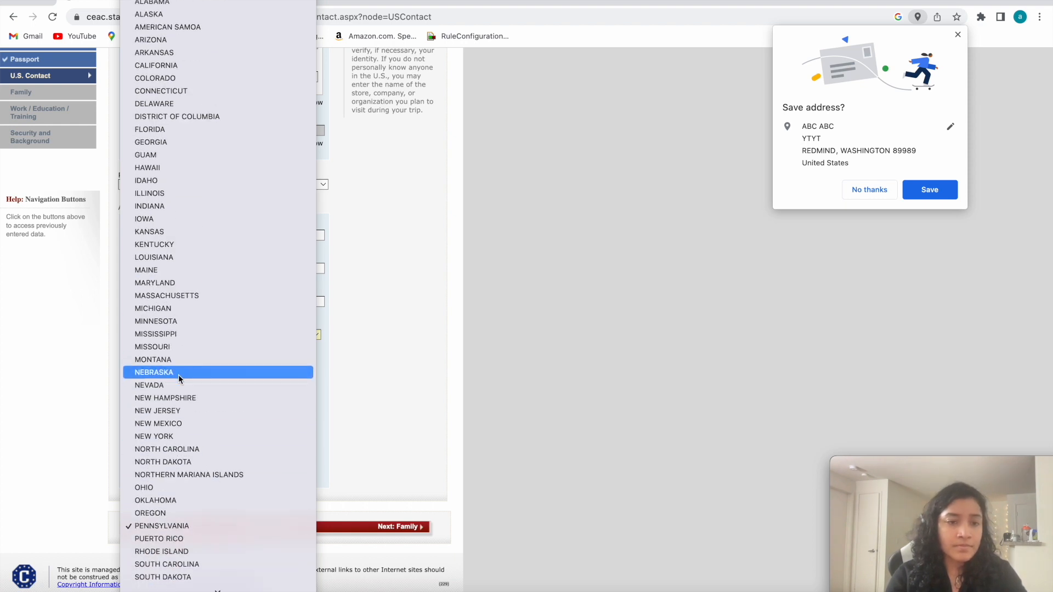
{"action": "left_click", "coordinate": [104, 312]}
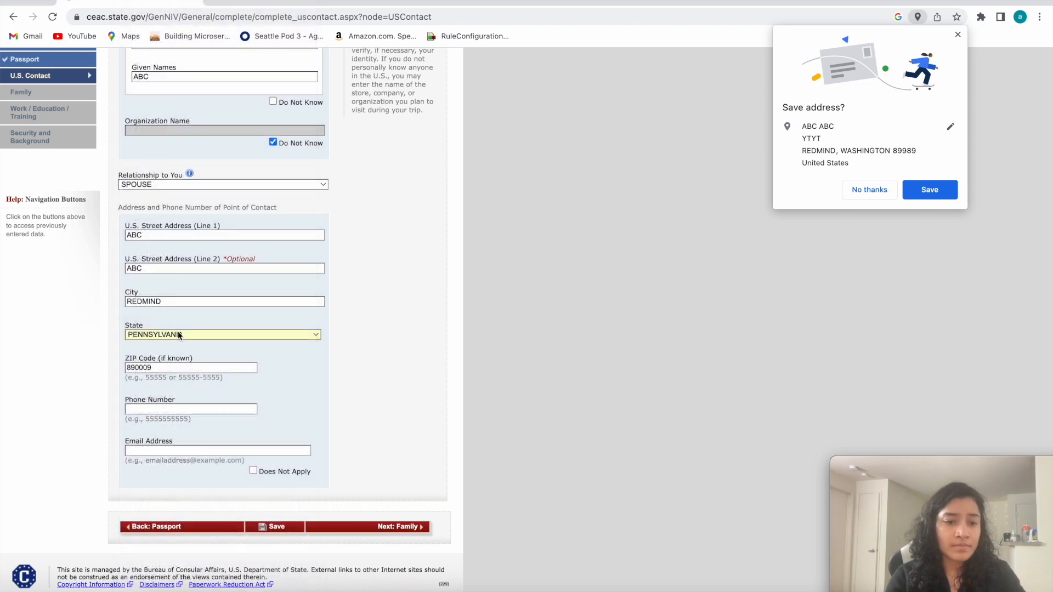
{"action": "scroll", "coordinate": [186, 307], "scroll_direction": "down", "scroll_amount": 1}
{"action": "left_click", "coordinate": [190, 323]}
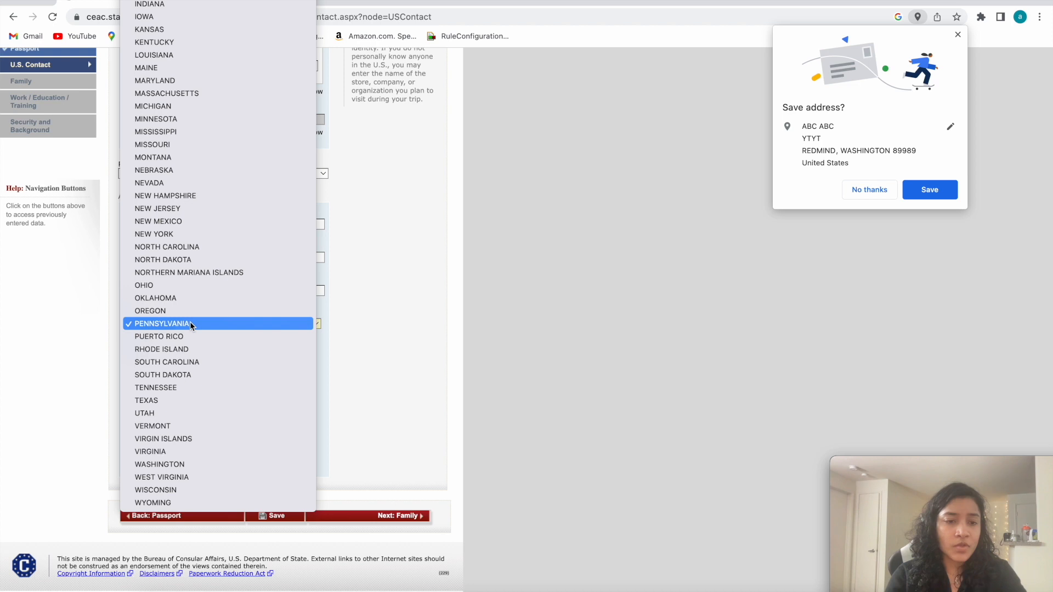
{"action": "left_click", "coordinate": [176, 466]}
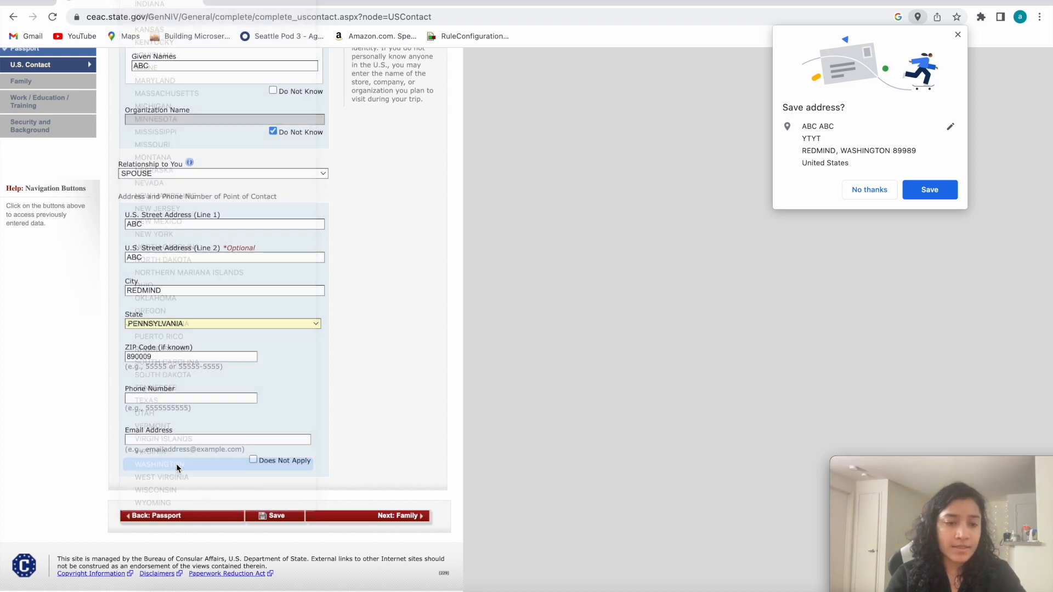
Enter the contact's phone number and mark the contact's email address as Does Not Apply.
{"action": "left_click", "coordinate": [151, 396]}
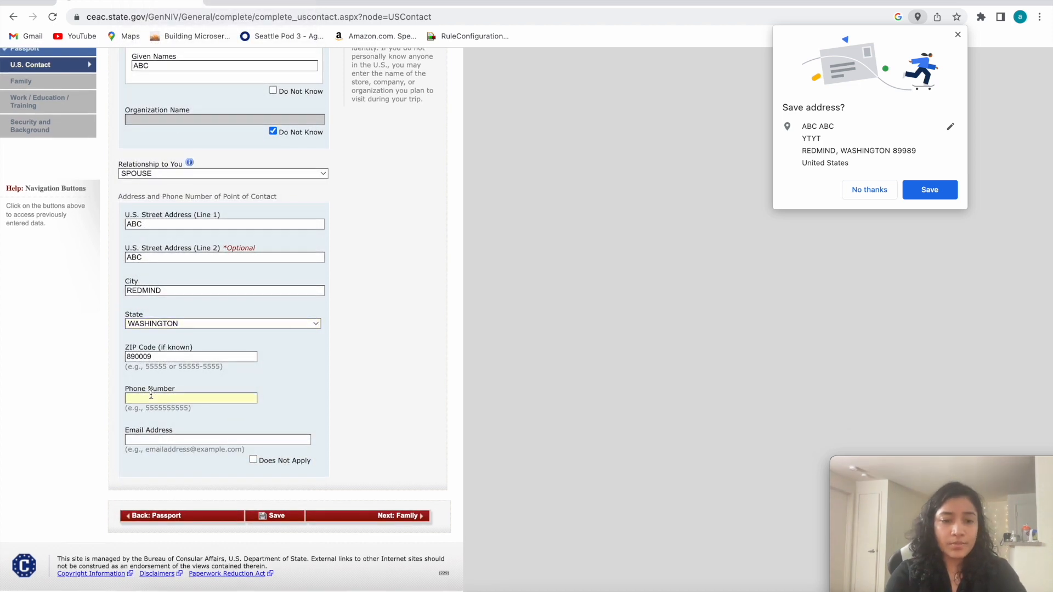
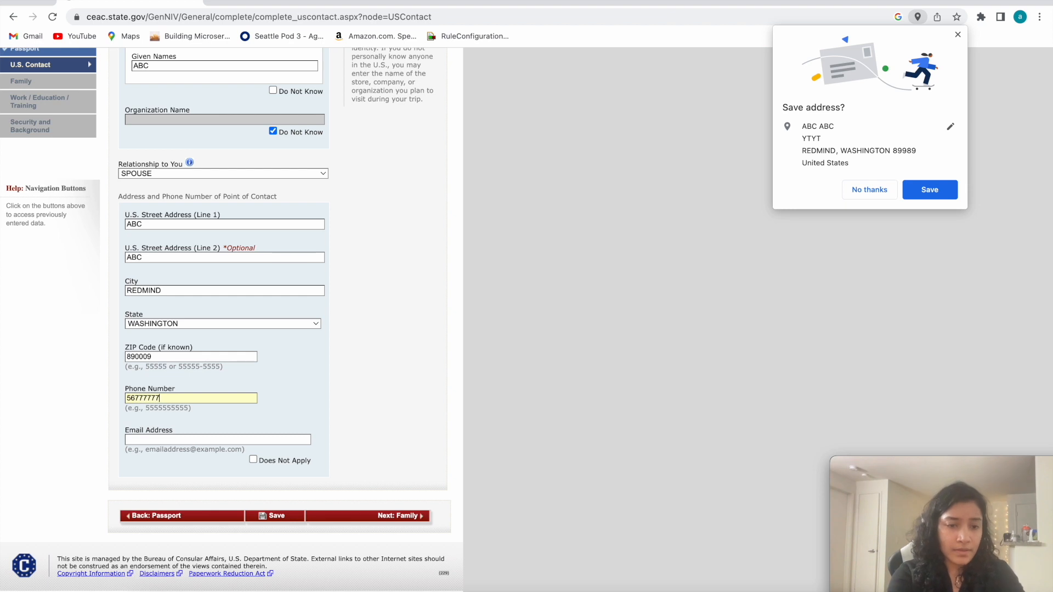
{"action": "left_click", "coordinate": [149, 443]}
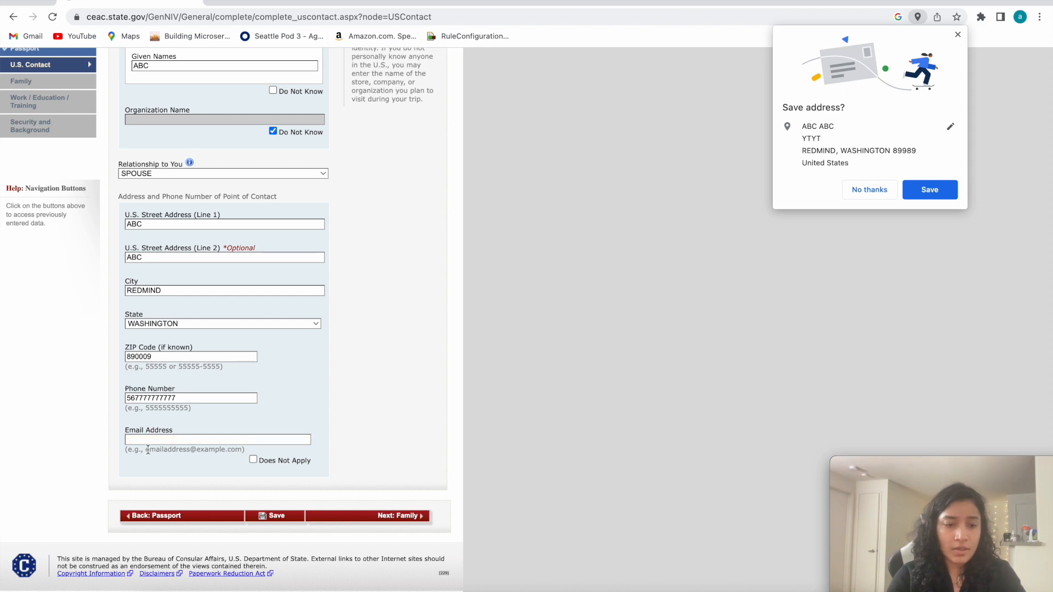
{"action": "type", "text": "EMAIL.CPOM"}
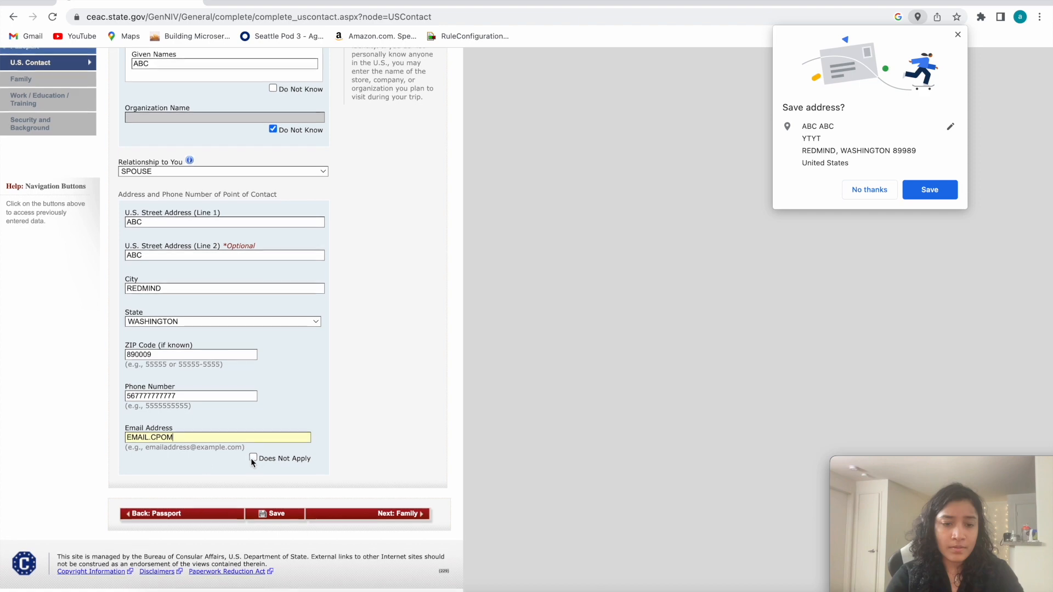
{"action": "left_click", "coordinate": [253, 460]}
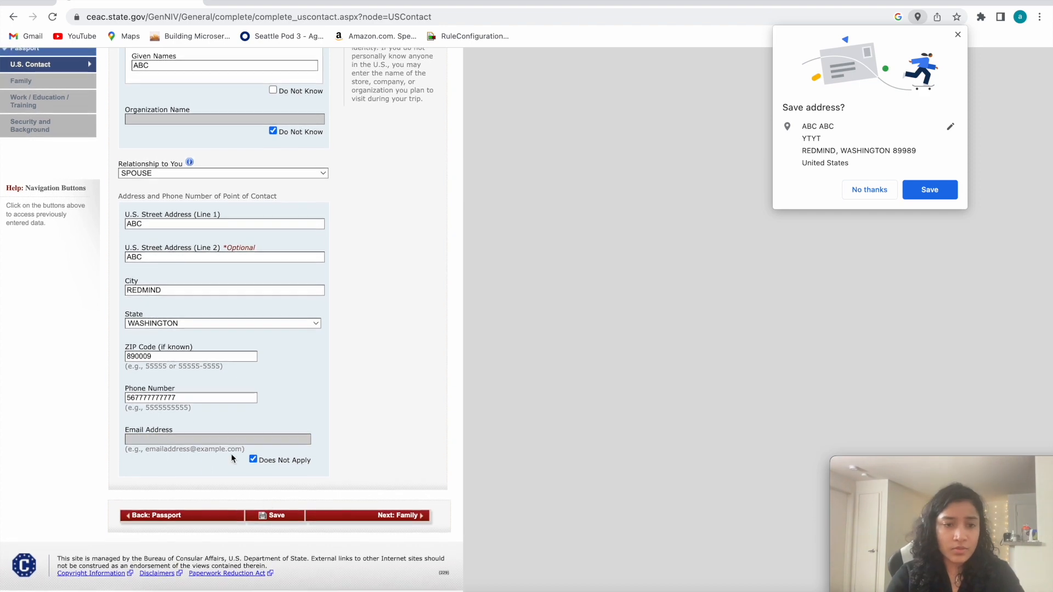
Try to save the U.S. point of contact information and check the form for entries needing correction.
{"action": "left_click", "coordinate": [282, 515]}
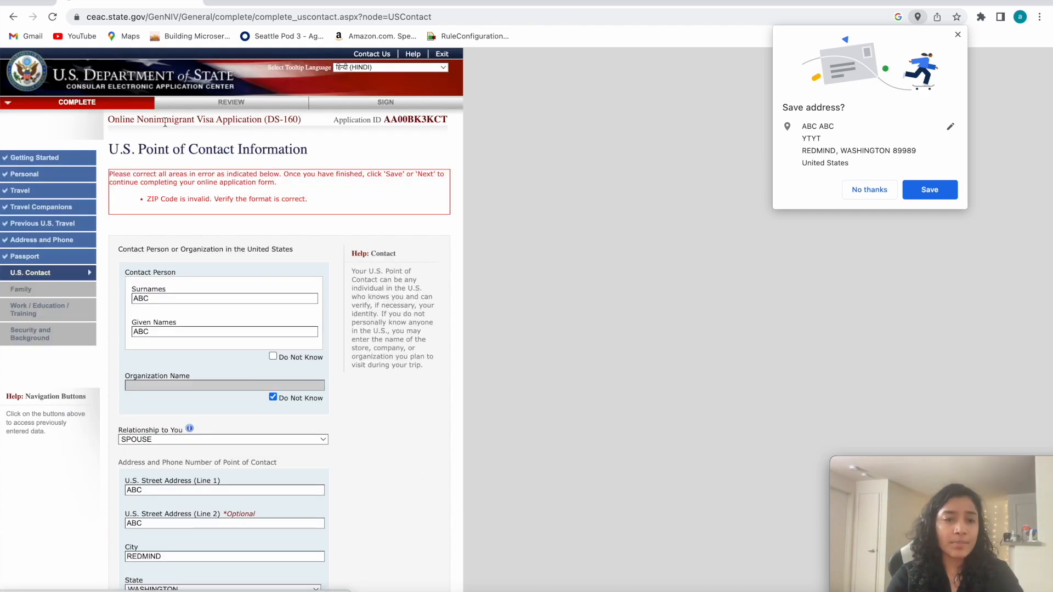
{"action": "scroll", "coordinate": [219, 308], "scroll_direction": "down", "scroll_amount": 6}
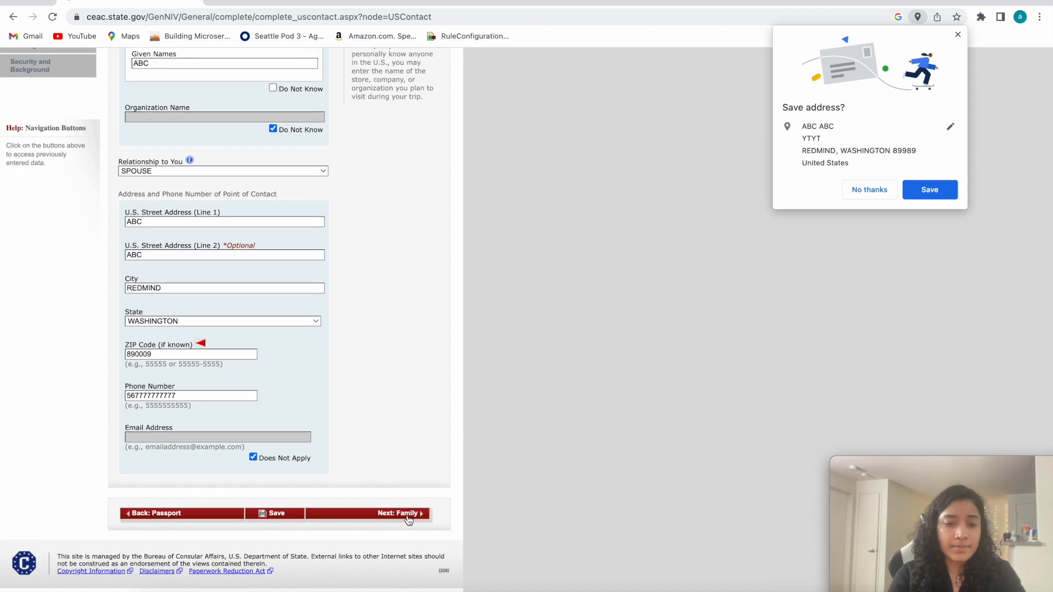
{"action": "scroll", "coordinate": [218, 344], "scroll_direction": "up", "scroll_amount": 5}
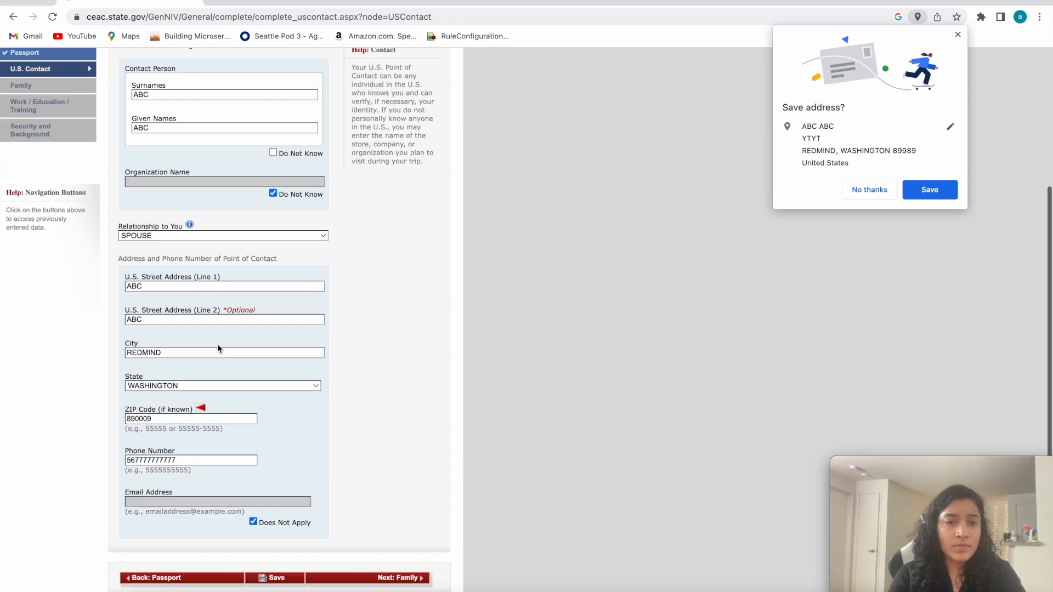
Correct the ZIP code in the U.S. point of contact's address, save the page and continue the application.
{"action": "scroll", "coordinate": [208, 222], "scroll_direction": "down", "scroll_amount": 5}
{"action": "left_click_drag", "start_coordinate": [154, 354], "coordinate": [94, 359]}
{"action": "key", "text": "BackSpace"}
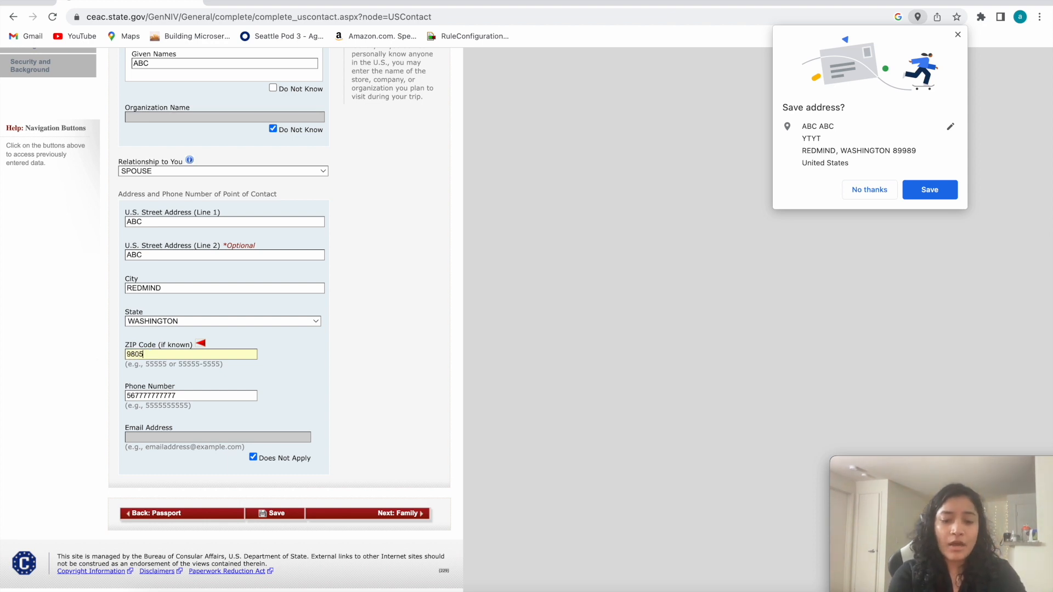
{"action": "left_click", "coordinate": [279, 518]}
{"action": "left_click", "coordinate": [219, 265]}
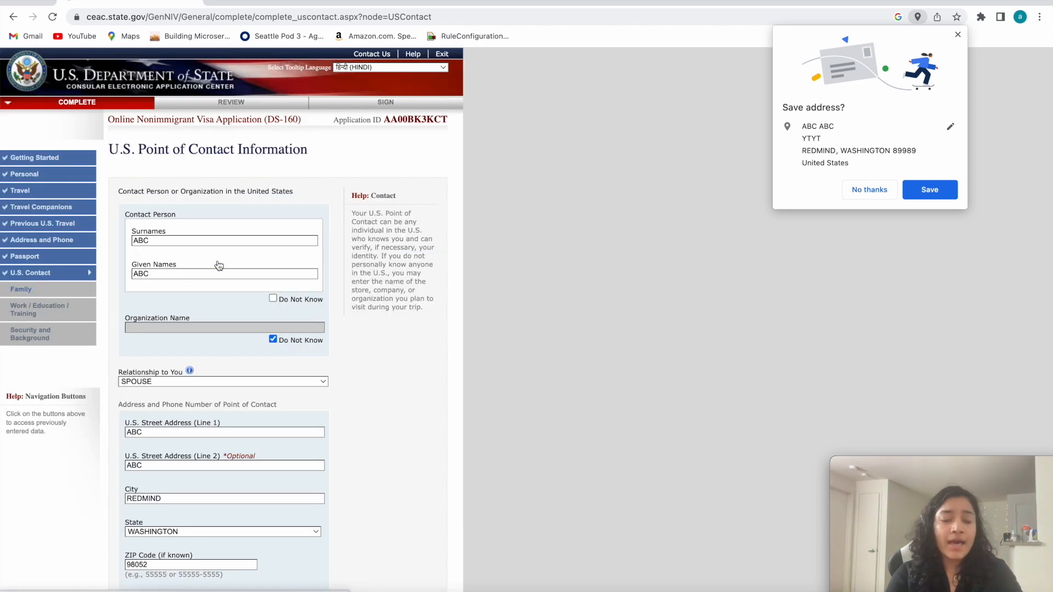
Proceed to the Family Information: Relatives page and review the father's name and date of birth fields.
{"action": "scroll", "coordinate": [207, 374], "scroll_direction": "down", "scroll_amount": 4}
{"action": "left_click", "coordinate": [376, 517]}
{"action": "scroll", "coordinate": [170, 212], "scroll_direction": "down", "scroll_amount": 1}
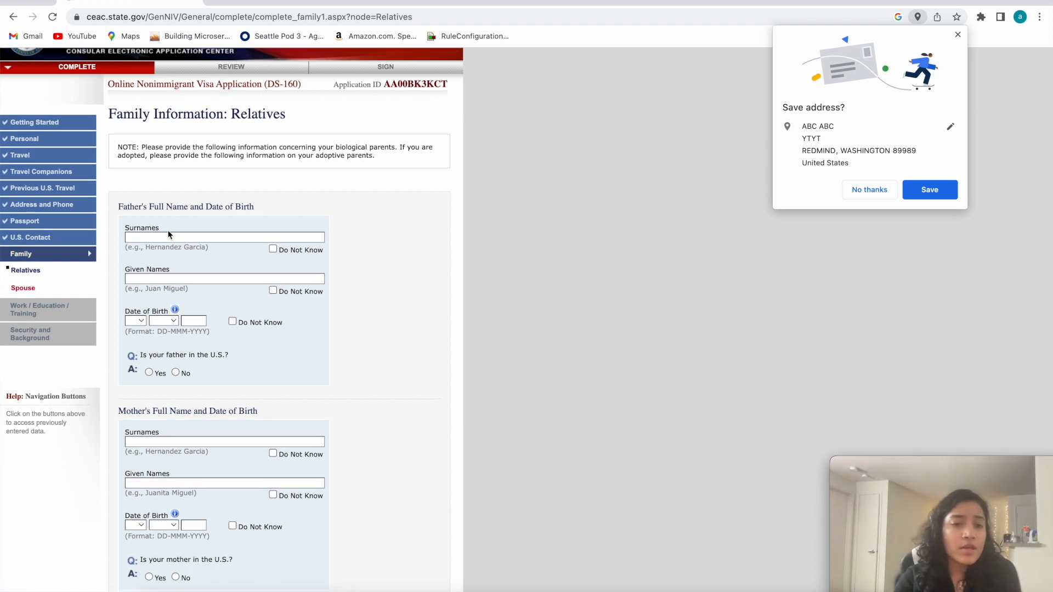
{"action": "left_click", "coordinate": [116, 206]}
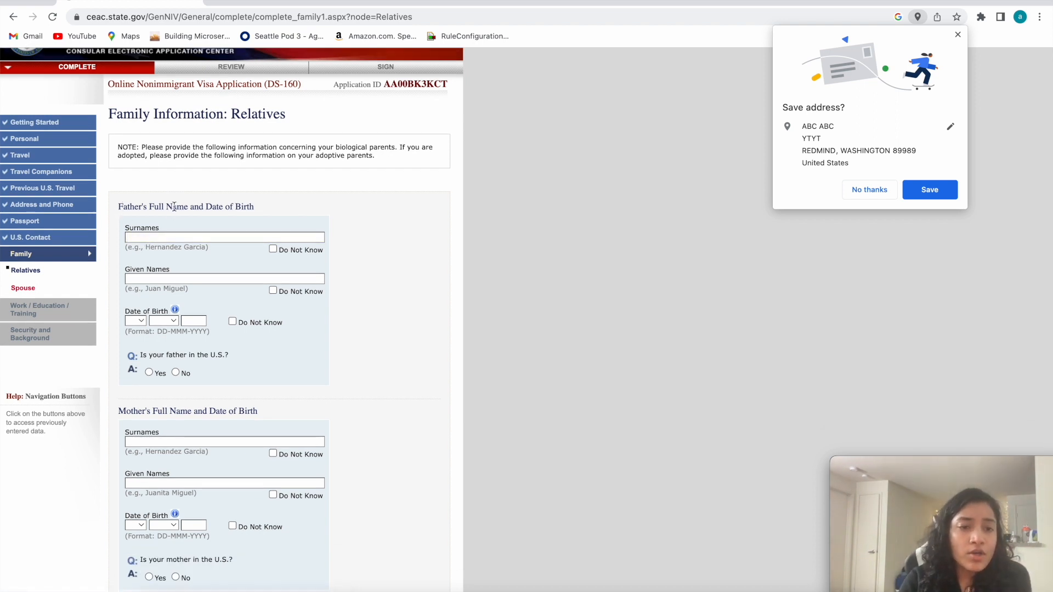
{"action": "triple_click", "coordinate": [118, 205]}
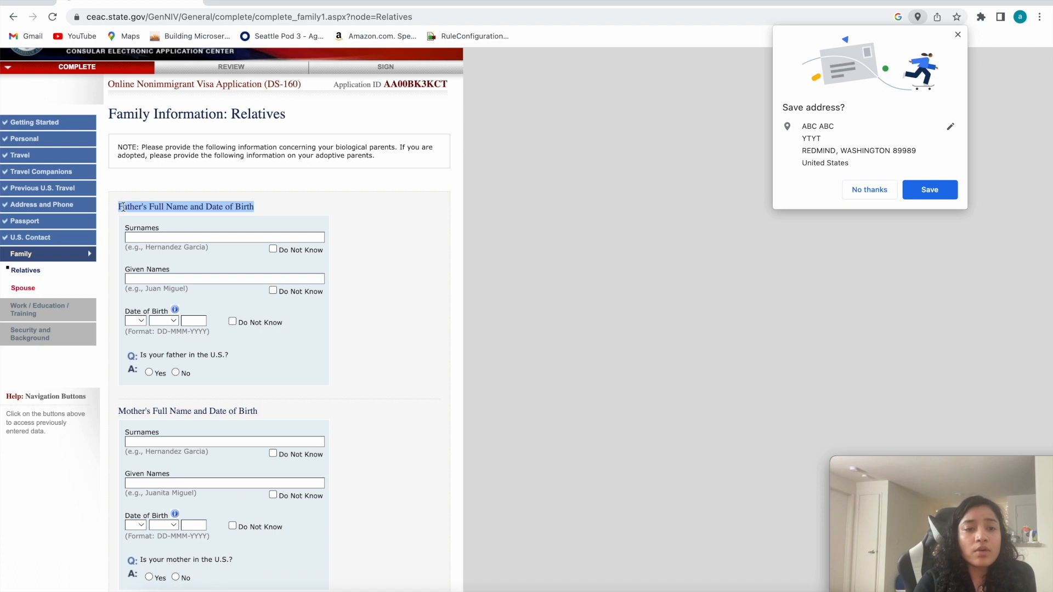
{"action": "left_click", "coordinate": [131, 204]}
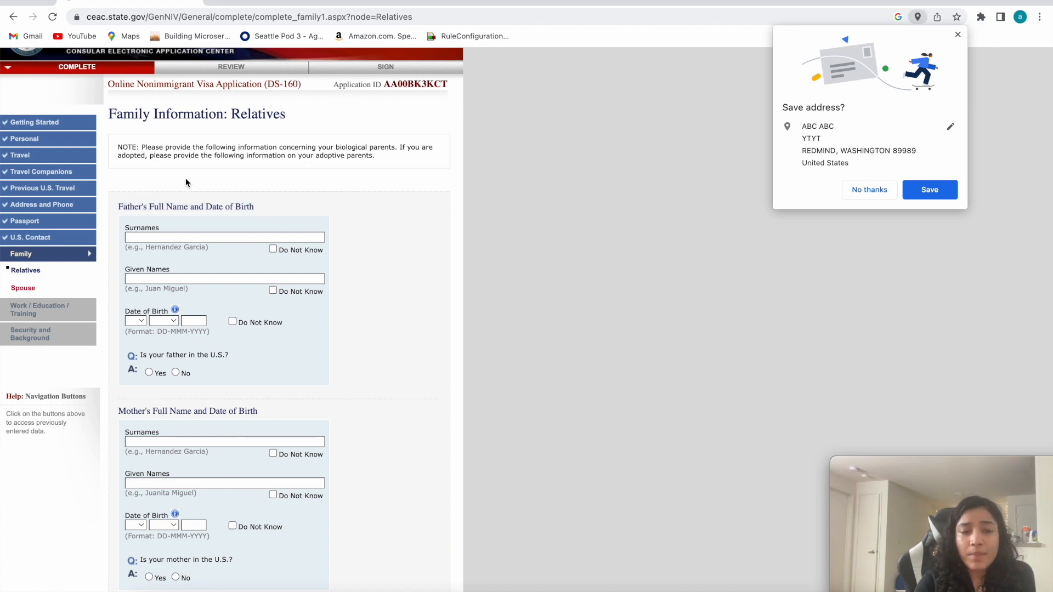
{"action": "left_click_drag", "start_coordinate": [126, 226], "coordinate": [192, 331]}
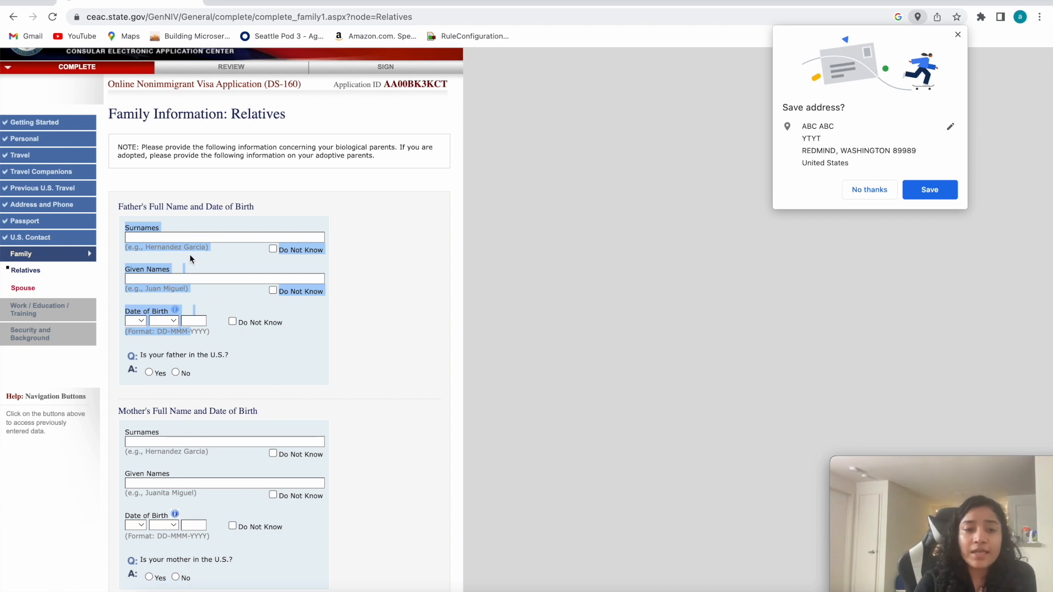
Enter the father's surnames and given names.
{"action": "left_click", "coordinate": [181, 237]}
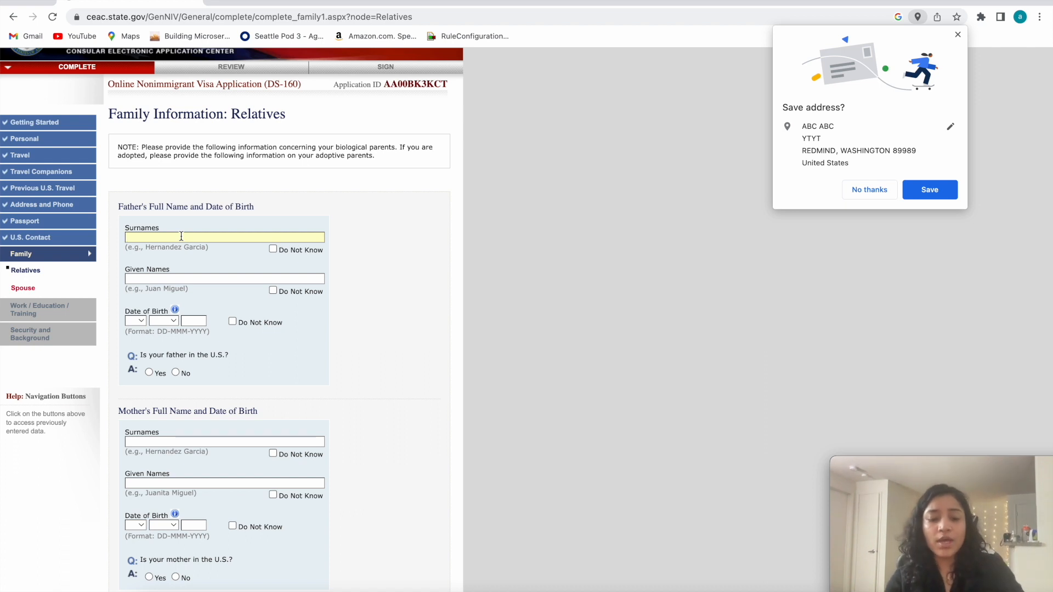
{"action": "type", "text": "A"}
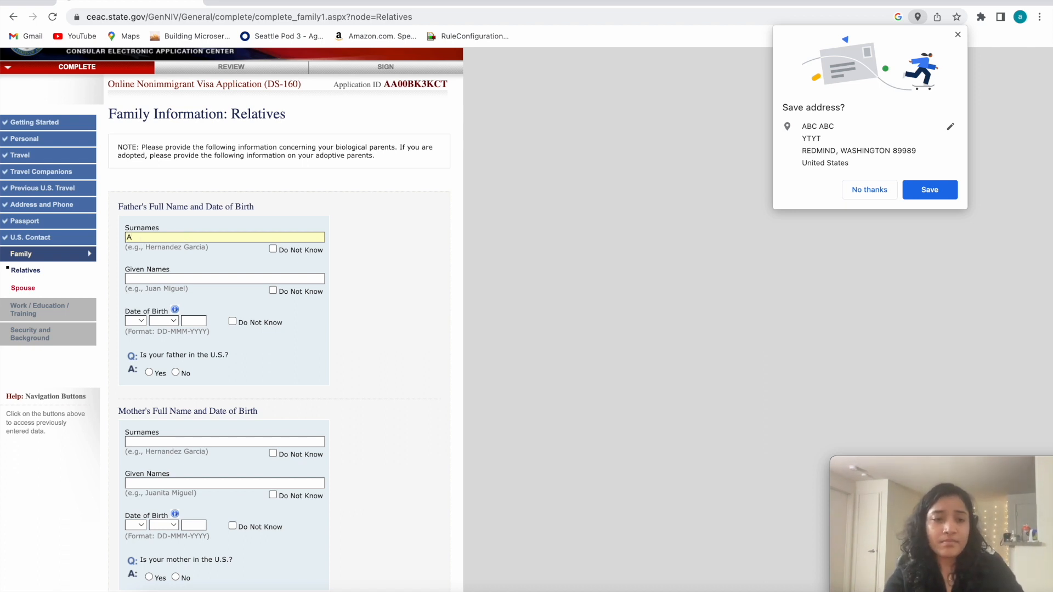
{"action": "type", "text": "GAABC"}
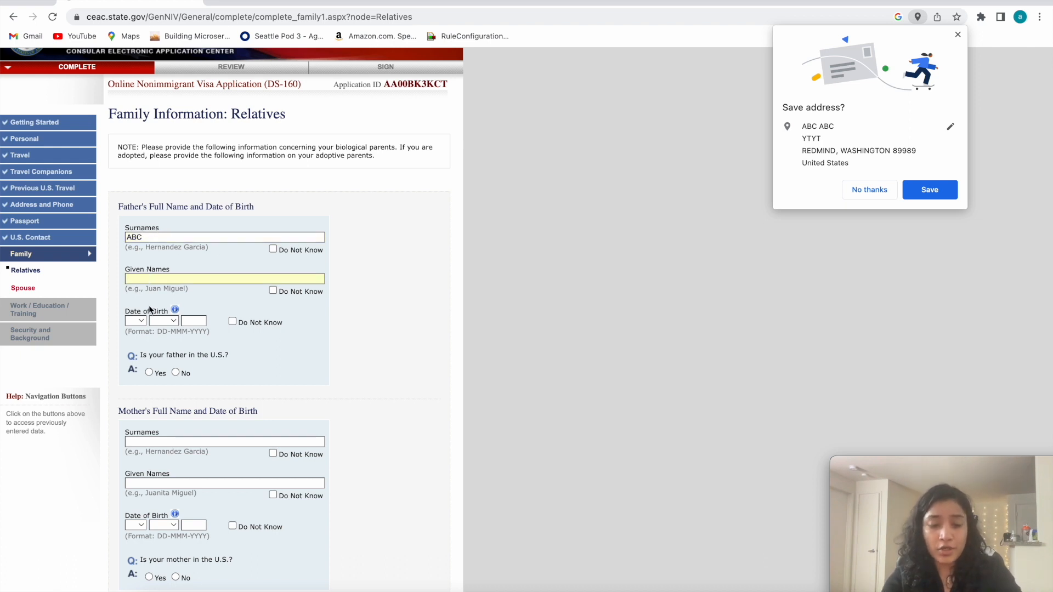
{"action": "type", "text": "Fl"}
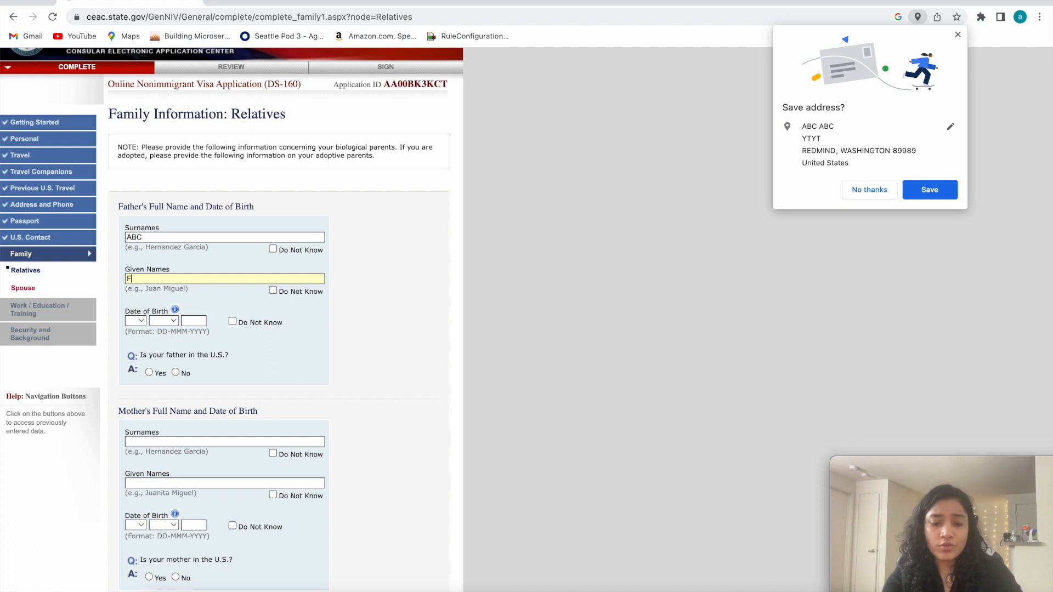
Fill in the day, month and year of the father's date of birth.
{"action": "left_click", "coordinate": [138, 325]}
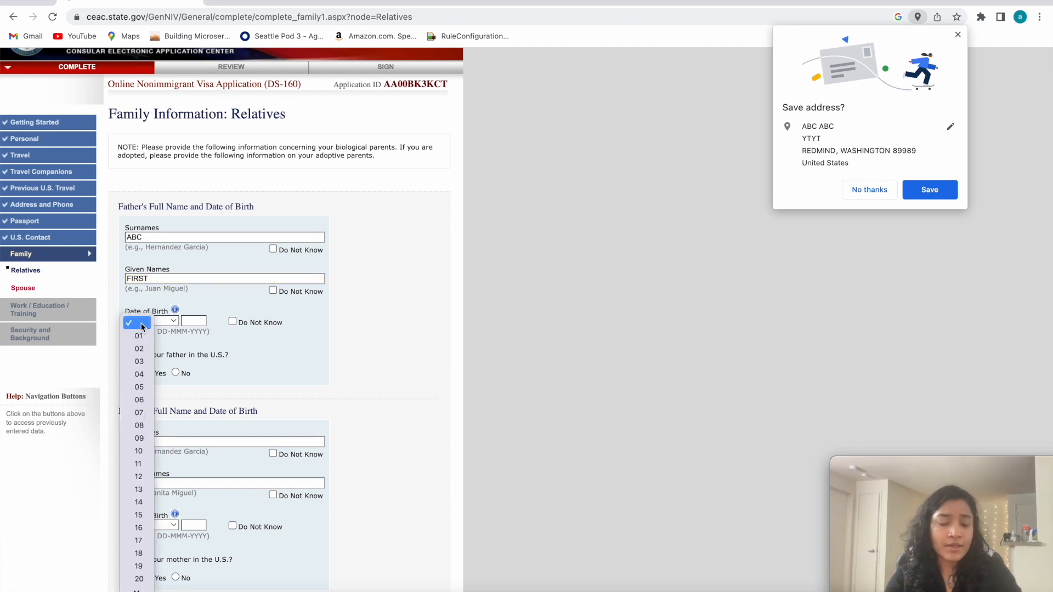
{"action": "left_click", "coordinate": [136, 347]}
{"action": "left_click", "coordinate": [165, 320]}
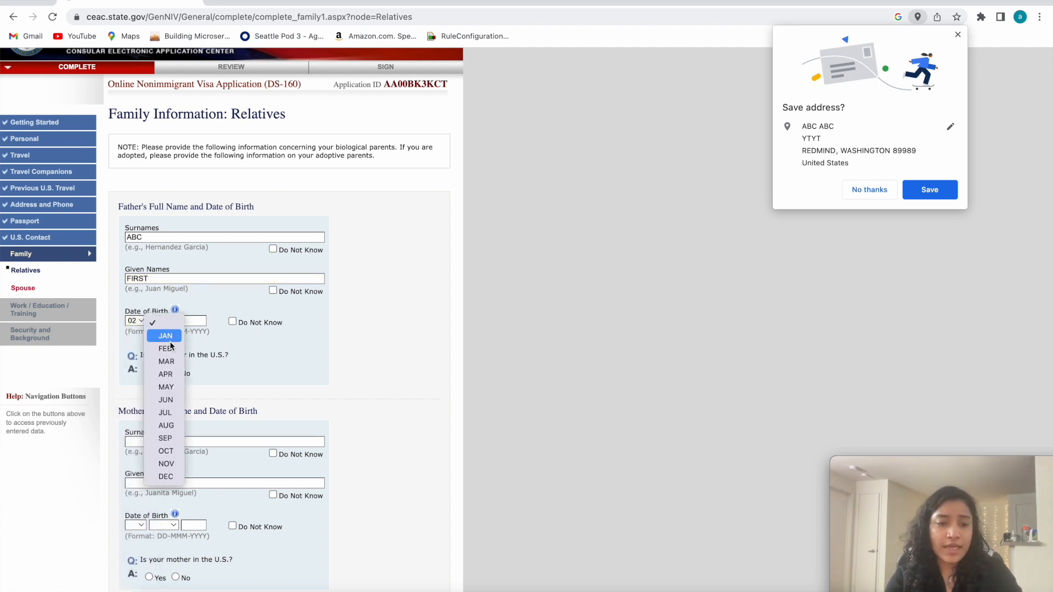
{"action": "left_click", "coordinate": [163, 336]}
{"action": "left_click", "coordinate": [190, 321]}
{"action": "type", "text": "1997"}
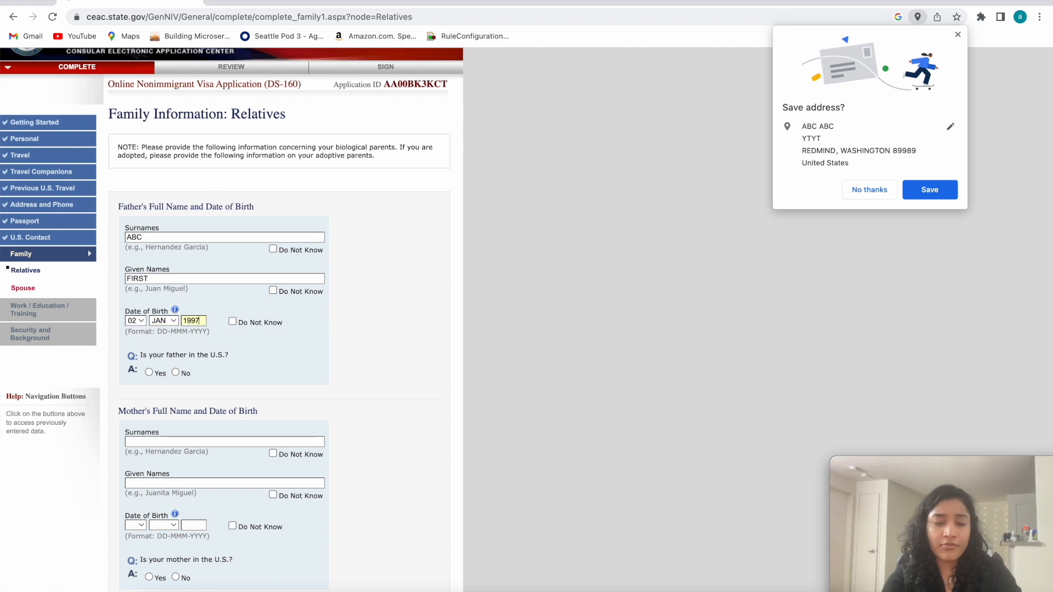
{"action": "scroll", "coordinate": [147, 376], "scroll_direction": "down", "scroll_amount": 2}
{"action": "key", "text": "BackSpace"}
{"action": "key", "text": "BackSpace"}
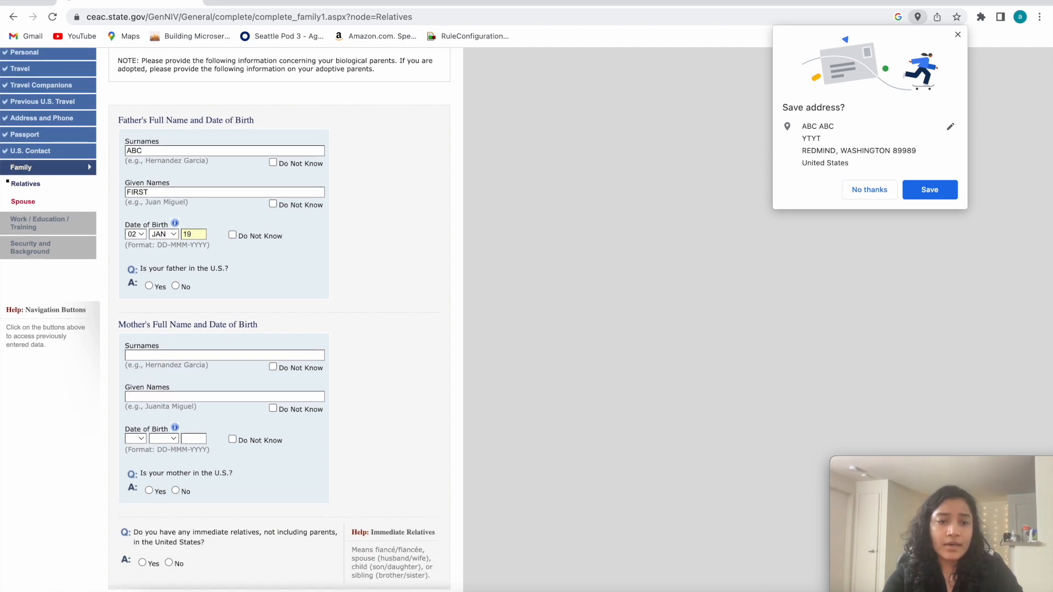
{"action": "type", "text": "897"}
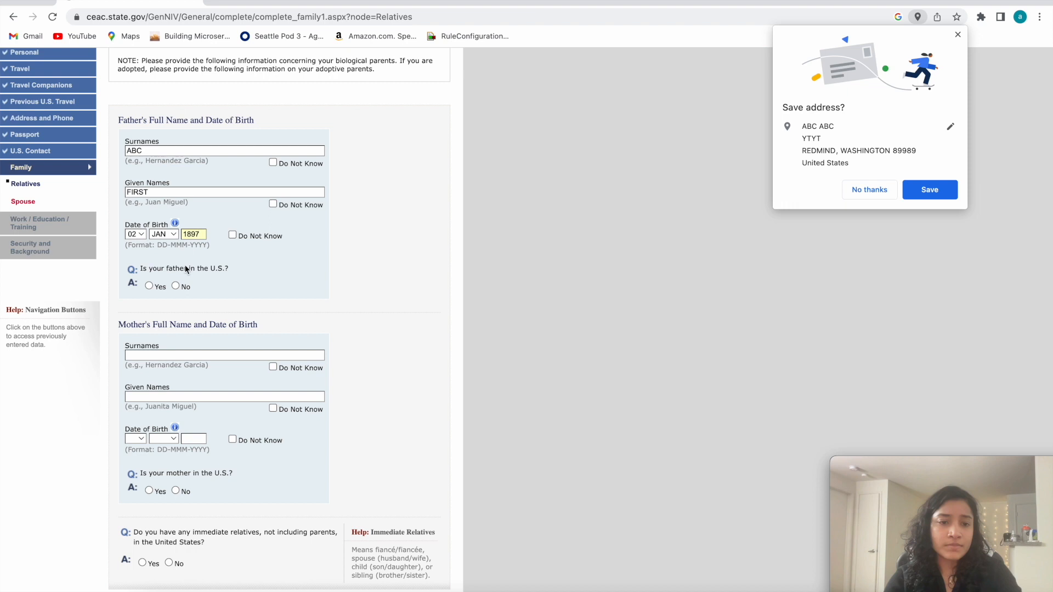
Answer No to whether the father is in the U.S.
{"action": "scroll", "coordinate": [186, 268], "scroll_direction": "down", "scroll_amount": 1}
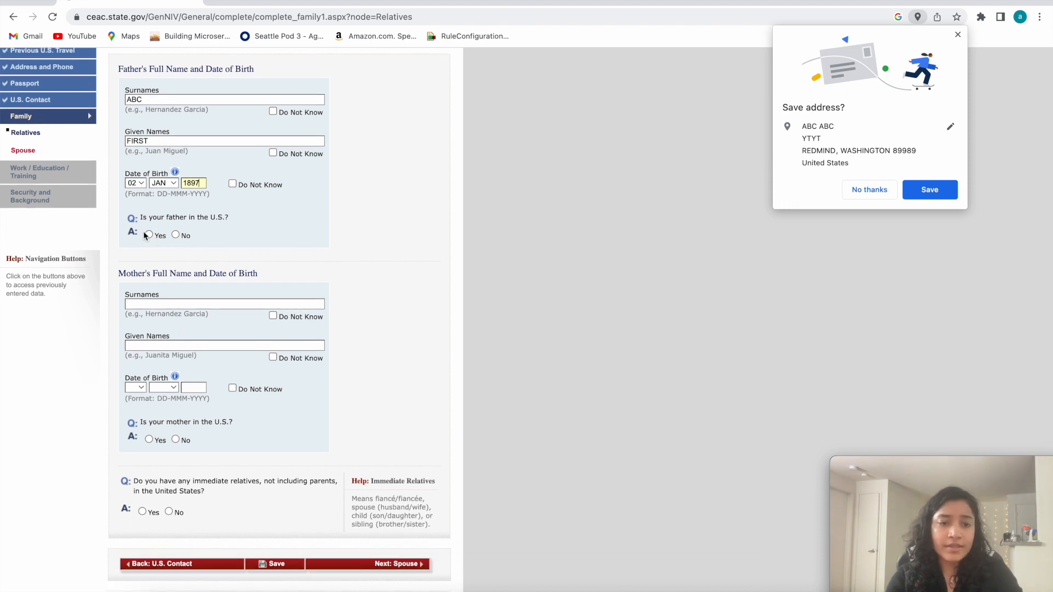
{"action": "scroll", "coordinate": [165, 242], "scroll_direction": "down", "scroll_amount": 1}
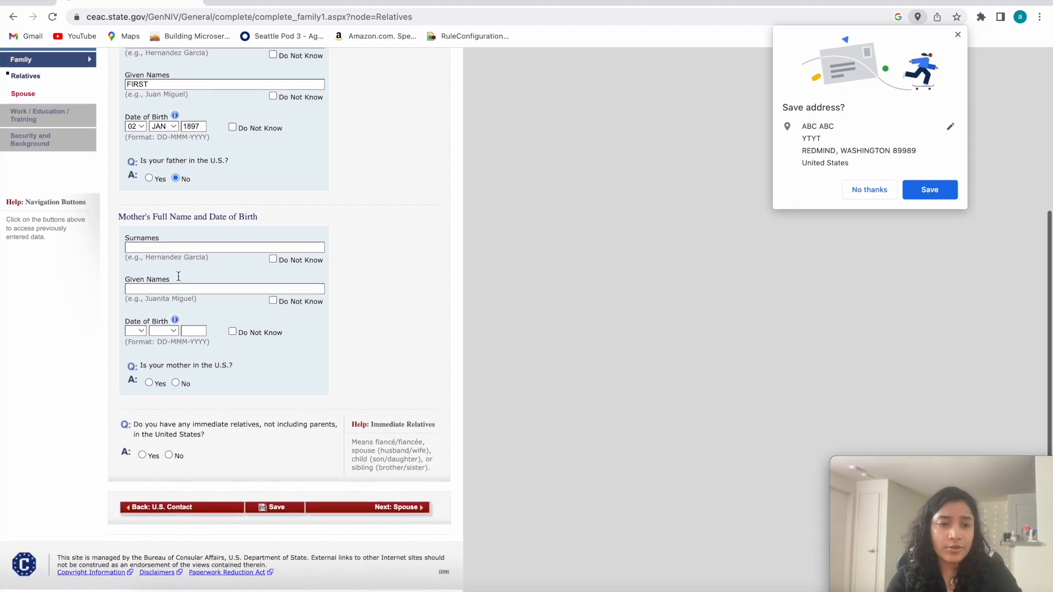
{"action": "left_click", "coordinate": [148, 247]}
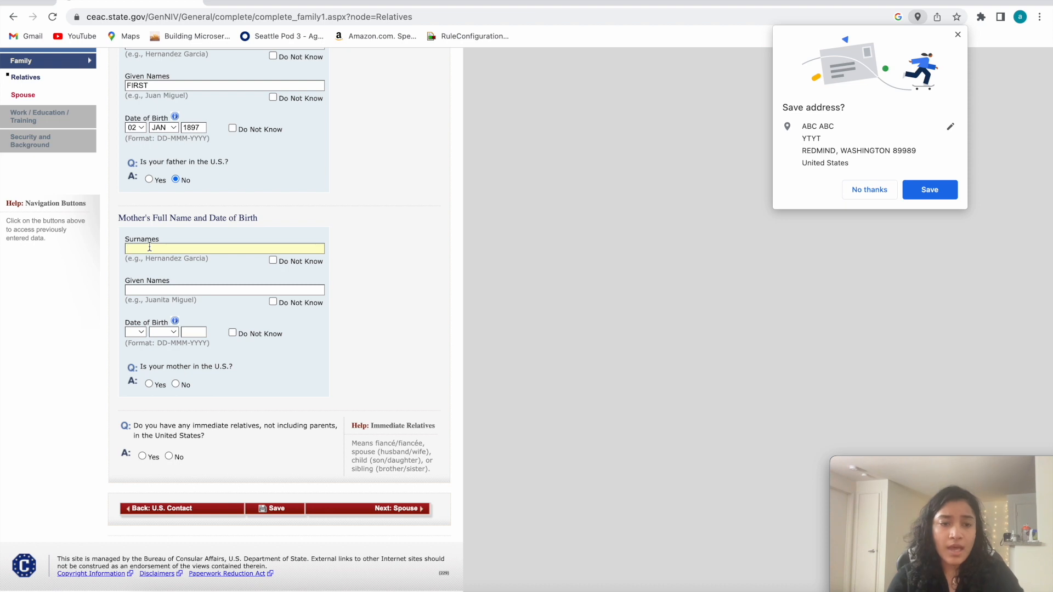
{"action": "scroll", "coordinate": [183, 152], "scroll_direction": "up", "scroll_amount": 2}
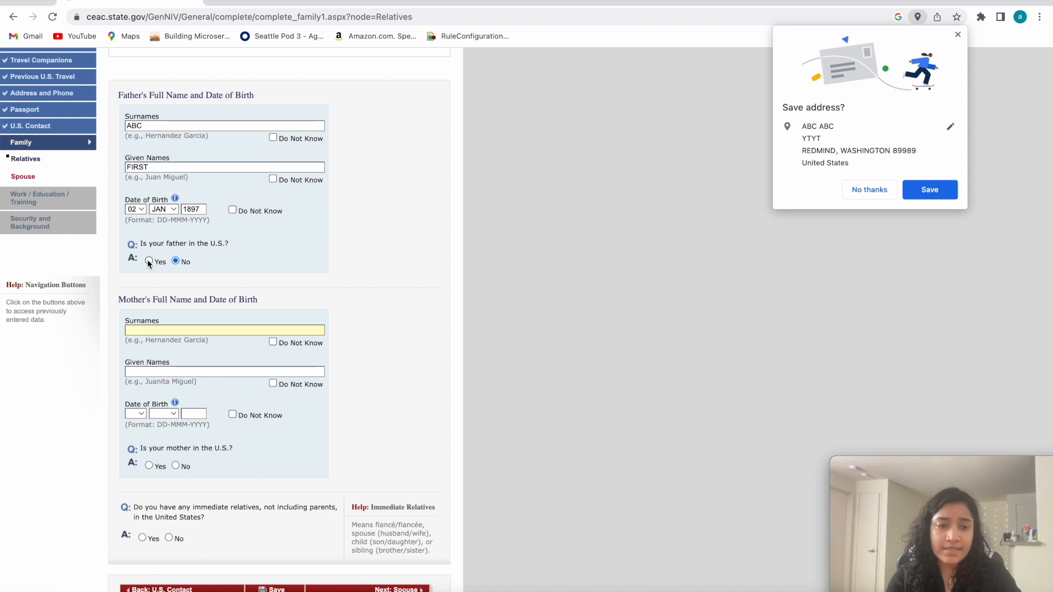
{"action": "left_click_drag", "start_coordinate": [139, 244], "coordinate": [227, 255]}
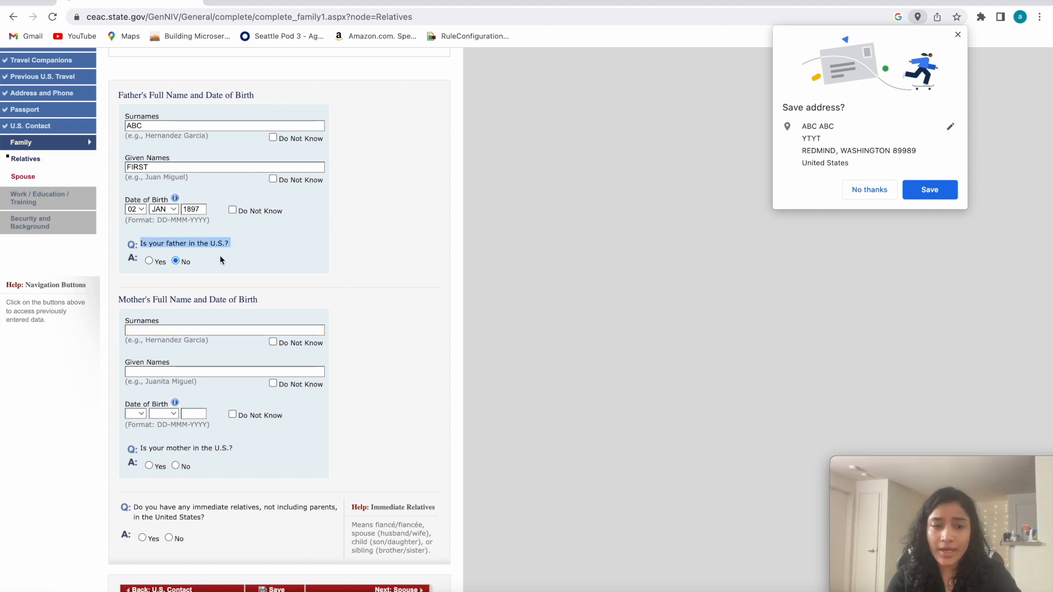
Enter the mother's surnames and given names.
{"action": "scroll", "coordinate": [148, 310], "scroll_direction": "down", "scroll_amount": 1}
{"action": "left_click", "coordinate": [136, 285]}
{"action": "type", "text": "ABC"}
{"action": "left_click", "coordinate": [151, 323]}
{"action": "type", "text": "ANC"}
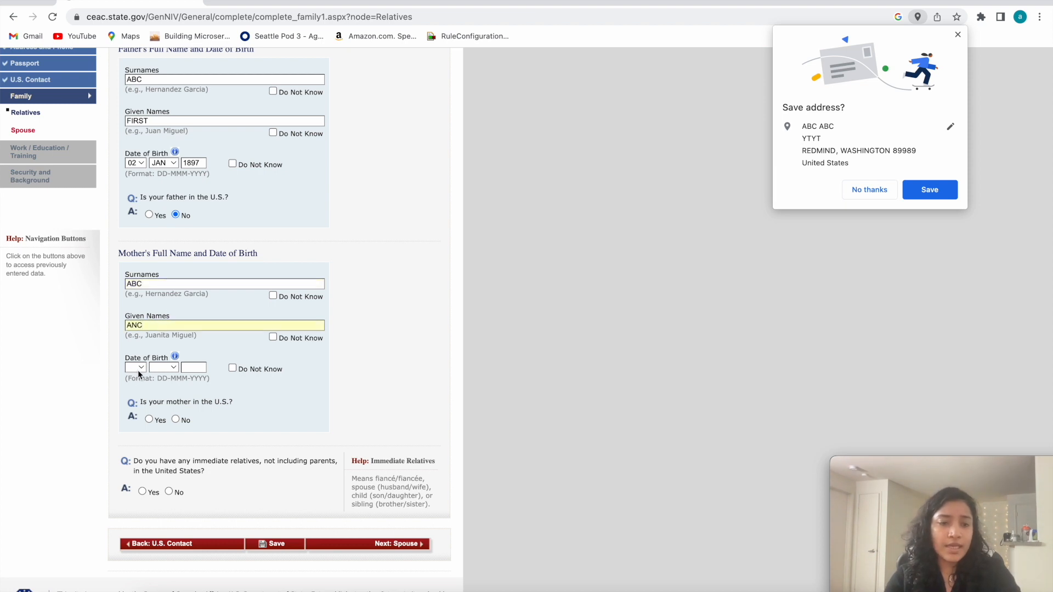
Fill in the day, month and year of the mother's date of birth.
{"action": "left_click", "coordinate": [135, 368]}
{"action": "left_click", "coordinate": [133, 380]}
{"action": "left_click", "coordinate": [164, 367]}
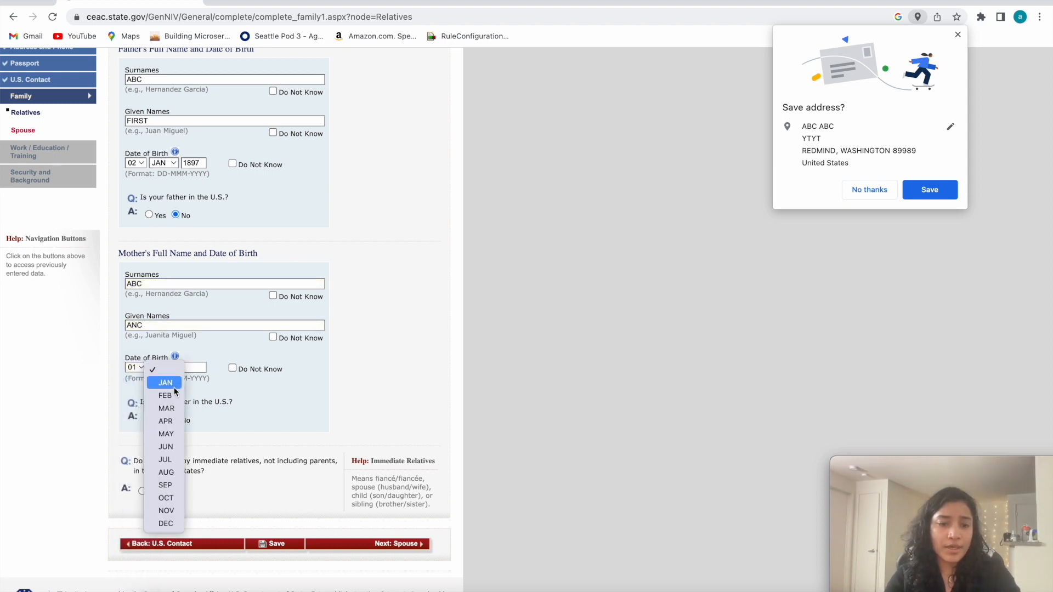
{"action": "left_click", "coordinate": [165, 383]}
{"action": "left_click", "coordinate": [202, 366]}
{"action": "type", "text": "1965"}
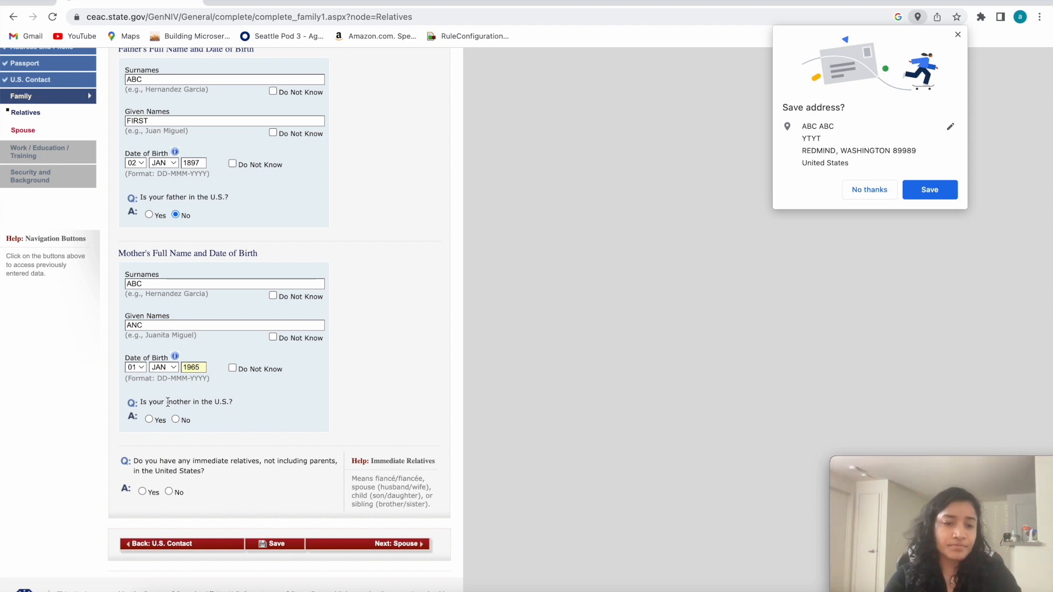
Answer No to whether the mother is in the U.S. and No to having immediate relatives in the United States.
{"action": "scroll", "coordinate": [230, 330], "scroll_direction": "down", "scroll_amount": 1}
{"action": "left_click", "coordinate": [176, 384]}
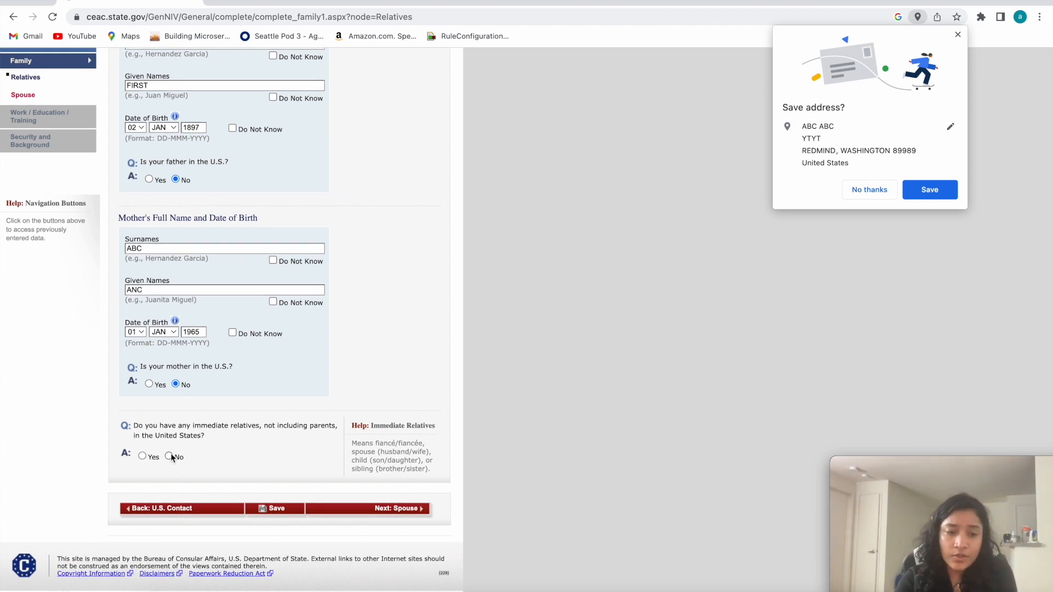
{"action": "mouse_move", "coordinate": [199, 431]}
{"action": "left_mouse_down"}
{"action": "mouse_move", "coordinate": [135, 425]}
{"action": "mouse_move", "coordinate": [186, 436]}
{"action": "left_mouse_up"}
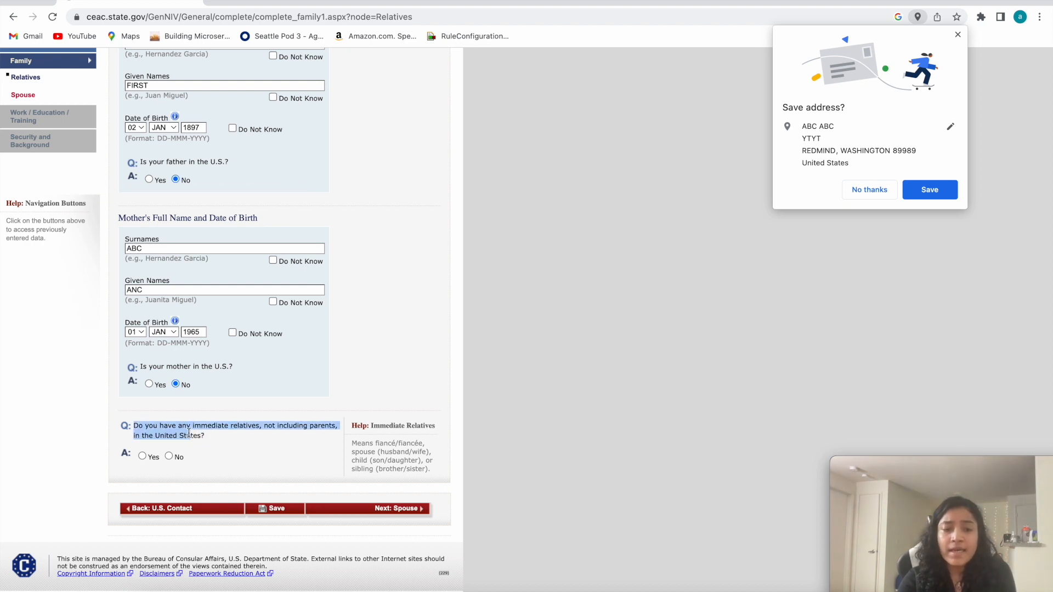
{"action": "left_click", "coordinate": [168, 456]}
Answer No to having any other relatives in the United States, then save the relatives page and continue the application.
{"action": "scroll", "coordinate": [255, 516], "scroll_direction": "down", "scroll_amount": 5}
{"action": "left_click", "coordinate": [269, 511]}
{"action": "scroll", "coordinate": [257, 378], "scroll_direction": "down", "scroll_amount": 6}
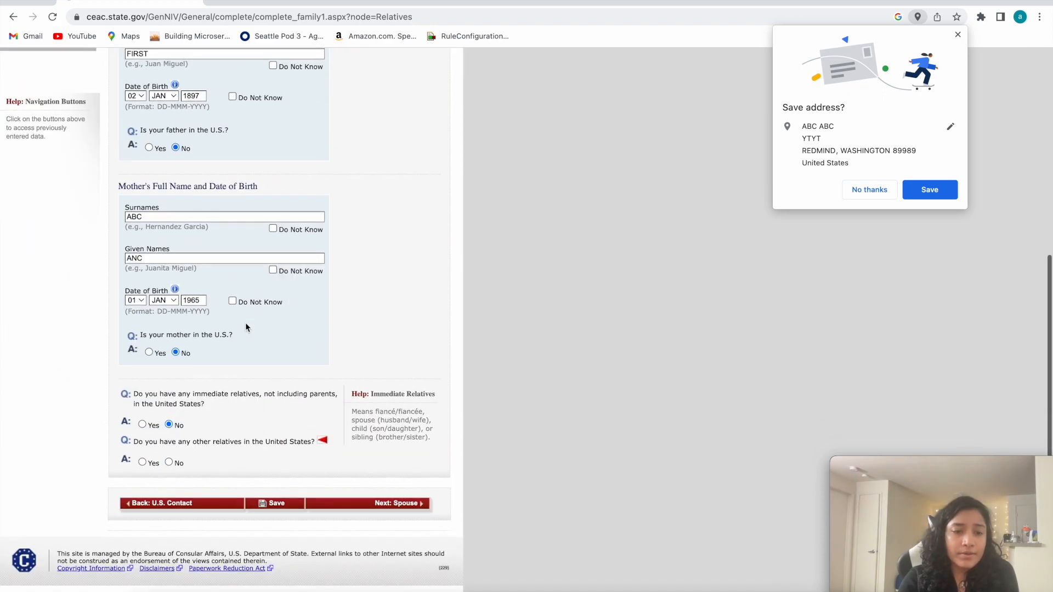
{"action": "left_click_drag", "start_coordinate": [133, 444], "coordinate": [224, 442]}
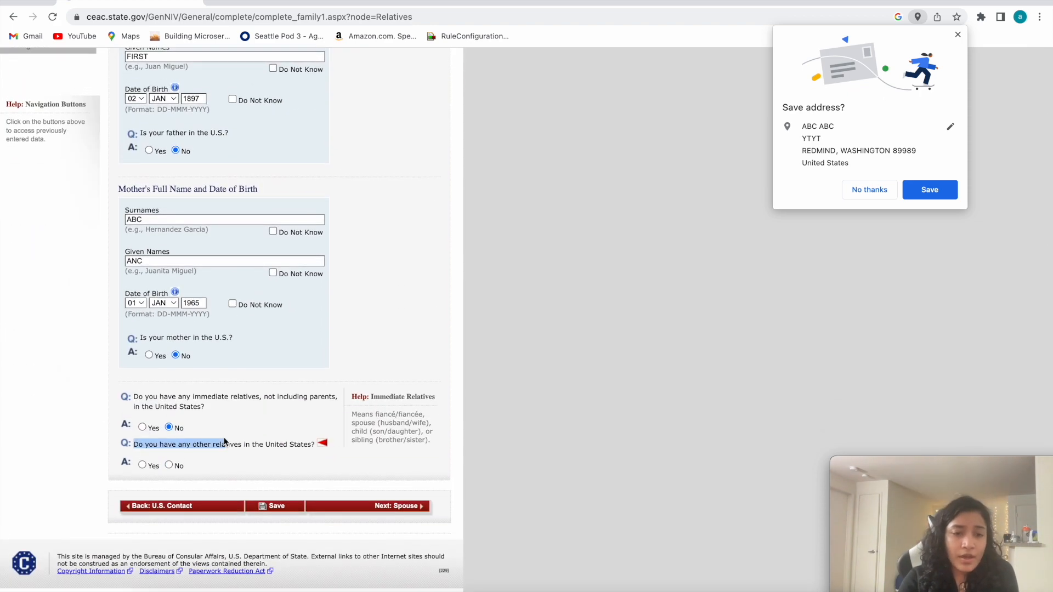
{"action": "left_click", "coordinate": [168, 465]}
{"action": "scroll", "coordinate": [298, 533], "scroll_direction": "down", "scroll_amount": 5}
{"action": "scroll", "coordinate": [291, 521], "scroll_direction": "up", "scroll_amount": 1}
{"action": "left_click", "coordinate": [273, 506]}
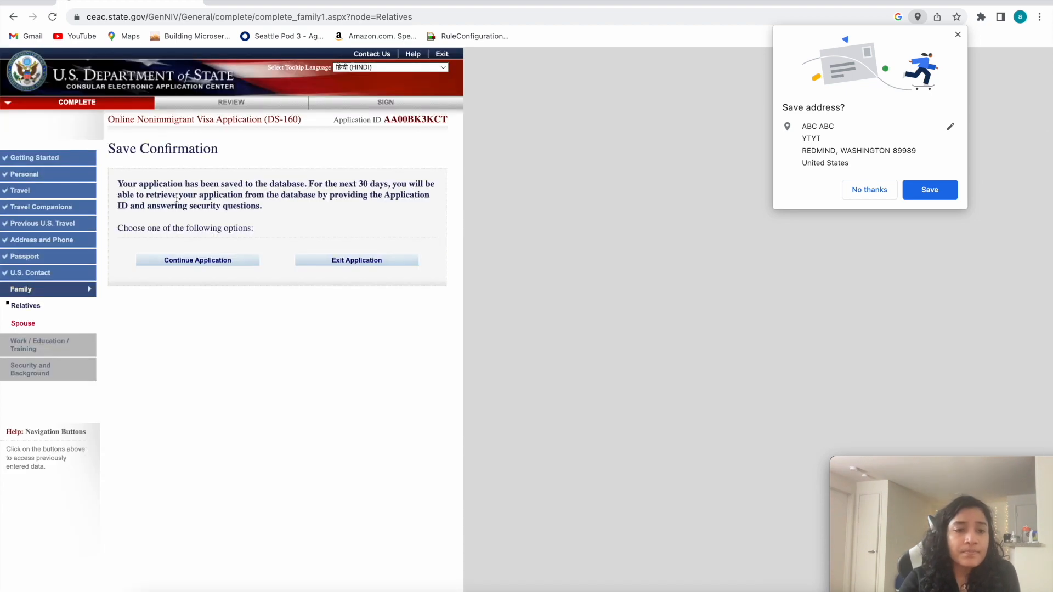
{"action": "left_click", "coordinate": [175, 261]}
Proceed to the Family Information: Spouse page and enter the spouse's surnames and given names.
{"action": "scroll", "coordinate": [175, 267], "scroll_direction": "down", "scroll_amount": 5}
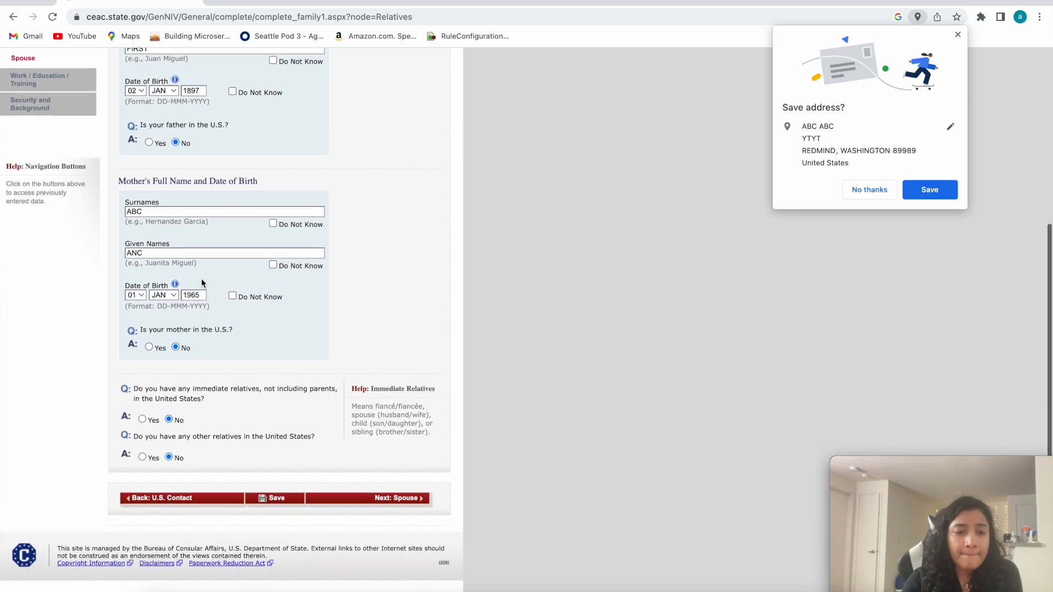
{"action": "left_click", "coordinate": [390, 509]}
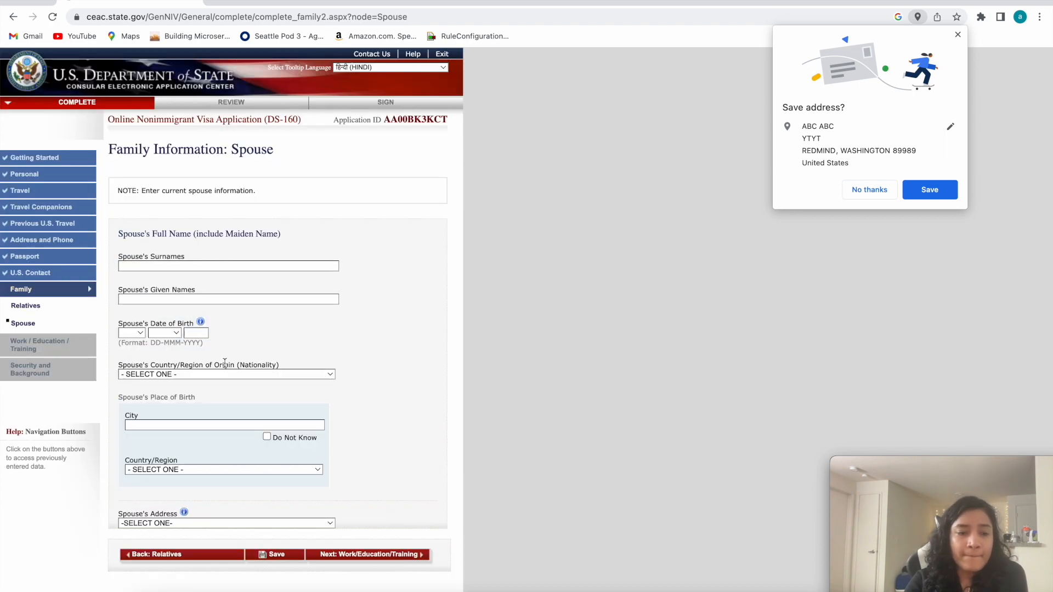
{"action": "scroll", "coordinate": [127, 214], "scroll_direction": "down", "scroll_amount": 1}
{"action": "left_click", "coordinate": [155, 227]}
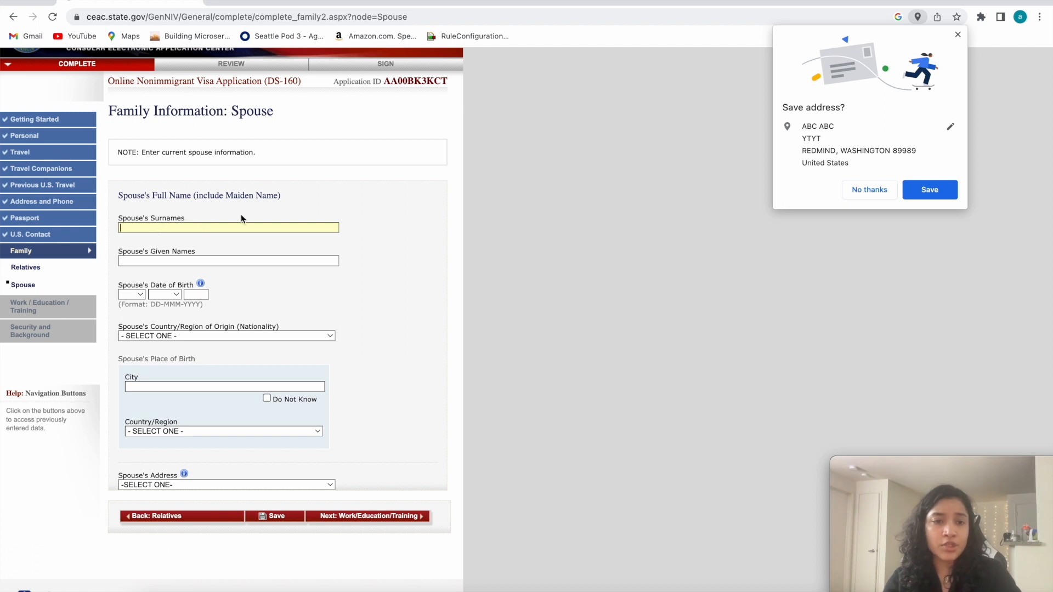
{"action": "type", "text": "ABCABC"}
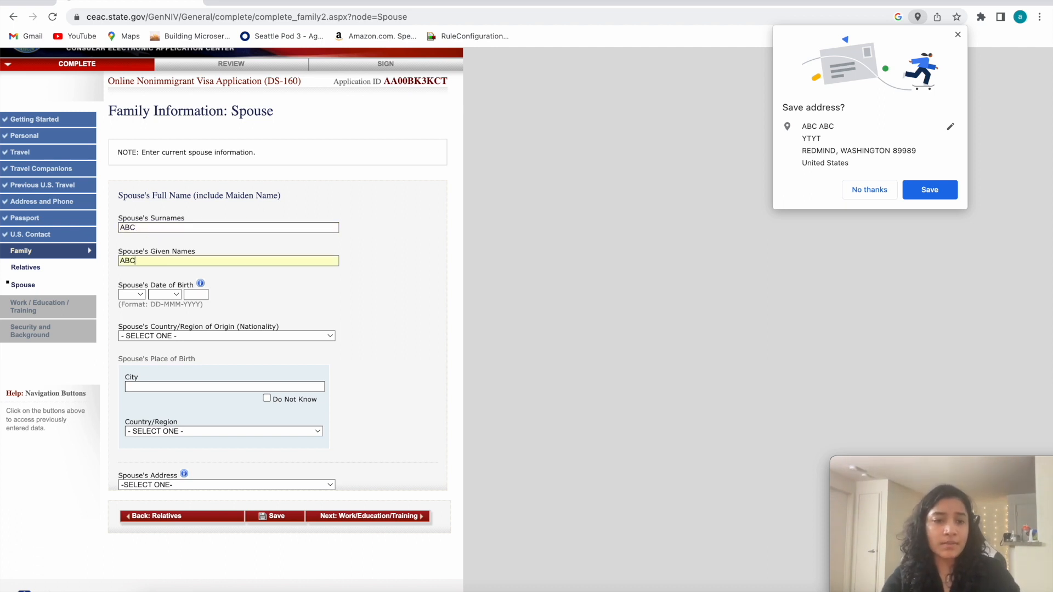
Fill in the day, month and year of the spouse's date of birth.
{"action": "left_click", "coordinate": [146, 295]}
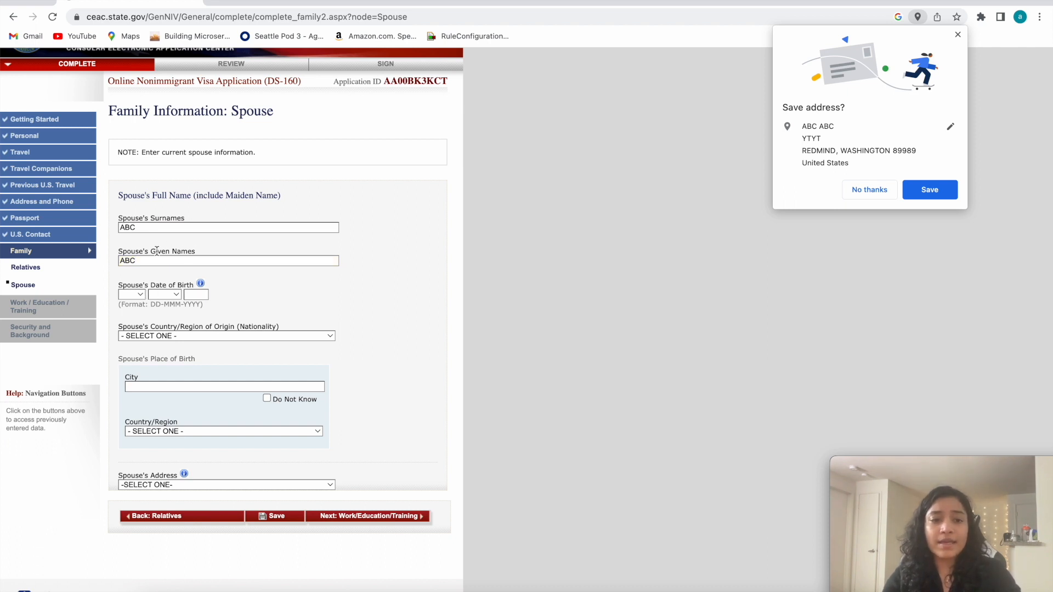
{"action": "left_click", "coordinate": [136, 295]}
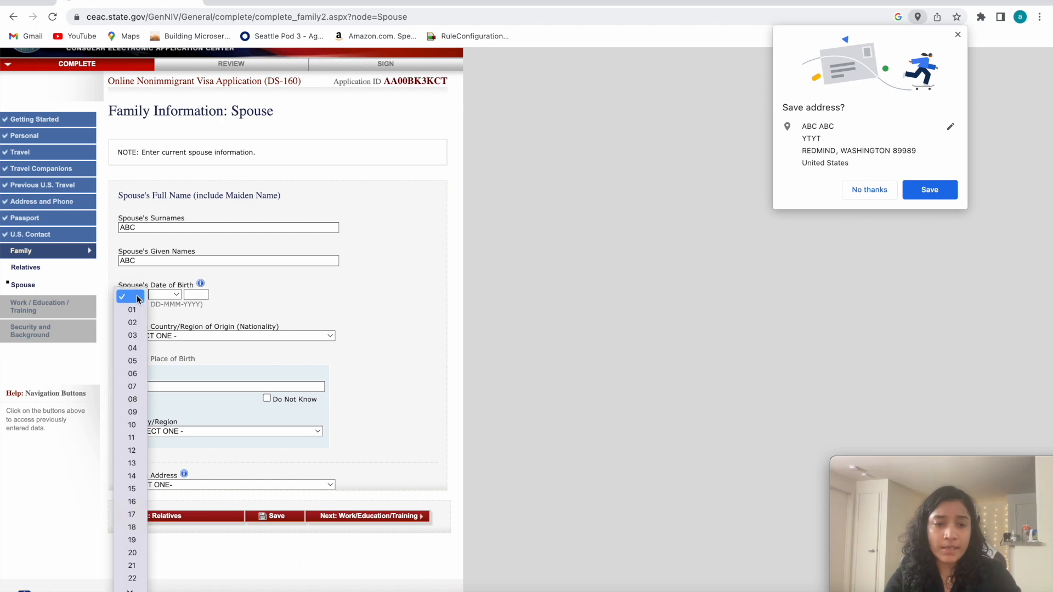
{"action": "left_click", "coordinate": [136, 304]}
{"action": "left_click", "coordinate": [171, 295]}
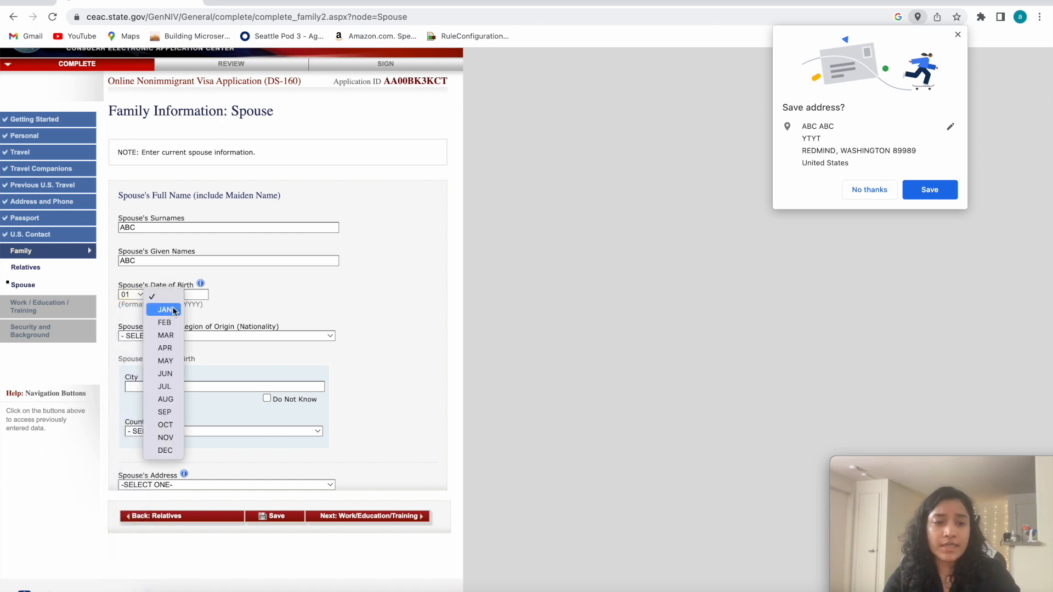
{"action": "left_click", "coordinate": [166, 310]}
{"action": "left_click", "coordinate": [194, 295]}
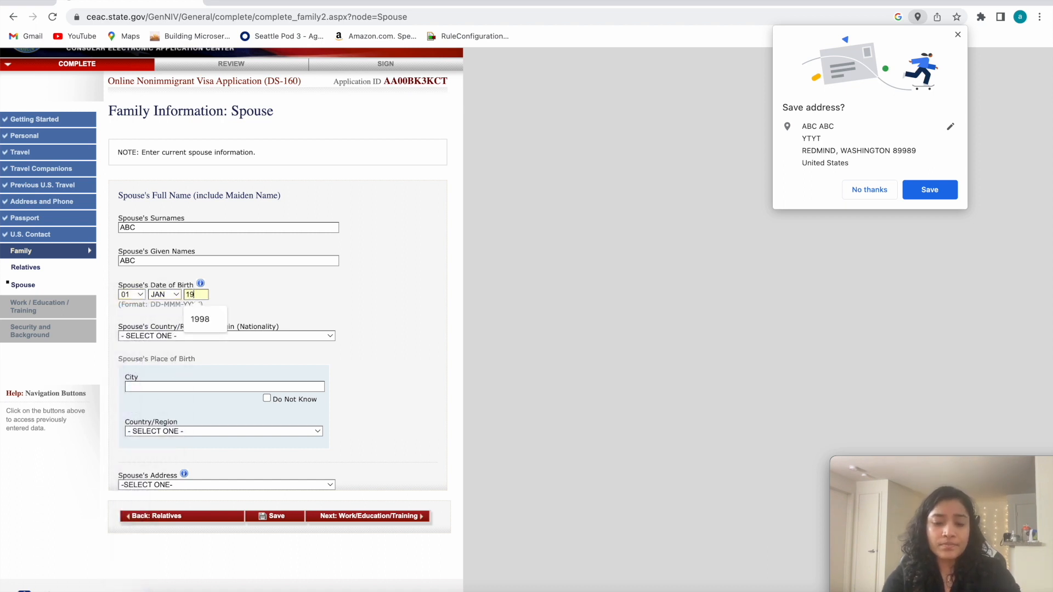
{"action": "type", "text": "96"}
Set the spouse's country/region of origin (nationality) to India.
{"action": "left_click", "coordinate": [170, 336]}
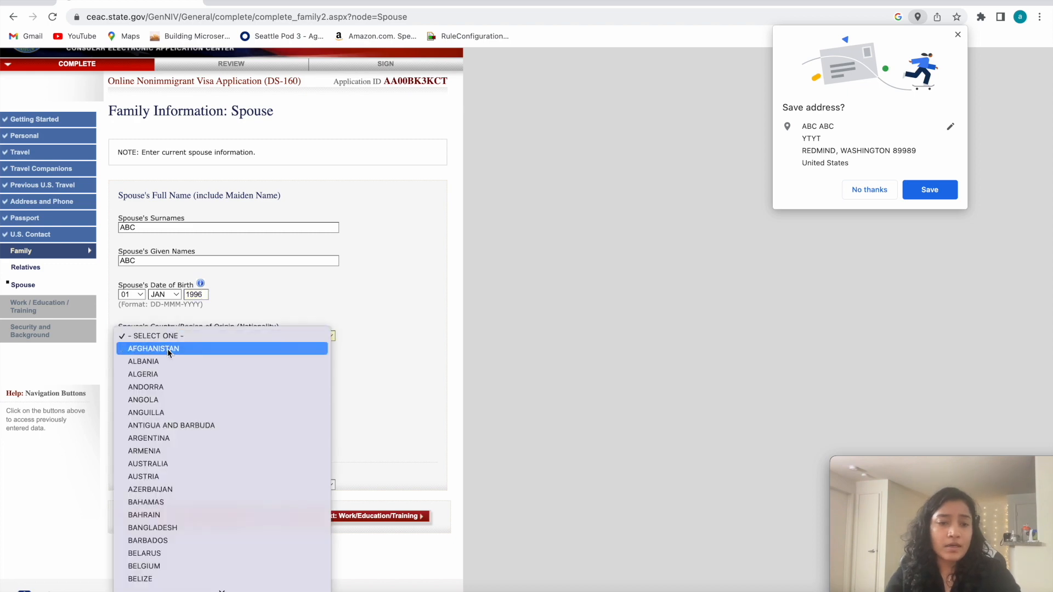
{"action": "left_click", "coordinate": [418, 295]}
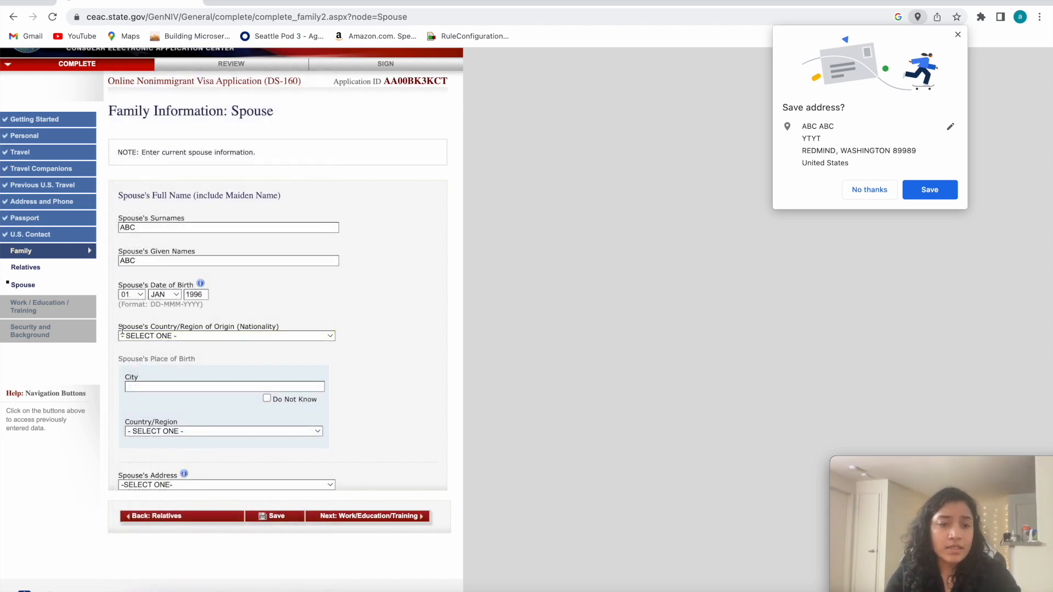
{"action": "left_click_drag", "start_coordinate": [246, 326], "coordinate": [115, 326]}
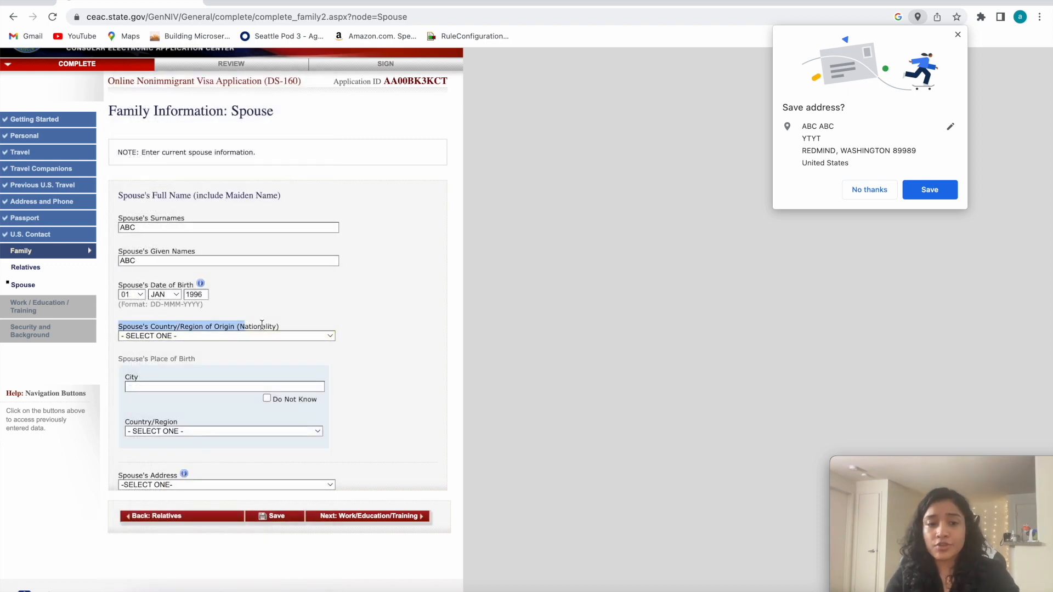
{"action": "left_click_drag", "start_coordinate": [281, 325], "coordinate": [117, 325]}
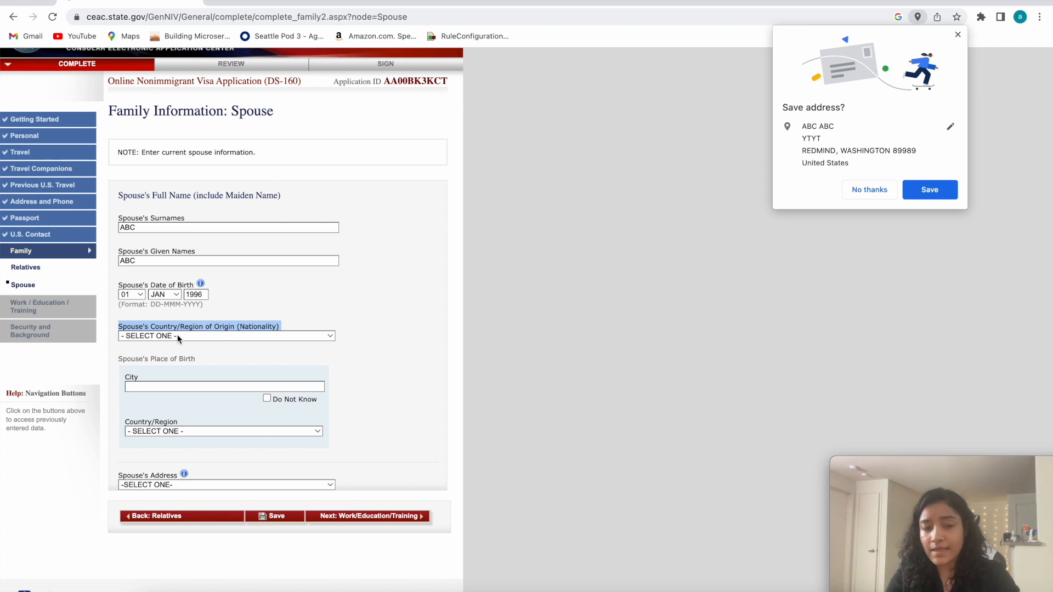
{"action": "left_click", "coordinate": [206, 324]}
{"action": "left_click_drag", "start_coordinate": [282, 326], "coordinate": [168, 327]}
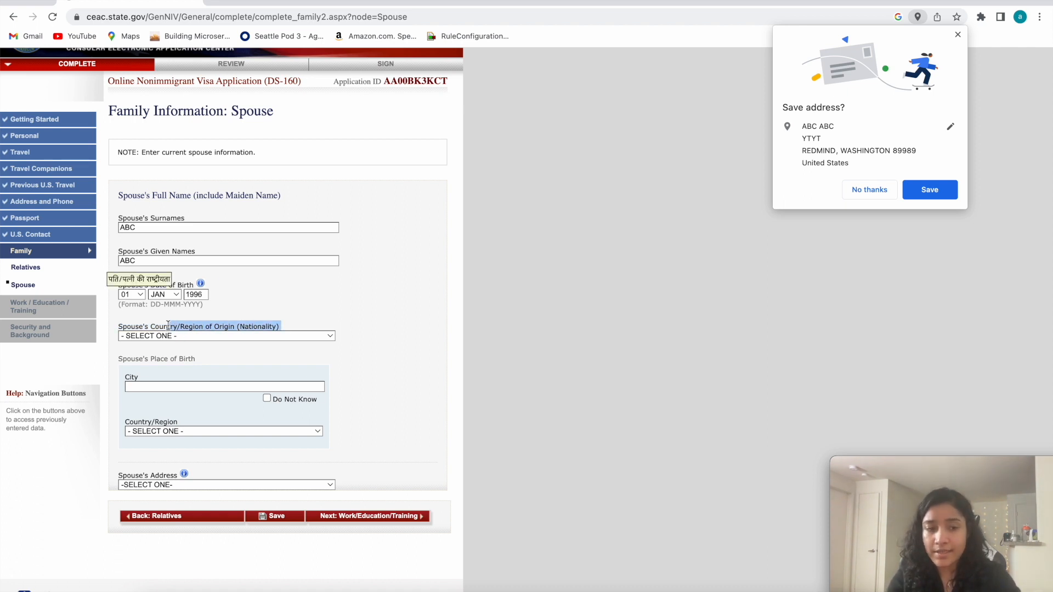
{"action": "mouse_move", "coordinate": [119, 325]}
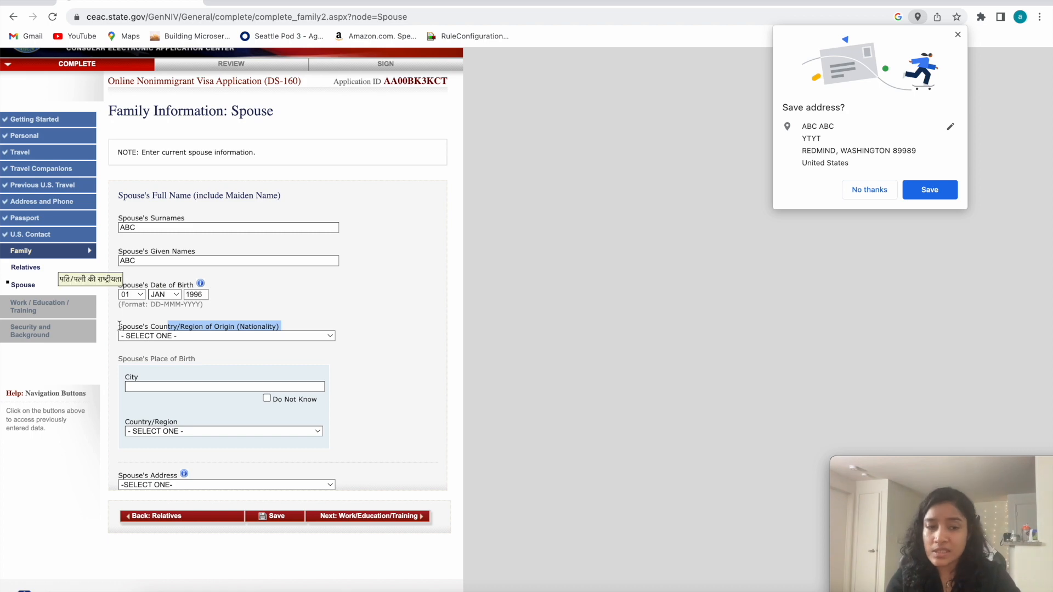
{"action": "left_click", "coordinate": [184, 337]}
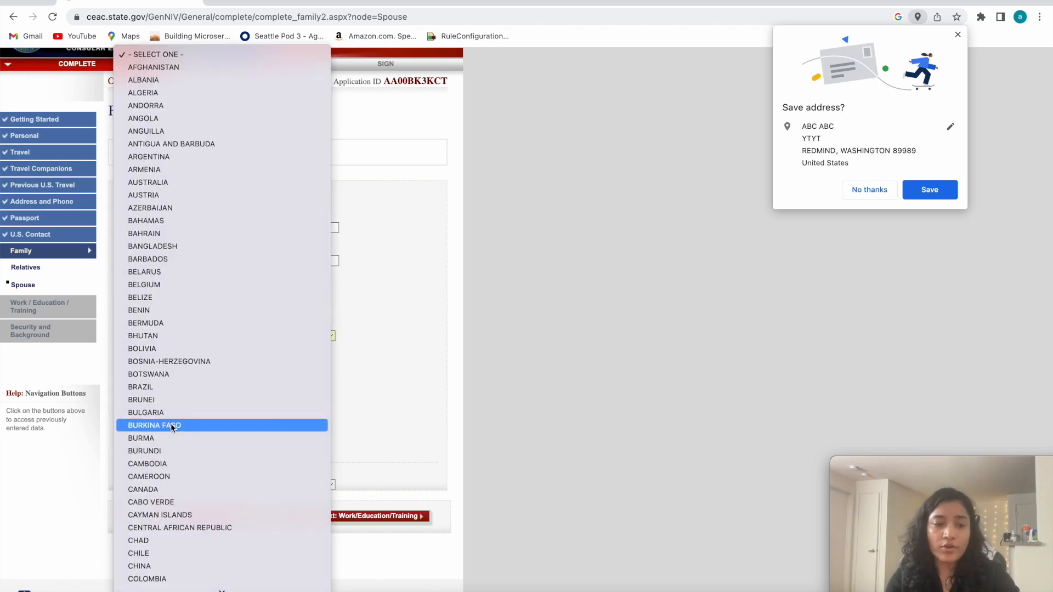
{"action": "scroll", "coordinate": [175, 401], "scroll_direction": "down", "scroll_amount": 4}
{"action": "scroll", "coordinate": [177, 378], "scroll_direction": "down", "scroll_amount": 10}
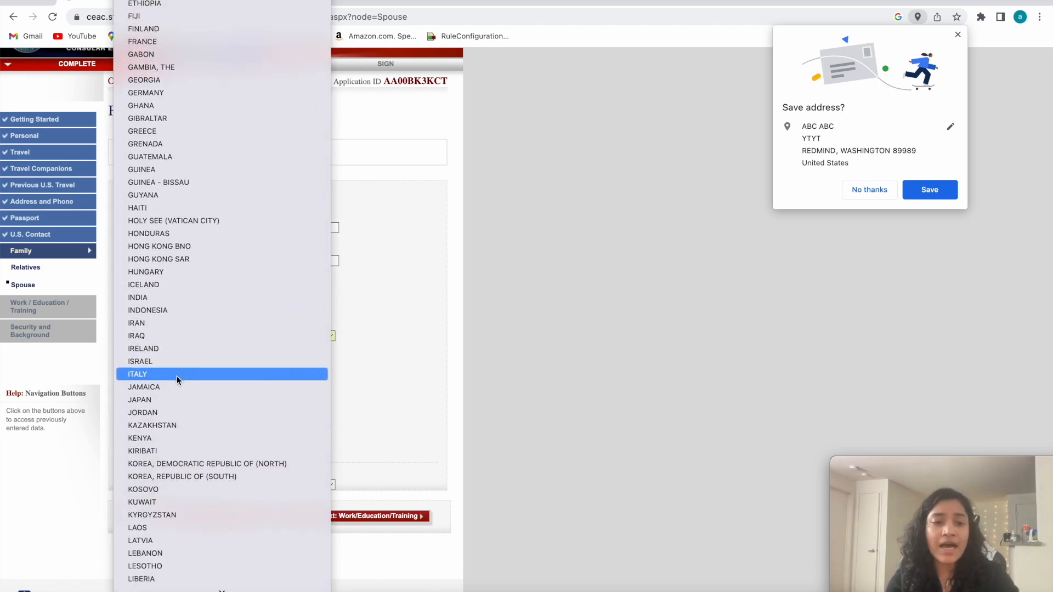
{"action": "left_click", "coordinate": [166, 298]}
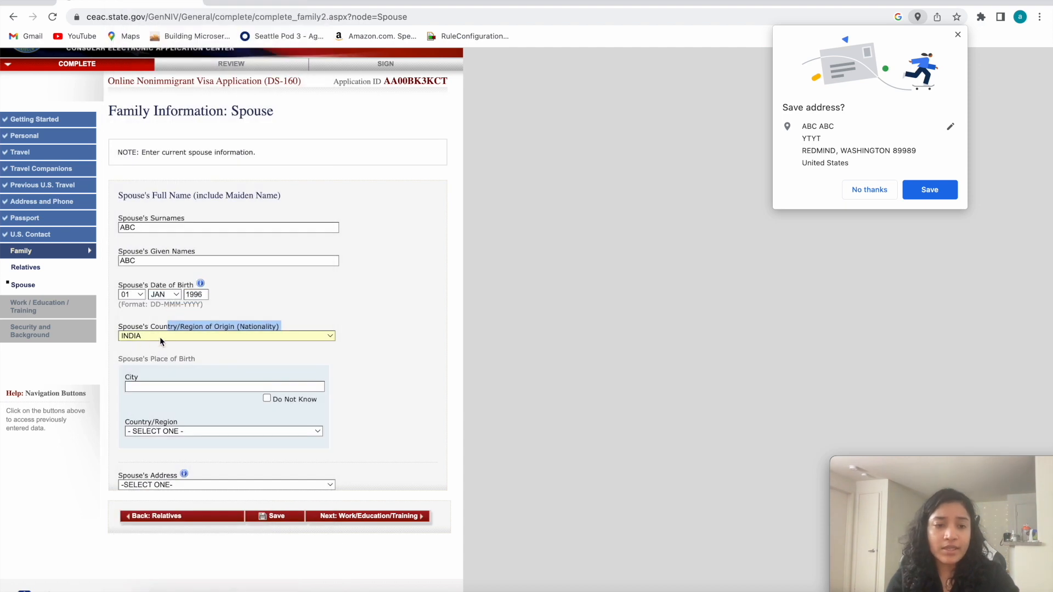
Mark the city in the spouse's place of birth as Do Not Know.
{"action": "scroll", "coordinate": [145, 378], "scroll_direction": "down", "scroll_amount": 2}
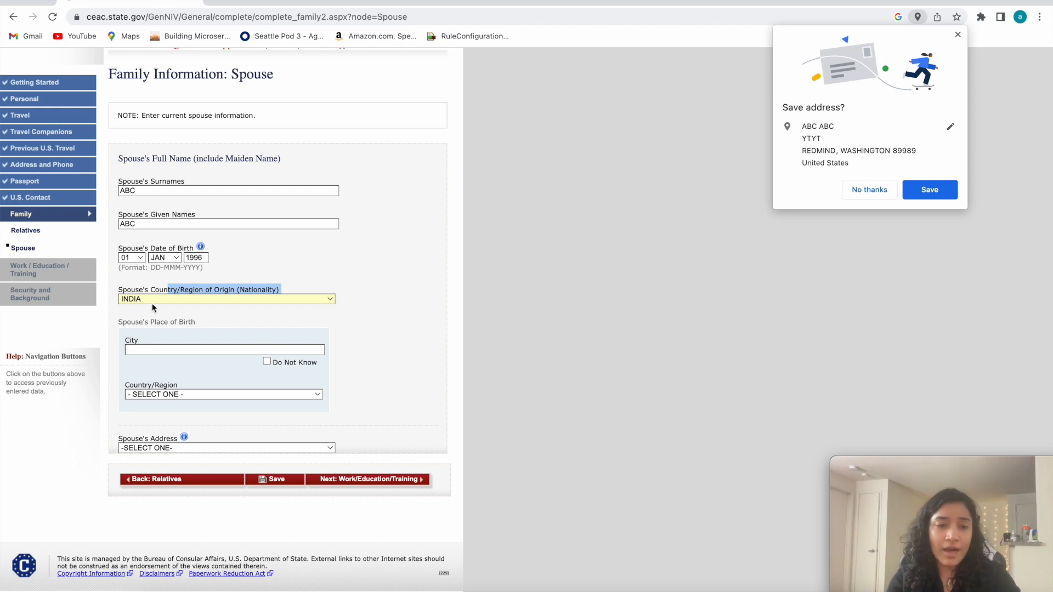
{"action": "left_click", "coordinate": [180, 320]}
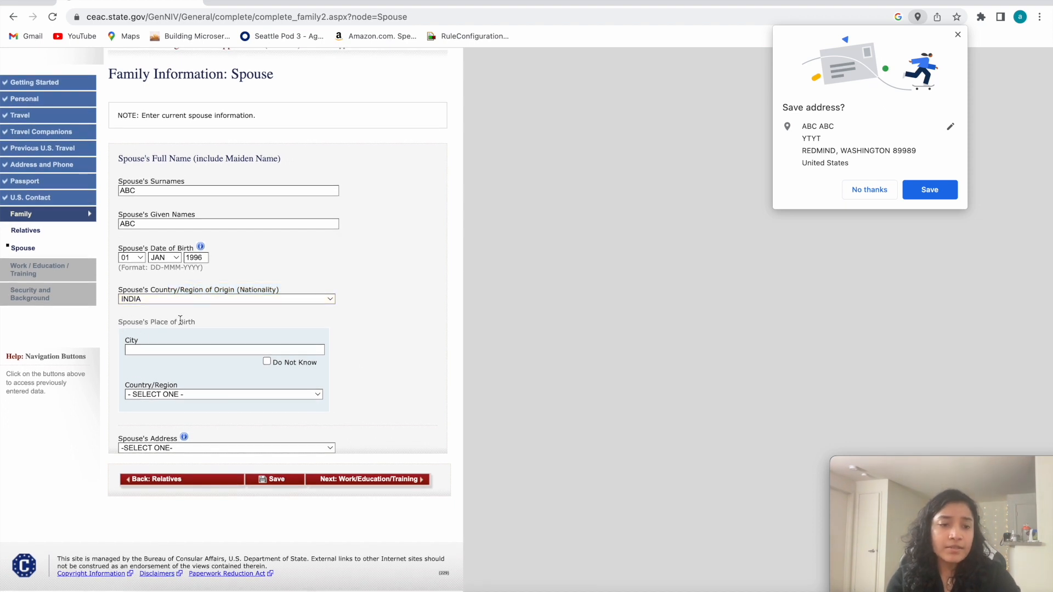
{"action": "left_click", "coordinate": [267, 362]}
Set the spouse's country/region of birth to India and the spouse's address to Same as Home Address.
{"action": "left_click", "coordinate": [166, 395]}
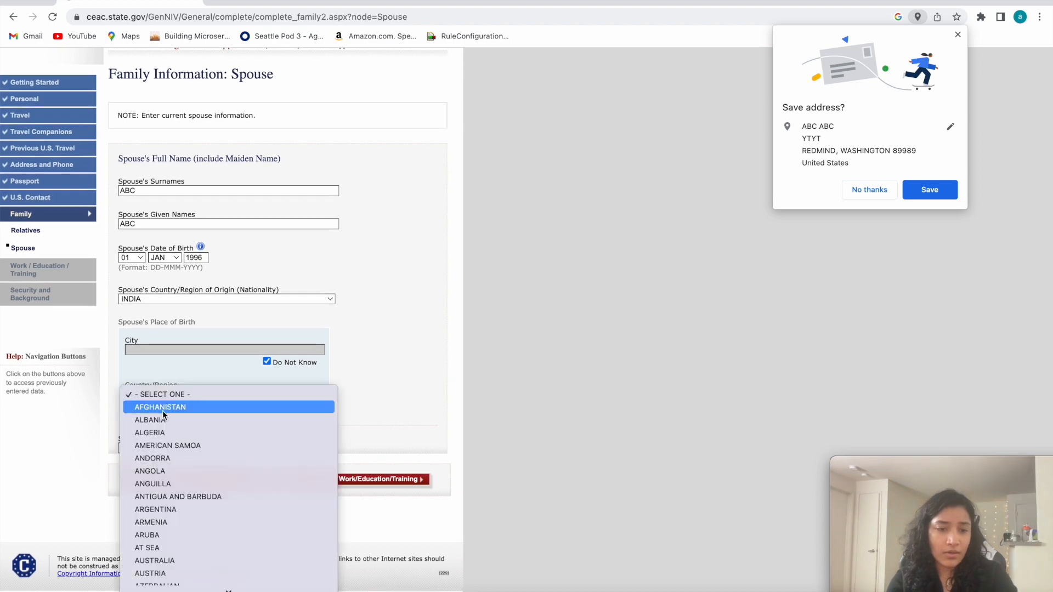
{"action": "scroll", "coordinate": [164, 505], "scroll_direction": "down", "scroll_amount": 15}
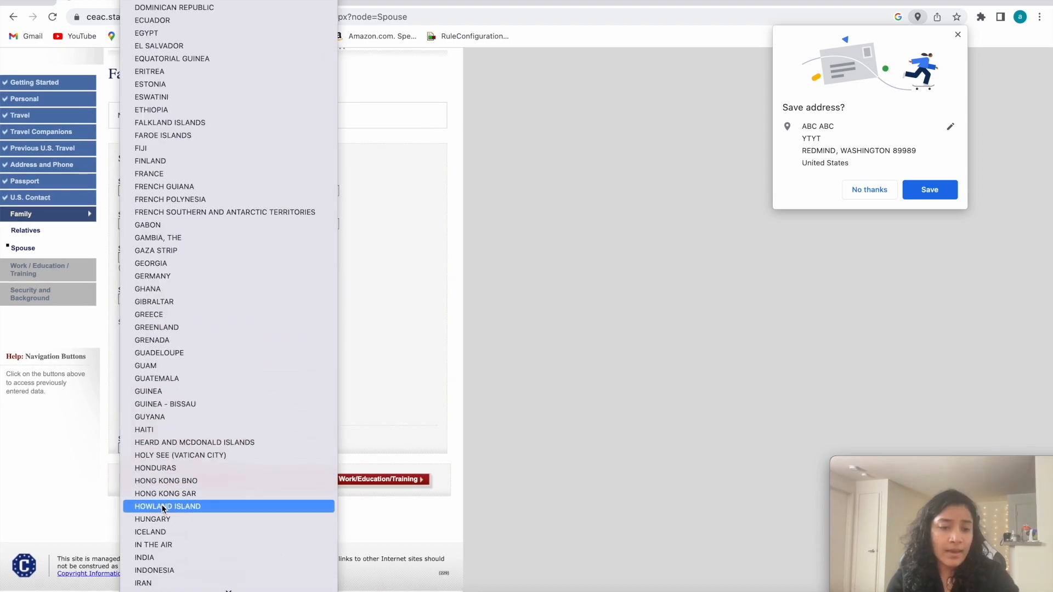
{"action": "scroll", "coordinate": [165, 560], "scroll_direction": "down", "scroll_amount": 10}
{"action": "left_click", "coordinate": [81, 480]}
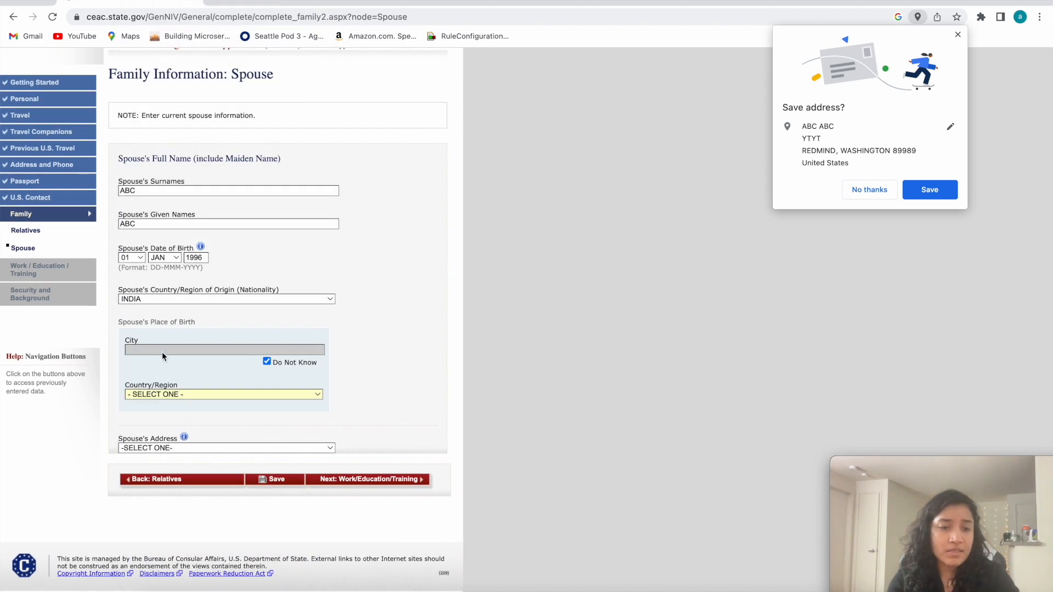
{"action": "left_click", "coordinate": [180, 396]}
{"action": "scroll", "coordinate": [176, 501], "scroll_direction": "down", "scroll_amount": 20}
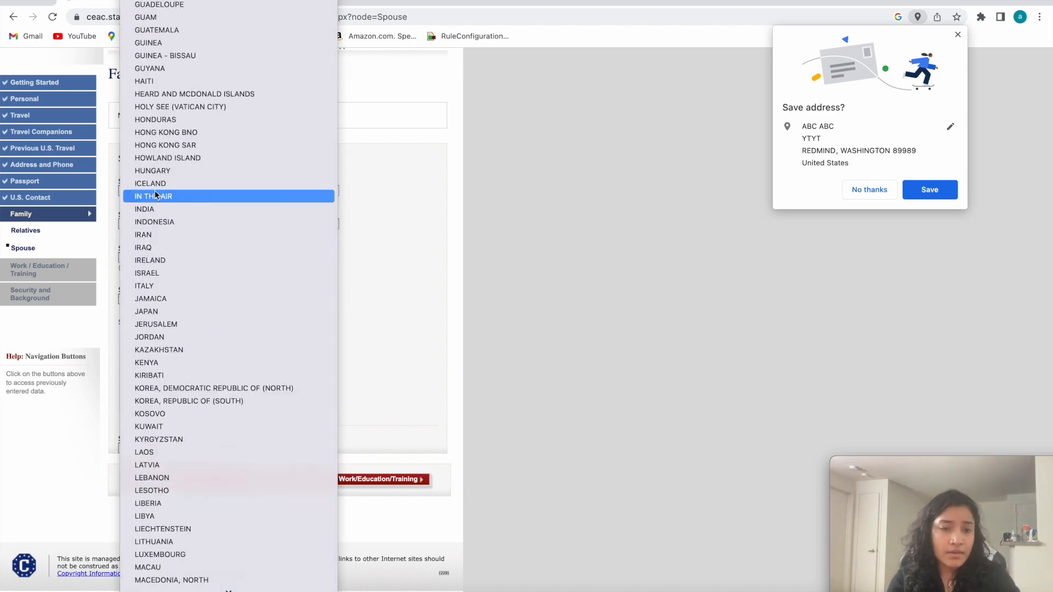
{"action": "left_click", "coordinate": [156, 209]}
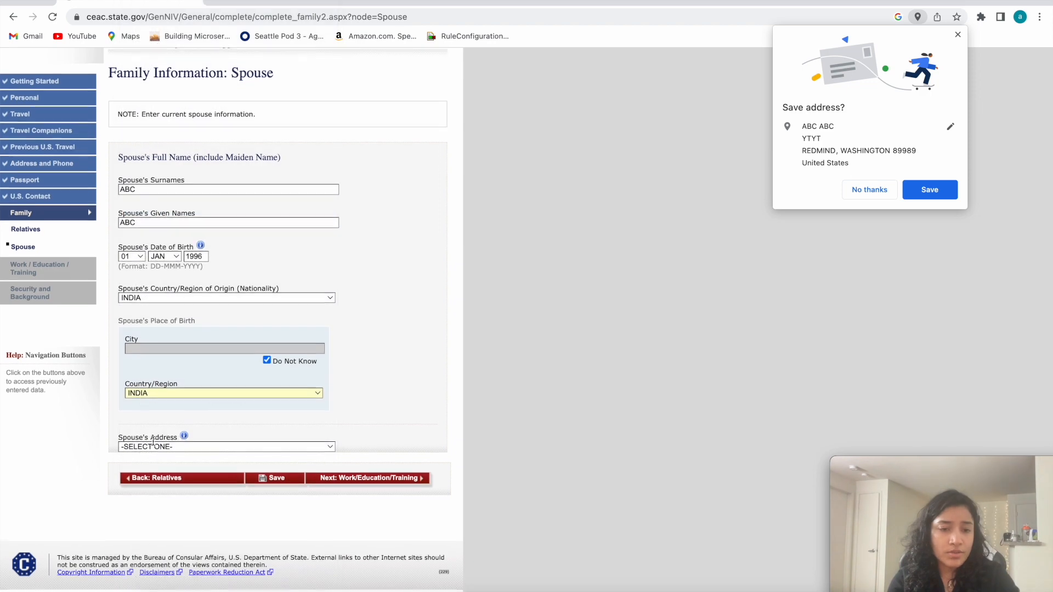
{"action": "left_click", "coordinate": [184, 447]}
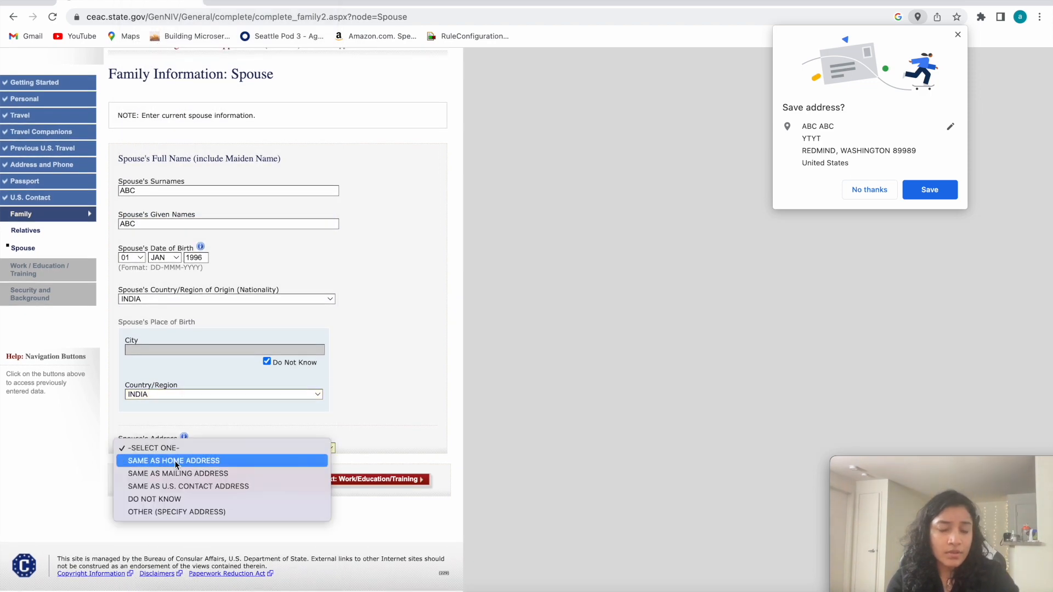
{"action": "left_click", "coordinate": [175, 461]}
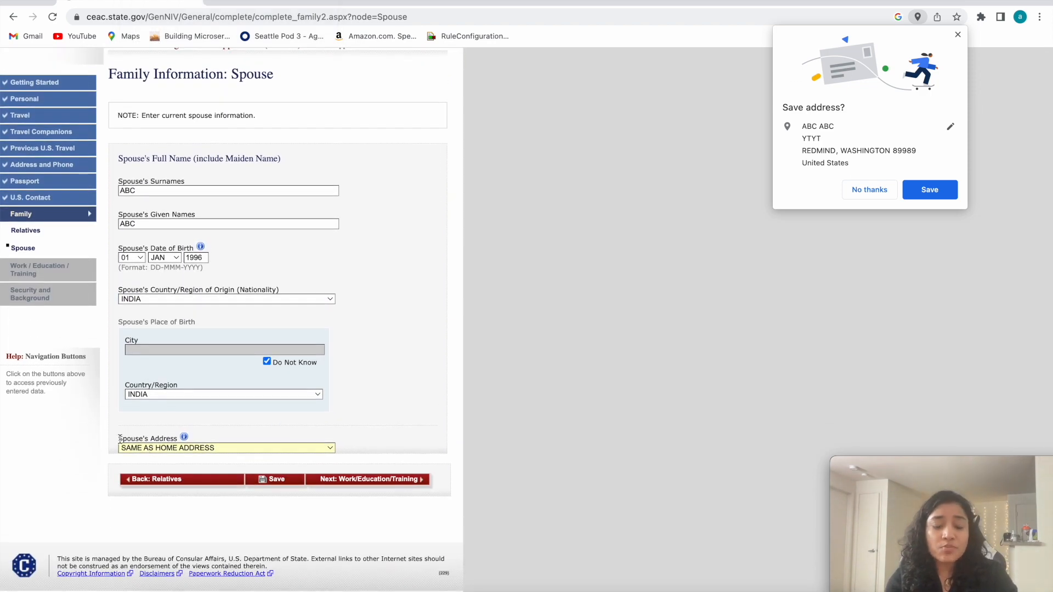
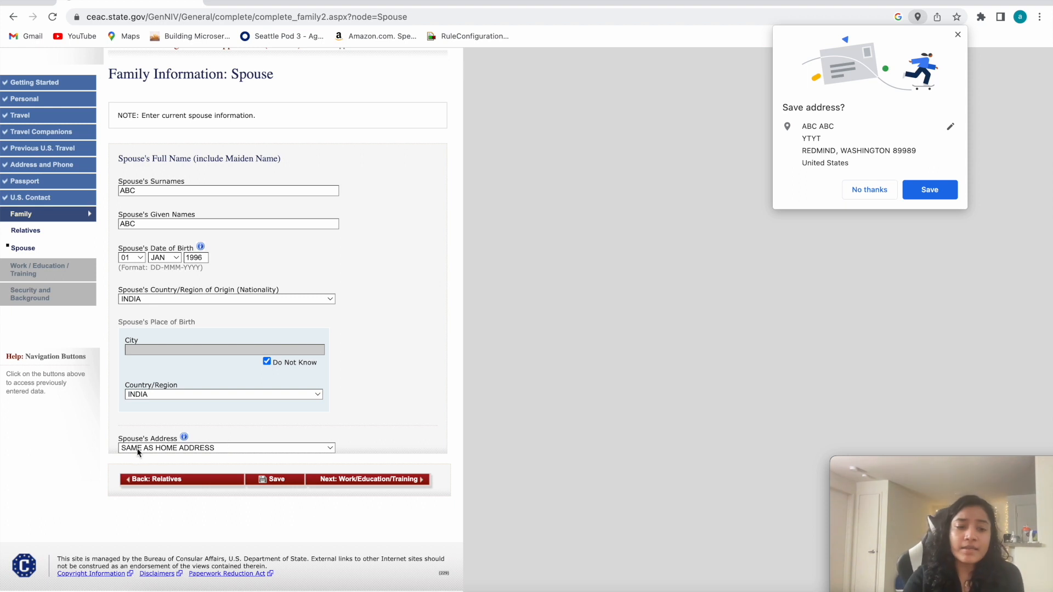
Set the spouse's address to Same as U.S. Contact Address.
{"action": "left_click", "coordinate": [212, 446]}
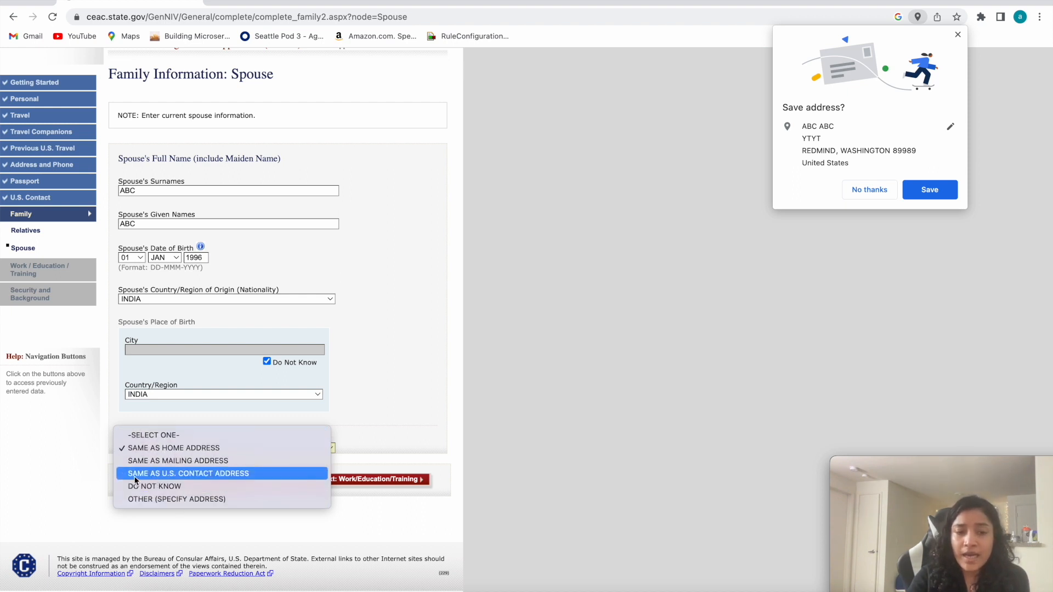
{"action": "left_click", "coordinate": [207, 474]}
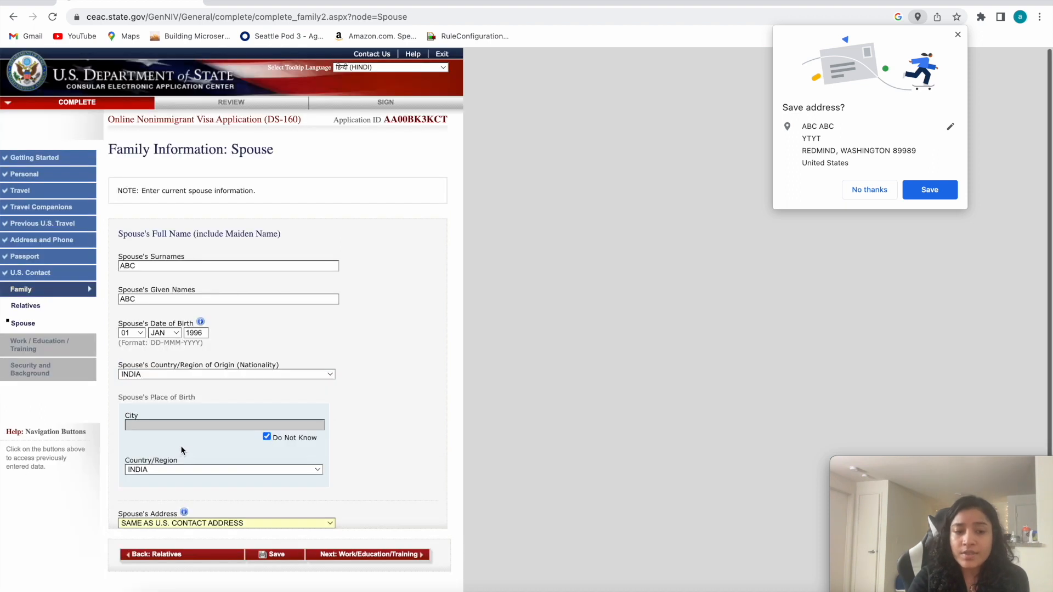
{"action": "scroll", "coordinate": [213, 490], "scroll_direction": "down", "scroll_amount": 1}
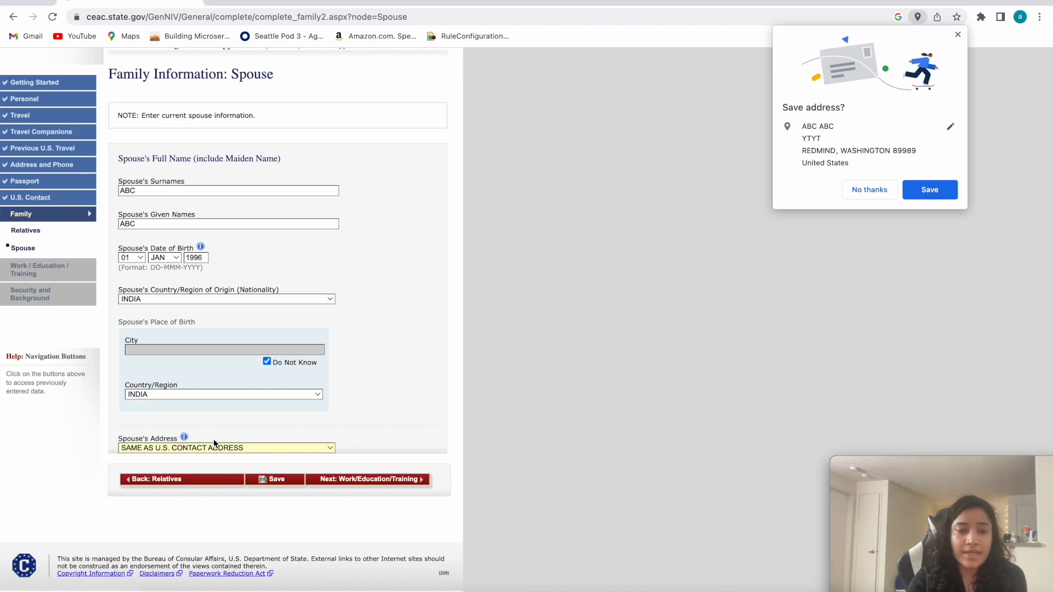
Save the spouse information and continue the application to the present Work/Education/Training page.
{"action": "left_click", "coordinate": [273, 481]}
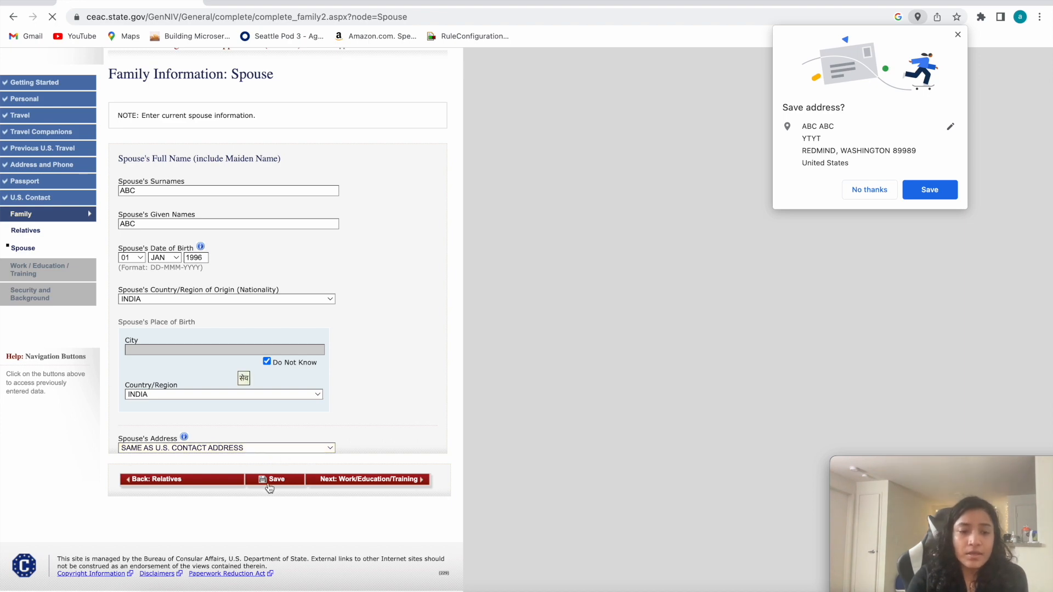
{"action": "left_click", "coordinate": [195, 262]}
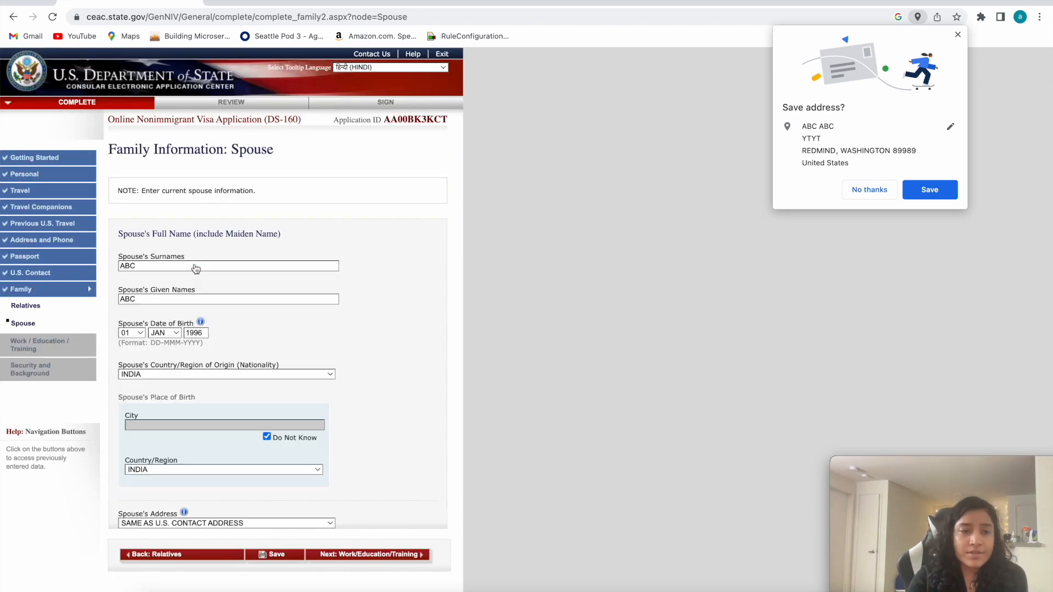
{"action": "scroll", "coordinate": [201, 308], "scroll_direction": "down", "scroll_amount": 3}
{"action": "left_click", "coordinate": [333, 481]}
Set the primary occupation to Homemaker.
{"action": "left_click", "coordinate": [179, 242]}
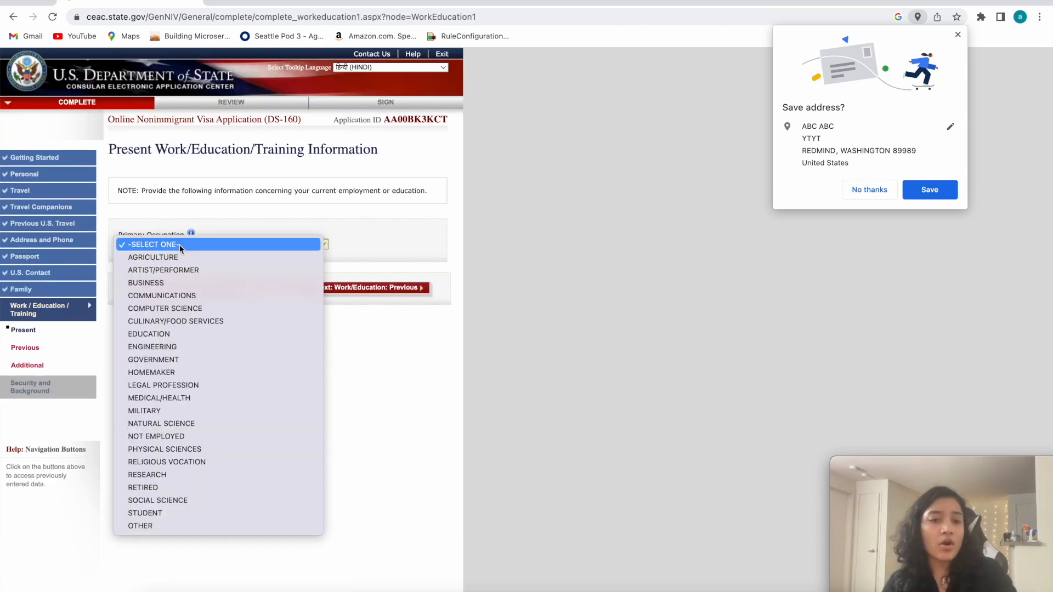
{"action": "left_click", "coordinate": [146, 204]}
{"action": "left_click", "coordinate": [148, 200]}
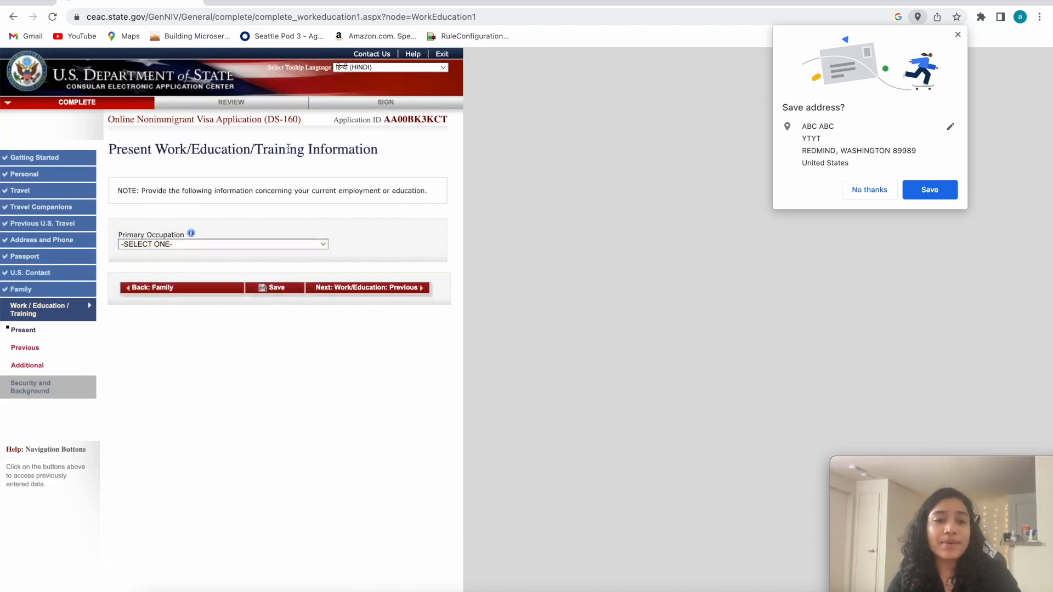
{"action": "left_click", "coordinate": [179, 243]}
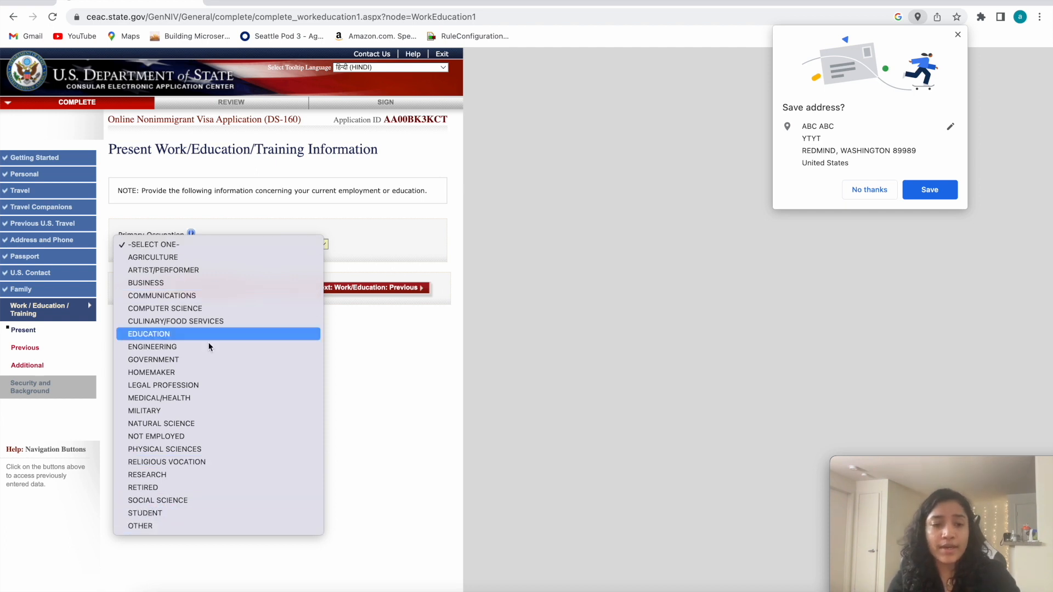
{"action": "left_click", "coordinate": [168, 376]}
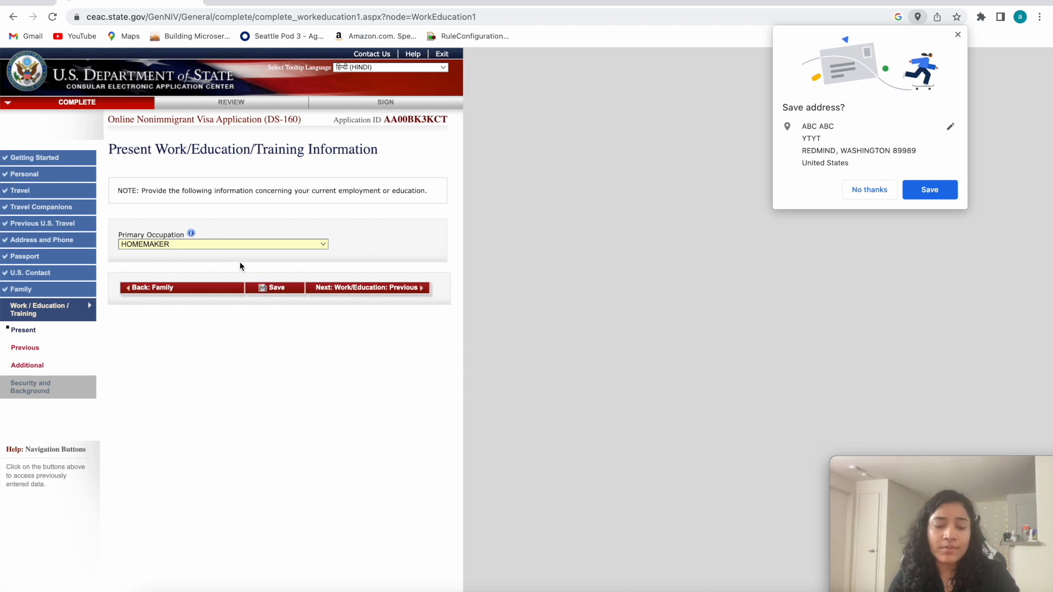
Switch the primary occupation to Engineering so the employer fields can be reviewed.
{"action": "left_click", "coordinate": [222, 245]}
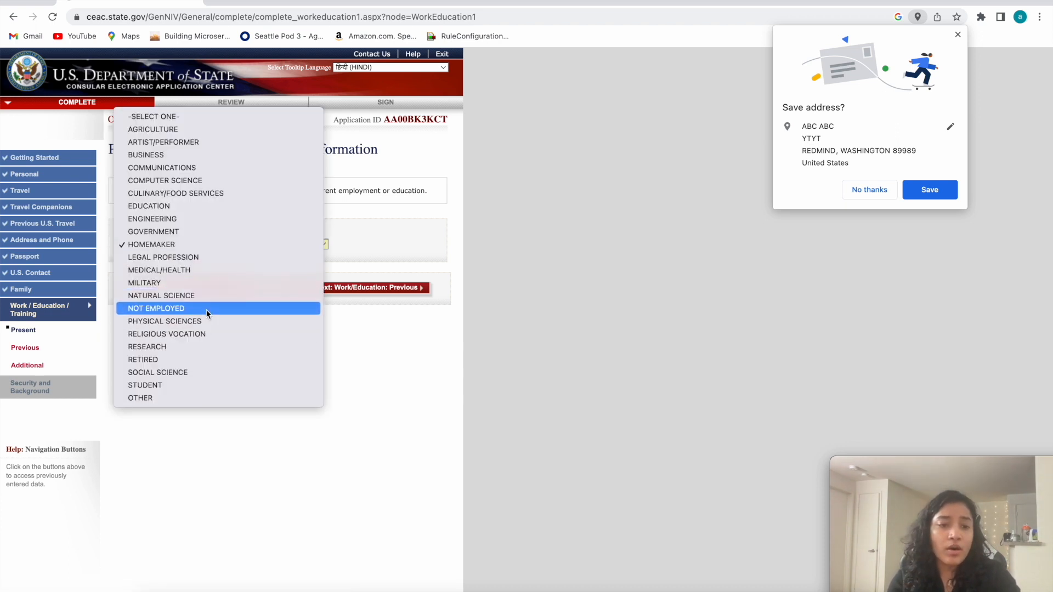
{"action": "left_click", "coordinate": [199, 218]}
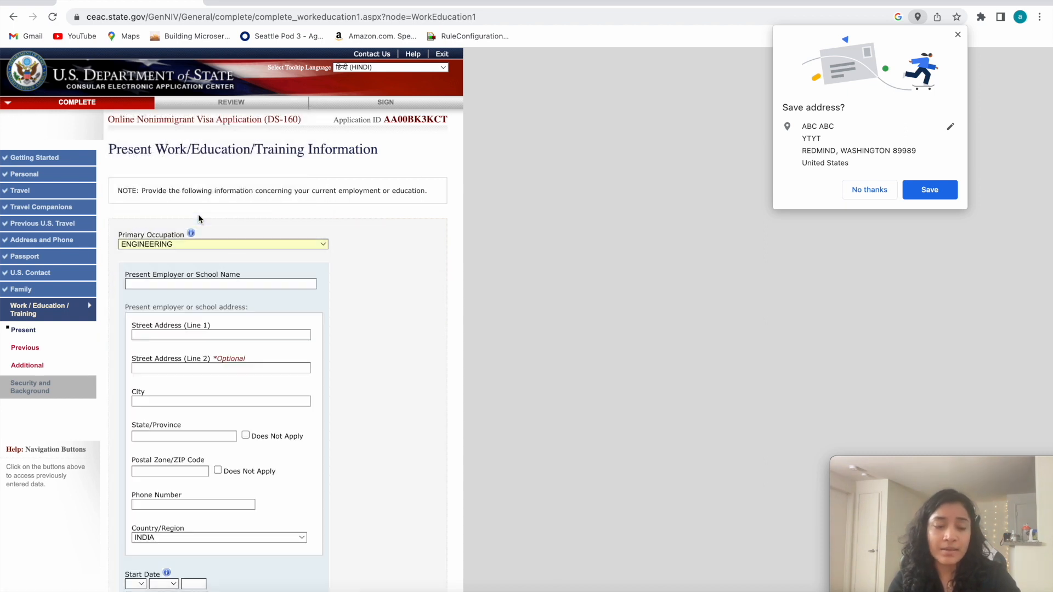
{"action": "scroll", "coordinate": [195, 258], "scroll_direction": "down", "scroll_amount": 1}
{"action": "scroll", "coordinate": [191, 291], "scroll_direction": "down", "scroll_amount": 1}
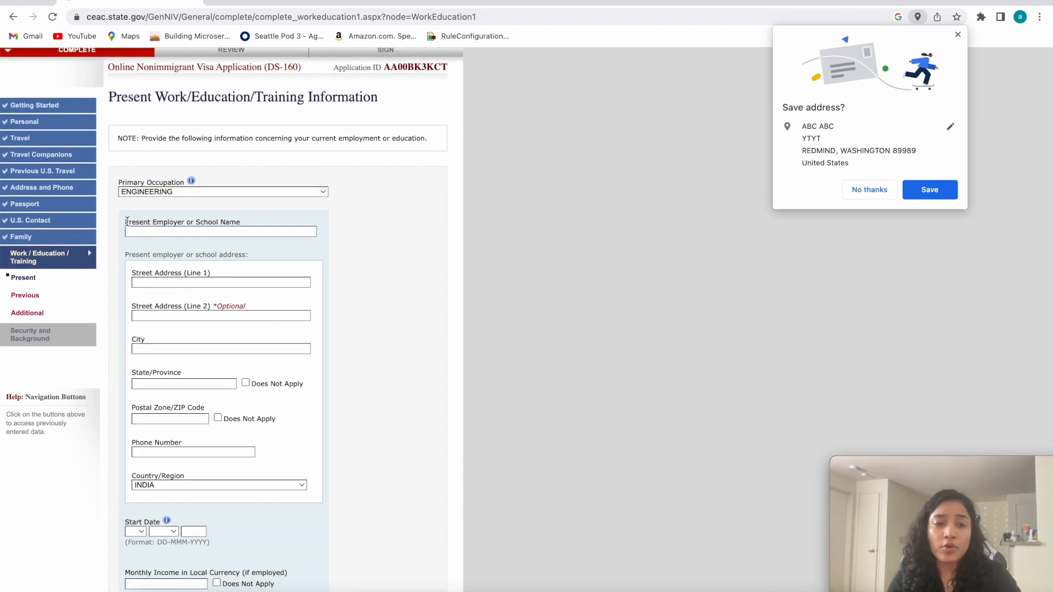
Examine the present employer fields: name, address, start date, monthly income and description of duties.
{"action": "left_click_drag", "start_coordinate": [243, 220], "coordinate": [117, 219]}
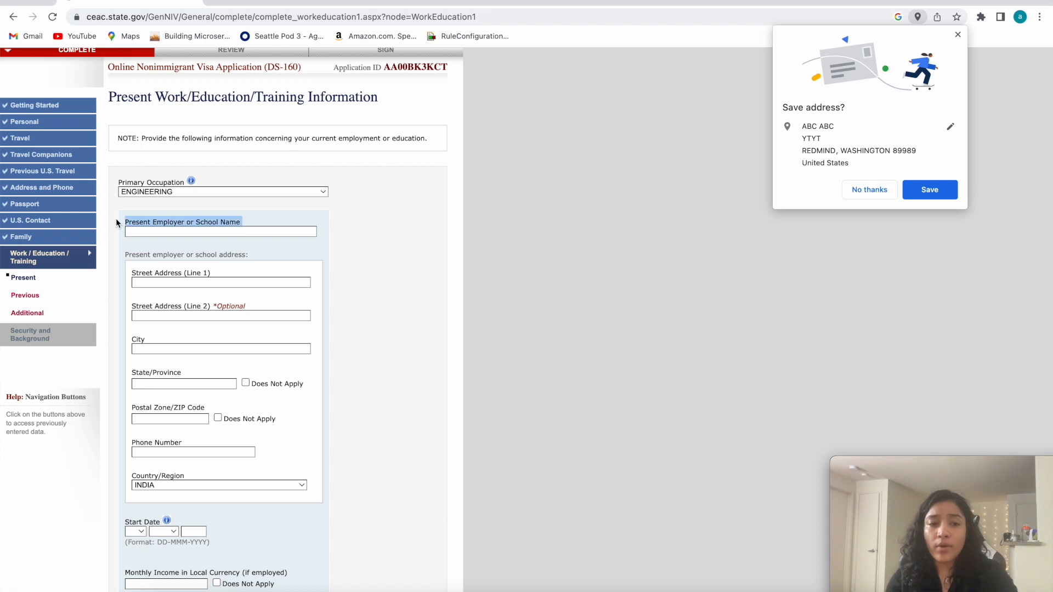
{"action": "left_click", "coordinate": [170, 233]}
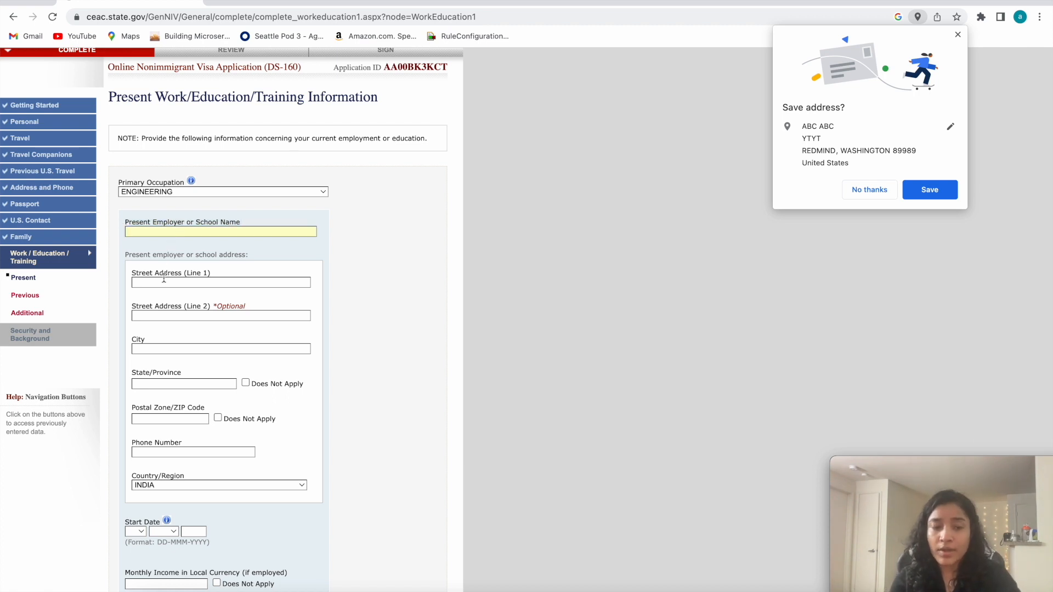
{"action": "left_click_drag", "start_coordinate": [131, 271], "coordinate": [210, 492]}
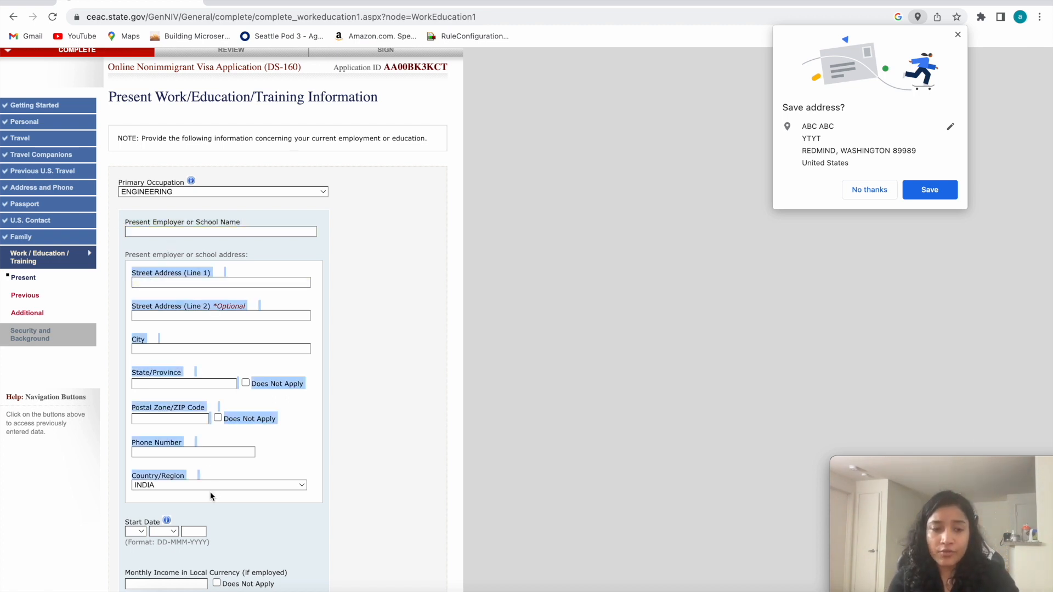
{"action": "scroll", "coordinate": [210, 491], "scroll_direction": "down", "scroll_amount": 2}
{"action": "left_click", "coordinate": [135, 452]}
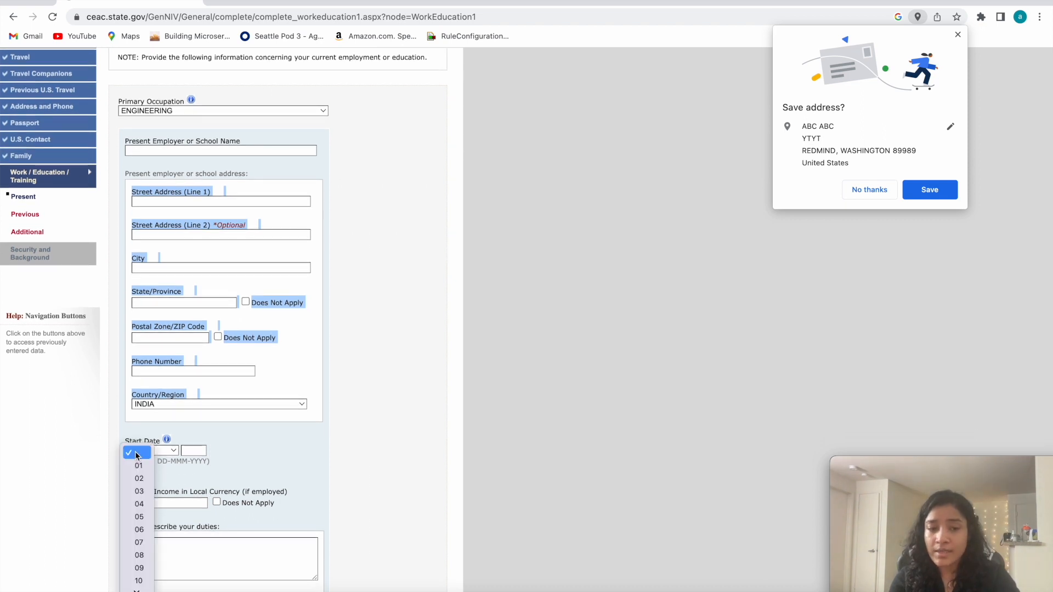
{"action": "left_click", "coordinate": [135, 452]}
{"action": "scroll", "coordinate": [199, 453], "scroll_direction": "down", "scroll_amount": 2}
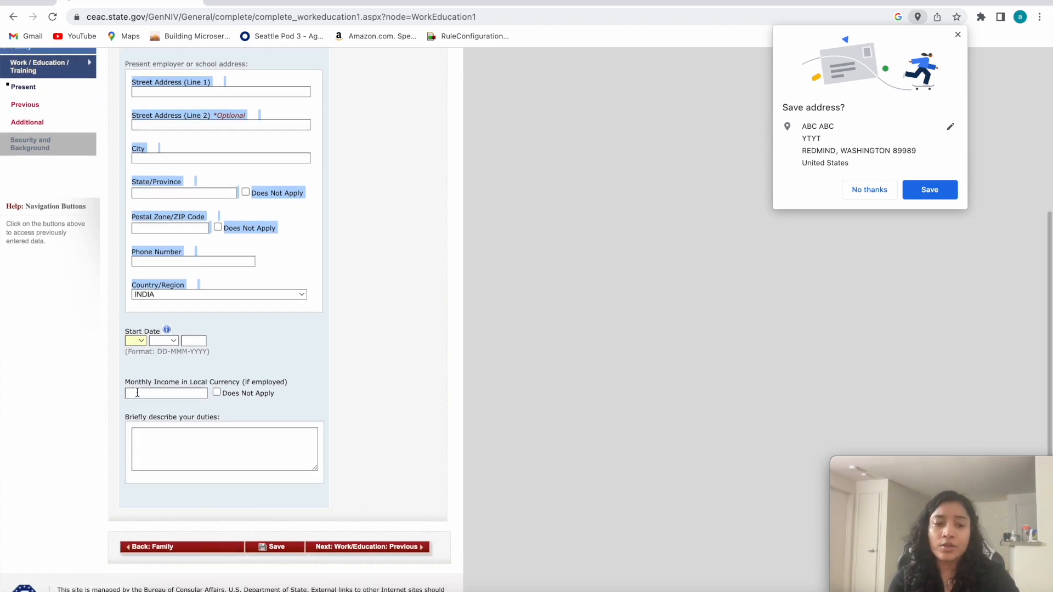
{"action": "left_click", "coordinate": [137, 393]}
{"action": "left_click_drag", "start_coordinate": [221, 425], "coordinate": [119, 426]}
{"action": "left_click", "coordinate": [153, 434]}
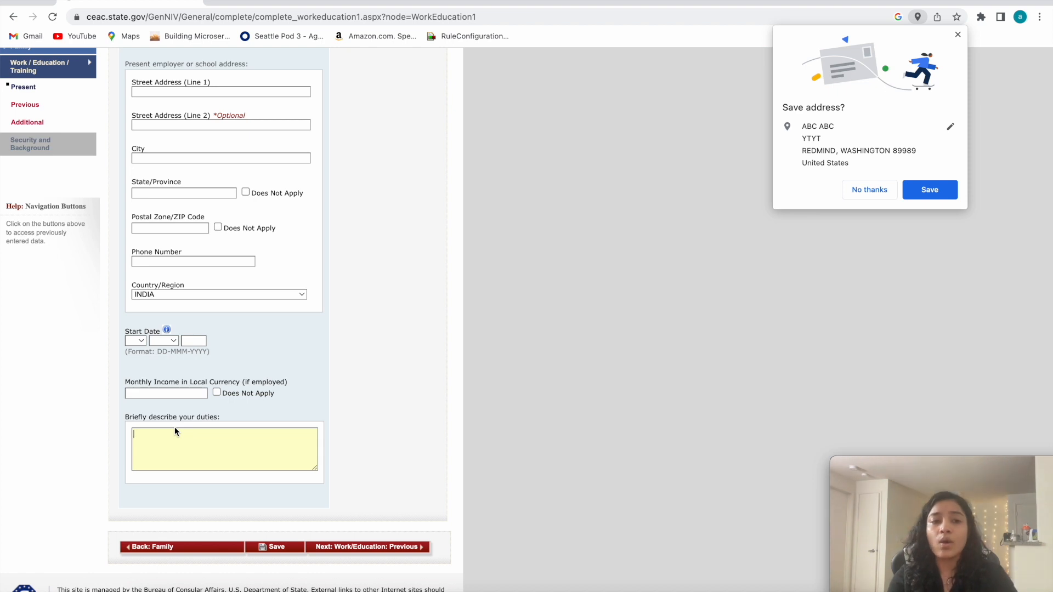
{"action": "scroll", "coordinate": [175, 430], "scroll_direction": "up", "scroll_amount": 2}
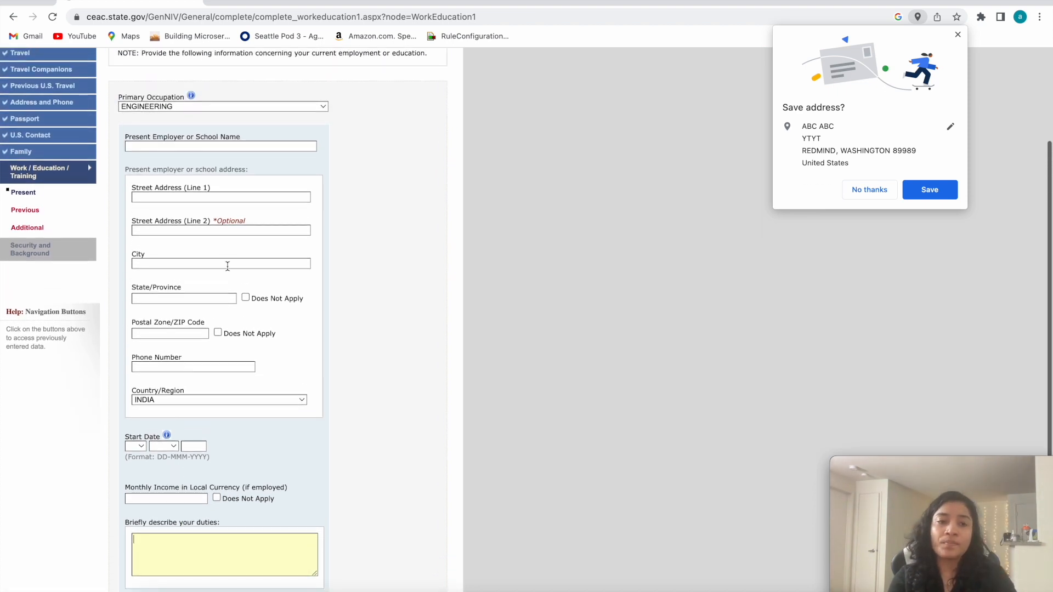
{"action": "scroll", "coordinate": [228, 266], "scroll_direction": "down", "scroll_amount": 1}
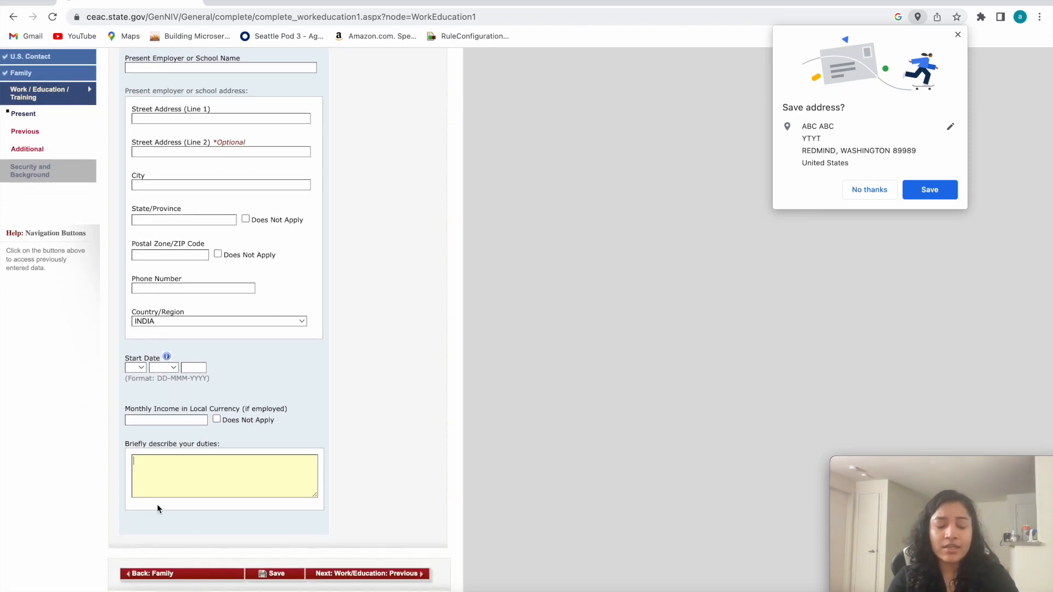
{"action": "scroll", "coordinate": [243, 347], "scroll_direction": "up", "scroll_amount": 5}
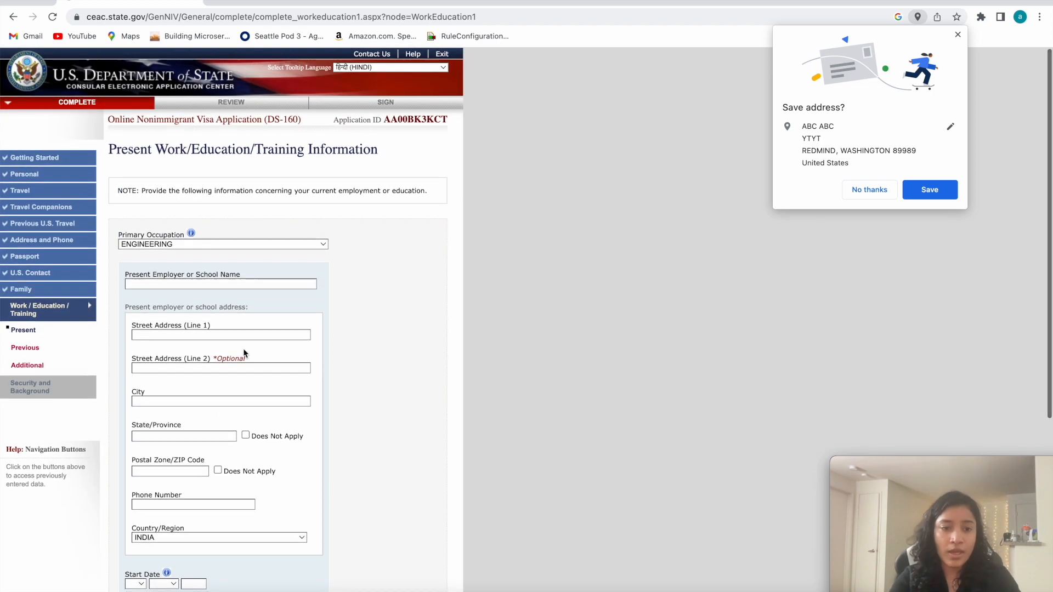
Set the primary occupation back to Homemaker, then save and resume the application.
{"action": "left_click", "coordinate": [184, 244]}
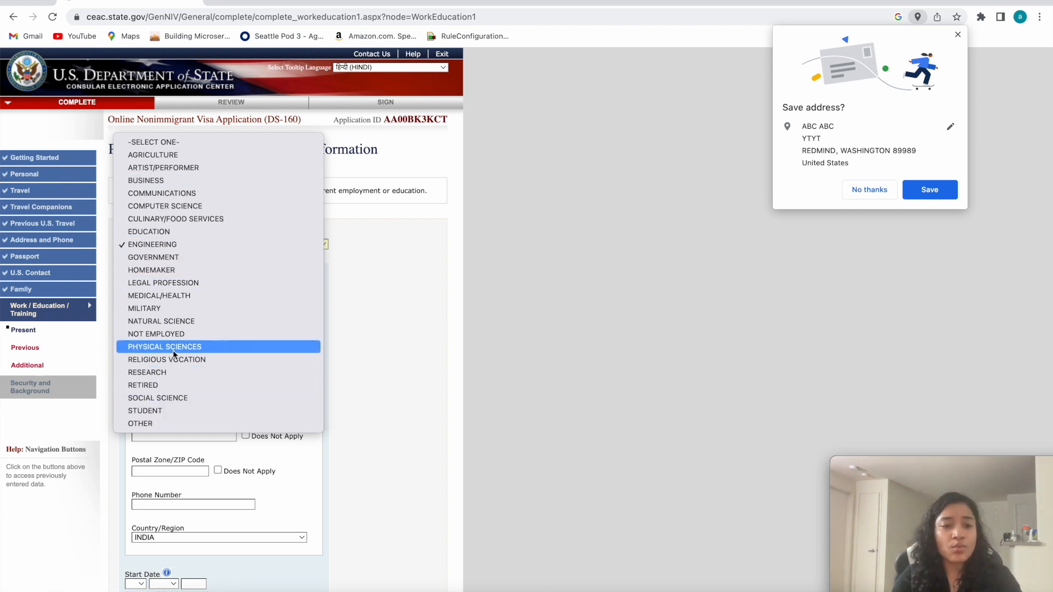
{"action": "left_click", "coordinate": [165, 270]}
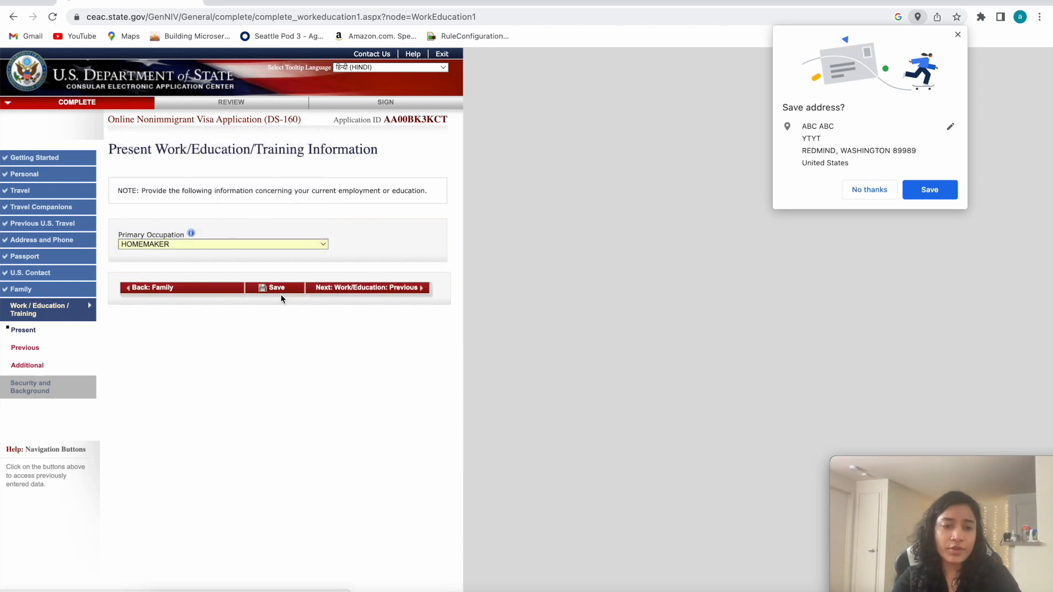
{"action": "left_click", "coordinate": [281, 294]}
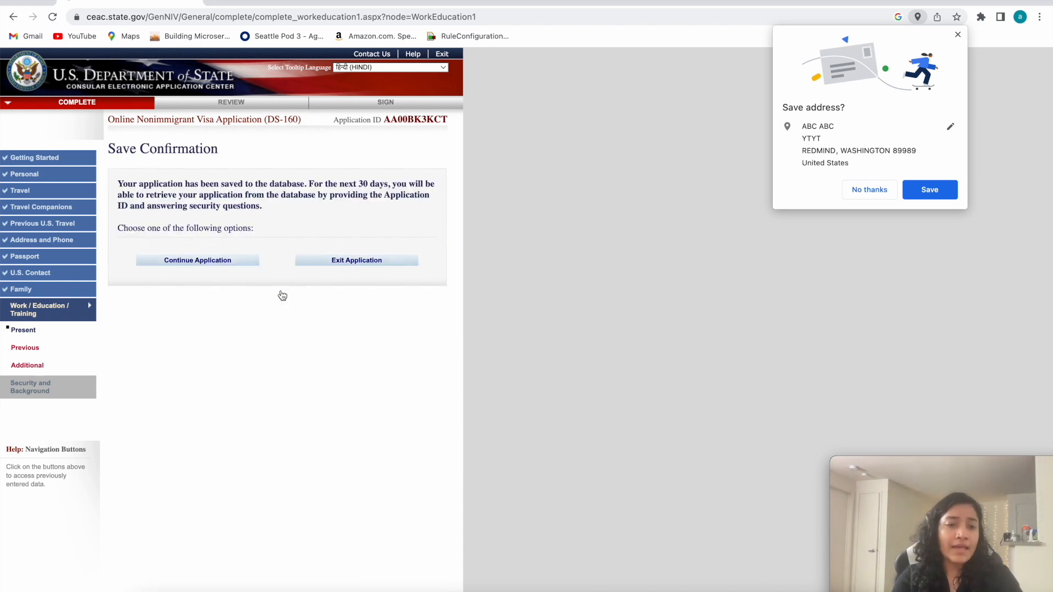
{"action": "left_click", "coordinate": [214, 261]}
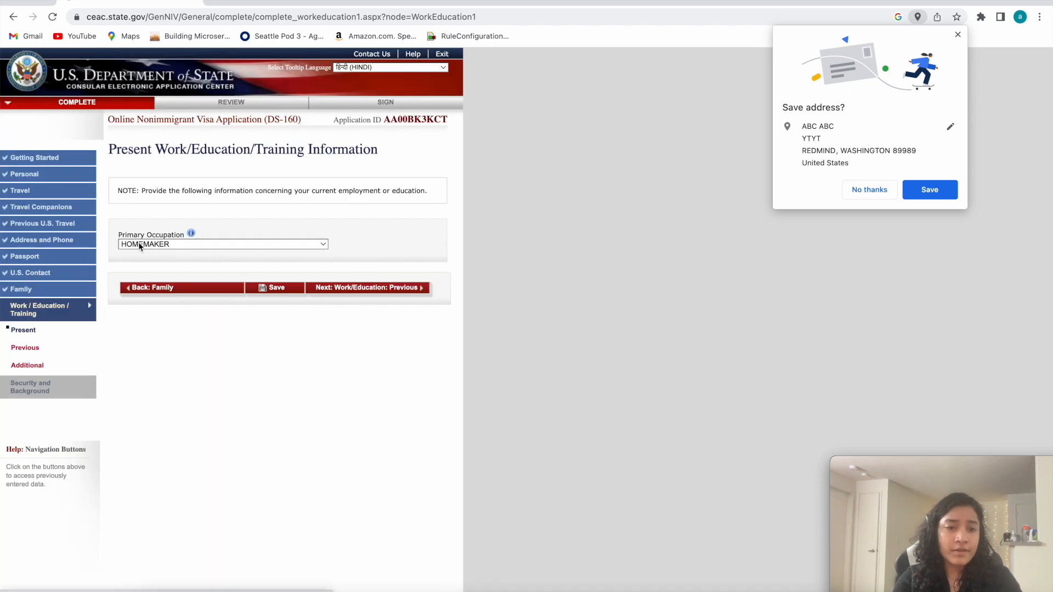
Go on to the previous Work/Education/Training page and answer No to having been previously employed.
{"action": "left_click", "coordinate": [355, 289]}
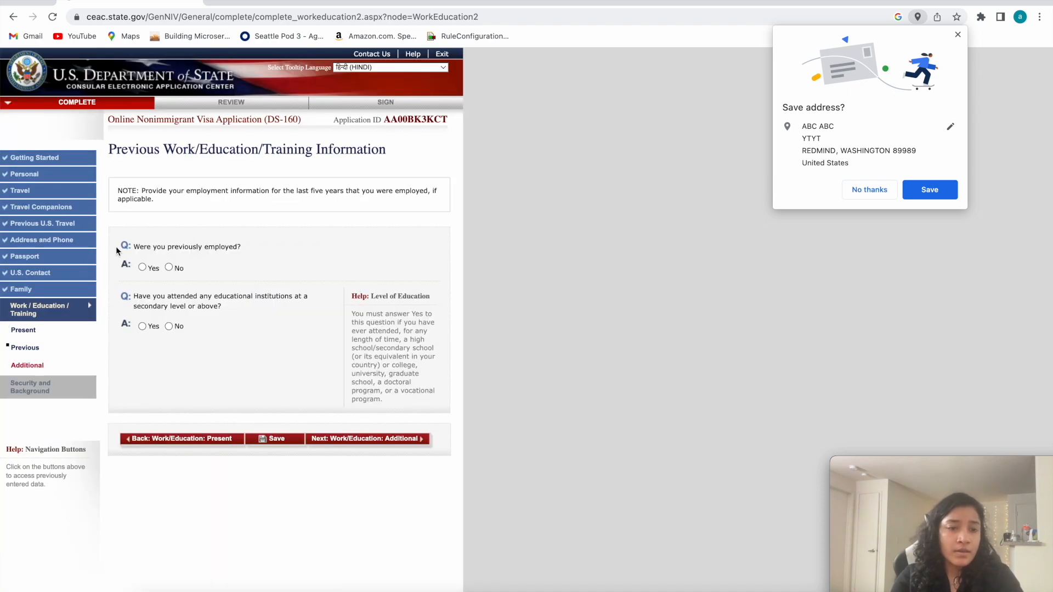
{"action": "left_click_drag", "start_coordinate": [196, 246], "coordinate": [113, 147]}
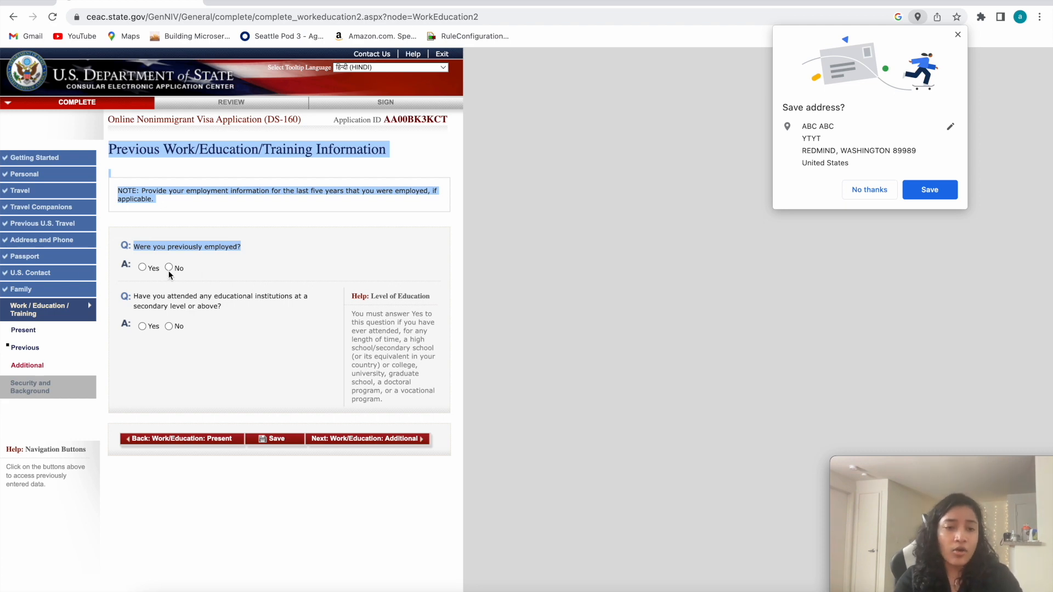
{"action": "left_click", "coordinate": [142, 267]}
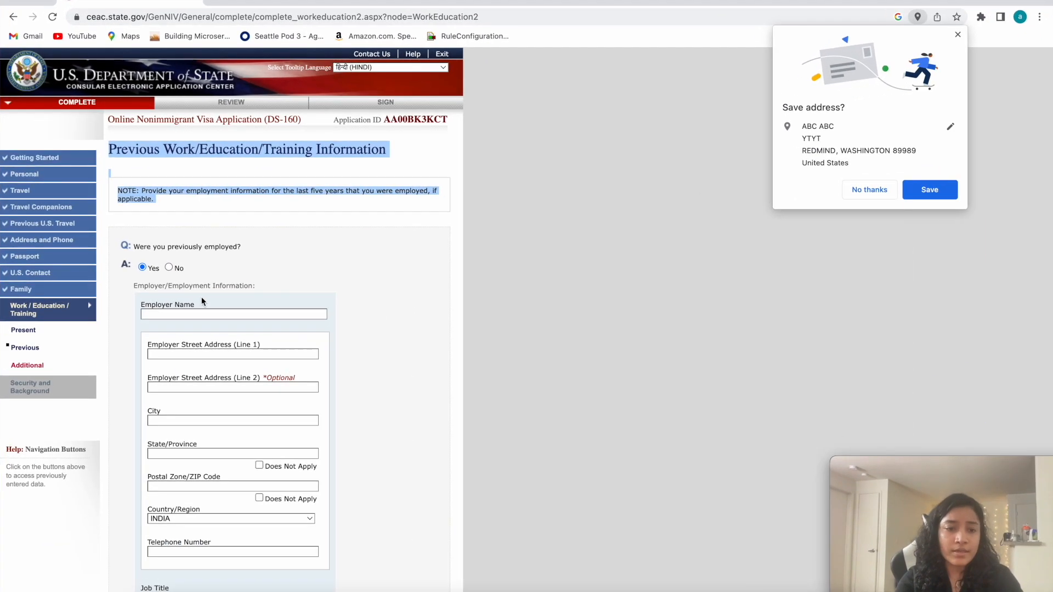
{"action": "scroll", "coordinate": [181, 281], "scroll_direction": "down", "scroll_amount": 2}
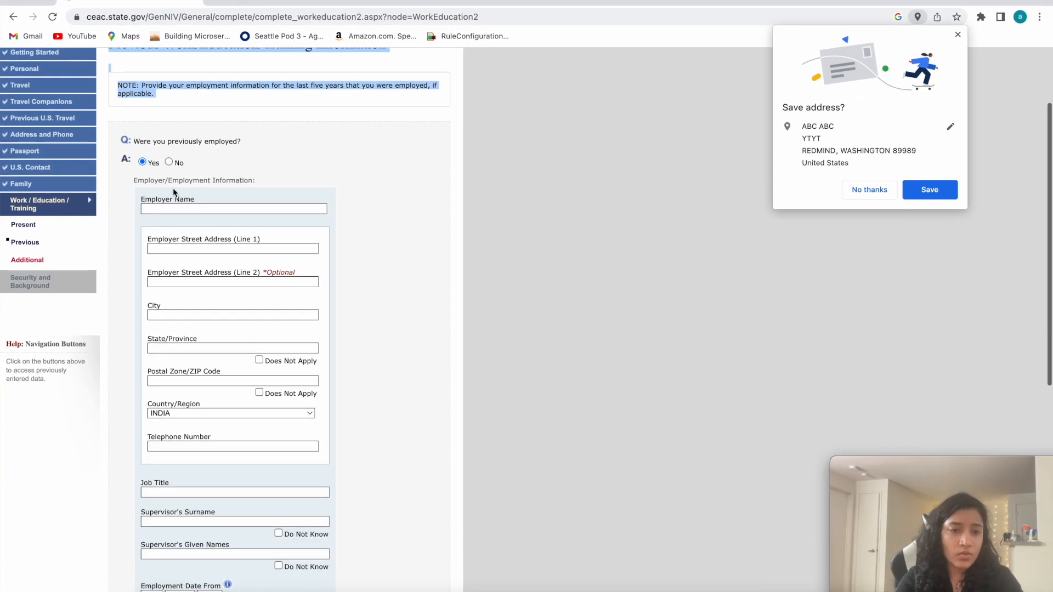
{"action": "left_click", "coordinate": [170, 163]}
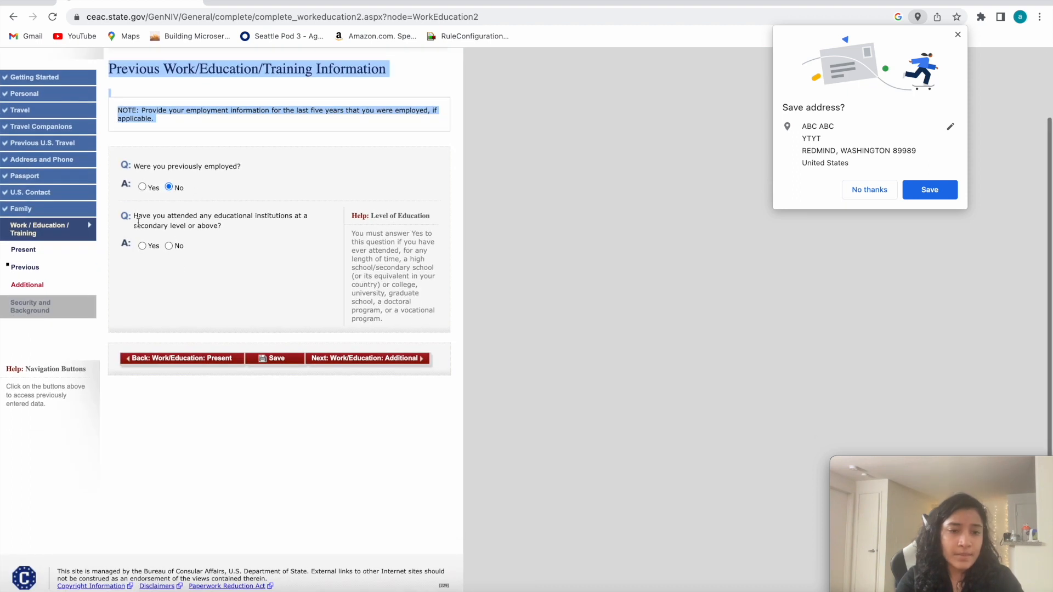
Answer Yes to having attended educational institutions at a secondary level or above.
{"action": "left_click_drag", "start_coordinate": [230, 217], "coordinate": [110, 220]}
{"action": "left_click", "coordinate": [191, 226]}
{"action": "left_click_drag", "start_coordinate": [222, 226], "coordinate": [131, 221]}
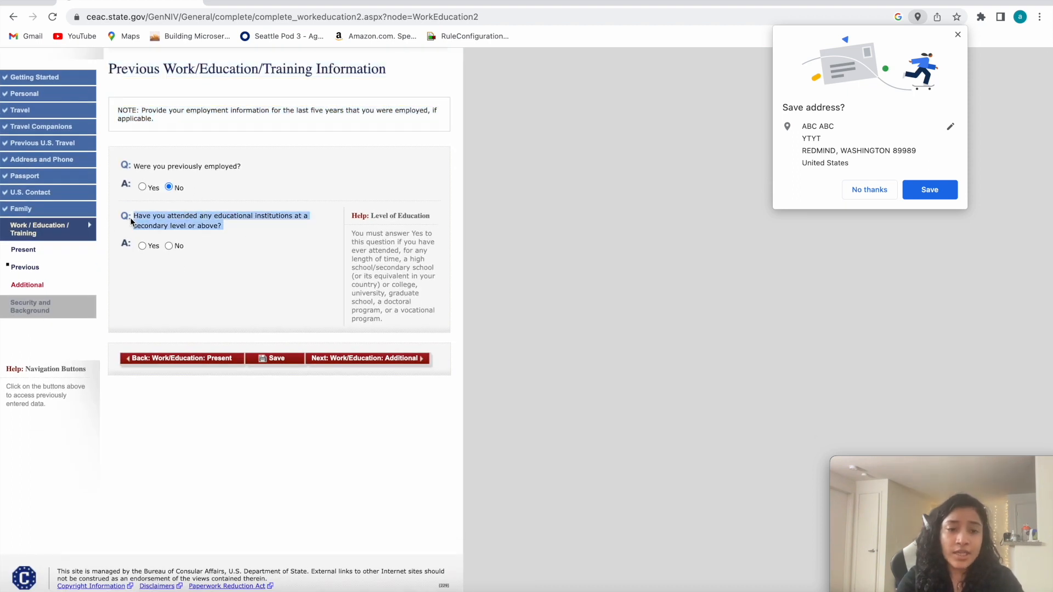
{"action": "left_click", "coordinate": [192, 225]}
{"action": "left_click_drag", "start_coordinate": [236, 225], "coordinate": [132, 222]}
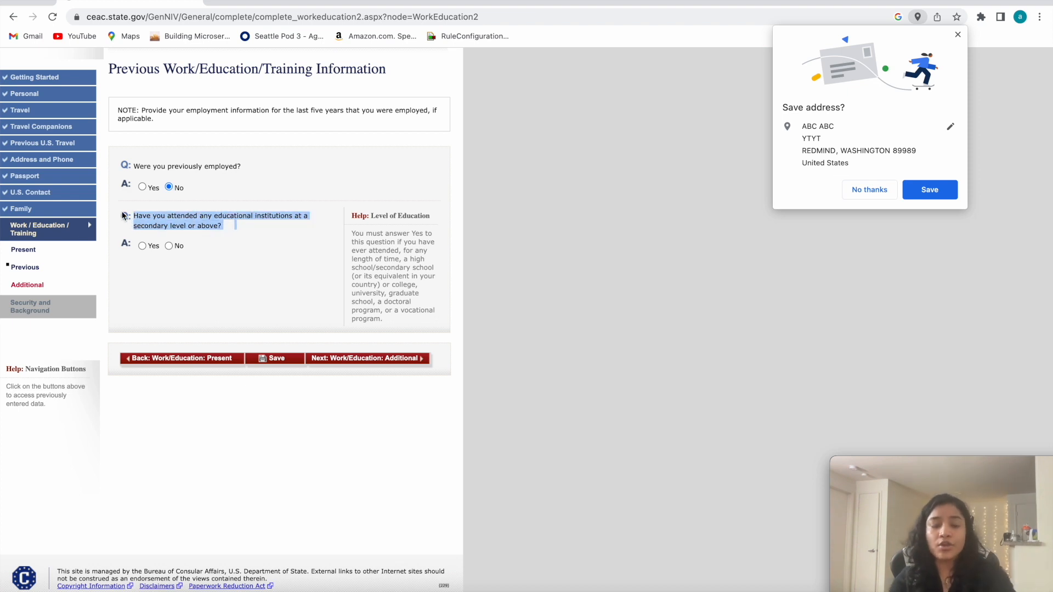
{"action": "left_click", "coordinate": [142, 246]}
Examine the educational institution fields: name, address, country, course of study and dates of attendance.
{"action": "scroll", "coordinate": [192, 385], "scroll_direction": "down", "scroll_amount": 2}
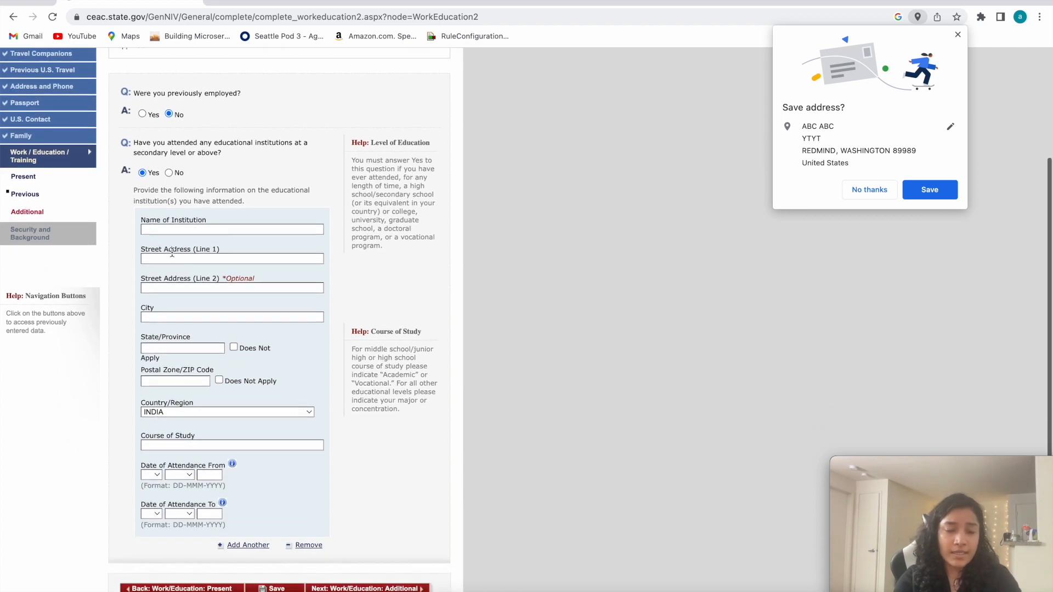
{"action": "left_click_drag", "start_coordinate": [209, 220], "coordinate": [117, 225]}
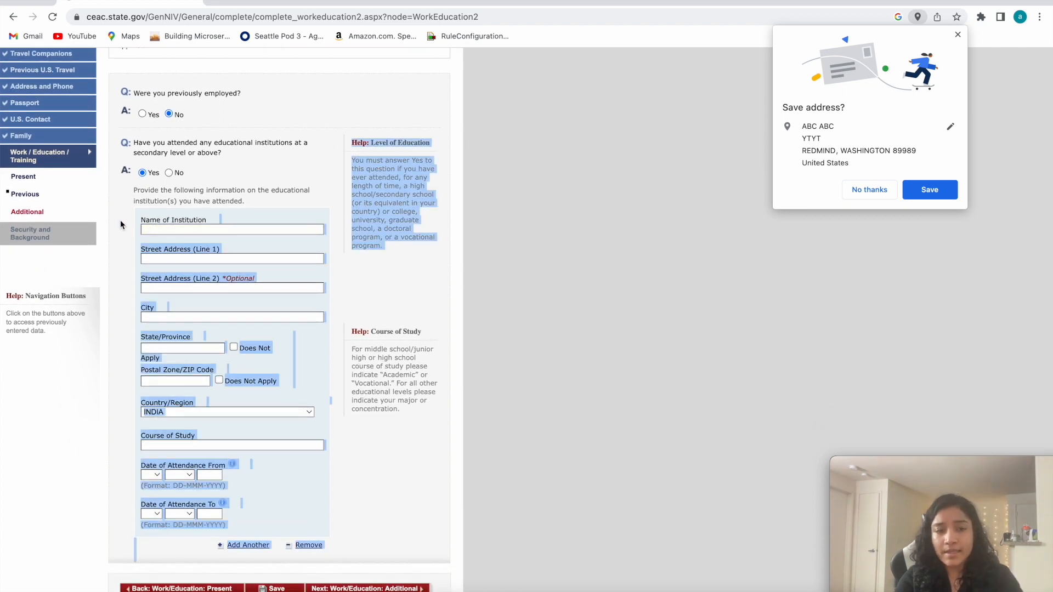
{"action": "left_click", "coordinate": [166, 256]}
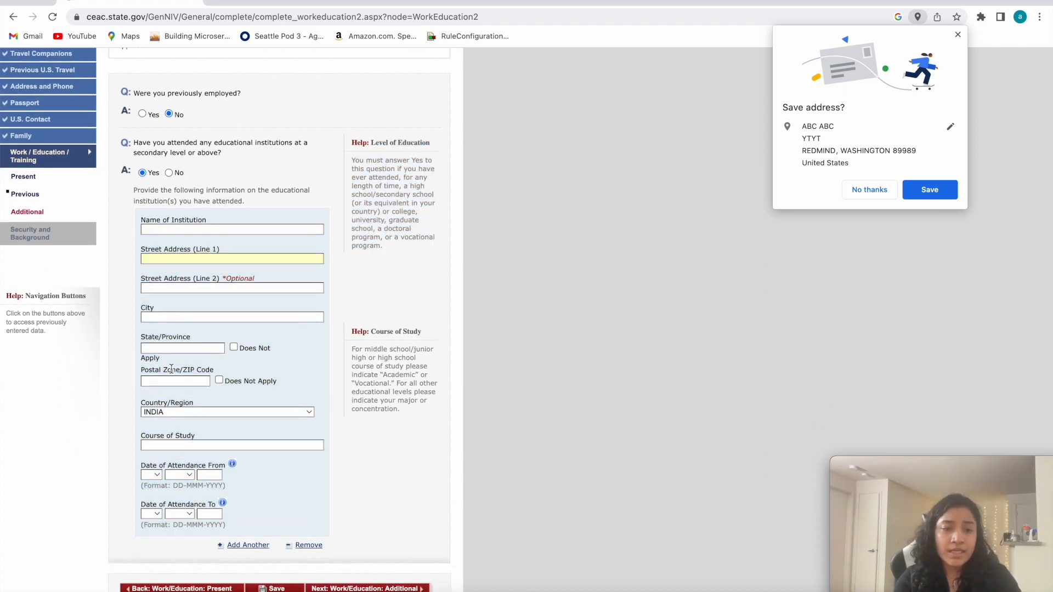
{"action": "scroll", "coordinate": [174, 430], "scroll_direction": "down", "scroll_amount": 1}
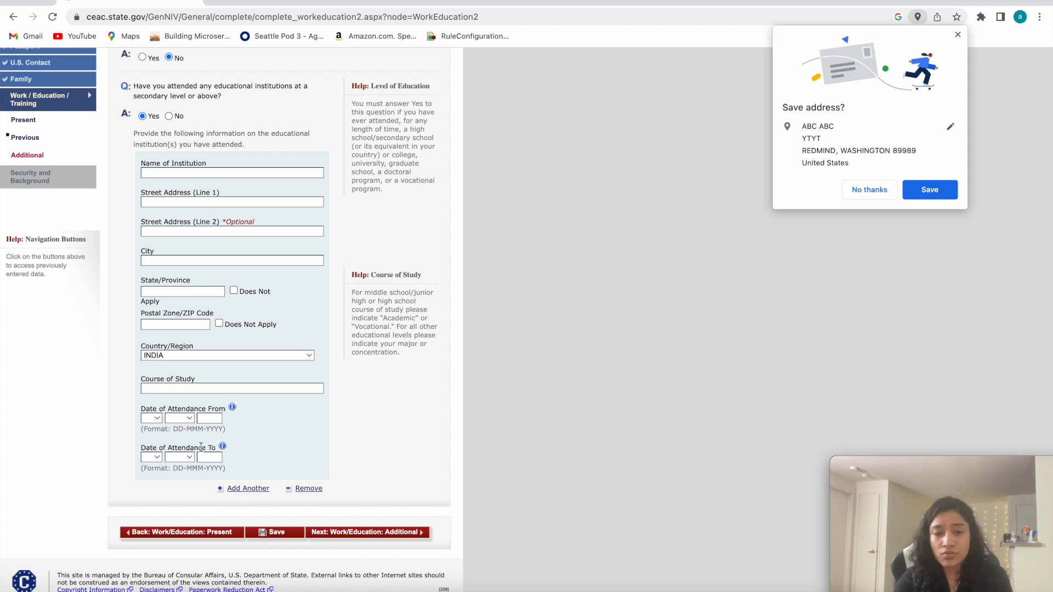
{"action": "left_click", "coordinate": [157, 419]}
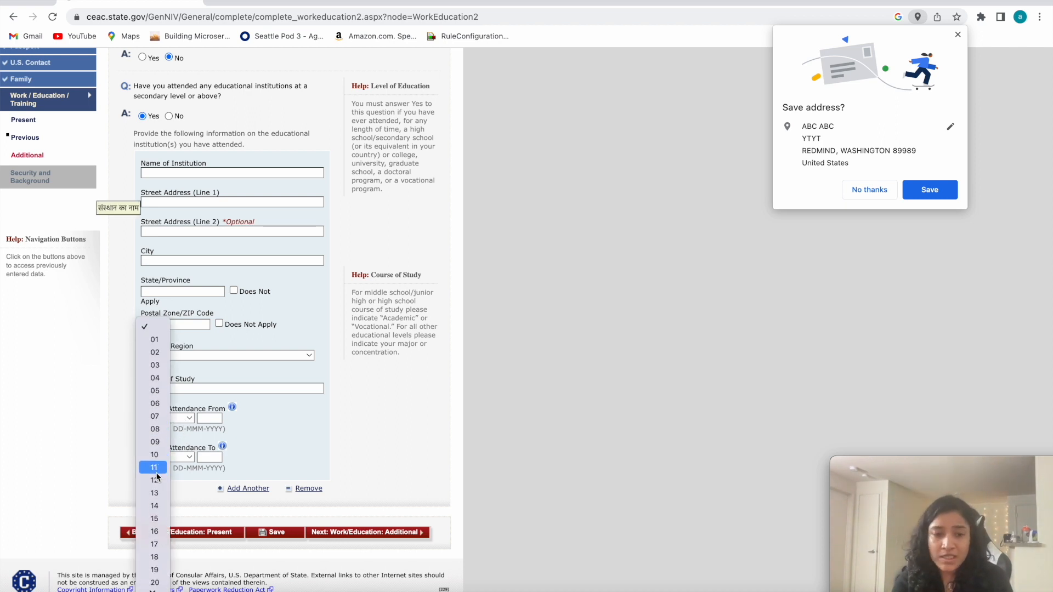
{"action": "left_click", "coordinate": [108, 410]}
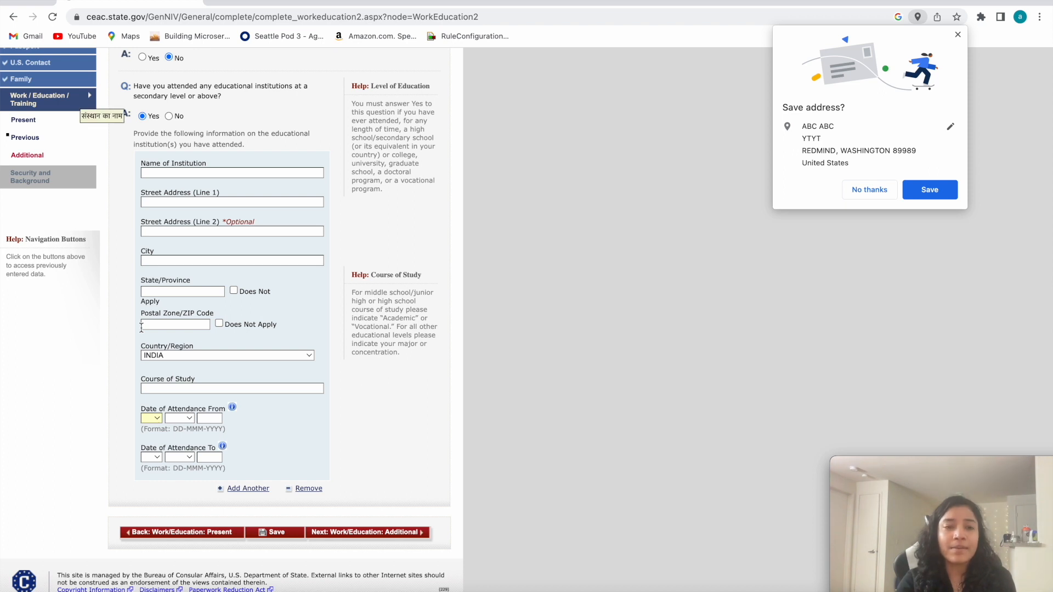
{"action": "scroll", "coordinate": [211, 217], "scroll_direction": "up", "scroll_amount": 1}
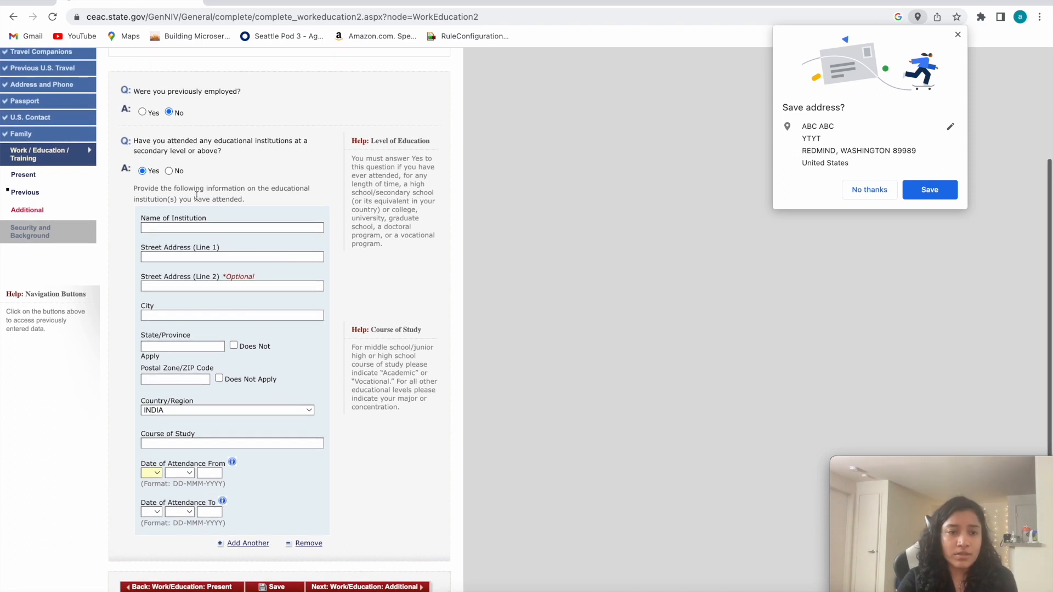
Change the answer on attending educational institutions at a secondary level or above to No, then save and resume the application.
{"action": "left_click", "coordinate": [169, 171]}
{"action": "left_click", "coordinate": [264, 369]}
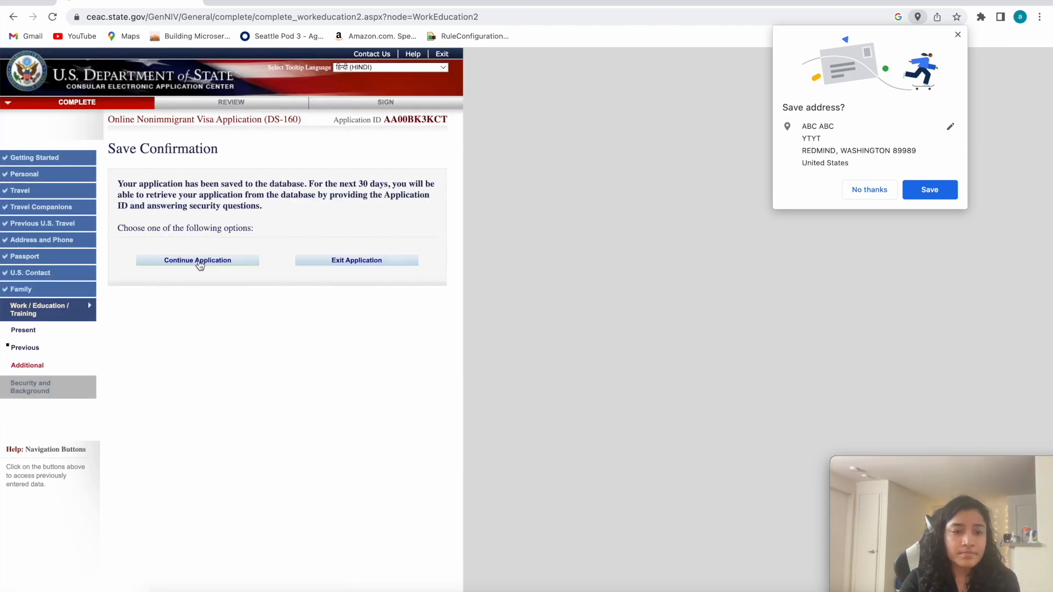
{"action": "left_click", "coordinate": [200, 265]}
Go on to the Additional Work/Education/Training page and answer No to belonging to a clan or tribe.
{"action": "scroll", "coordinate": [296, 384], "scroll_direction": "down", "scroll_amount": 1}
{"action": "left_click", "coordinate": [362, 389]}
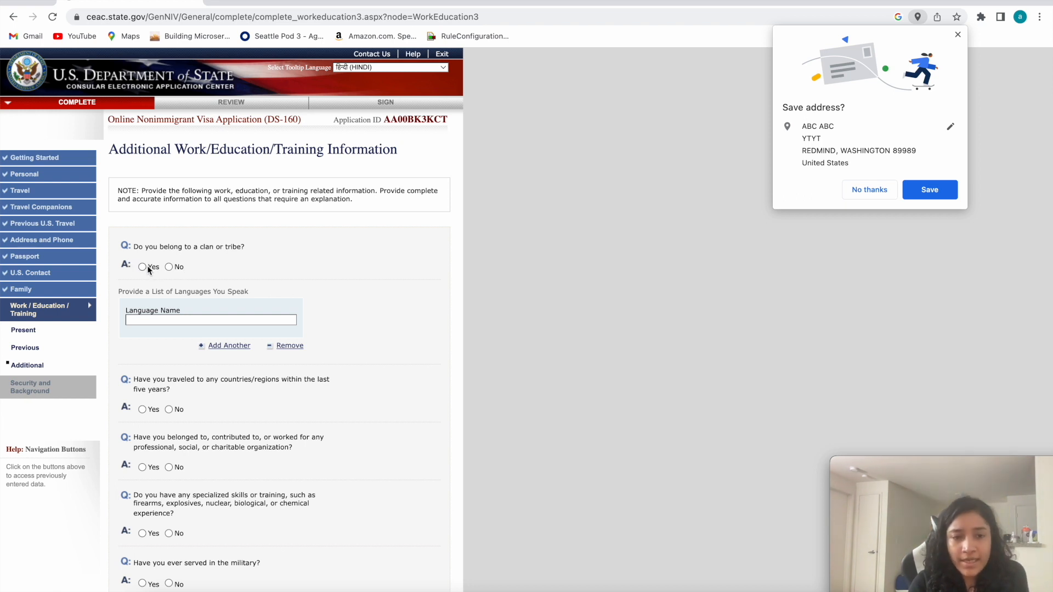
{"action": "left_click", "coordinate": [169, 267]}
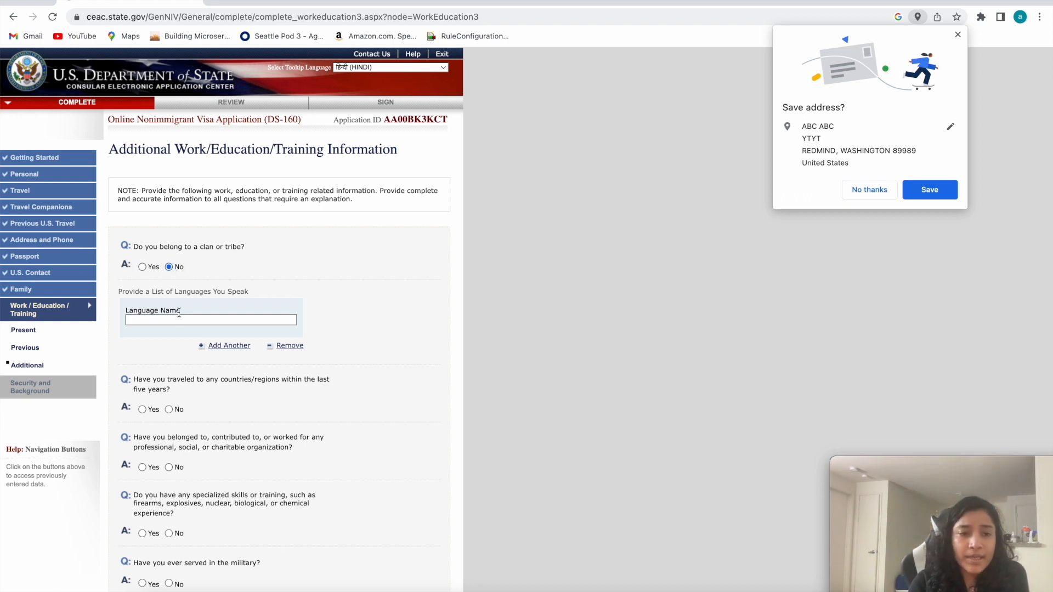
List HINDI and ENG as the languages spoken, each in its own language entry.
{"action": "scroll", "coordinate": [148, 220], "scroll_direction": "down", "scroll_amount": 3}
{"action": "left_click", "coordinate": [135, 213]}
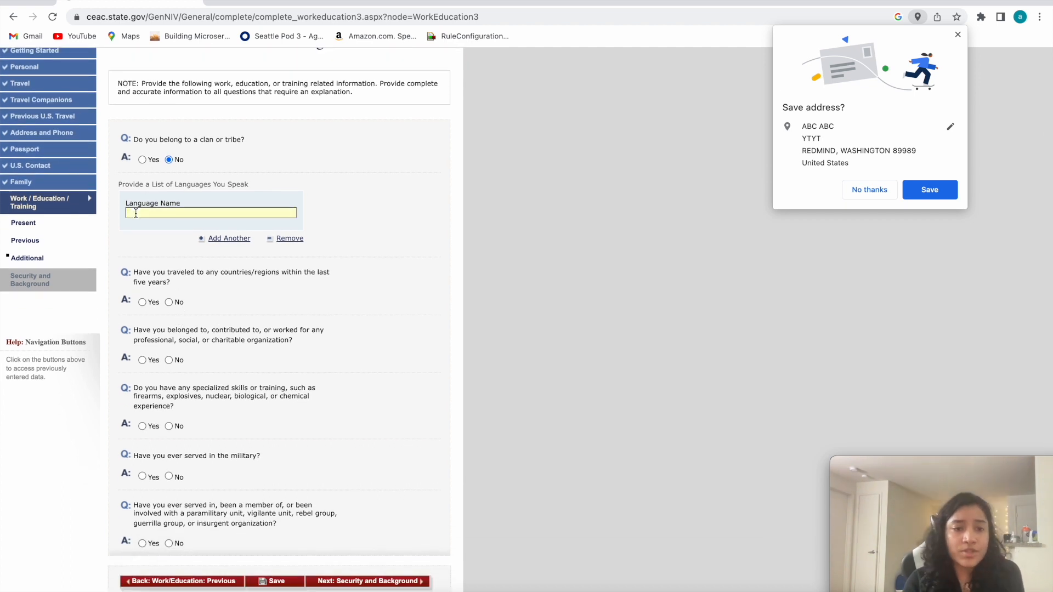
{"action": "type", "text": "HINDI"}
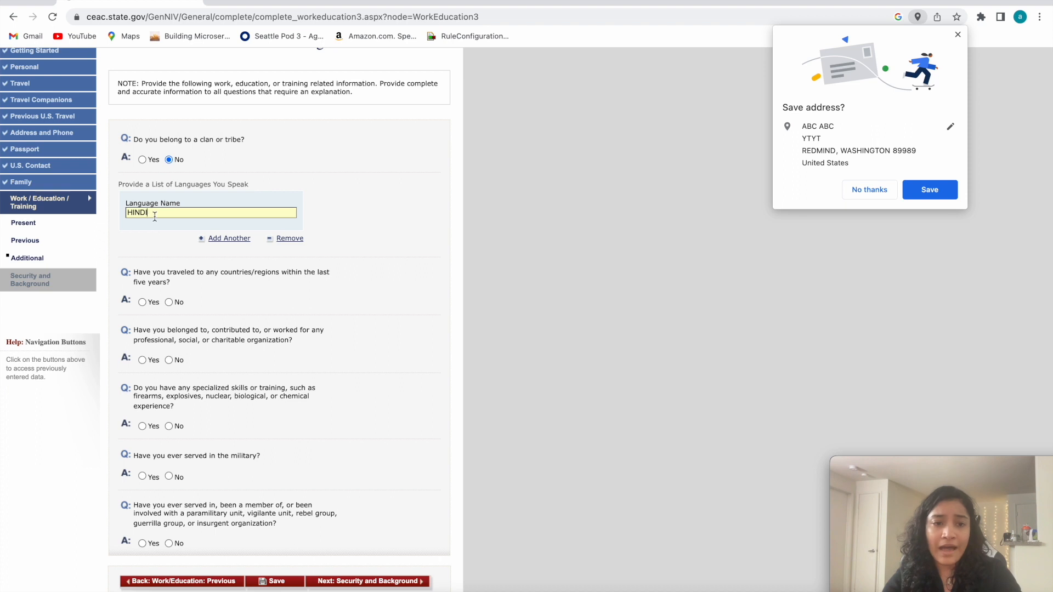
{"action": "left_click_drag", "start_coordinate": [154, 216], "coordinate": [129, 216]}
{"action": "left_click", "coordinate": [228, 239]}
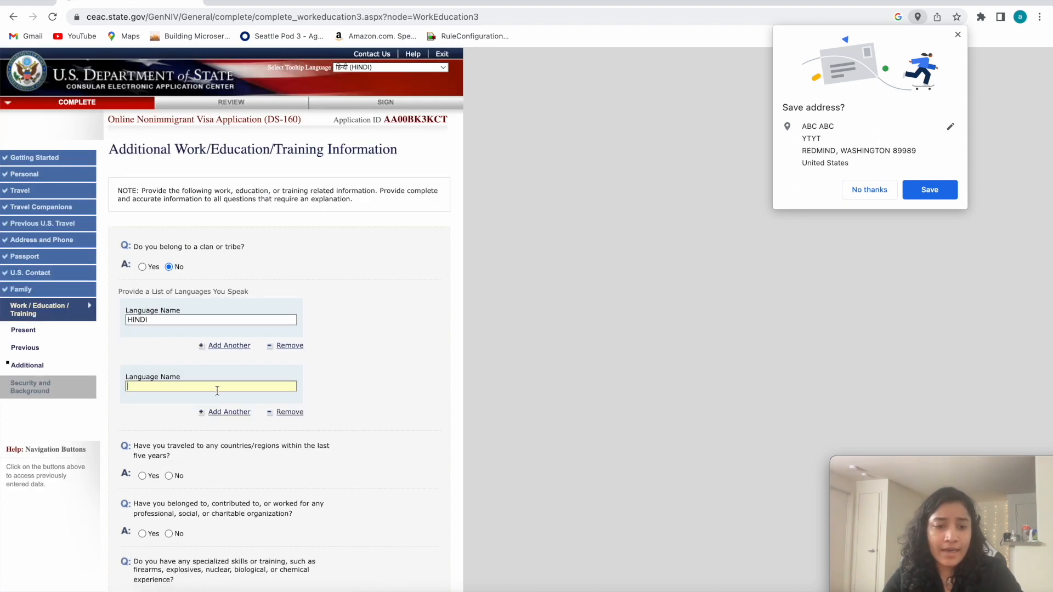
{"action": "type", "text": "ENGKISGH"}
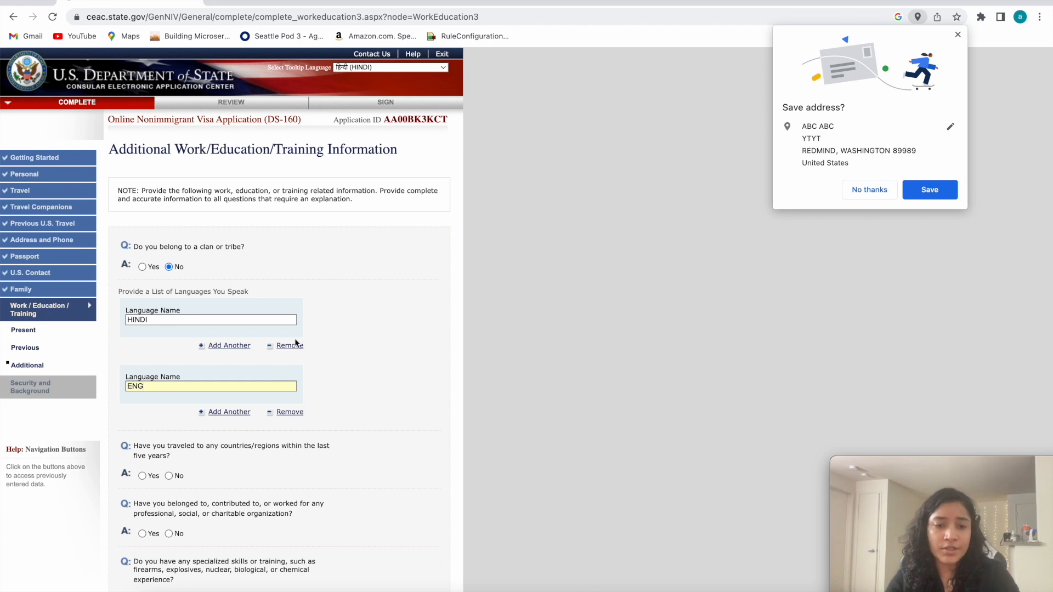
Answer No to having traveled to any countries within five years and to involvement with a professional, social or charitable organization.
{"action": "scroll", "coordinate": [262, 432], "scroll_direction": "down", "scroll_amount": 1}
{"action": "scroll", "coordinate": [262, 432], "scroll_direction": "down", "scroll_amount": 3}
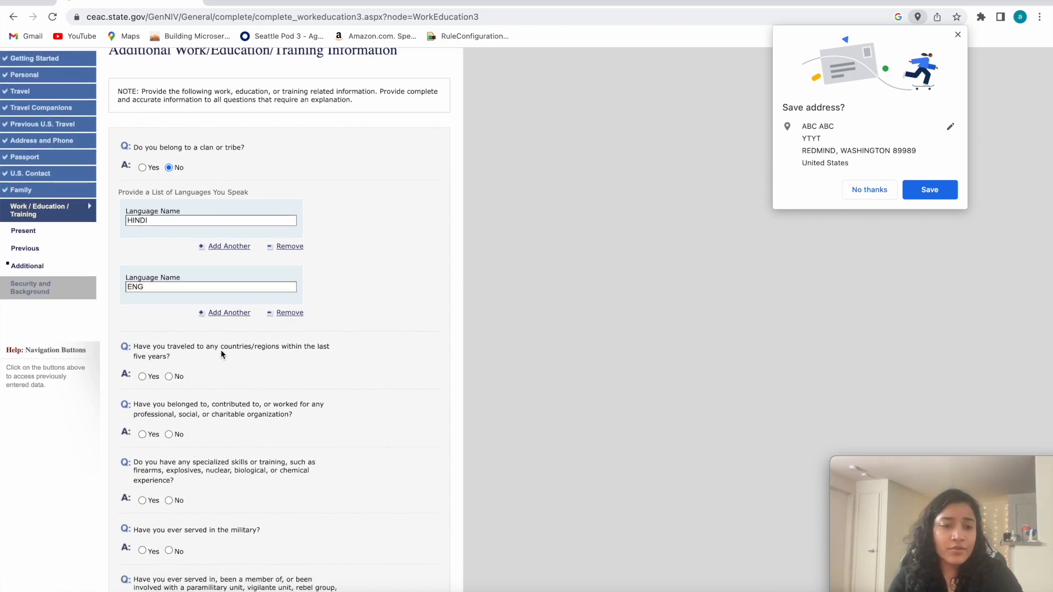
{"action": "left_click_drag", "start_coordinate": [185, 356], "coordinate": [137, 349]}
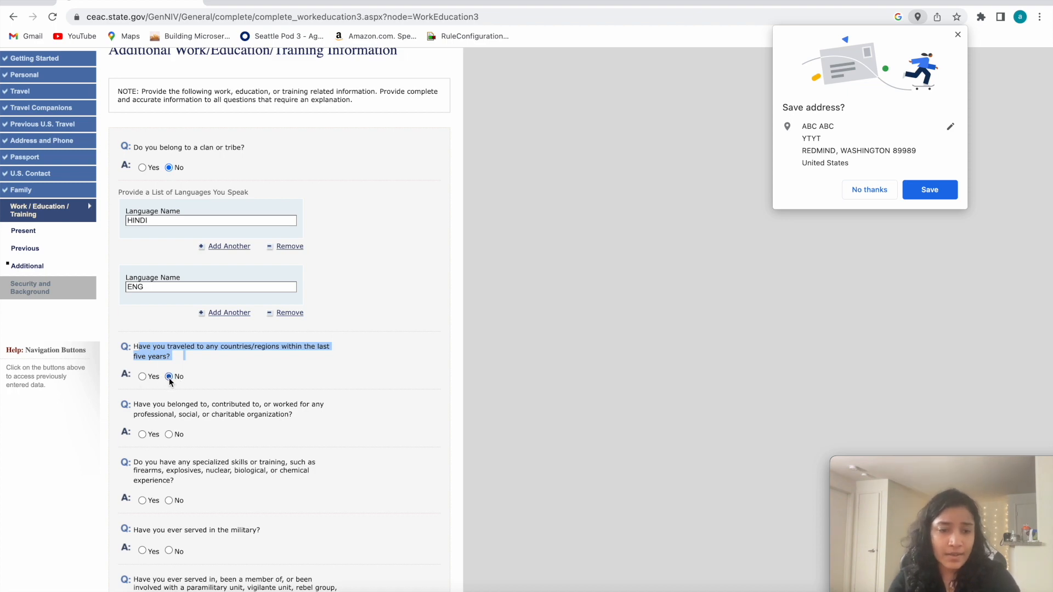
{"action": "left_click", "coordinate": [169, 377]}
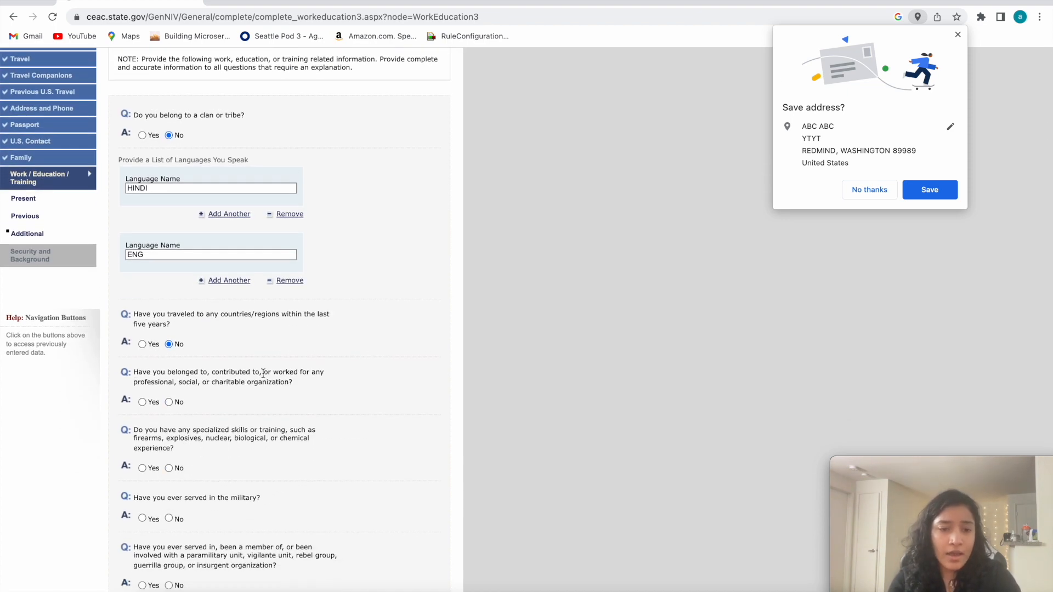
{"action": "left_click_drag", "start_coordinate": [135, 383], "coordinate": [295, 382]}
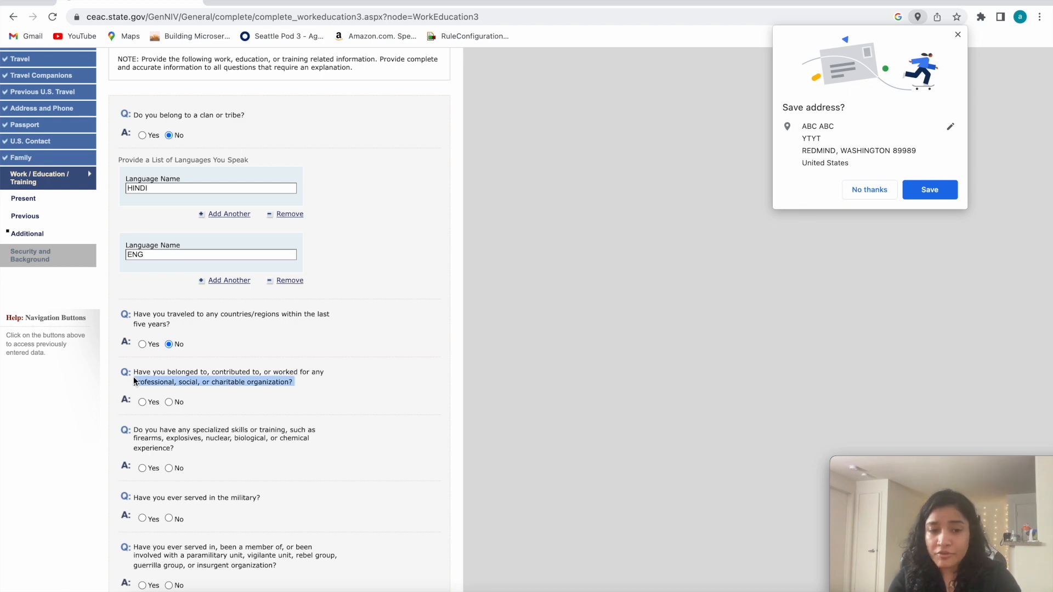
{"action": "left_click", "coordinate": [219, 383]}
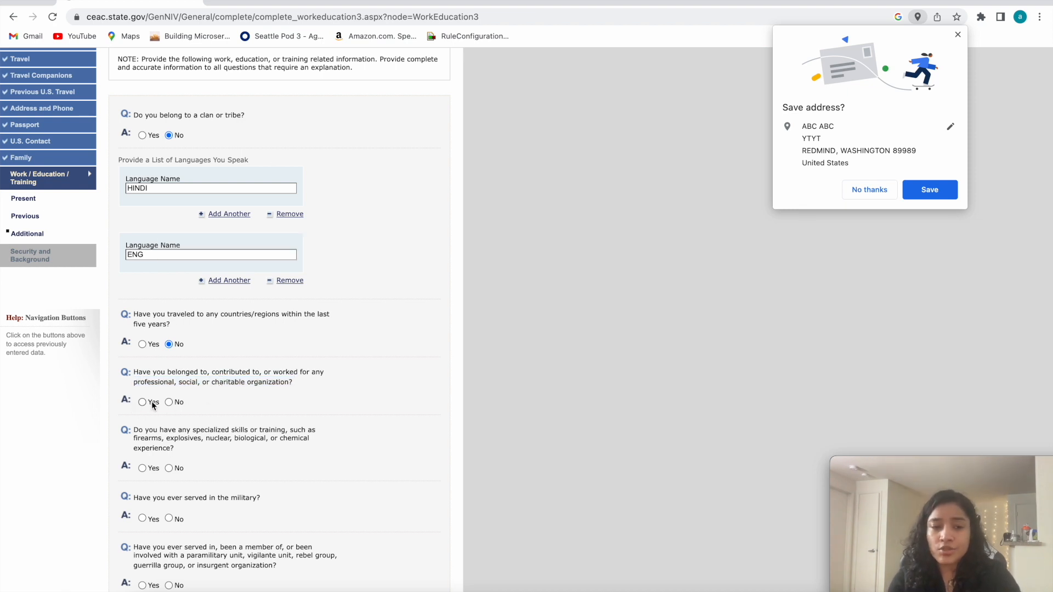
{"action": "left_click", "coordinate": [169, 402]}
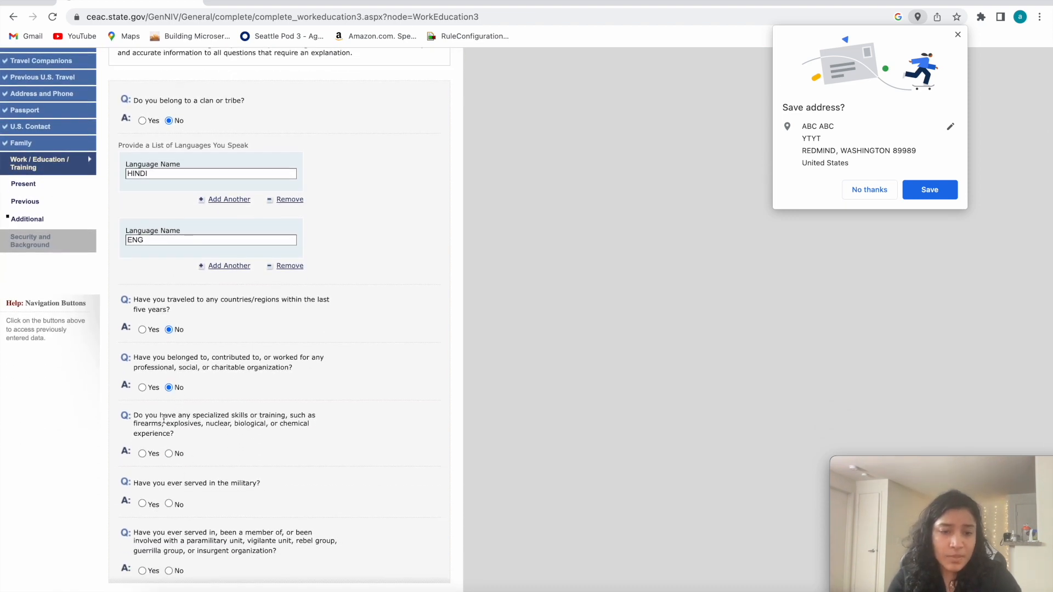
Answer No to the questions on specialized skills or training, military service, and paramilitary, rebel or insurgent group involvement.
{"action": "mouse_move", "coordinate": [159, 419]}
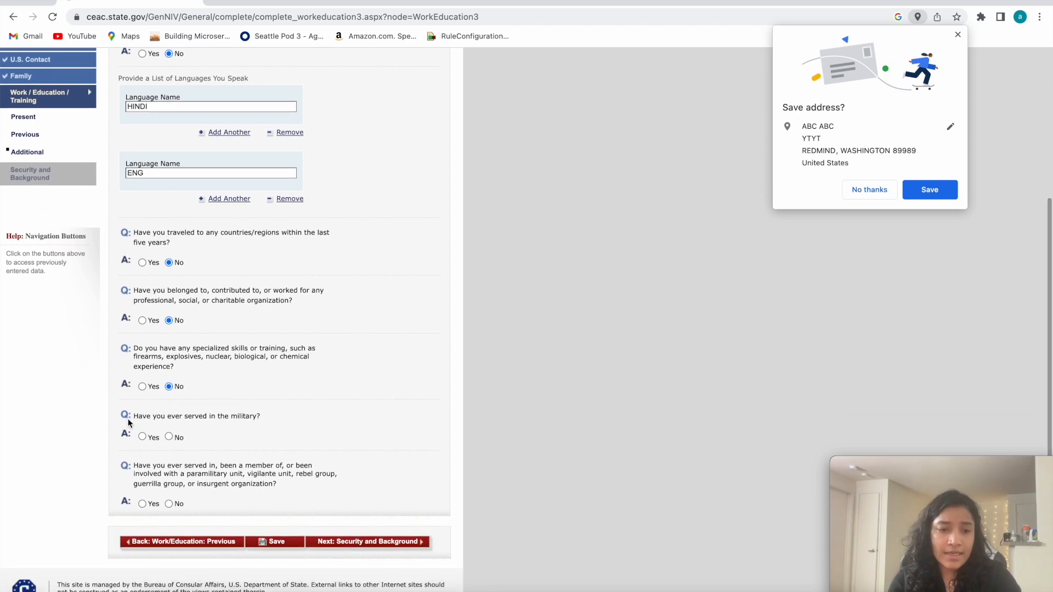
{"action": "left_click", "coordinate": [169, 437]}
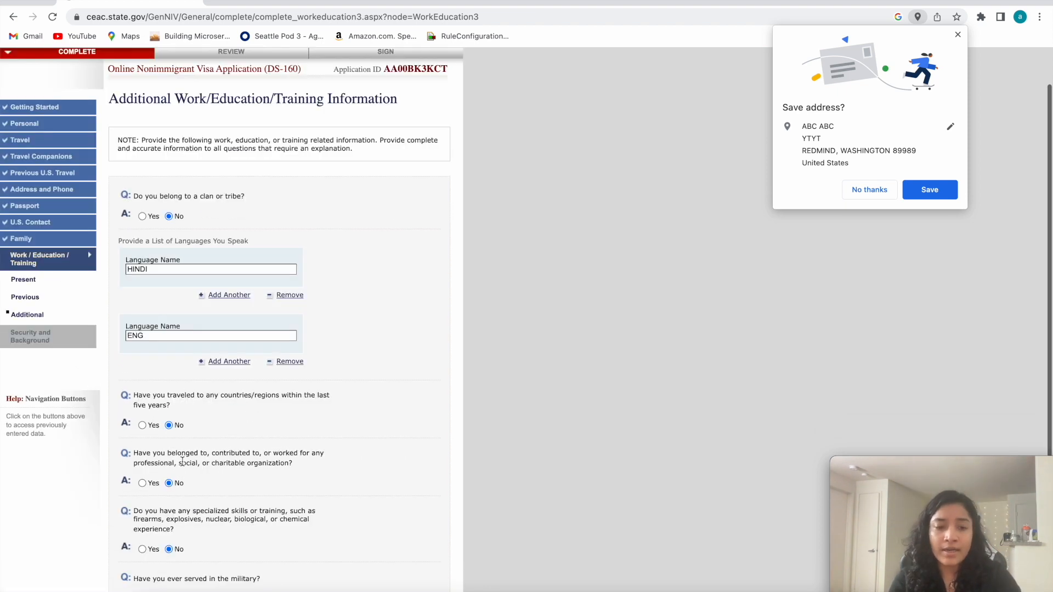
{"action": "left_click_drag", "start_coordinate": [138, 475], "coordinate": [265, 493]}
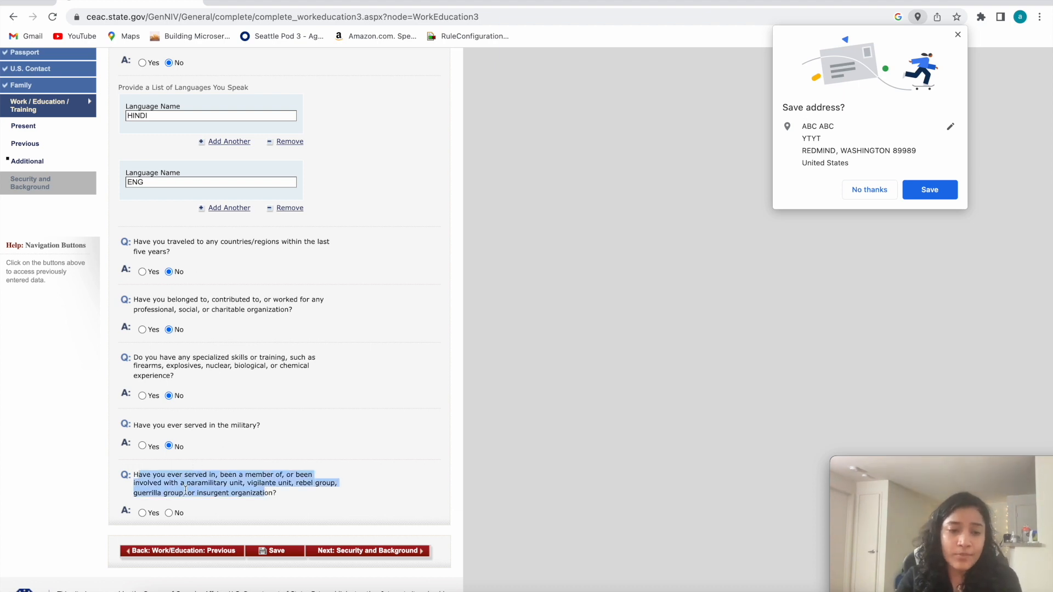
{"action": "left_click", "coordinate": [168, 512]}
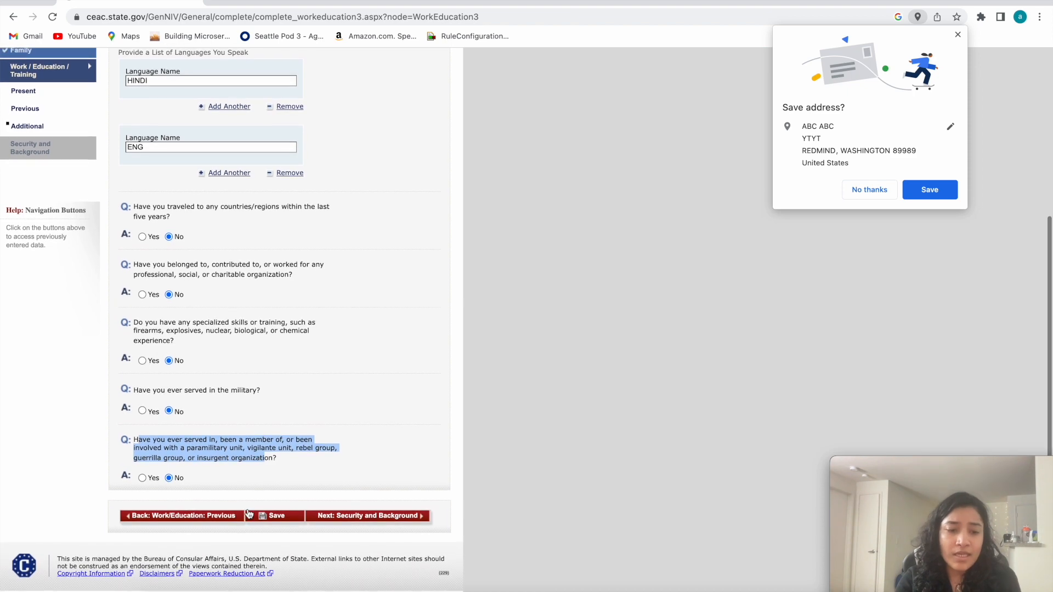
Save and resume the application, then go on to Security and Background: Part 1.
{"action": "left_click", "coordinate": [266, 515]}
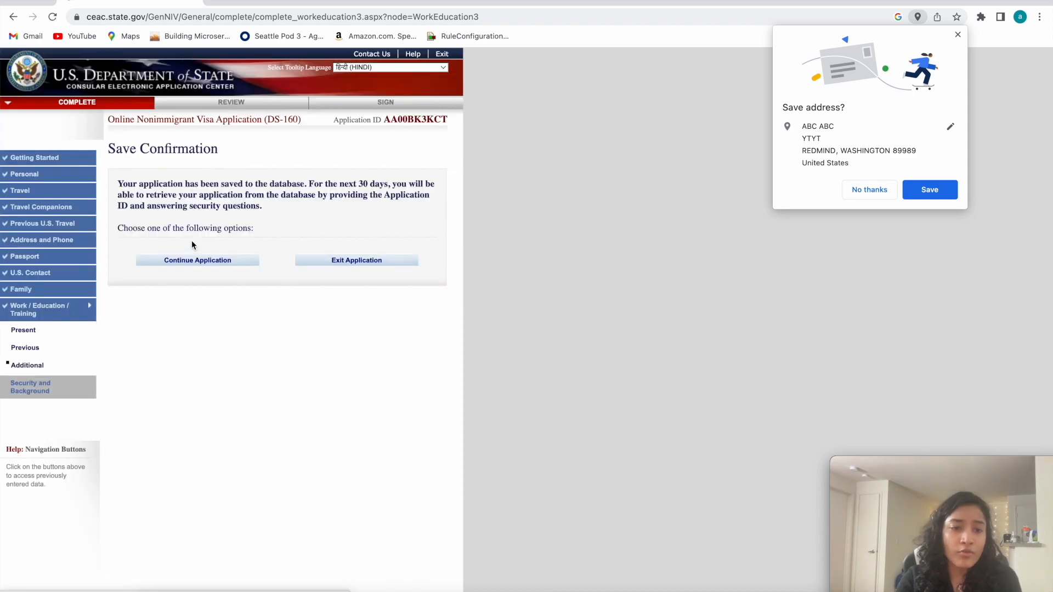
{"action": "scroll", "coordinate": [265, 363], "scroll_direction": "down", "scroll_amount": 5}
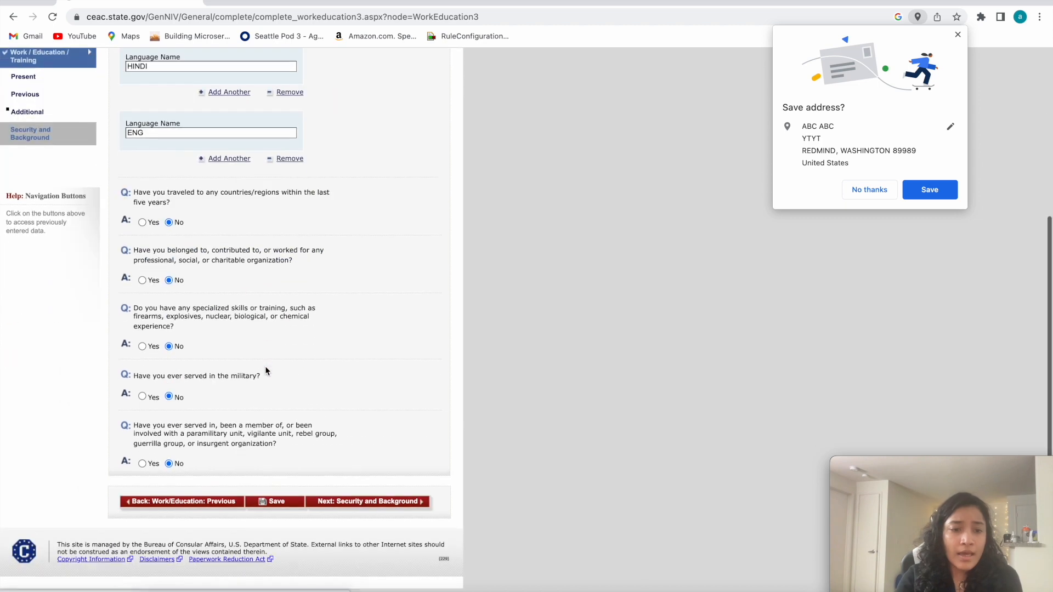
{"action": "left_click", "coordinate": [358, 519]}
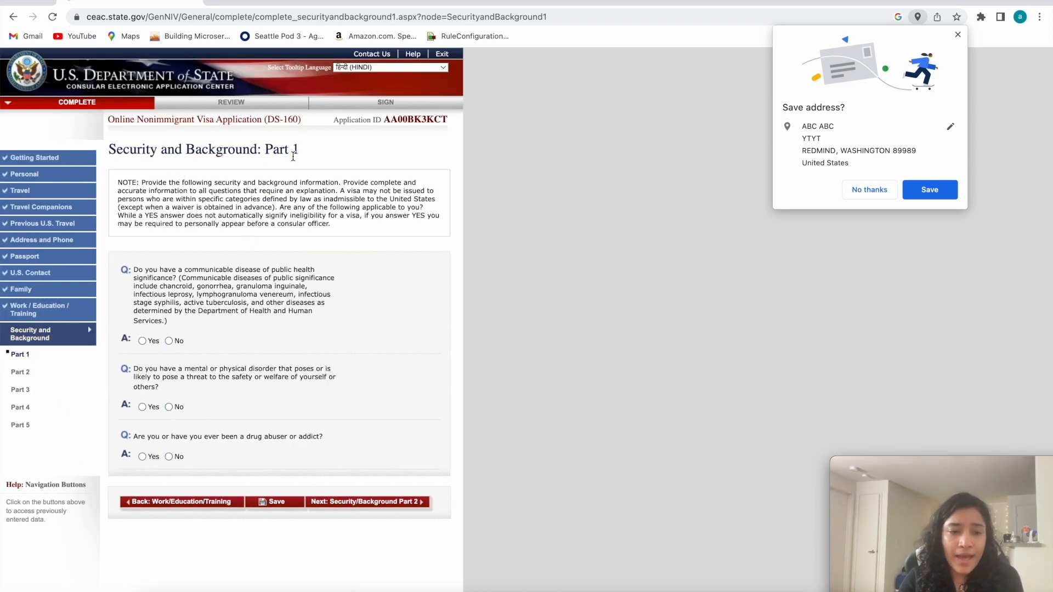
Answer No to the communicable disease, mental or physical disorder, and drug abuse or addiction questions.
{"action": "triple_click", "coordinate": [209, 317]}
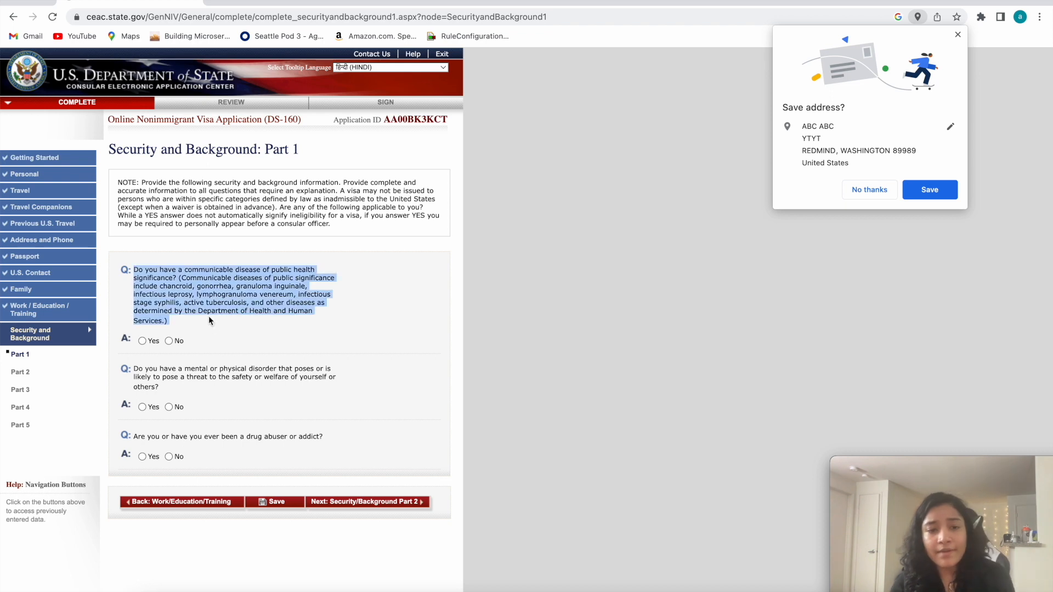
{"action": "left_click", "coordinate": [264, 314]}
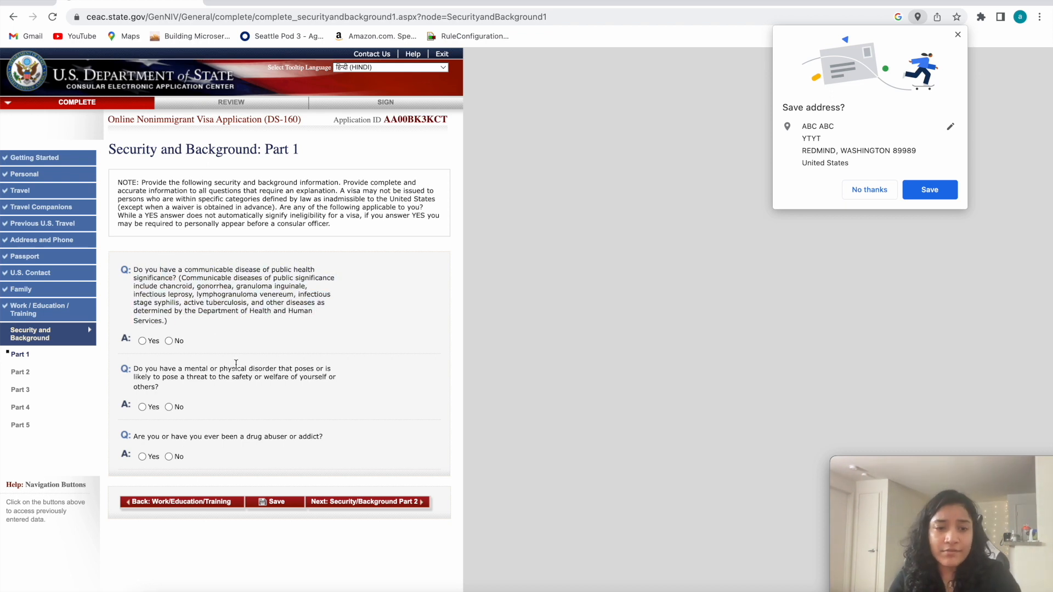
{"action": "left_click", "coordinate": [169, 341]}
{"action": "scroll", "coordinate": [164, 362], "scroll_direction": "down", "scroll_amount": 1}
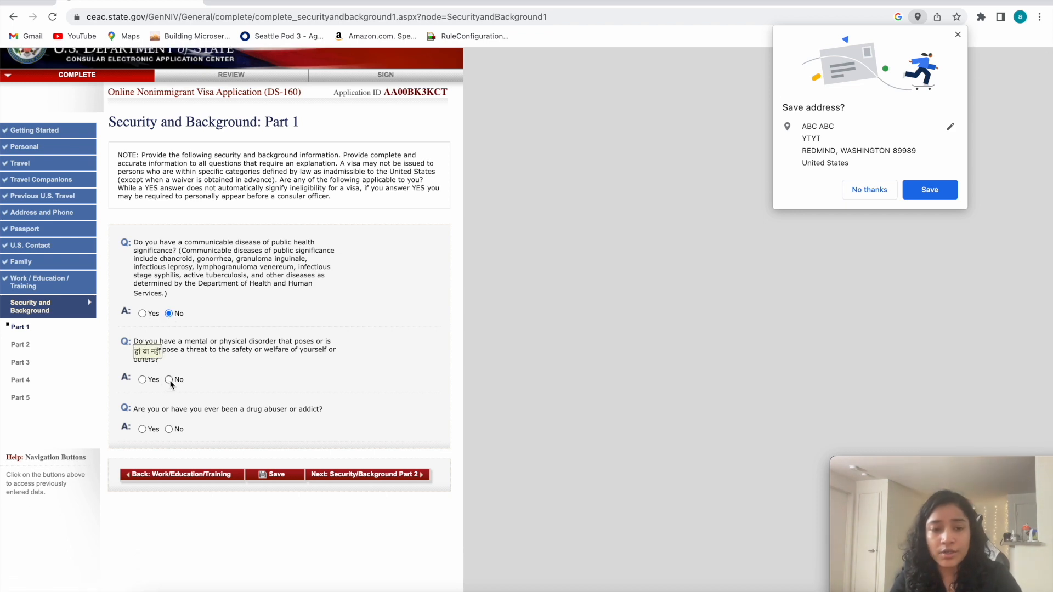
{"action": "left_click", "coordinate": [168, 380]}
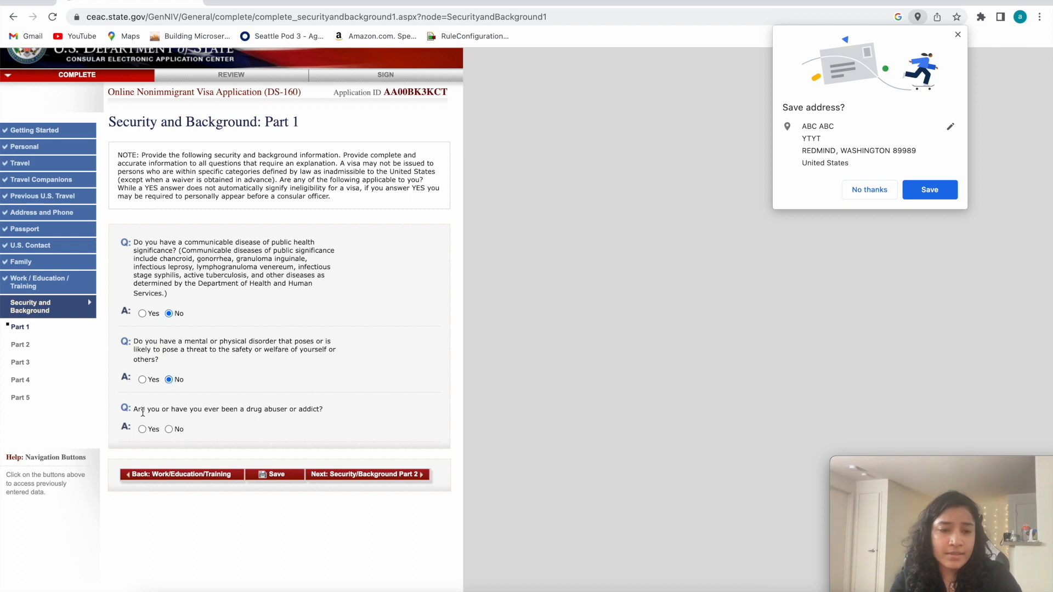
{"action": "left_click_drag", "start_coordinate": [138, 410], "coordinate": [218, 422]}
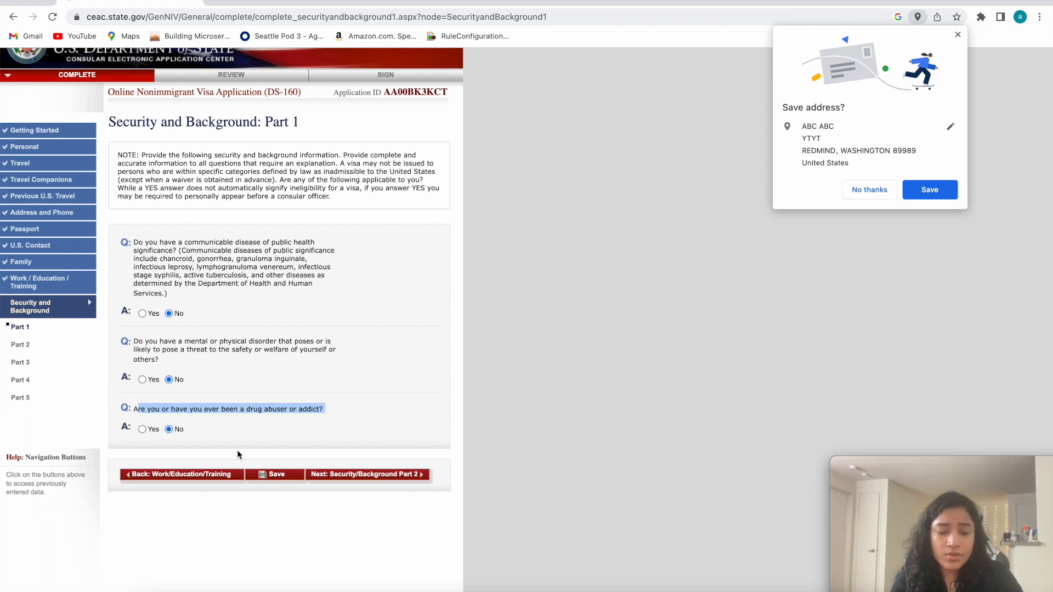
Save and resume the application, then go on to Security and Background: Part 2.
{"action": "left_click", "coordinate": [273, 473]}
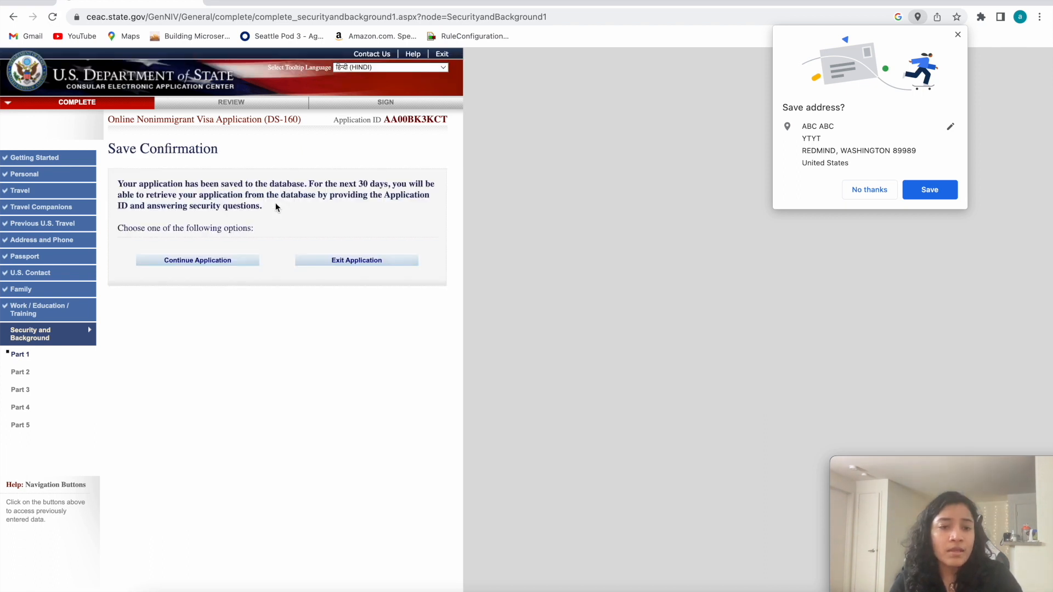
{"action": "left_click", "coordinate": [192, 255]}
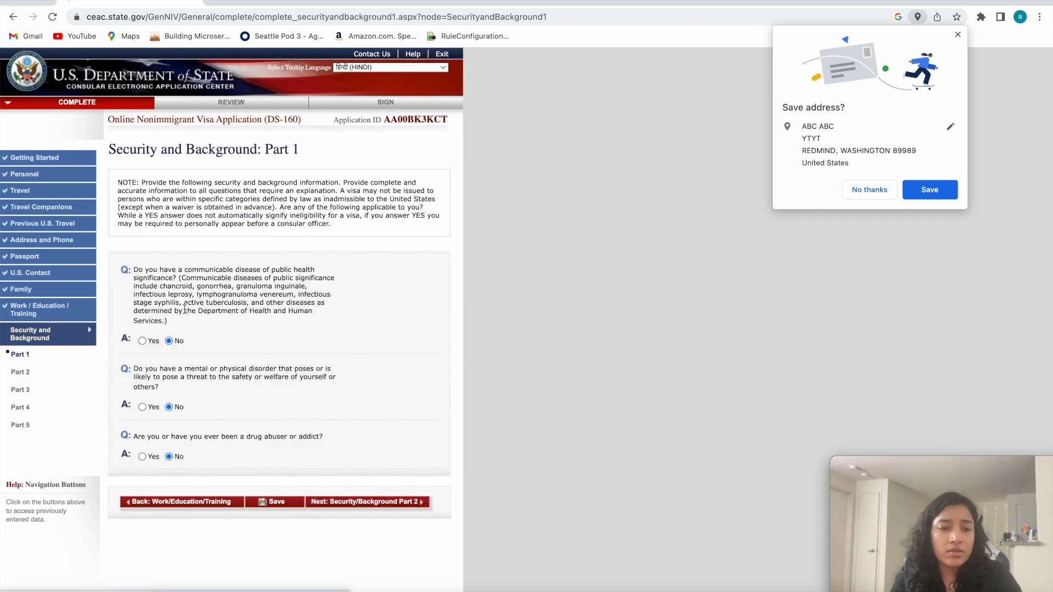
{"action": "scroll", "coordinate": [251, 344], "scroll_direction": "down", "scroll_amount": 2}
{"action": "left_click", "coordinate": [363, 395]}
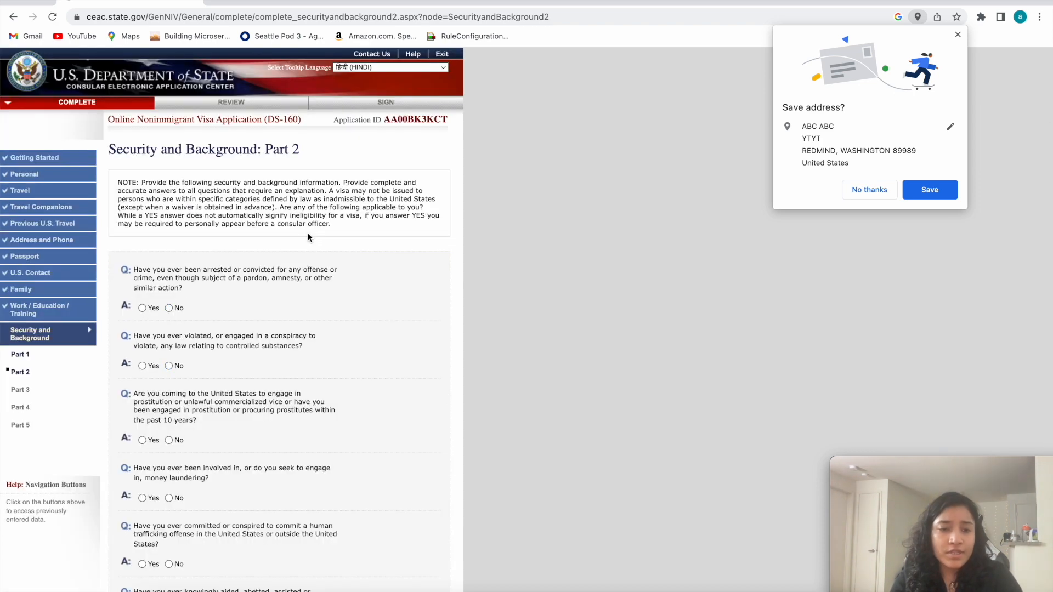
Answer No to the arrest or conviction, controlled substances, prostitution, and money laundering questions.
{"action": "left_click", "coordinate": [169, 308]}
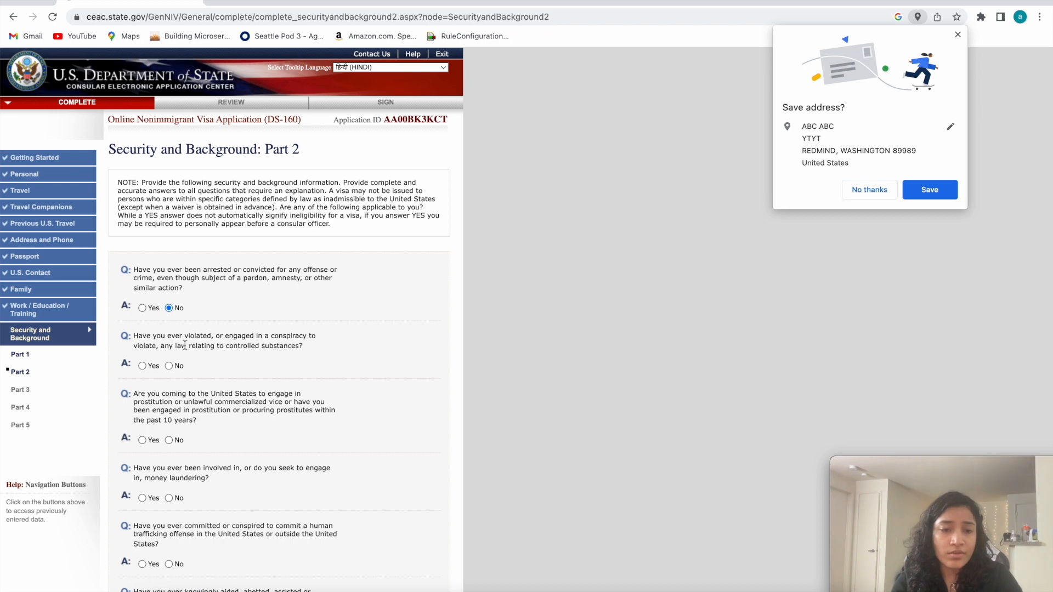
{"action": "left_click", "coordinate": [169, 366]}
{"action": "scroll", "coordinate": [173, 374], "scroll_direction": "down", "scroll_amount": 2}
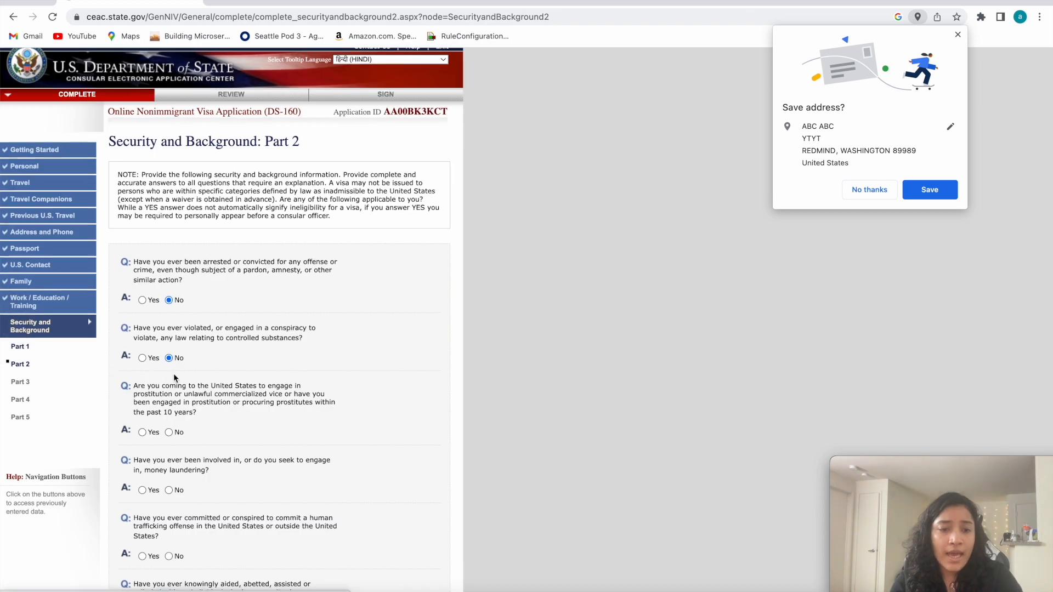
{"action": "left_click", "coordinate": [169, 334]}
{"action": "left_click", "coordinate": [169, 393]}
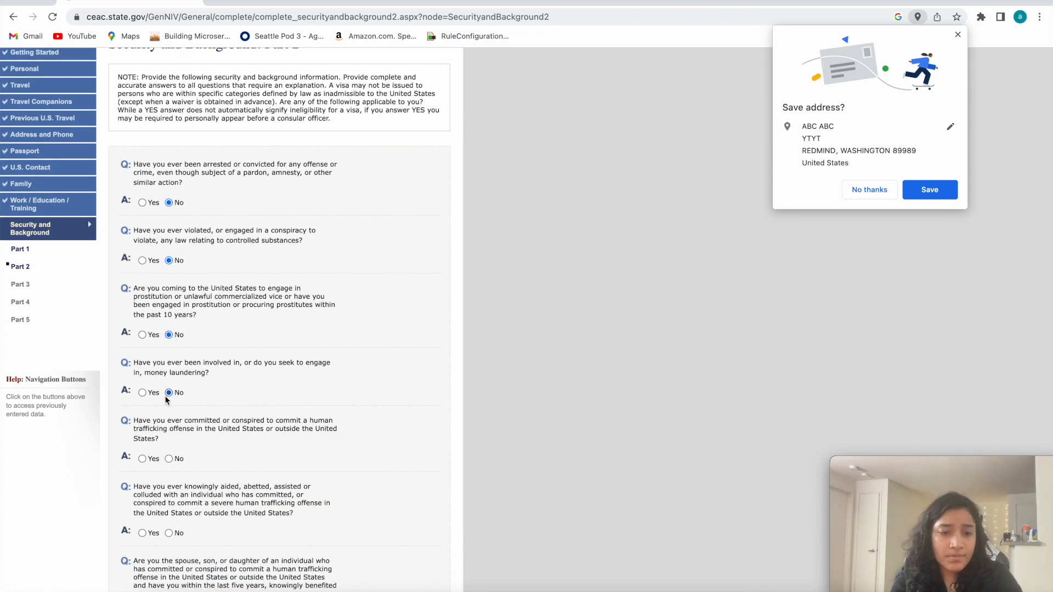
Answer No to the three questions on committing, aiding, or benefiting from human trafficking.
{"action": "left_click", "coordinate": [169, 459]}
{"action": "scroll", "coordinate": [170, 458], "scroll_direction": "down", "scroll_amount": 2}
{"action": "left_click", "coordinate": [168, 446]}
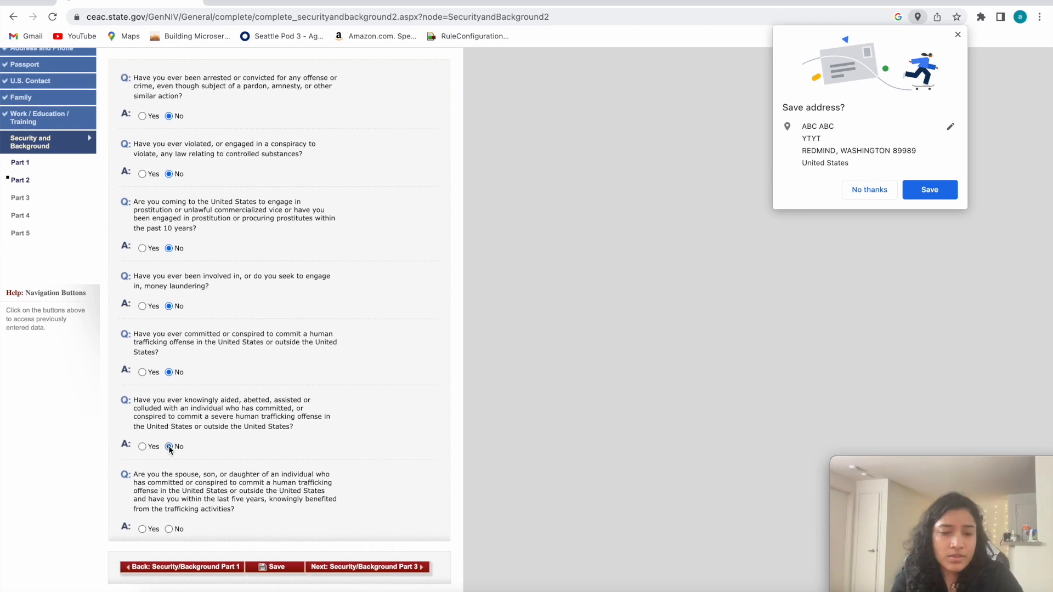
{"action": "left_click", "coordinate": [168, 528]}
Save and resume the application, then go on to Security and Background: Part 3.
{"action": "left_click", "coordinate": [262, 570]}
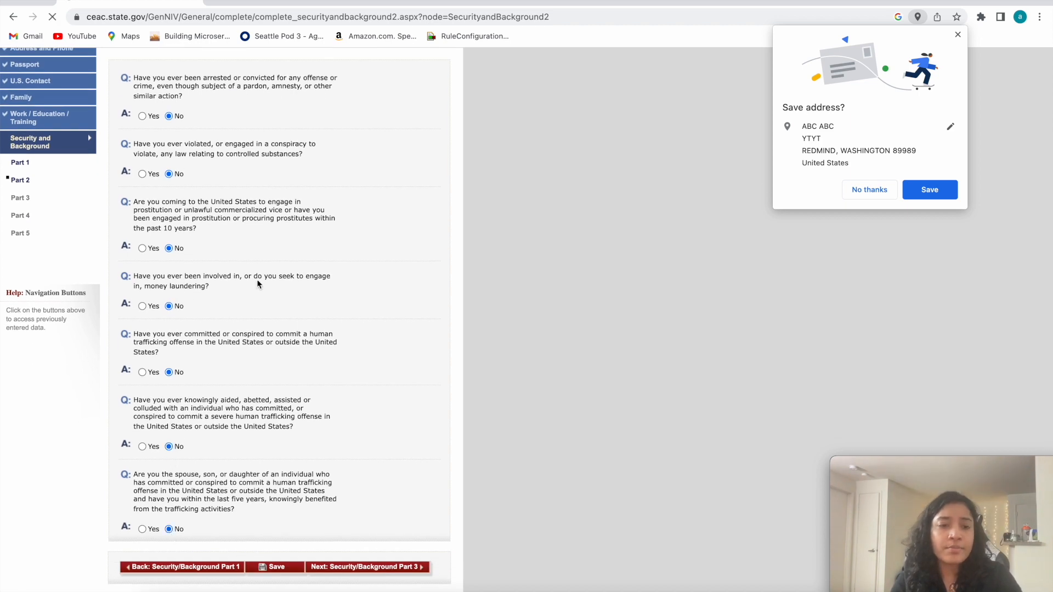
{"action": "left_click", "coordinate": [206, 261]}
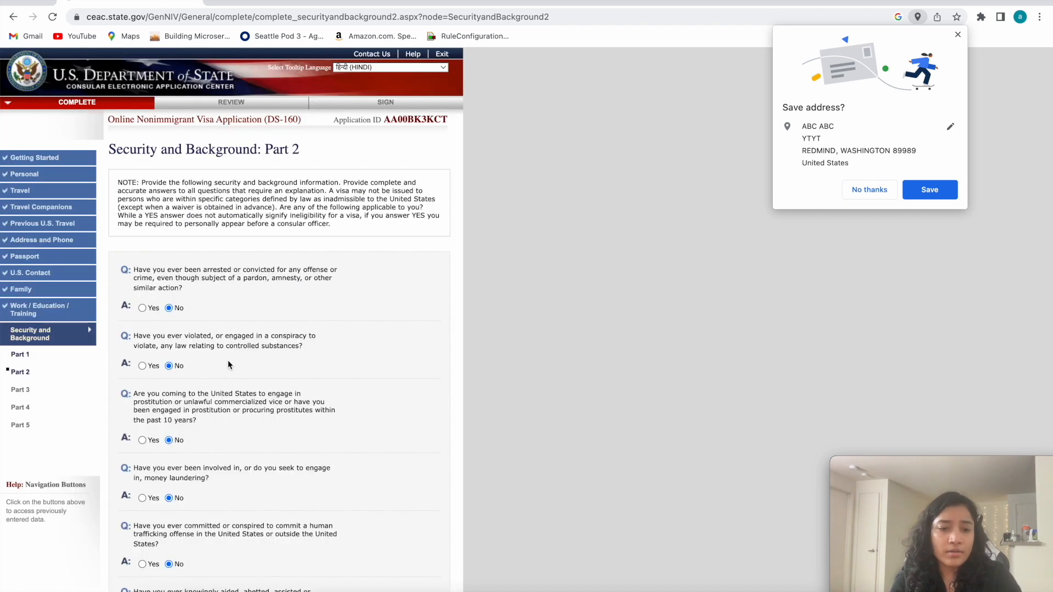
{"action": "scroll", "coordinate": [393, 417], "scroll_direction": "down", "scroll_amount": 4}
{"action": "left_click", "coordinate": [367, 543]}
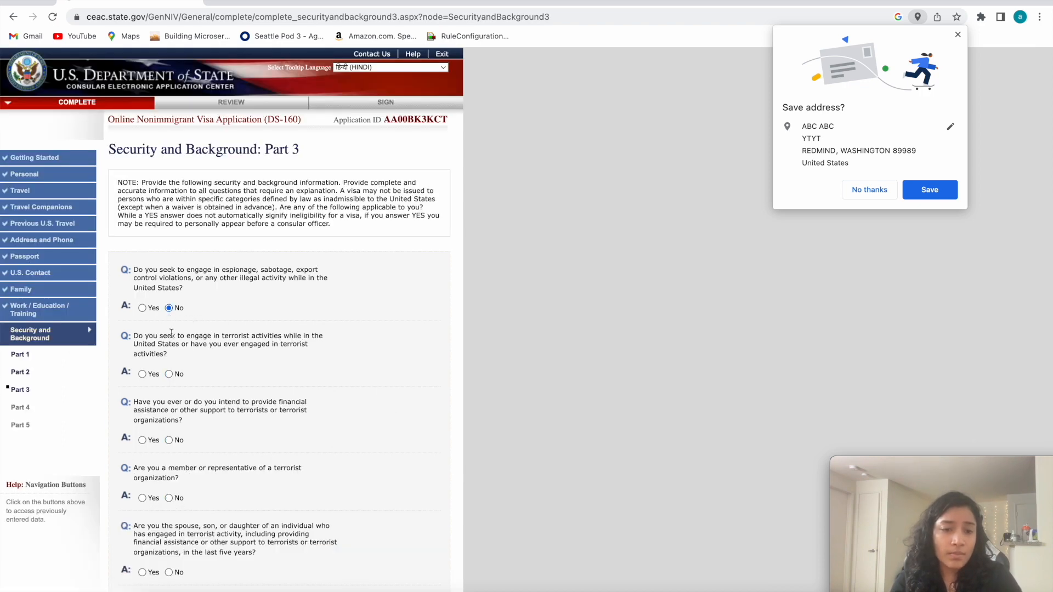
Answer No to the espionage question and to the four questions on terrorist activity, support, membership, and family ties.
{"action": "left_click", "coordinate": [169, 440]}
{"action": "scroll", "coordinate": [170, 438], "scroll_direction": "down", "scroll_amount": 1}
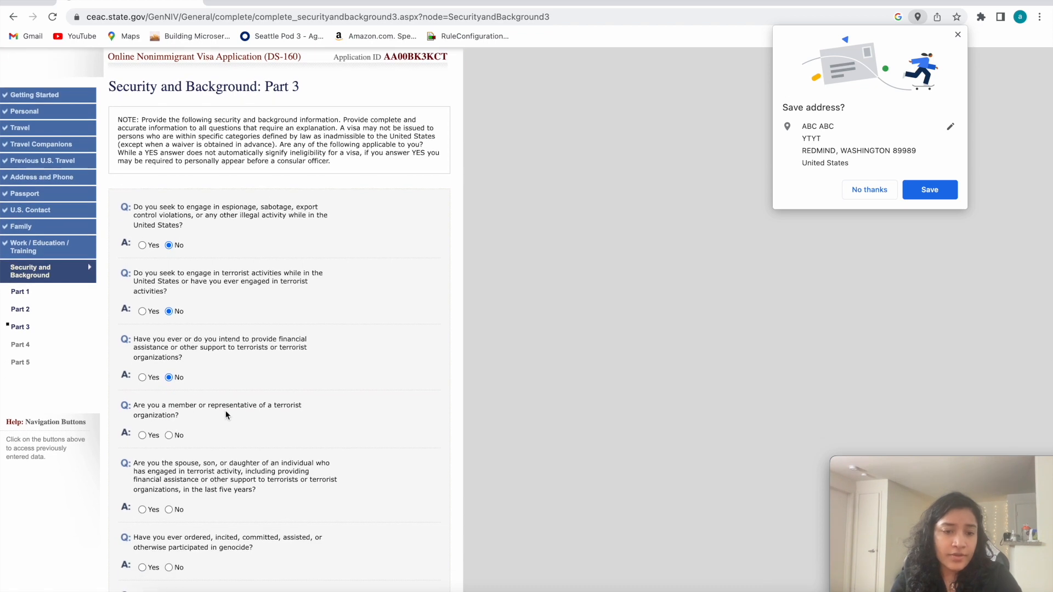
{"action": "left_click_drag", "start_coordinate": [226, 415], "coordinate": [162, 426]}
{"action": "left_click", "coordinate": [169, 437]}
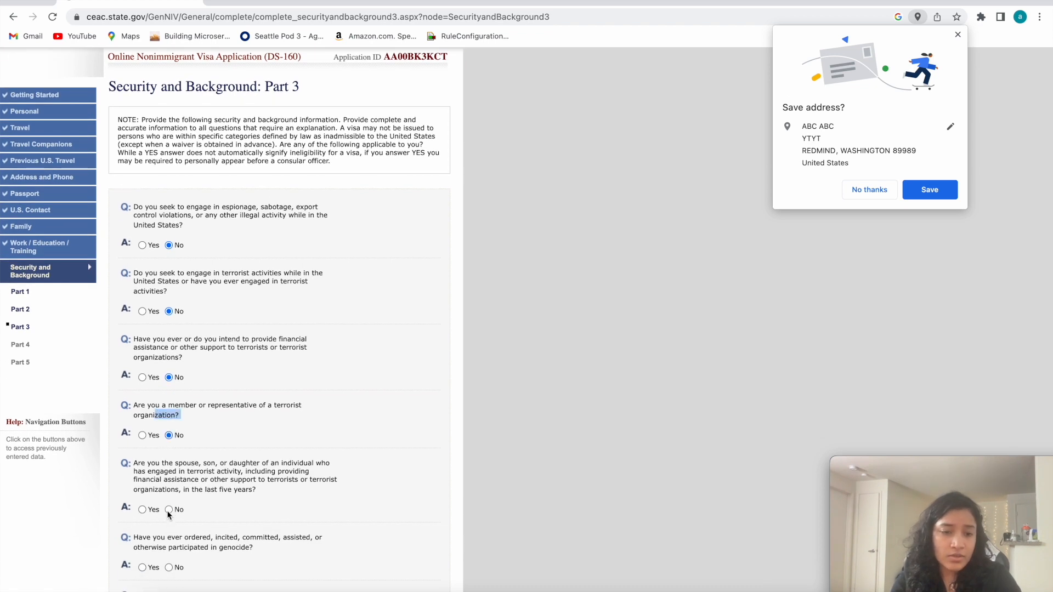
{"action": "left_click", "coordinate": [169, 510]}
Answer No to the questions on genocide, torture, extrajudicial killings, and recruitment or use of child soldiers.
{"action": "scroll", "coordinate": [170, 513], "scroll_direction": "down", "scroll_amount": 2}
{"action": "left_click", "coordinate": [169, 469]}
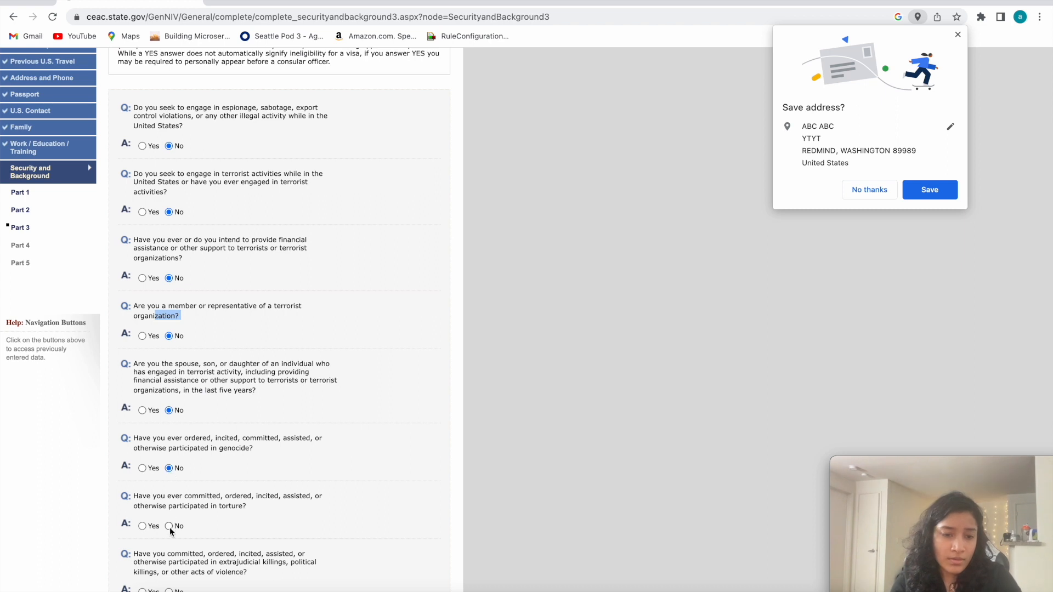
{"action": "left_click", "coordinate": [170, 525]}
{"action": "scroll", "coordinate": [169, 528], "scroll_direction": "down", "scroll_amount": 3}
{"action": "left_click", "coordinate": [169, 397]}
{"action": "left_click", "coordinate": [169, 457]}
Answer No to the religious freedom violations, forced abortion or sterilization, and coercive organ transplantation questions.
{"action": "scroll", "coordinate": [171, 457], "scroll_direction": "down", "scroll_amount": 1}
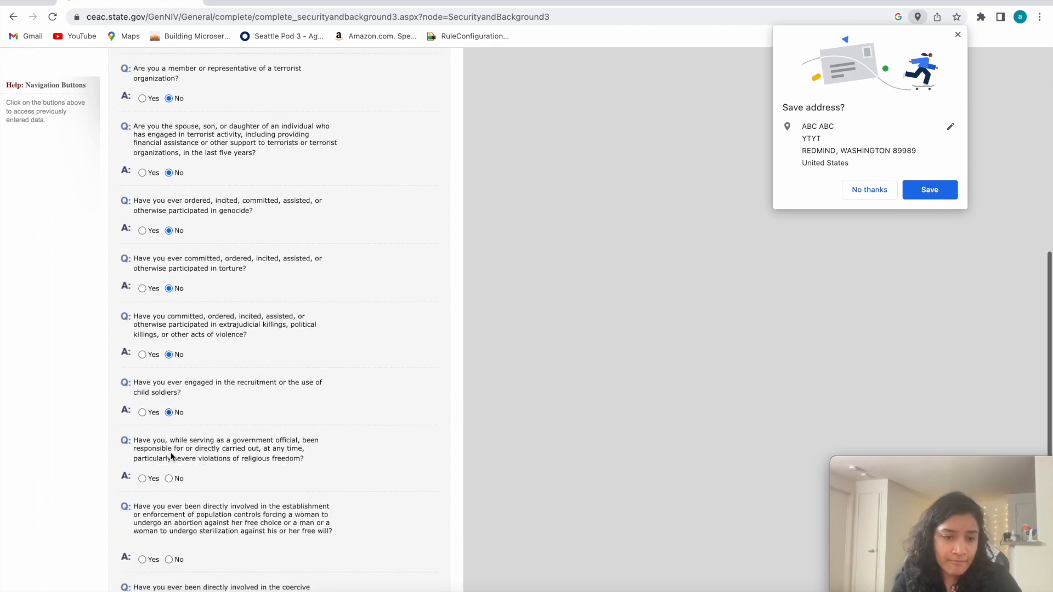
{"action": "scroll", "coordinate": [171, 456], "scroll_direction": "down", "scroll_amount": 1}
{"action": "left_click", "coordinate": [169, 449]}
{"action": "left_click", "coordinate": [170, 529]}
{"action": "scroll", "coordinate": [171, 530], "scroll_direction": "down", "scroll_amount": 1}
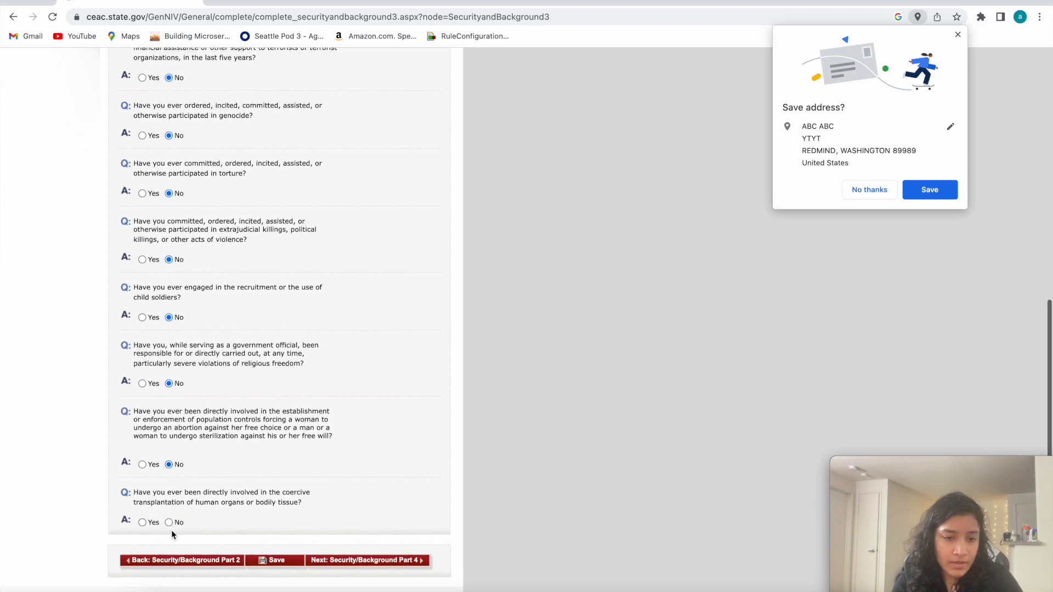
Save and resume the application, then go on to Security and Background: Part 4.
{"action": "left_click", "coordinate": [259, 560]}
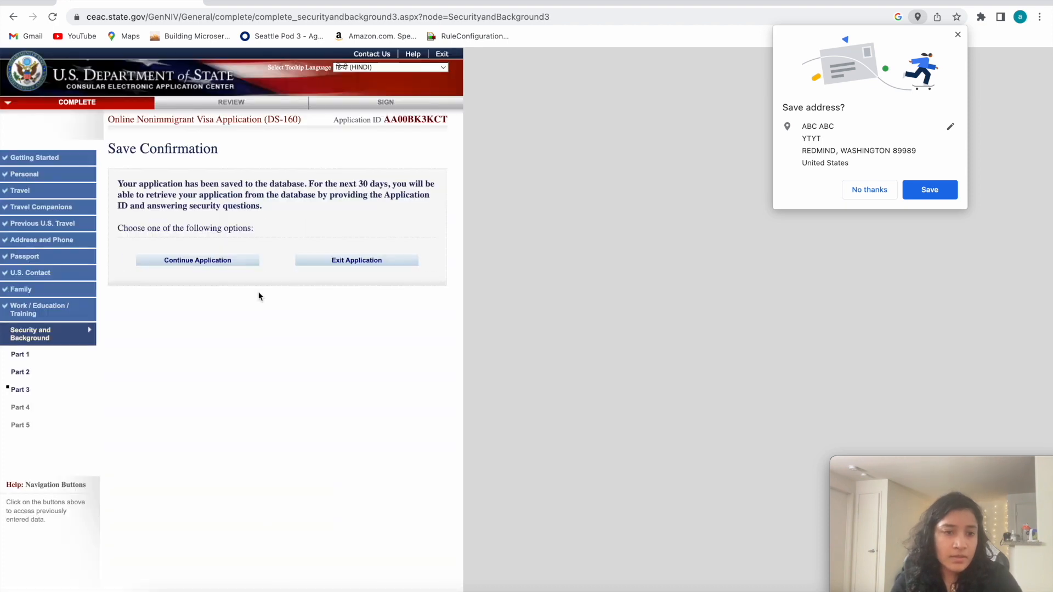
{"action": "left_click", "coordinate": [183, 261]}
{"action": "scroll", "coordinate": [243, 462], "scroll_direction": "down", "scroll_amount": 10}
{"action": "left_click", "coordinate": [391, 516]}
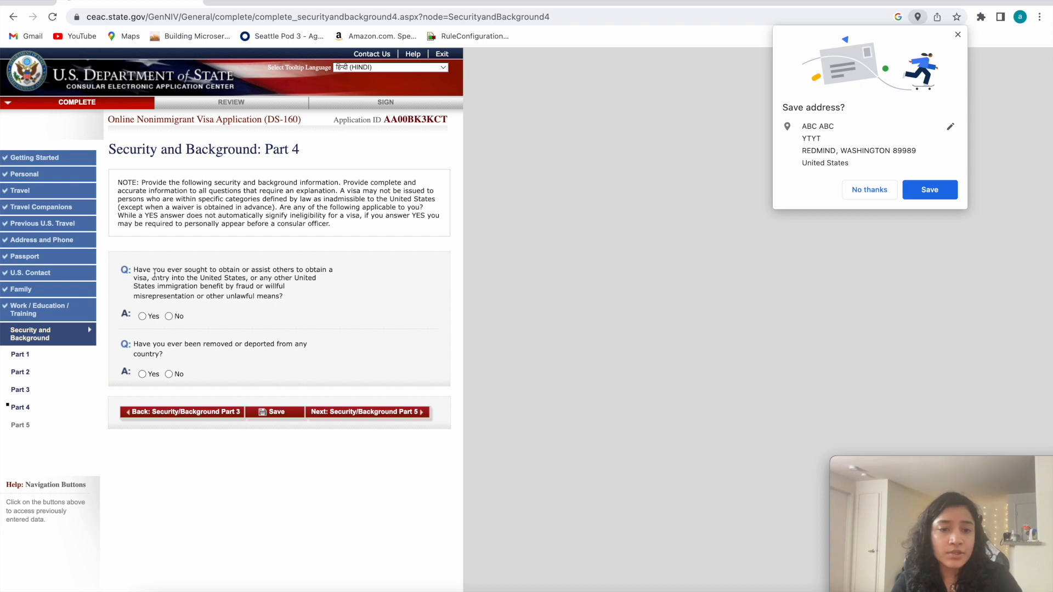
Answer No to the questions on visa or immigration fraud and on removal or deportation from any country.
{"action": "left_click_drag", "start_coordinate": [284, 299], "coordinate": [132, 288]}
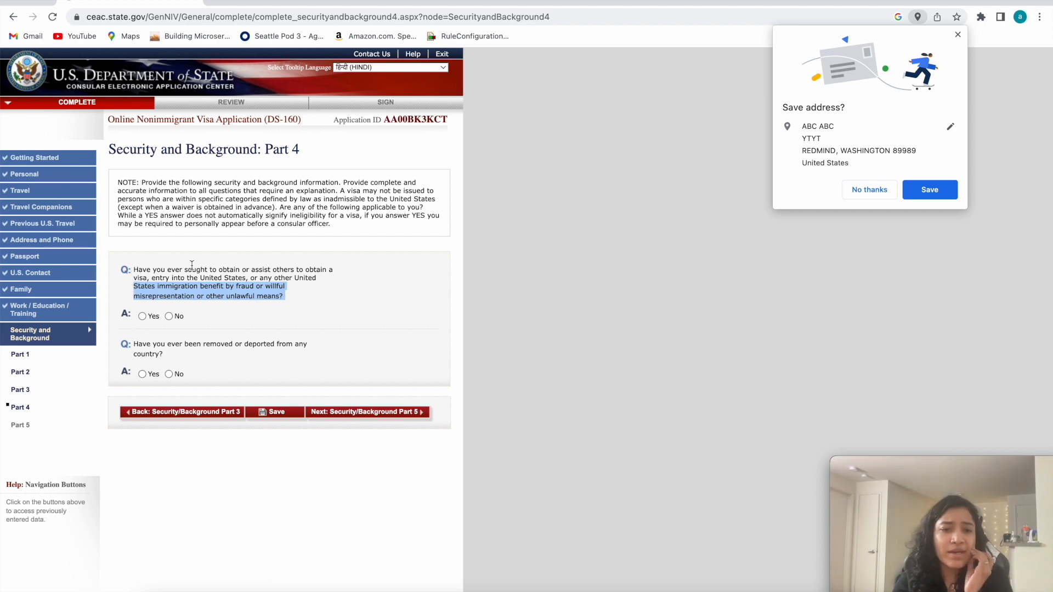
{"action": "left_click", "coordinate": [186, 297]}
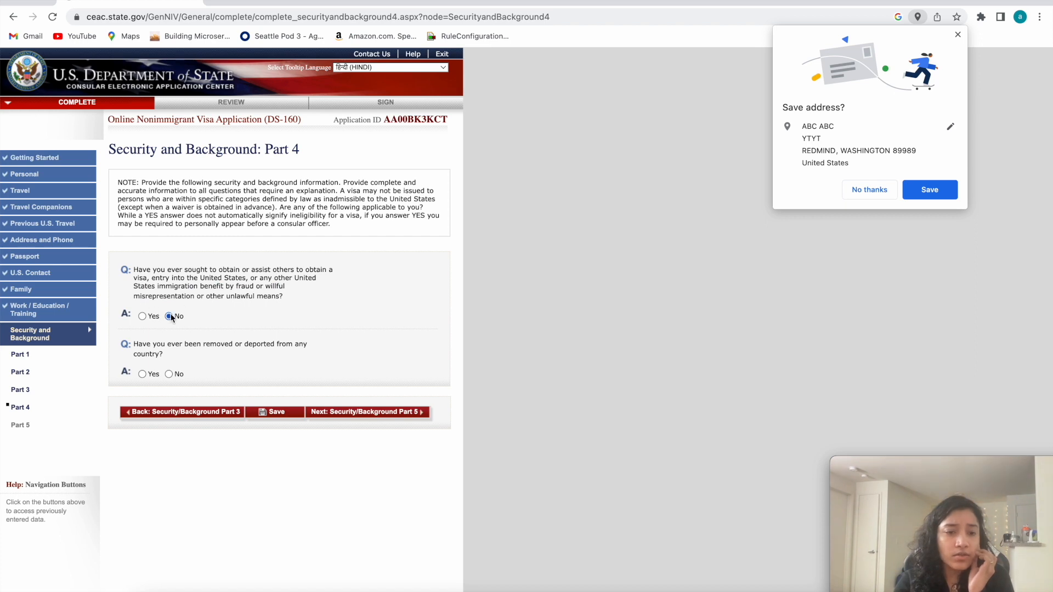
{"action": "triple_click", "coordinate": [154, 356]}
{"action": "left_click", "coordinate": [169, 375]}
Save and resume the application, then go on to Security and Background: Part 5.
{"action": "left_click", "coordinate": [256, 416]}
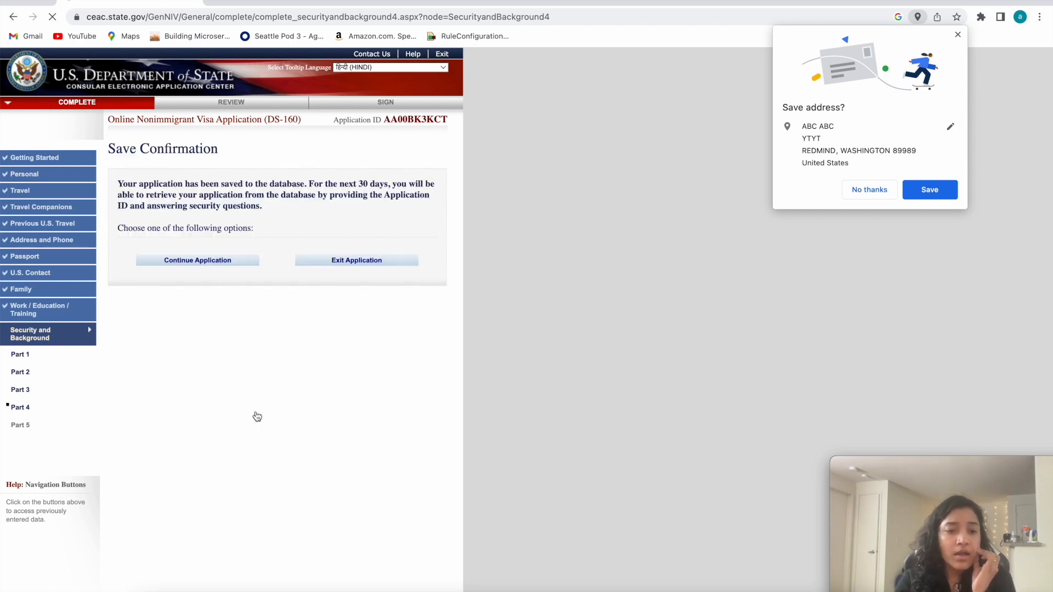
{"action": "left_click", "coordinate": [171, 260]}
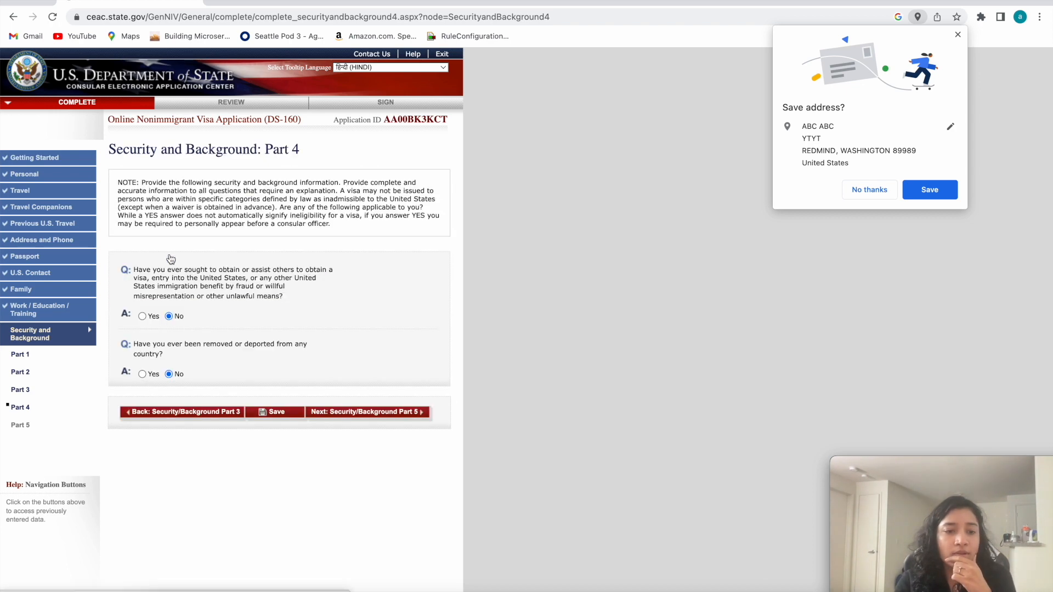
{"action": "left_click", "coordinate": [354, 415]}
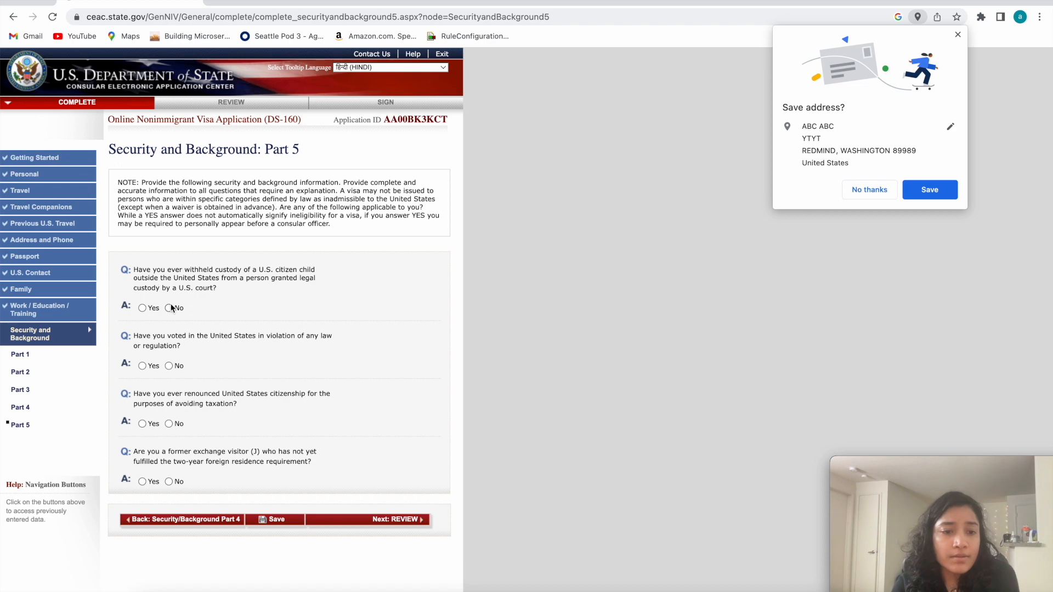
Answer No to the child custody, unlawful voting, renounced citizenship, and former exchange visitor questions.
{"action": "left_click_drag", "start_coordinate": [138, 345], "coordinate": [235, 337]}
{"action": "left_click", "coordinate": [204, 337]}
{"action": "left_click", "coordinate": [168, 366]}
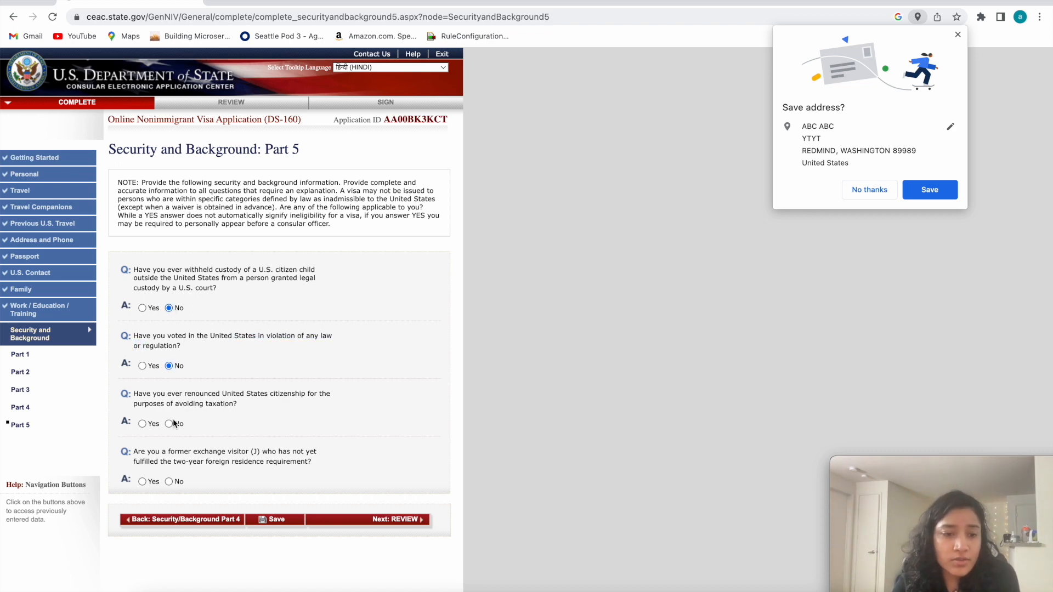
{"action": "left_click_drag", "start_coordinate": [202, 342], "coordinate": [148, 338]}
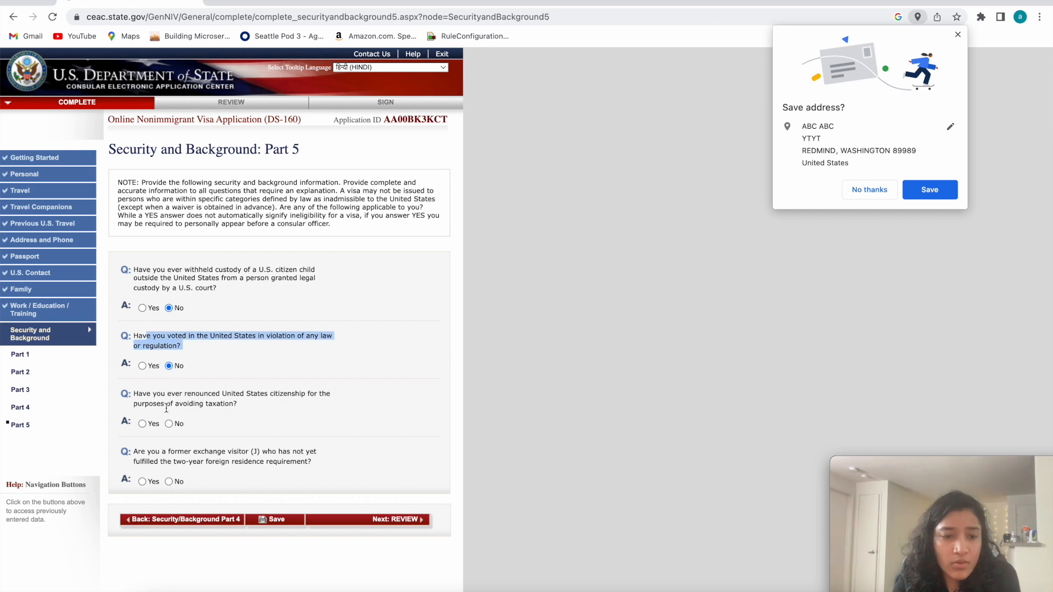
{"action": "left_click", "coordinate": [172, 436]}
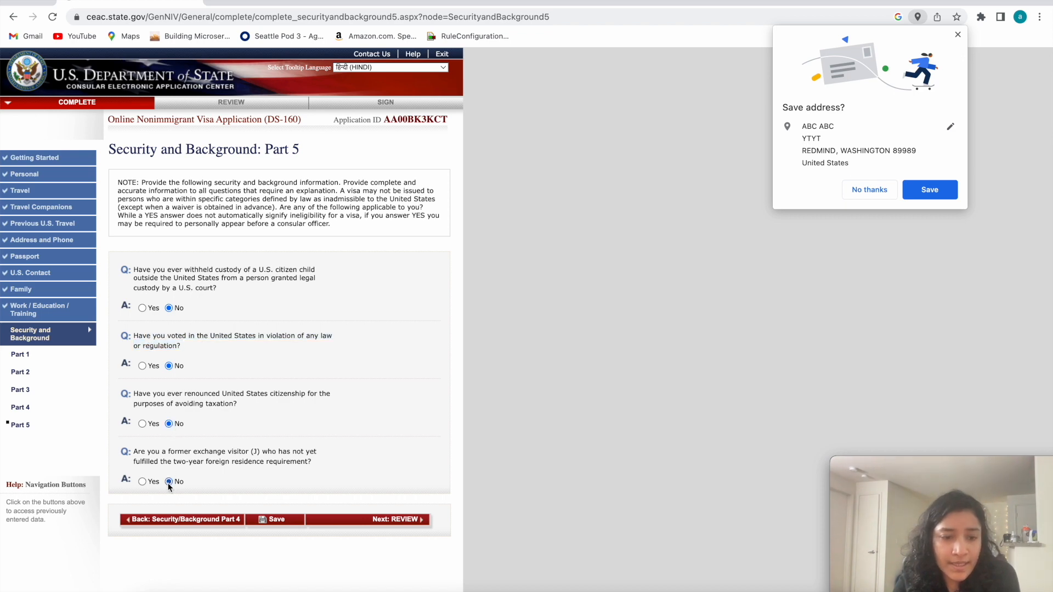
Save and resume the application, then go on to the review stage.
{"action": "left_click", "coordinate": [263, 520]}
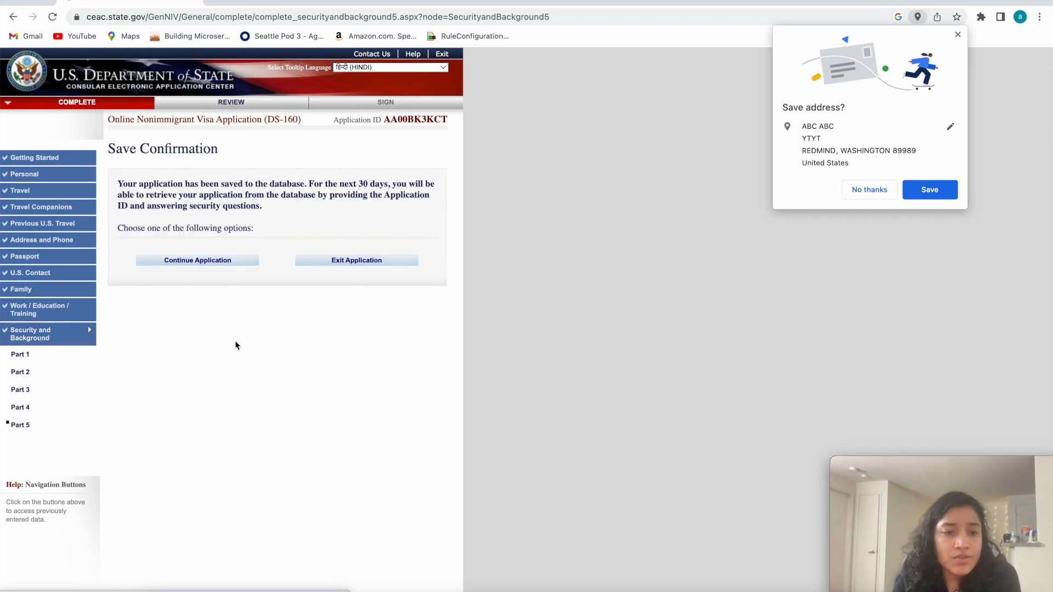
{"action": "left_click", "coordinate": [205, 267]}
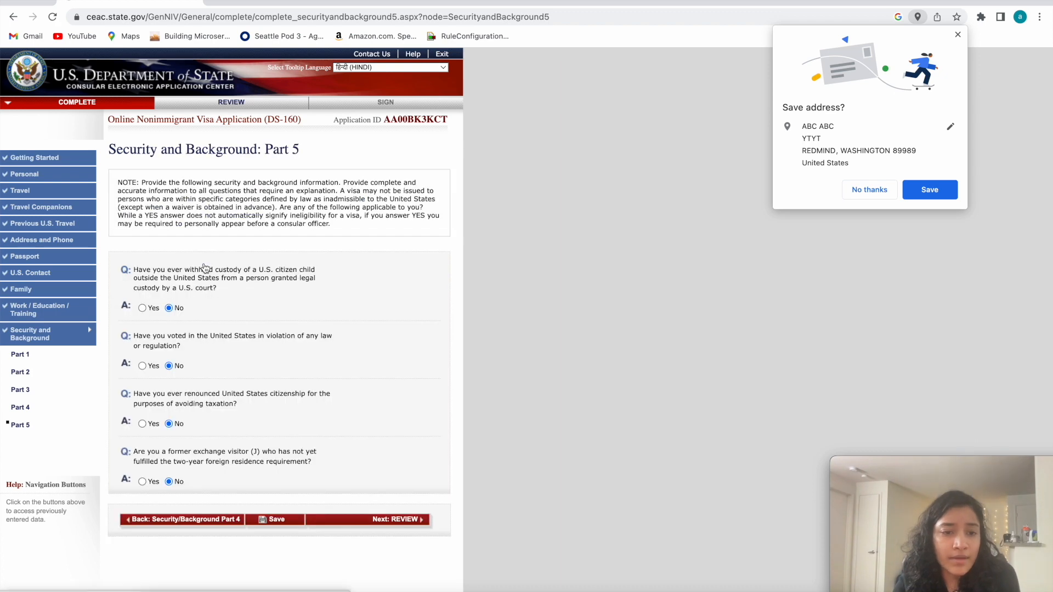
{"action": "left_click", "coordinate": [398, 522]}
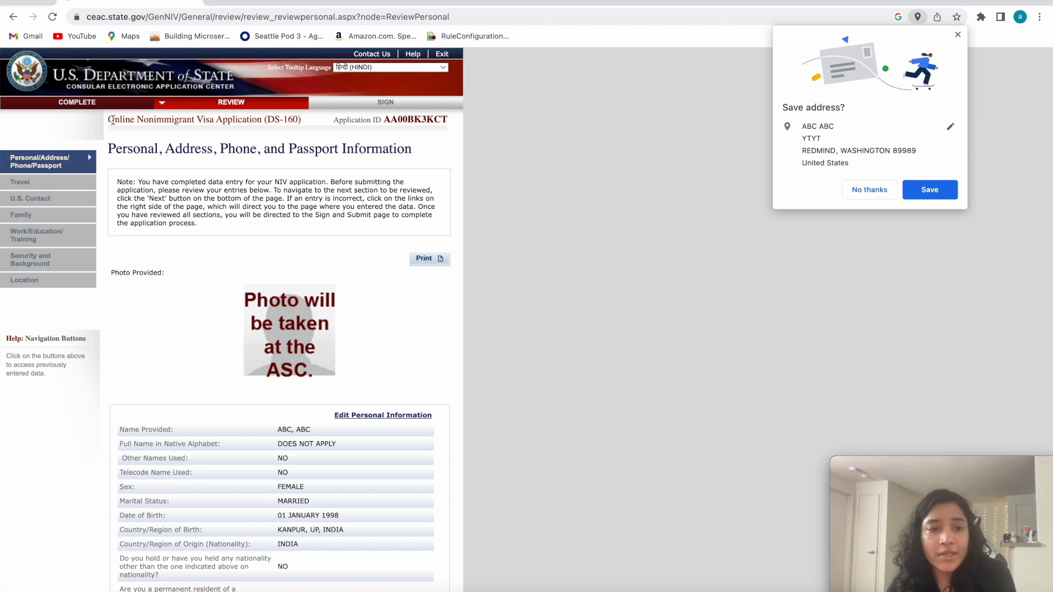
Review the personal, address, phone, and passport entries of the application.
{"action": "scroll", "coordinate": [211, 258], "scroll_direction": "down", "scroll_amount": 3}
{"action": "scroll", "coordinate": [298, 441], "scroll_direction": "down", "scroll_amount": 3}
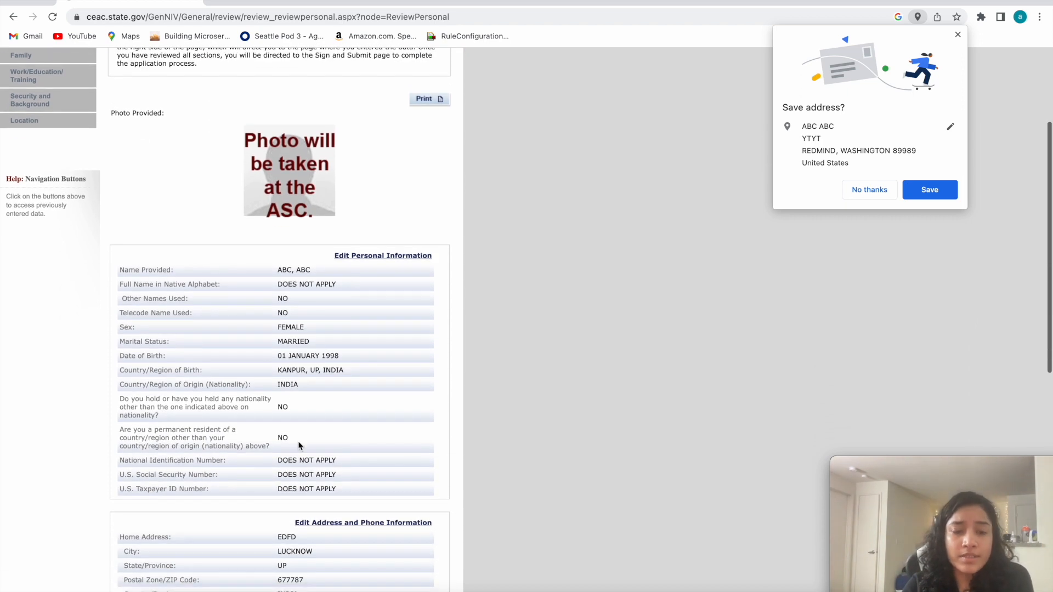
{"action": "scroll", "coordinate": [174, 115], "scroll_direction": "up", "scroll_amount": 6}
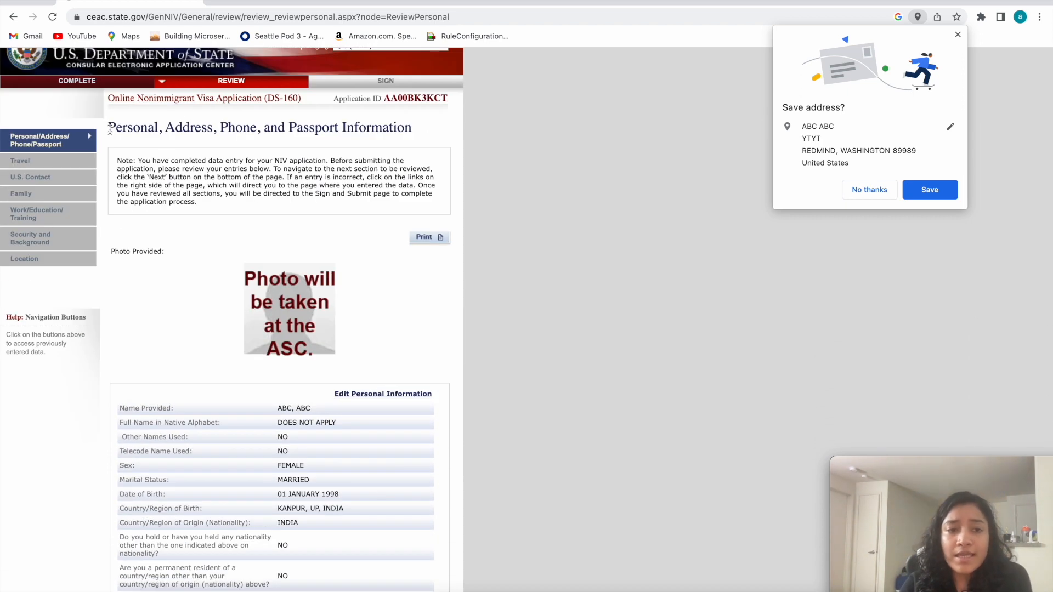
{"action": "mouse_move", "coordinate": [189, 130]}
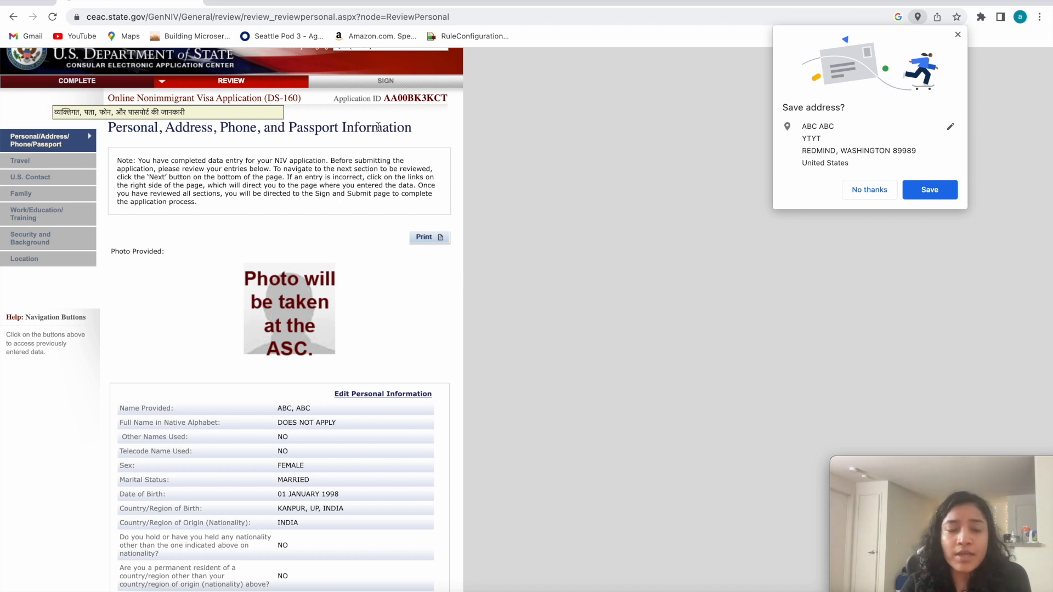
{"action": "left_click_drag", "start_coordinate": [423, 139], "coordinate": [207, 130]}
{"action": "scroll", "coordinate": [246, 323], "scroll_direction": "down", "scroll_amount": 1}
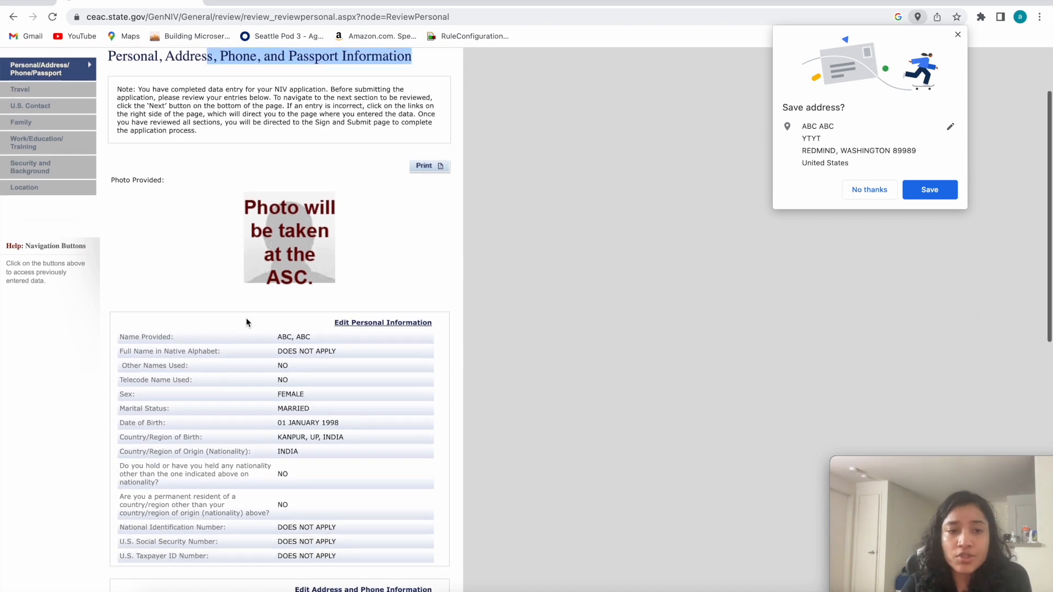
{"action": "scroll", "coordinate": [218, 321], "scroll_direction": "down", "scroll_amount": 3}
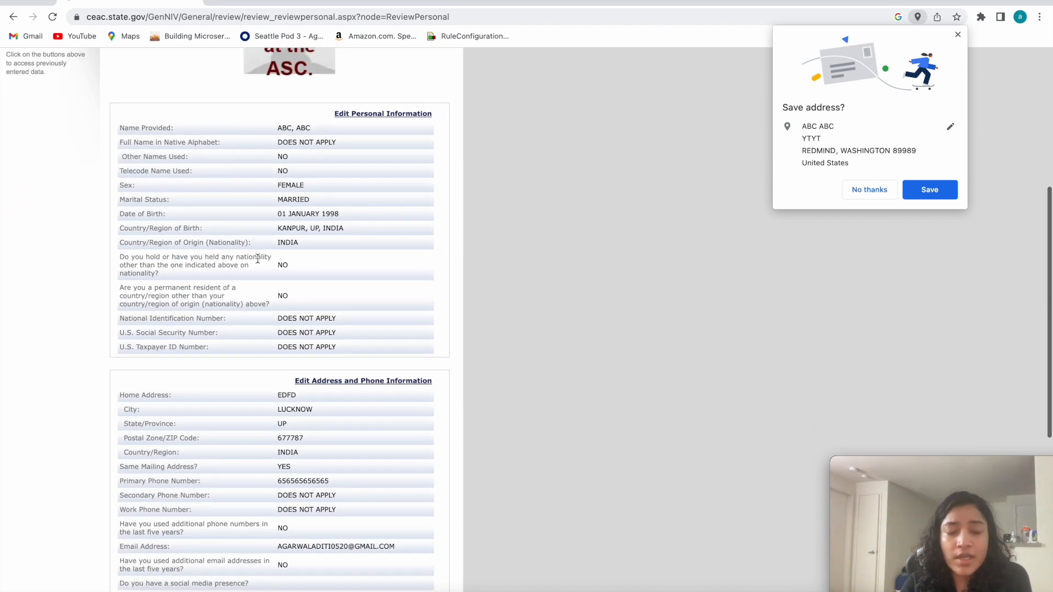
{"action": "scroll", "coordinate": [266, 421], "scroll_direction": "down", "scroll_amount": 6}
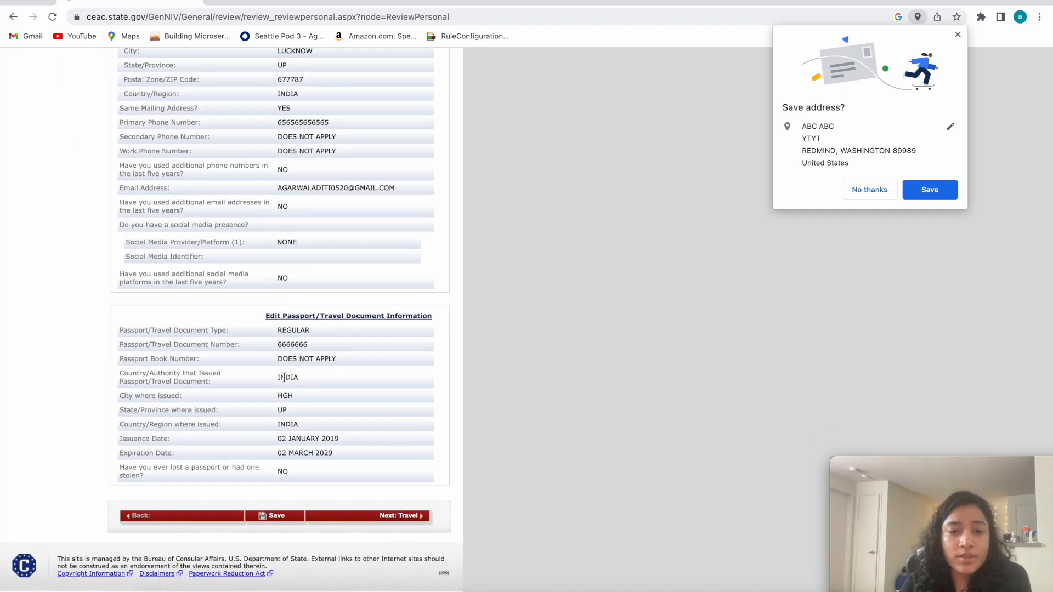
Go through the Travel and U.S. Contact review pages and advance to the Family Information review.
{"action": "left_click", "coordinate": [383, 517]}
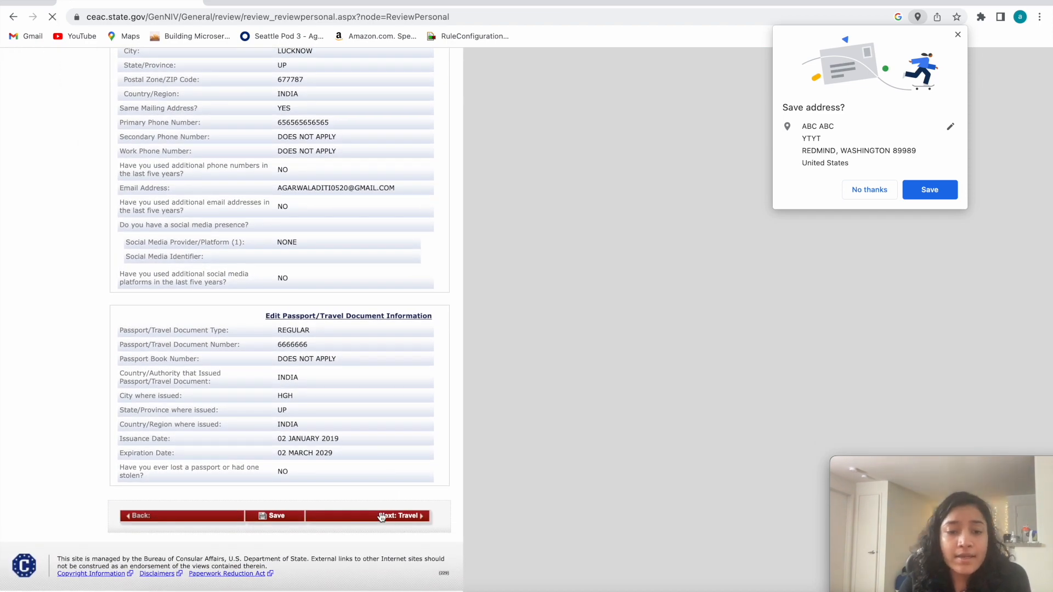
{"action": "scroll", "coordinate": [272, 281], "scroll_direction": "down", "scroll_amount": 3}
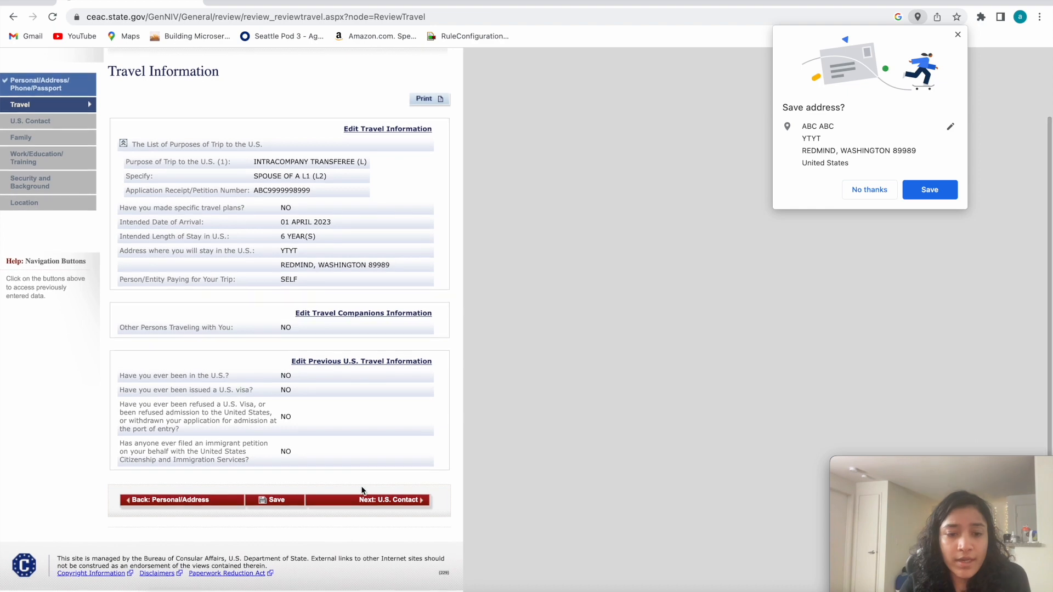
{"action": "left_click", "coordinate": [370, 499]}
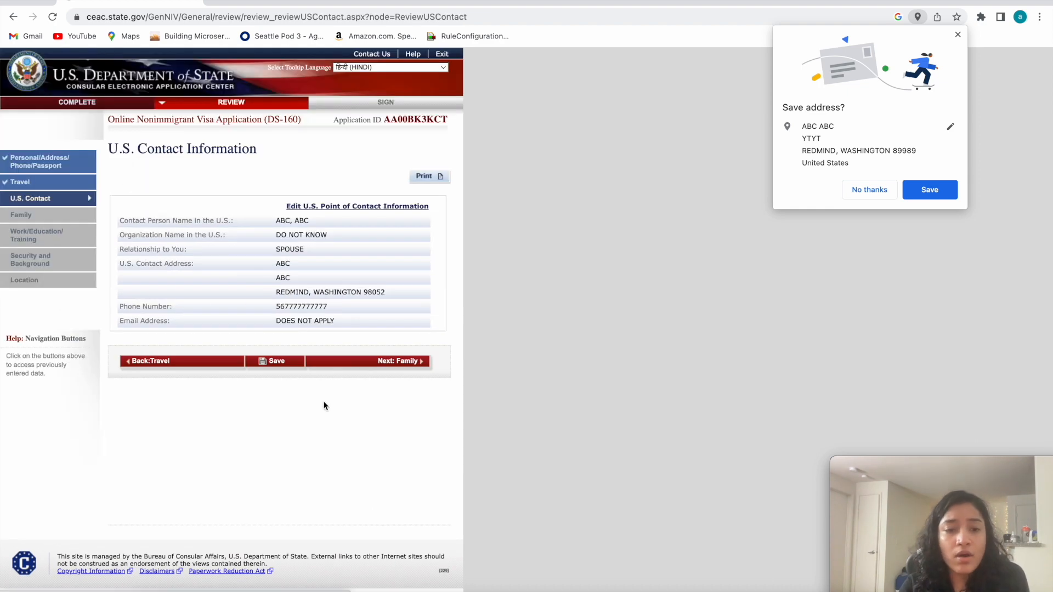
{"action": "left_click", "coordinate": [396, 362]}
{"action": "scroll", "coordinate": [405, 450], "scroll_direction": "down", "scroll_amount": 1}
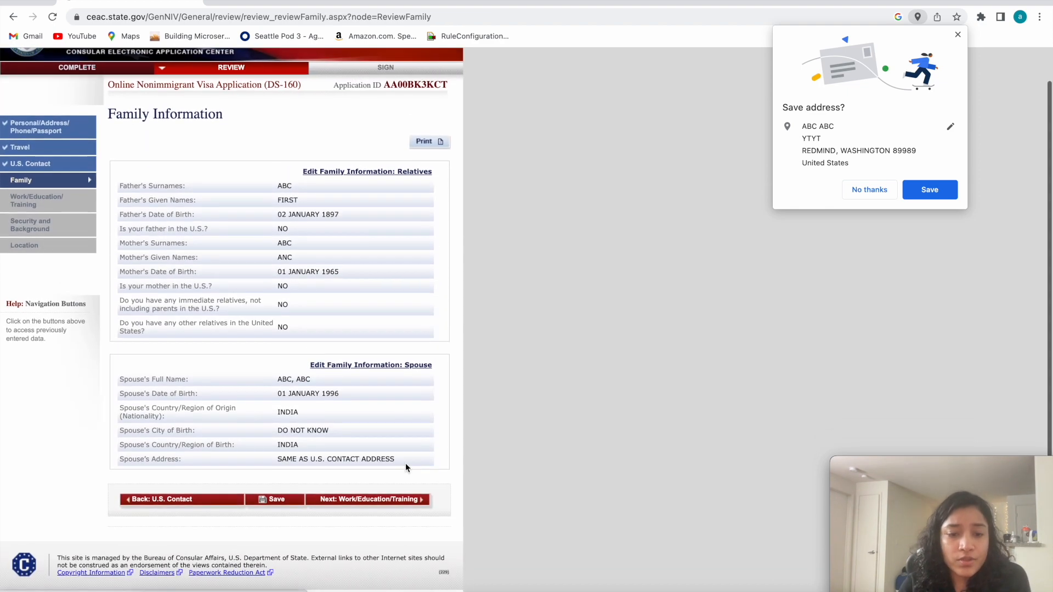
Go through the Family, Work/Education/Training, and Security and Background review pages and advance to the Location review.
{"action": "left_click", "coordinate": [400, 499]}
{"action": "scroll", "coordinate": [399, 499], "scroll_direction": "down", "scroll_amount": 1}
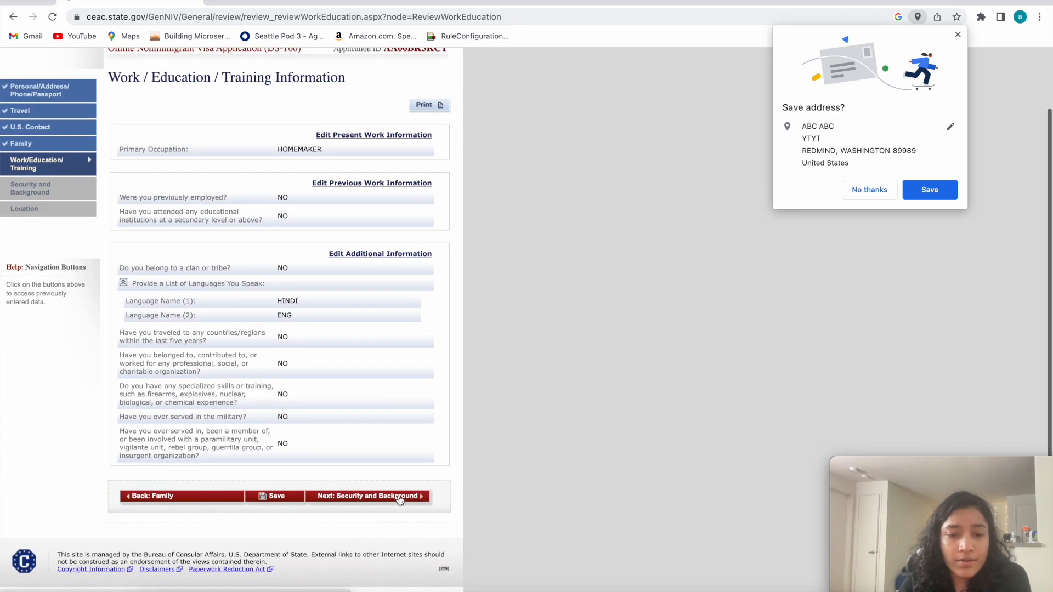
{"action": "left_click", "coordinate": [399, 500]}
{"action": "scroll", "coordinate": [409, 503], "scroll_direction": "down", "scroll_amount": 10}
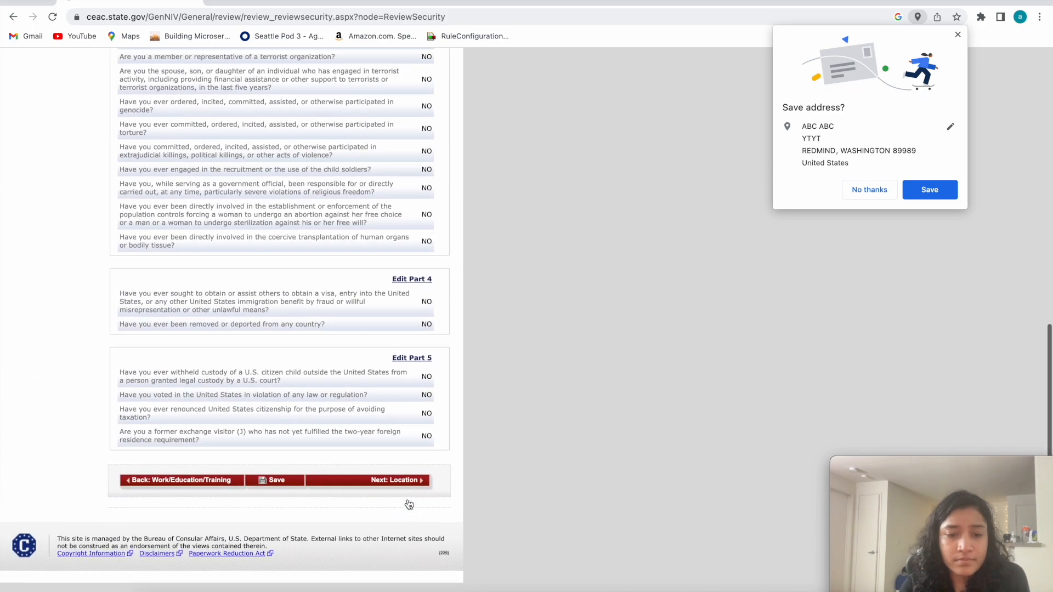
{"action": "left_click", "coordinate": [400, 500]}
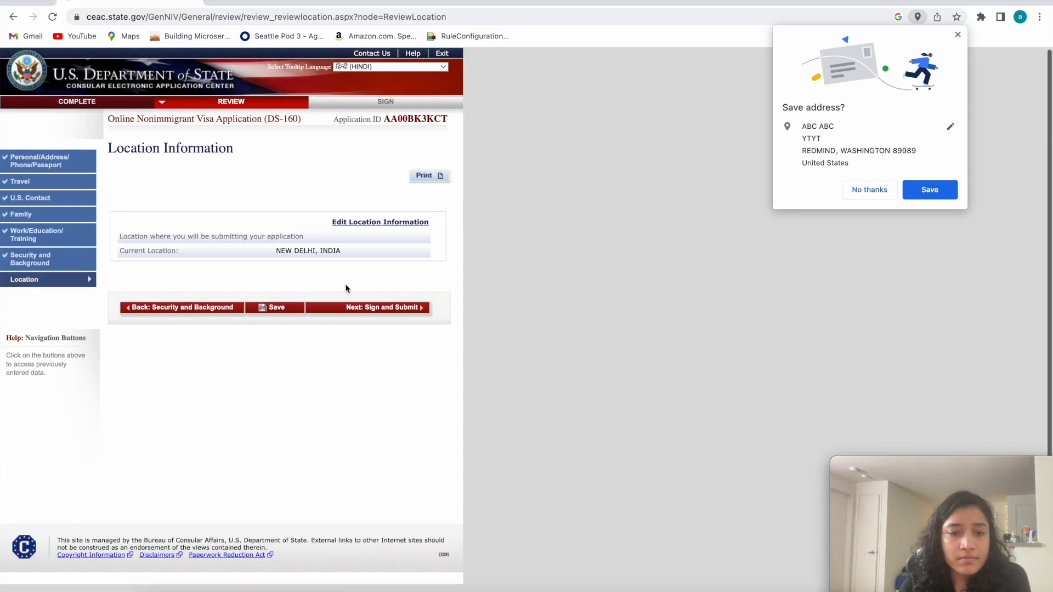
Check the application submission location on the Location review and advance to the Sign and Submit page.
{"action": "left_click_drag", "start_coordinate": [115, 235], "coordinate": [347, 265]}
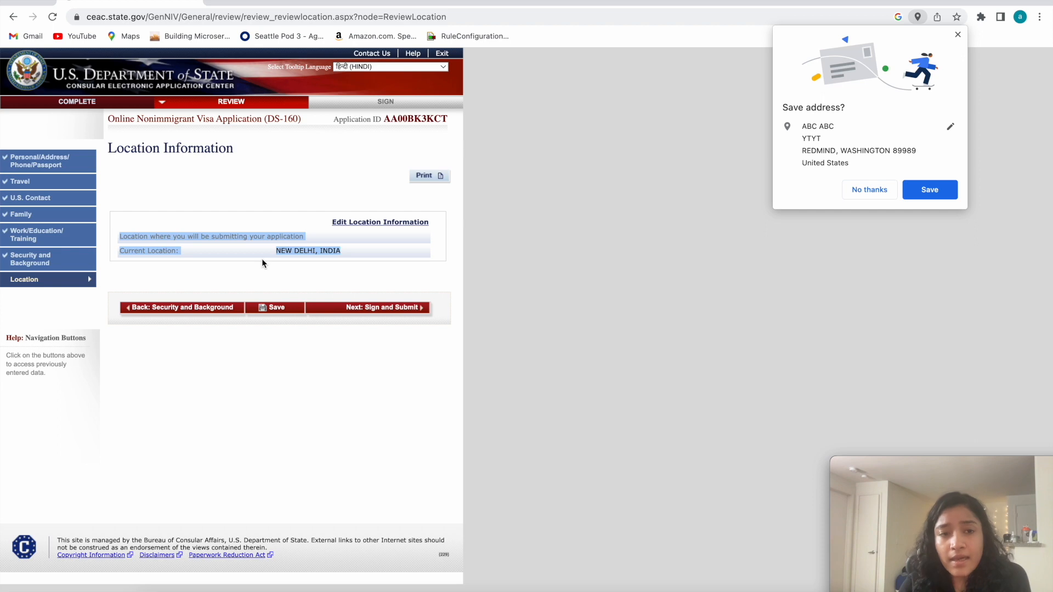
{"action": "left_click", "coordinate": [121, 237]}
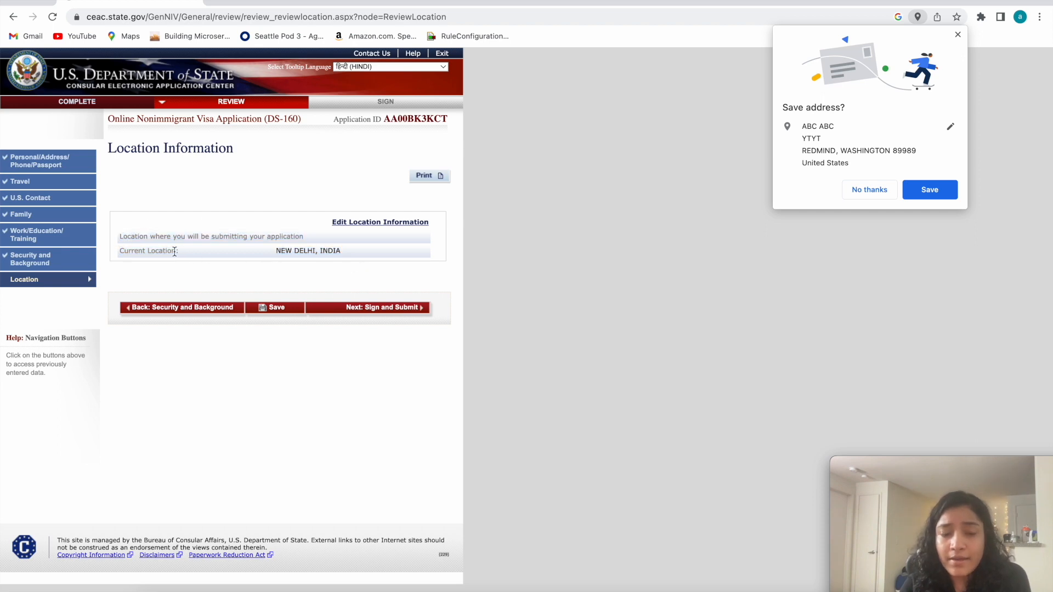
{"action": "left_click_drag", "start_coordinate": [374, 251], "coordinate": [118, 237]}
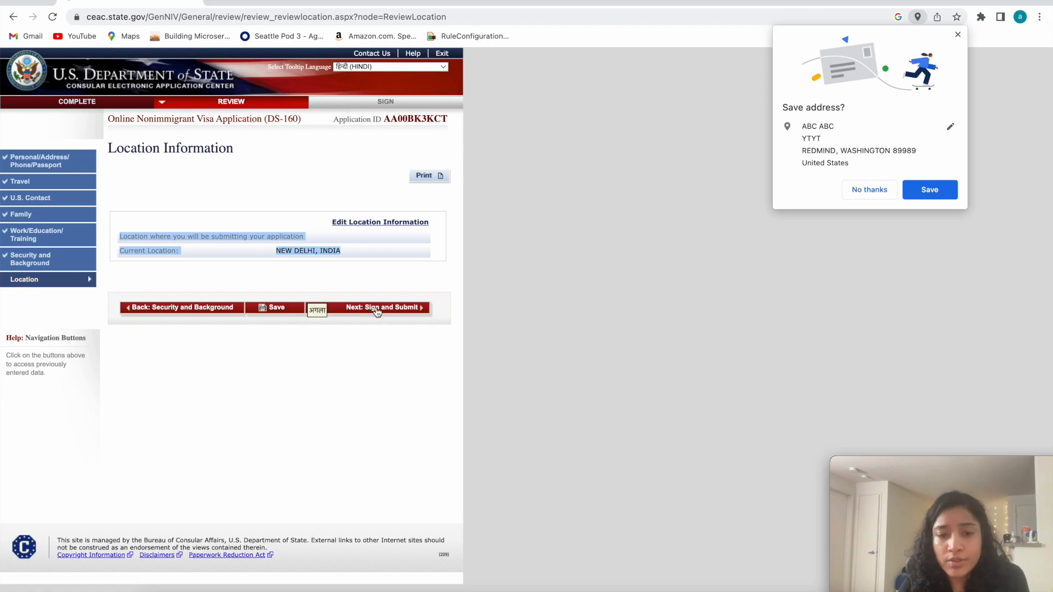
{"action": "scroll", "coordinate": [274, 329], "scroll_direction": "down", "scroll_amount": 10}
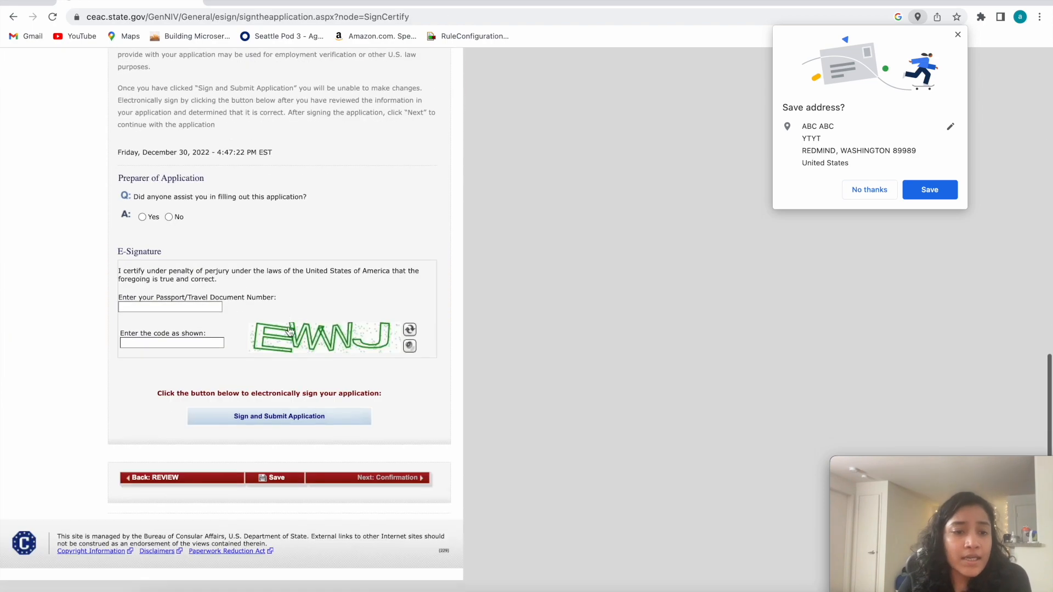
Examine the Sign and Submit instructions, the preparer question, and the E-Signature certification with its passport number and code fields.
{"action": "left_click", "coordinate": [137, 329]}
{"action": "left_click", "coordinate": [242, 313]}
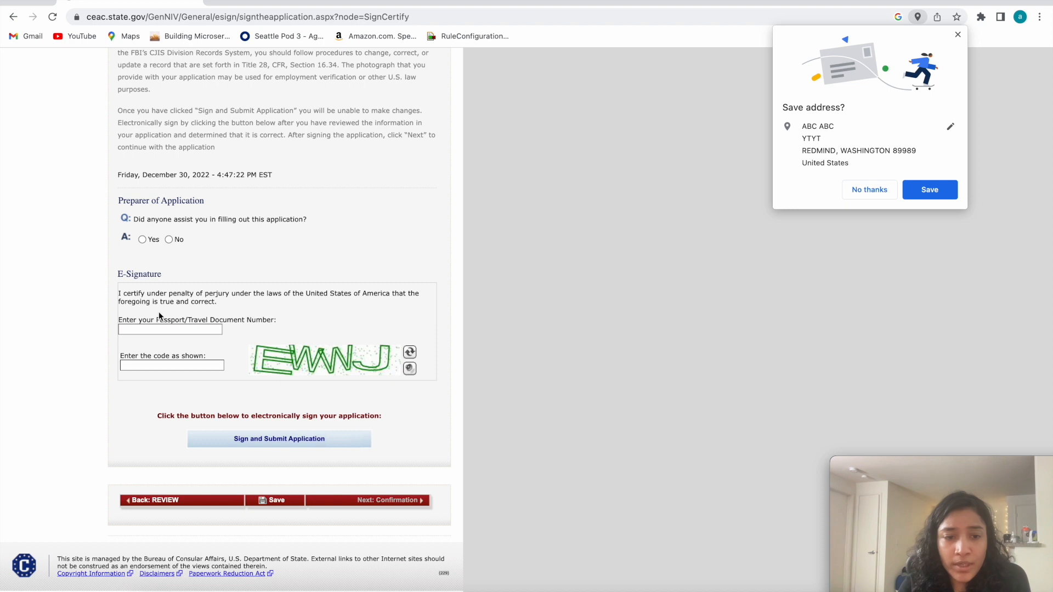
{"action": "left_click_drag", "start_coordinate": [279, 320], "coordinate": [115, 316]}
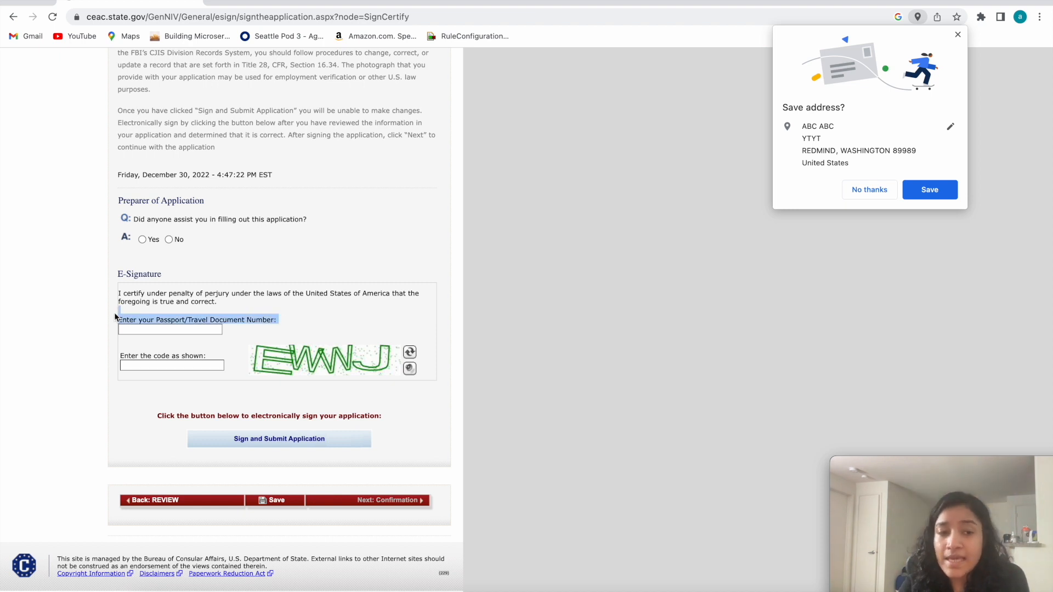
{"action": "left_click", "coordinate": [118, 295]}
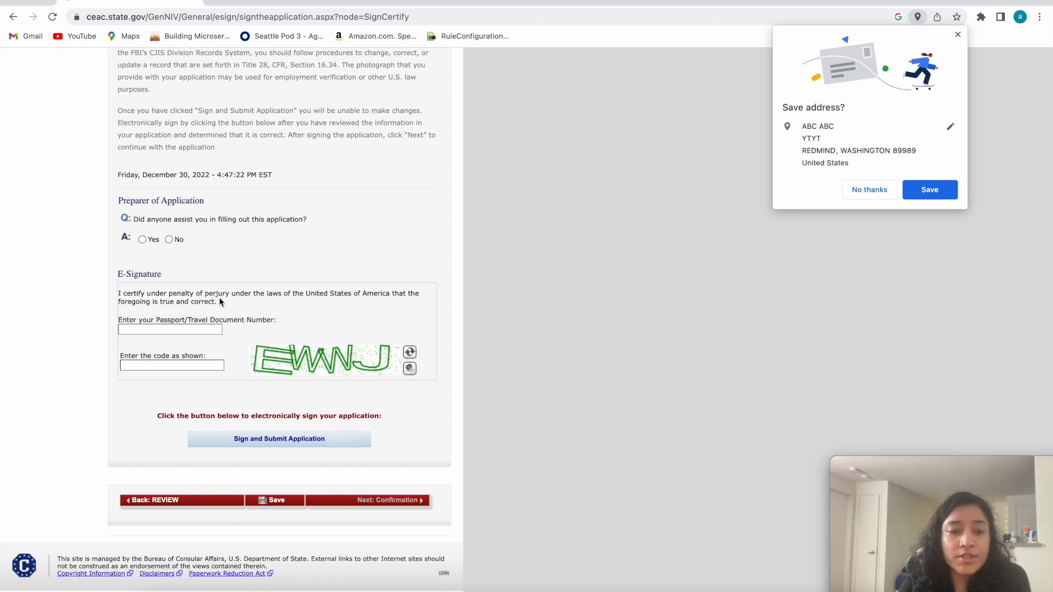
{"action": "triple_click", "coordinate": [127, 291]}
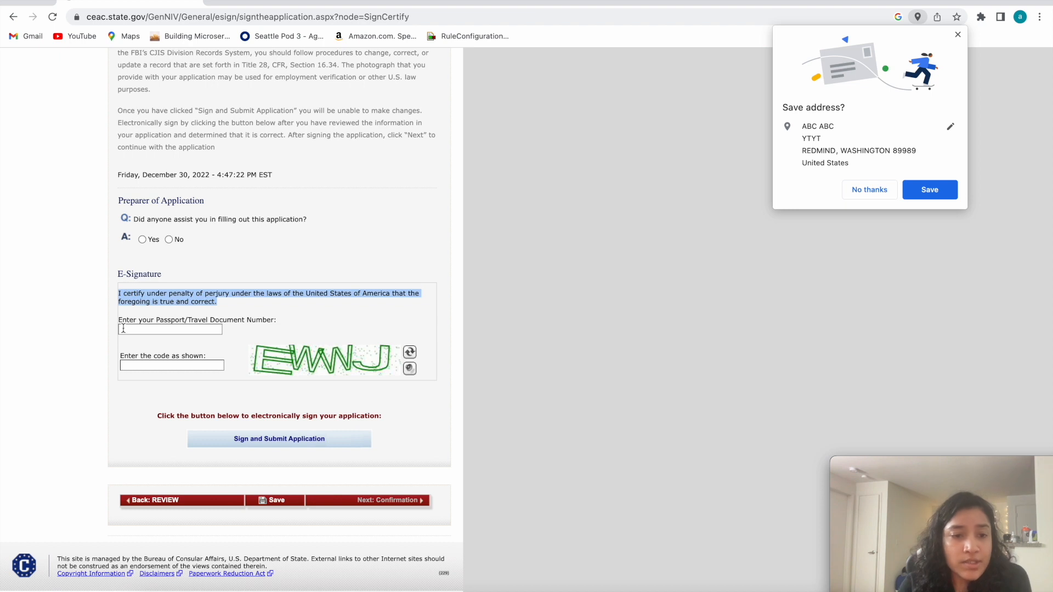
{"action": "left_click", "coordinate": [284, 317]}
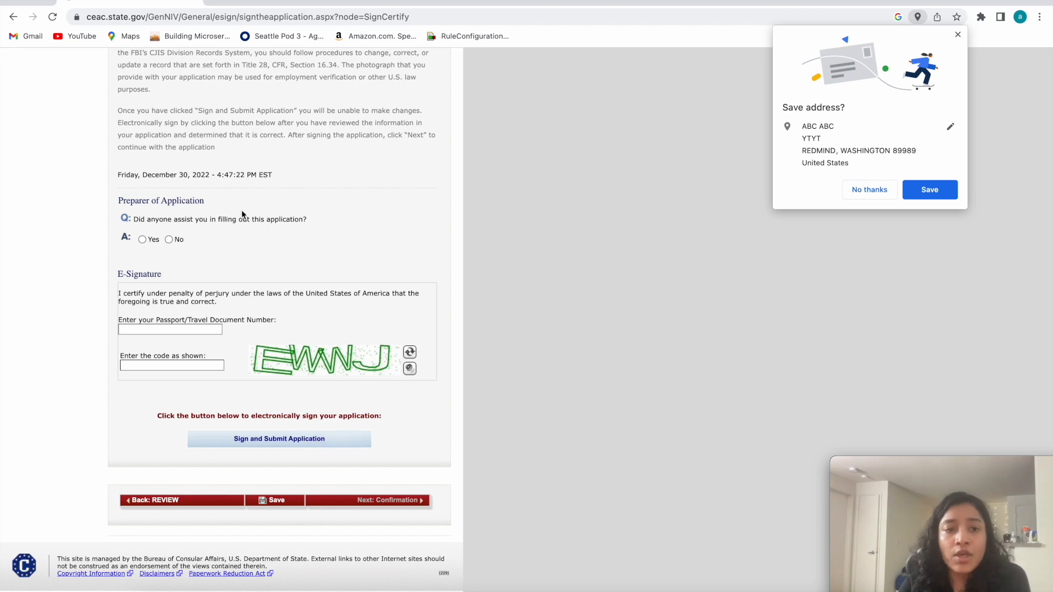
{"action": "scroll", "coordinate": [242, 213], "scroll_direction": "up", "scroll_amount": 15}
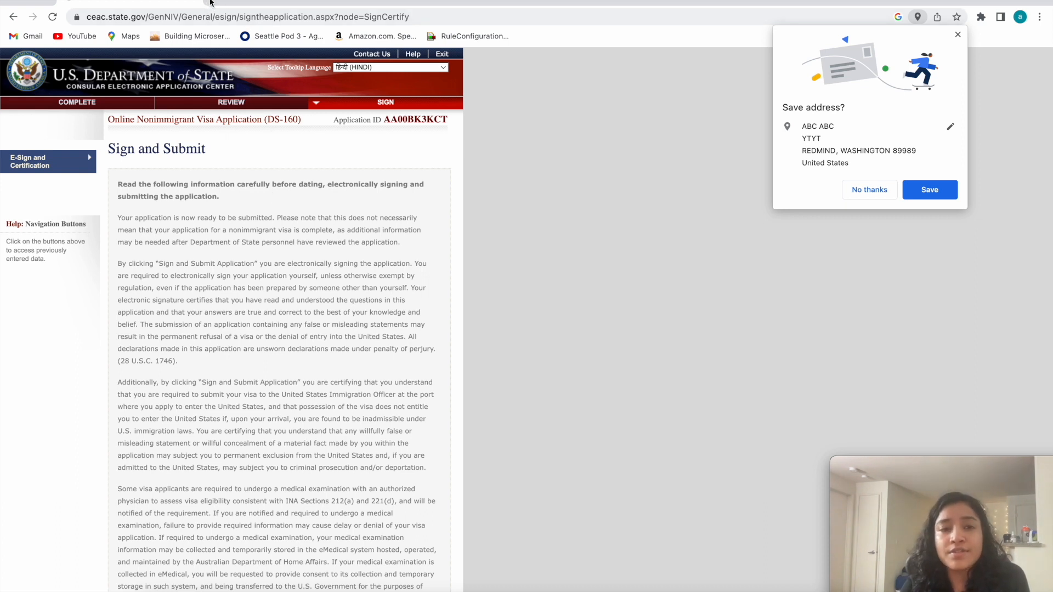
{"action": "scroll", "coordinate": [218, 194], "scroll_direction": "down", "scroll_amount": 20}
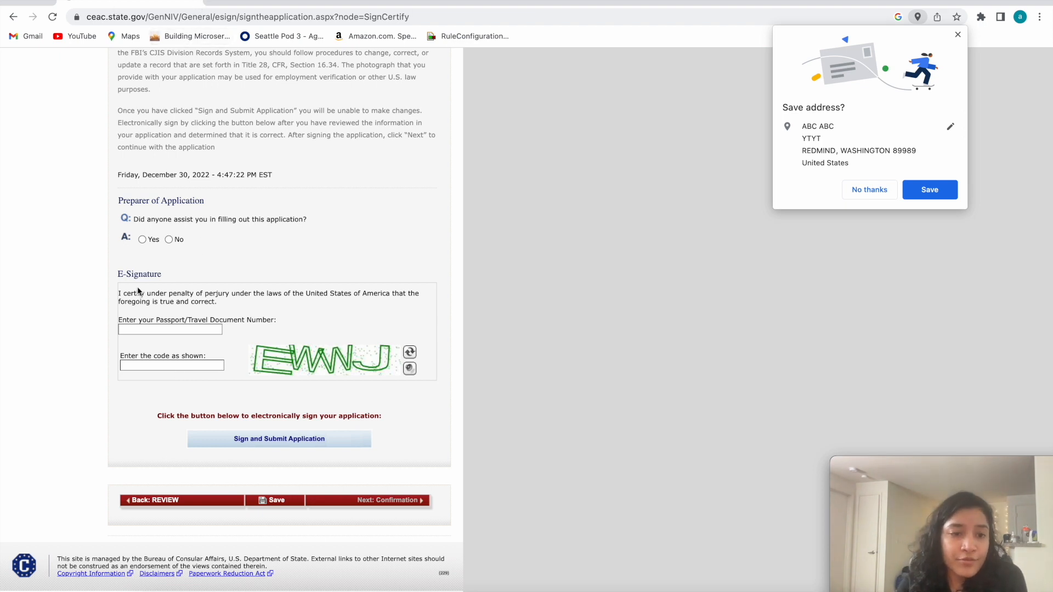
{"action": "triple_click", "coordinate": [153, 272]}
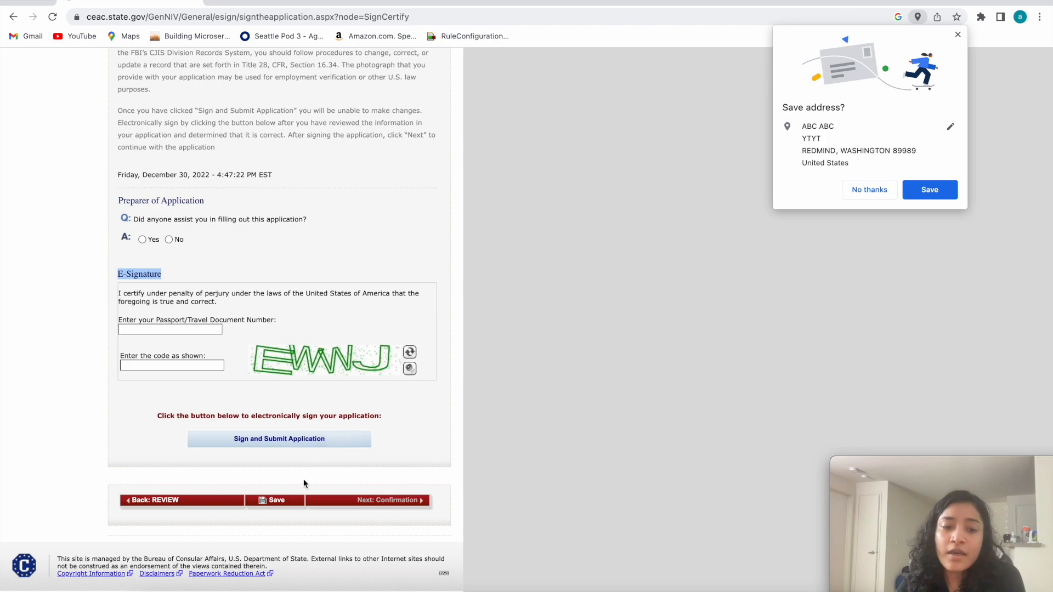